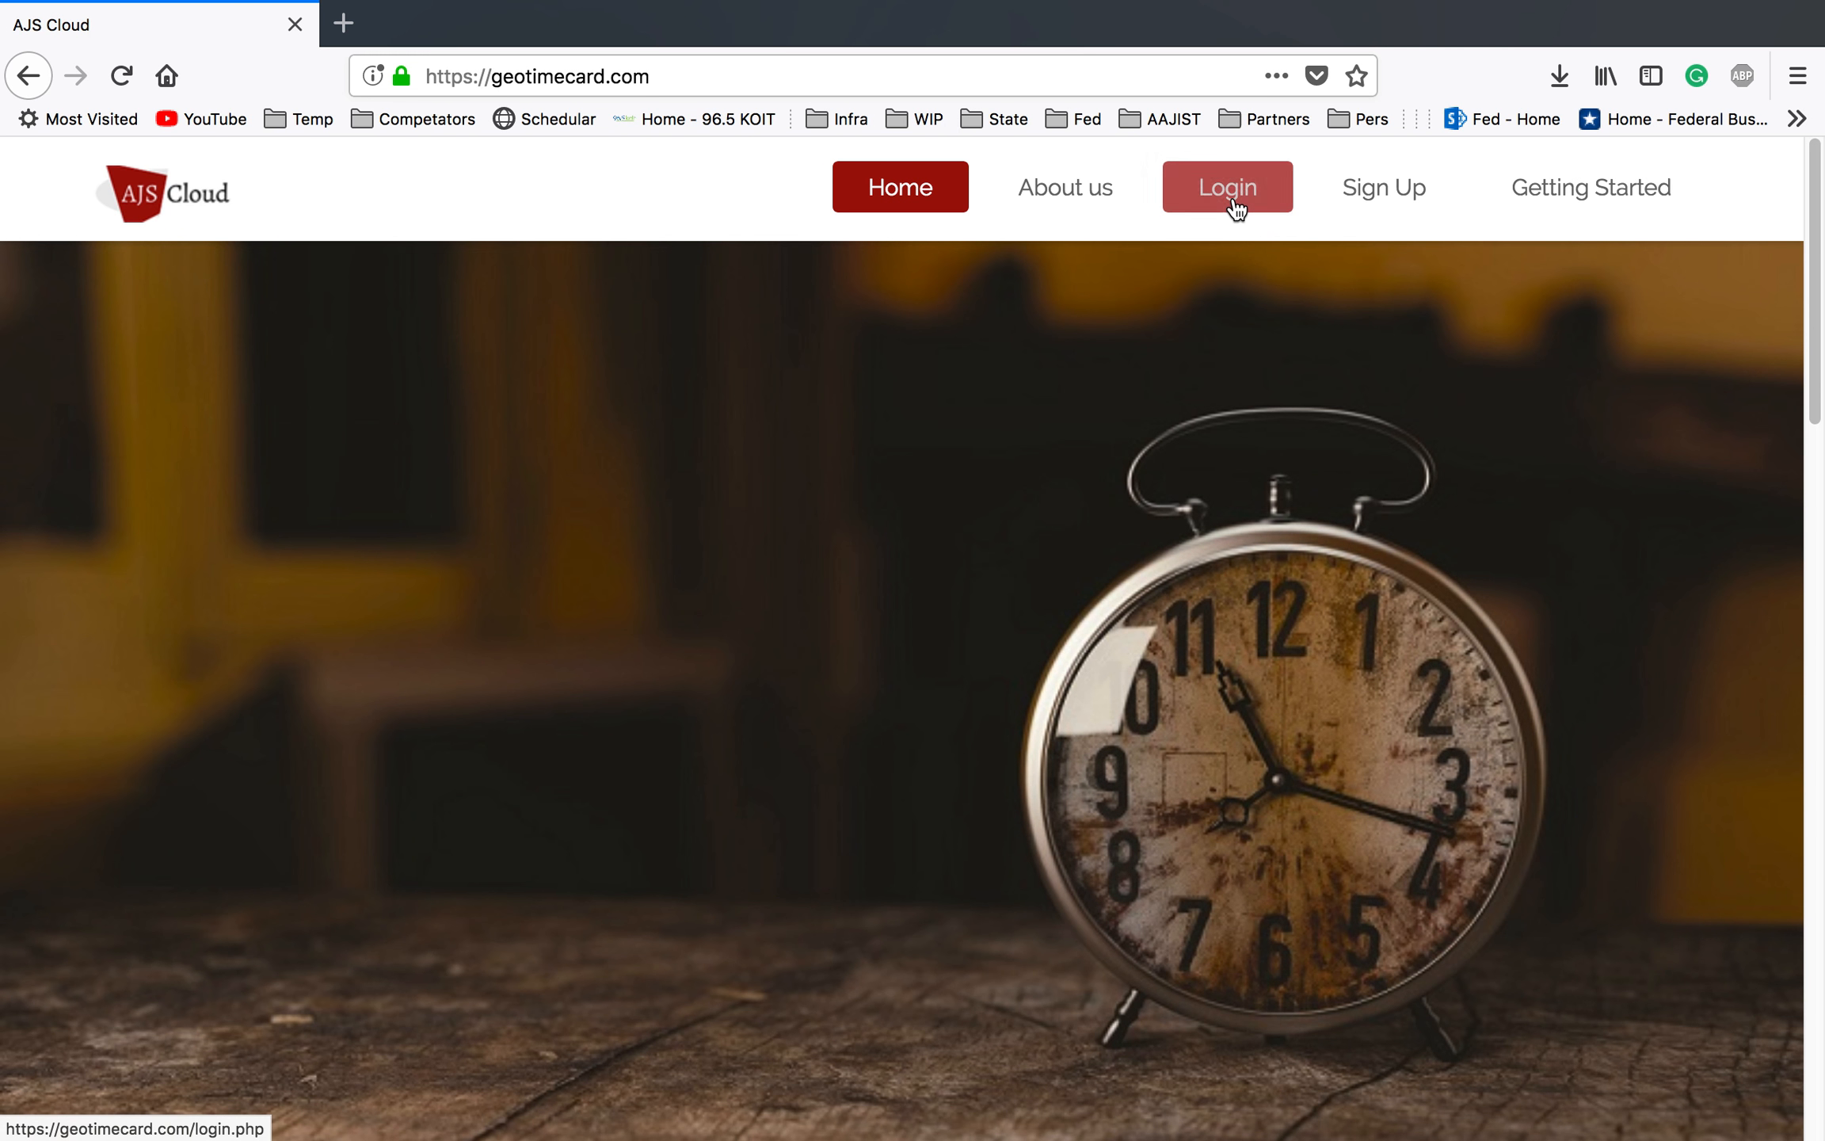
# Open the sign-up form and fill its address field with a suggested street address.
pyautogui.click(1405, 192)
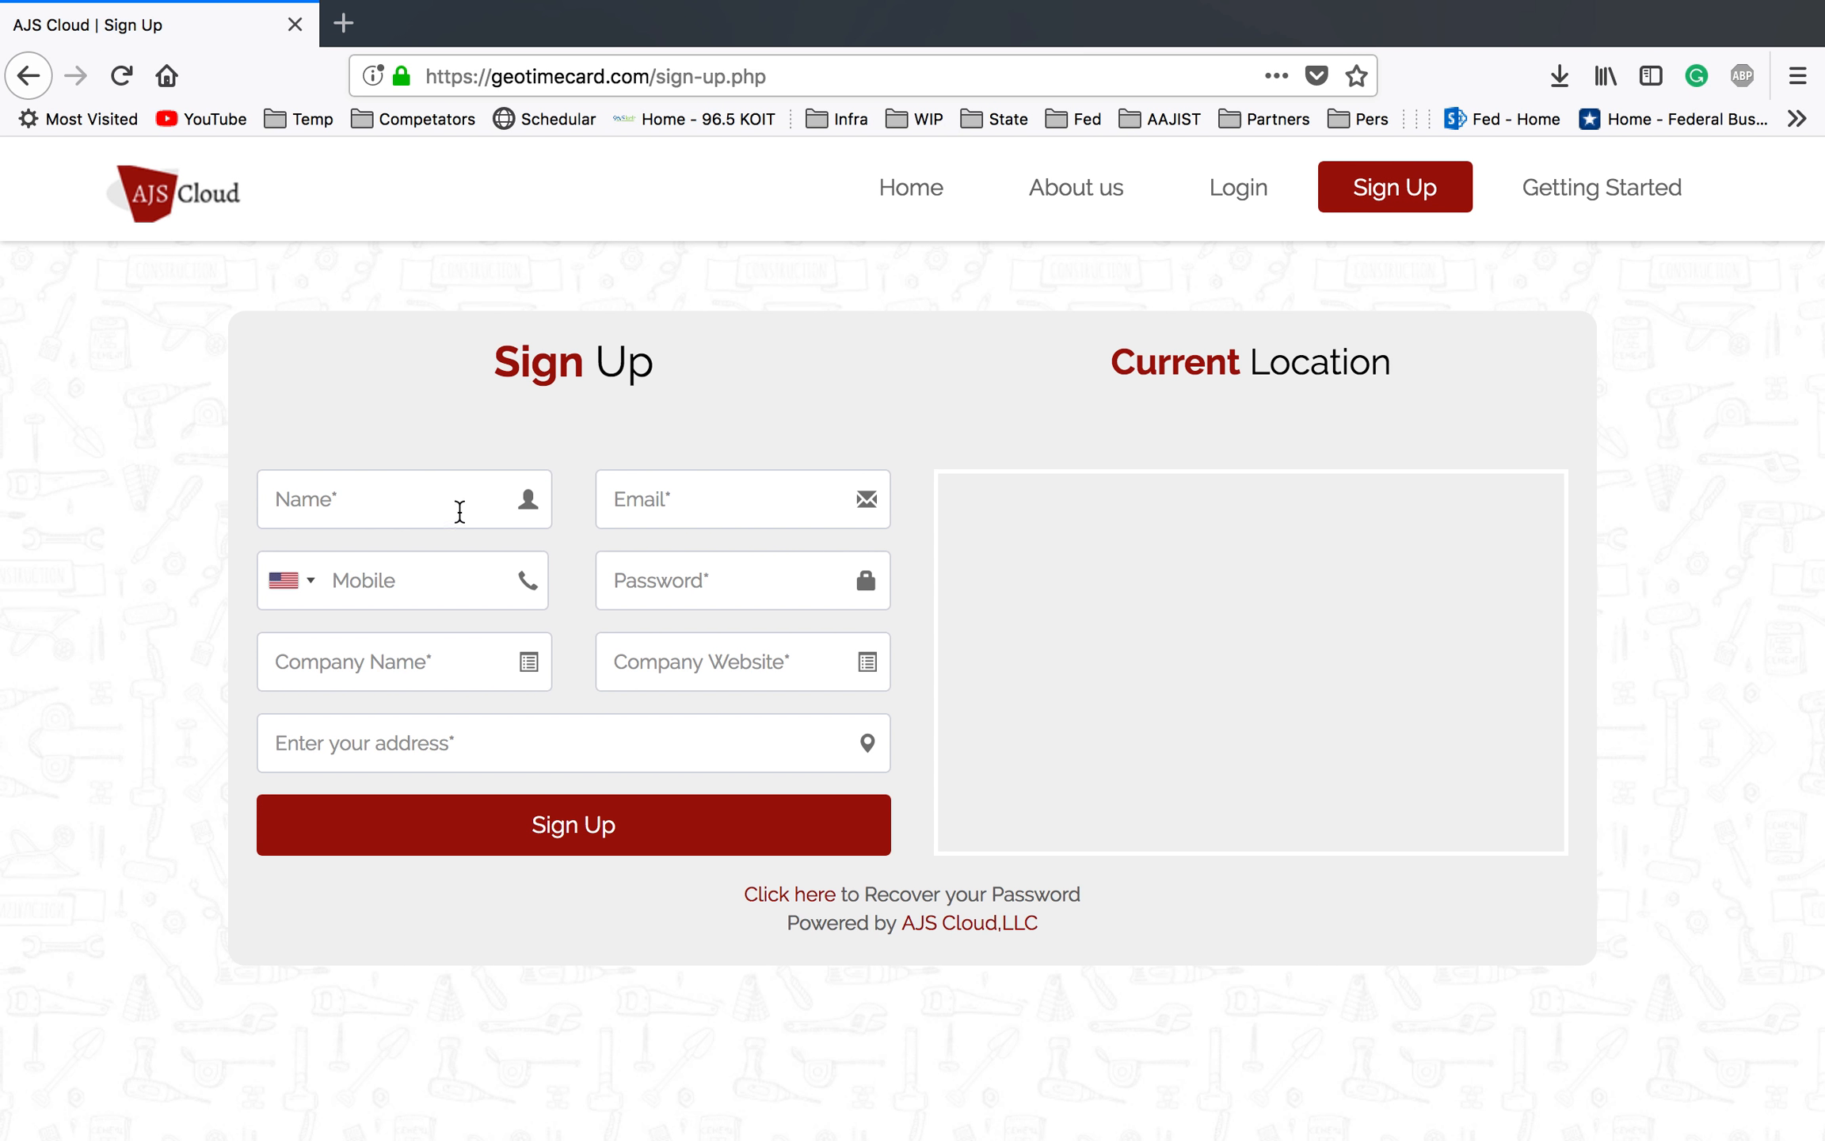
pyautogui.click(351, 492)
pyautogui.click(648, 496)
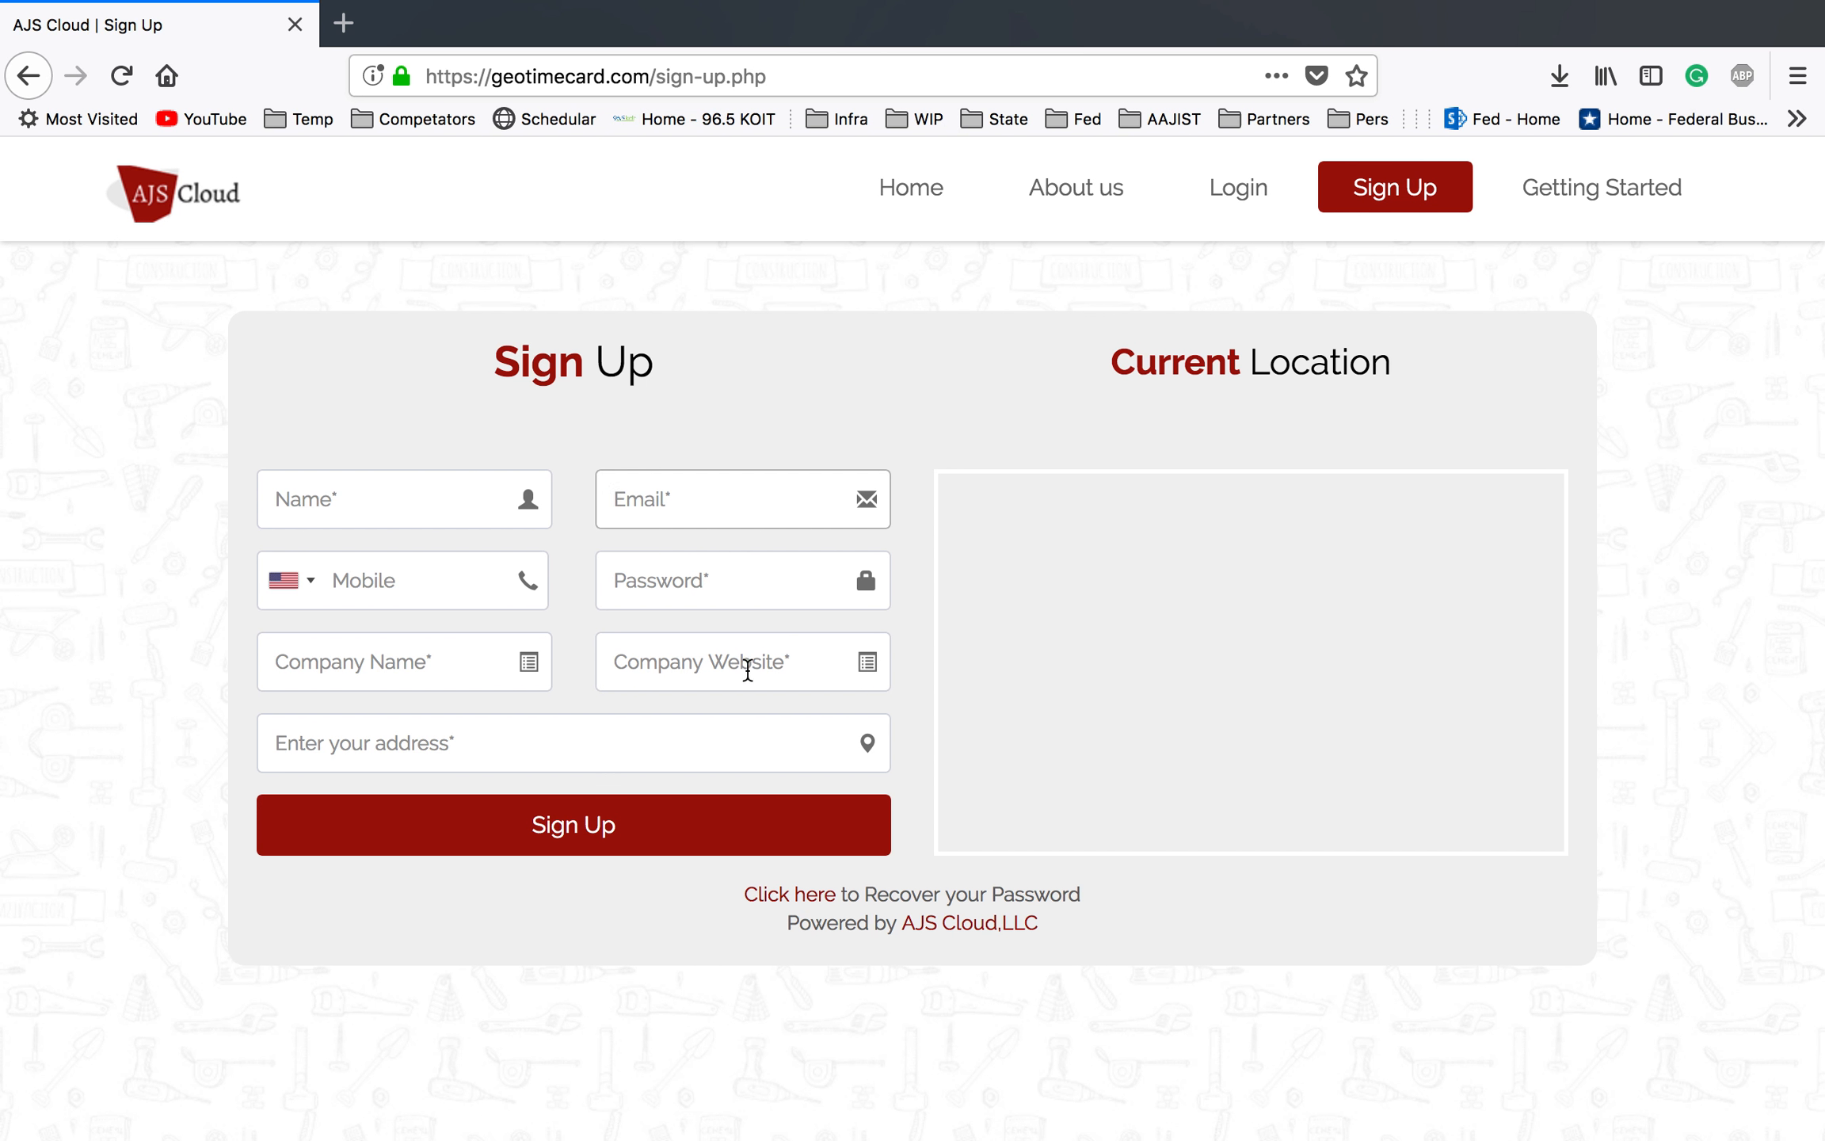
pyautogui.click(283, 743)
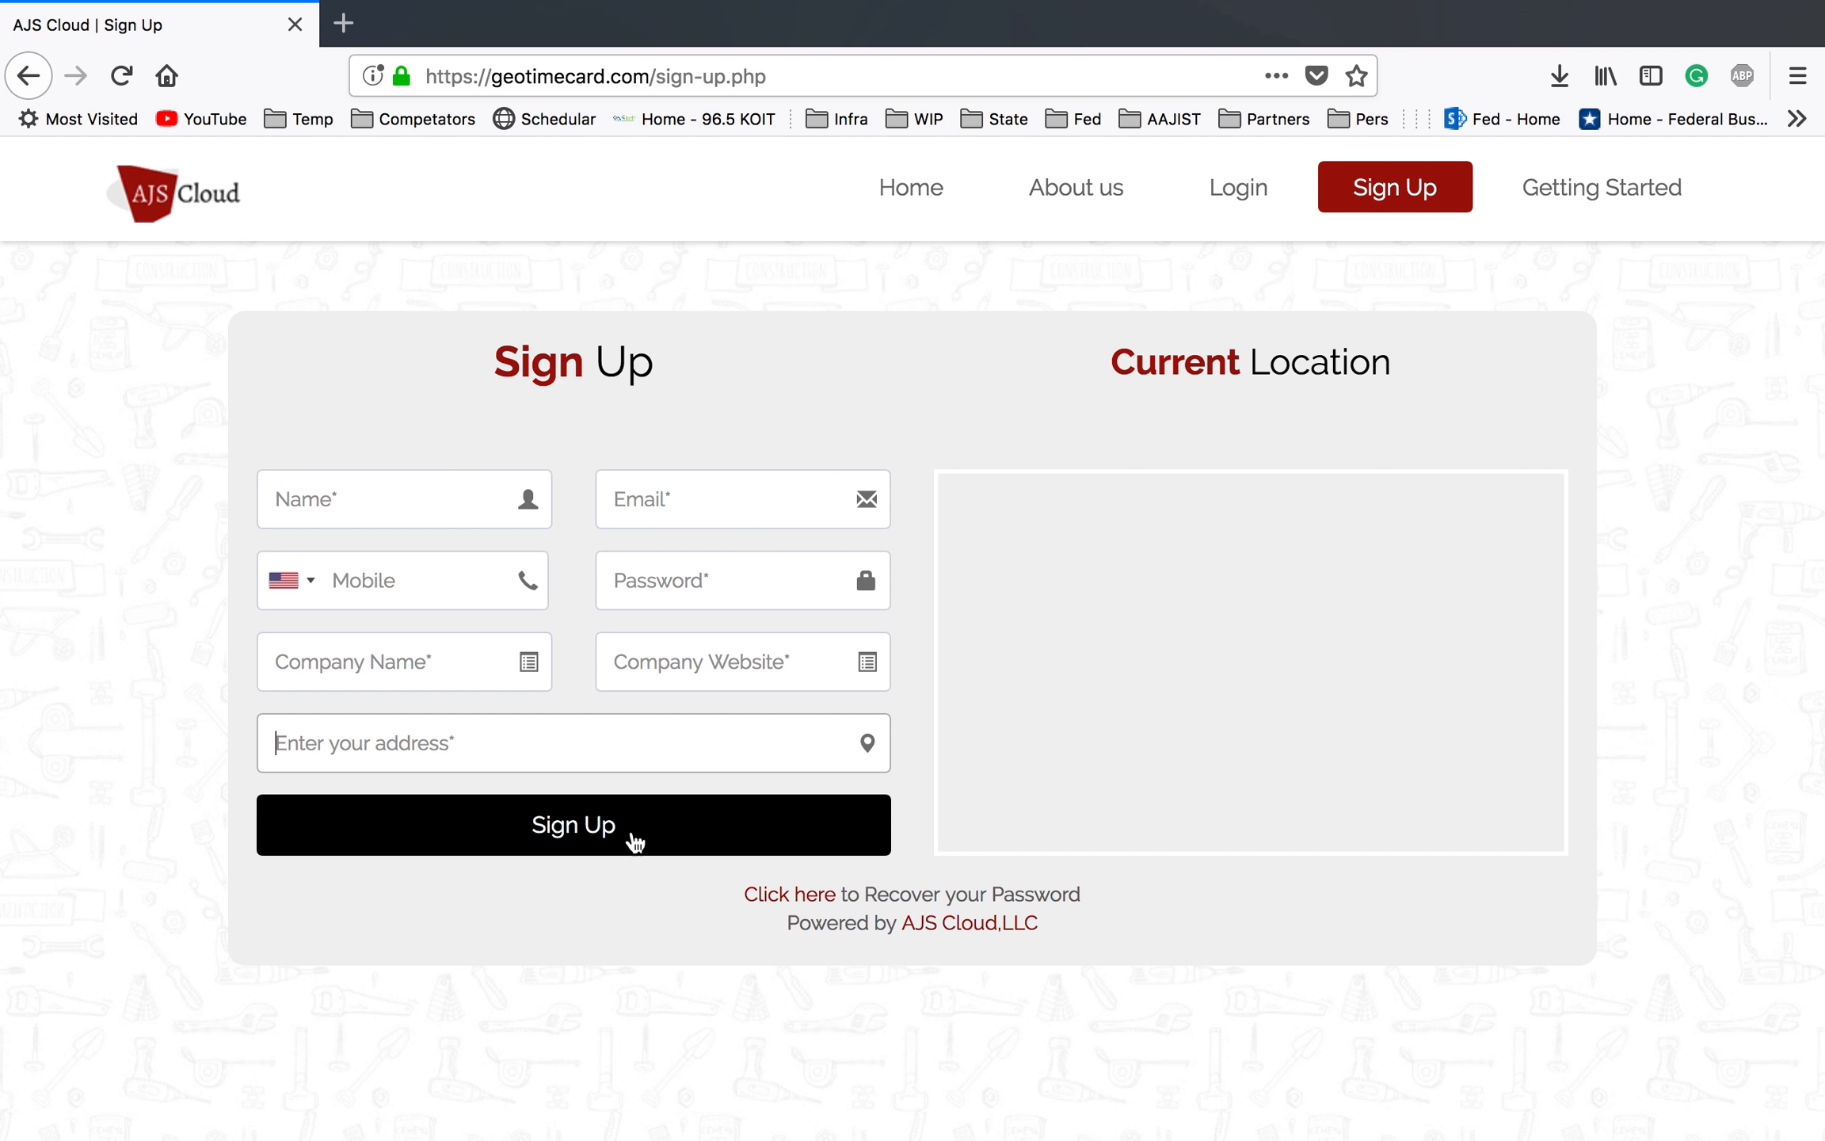
pyautogui.write('1')
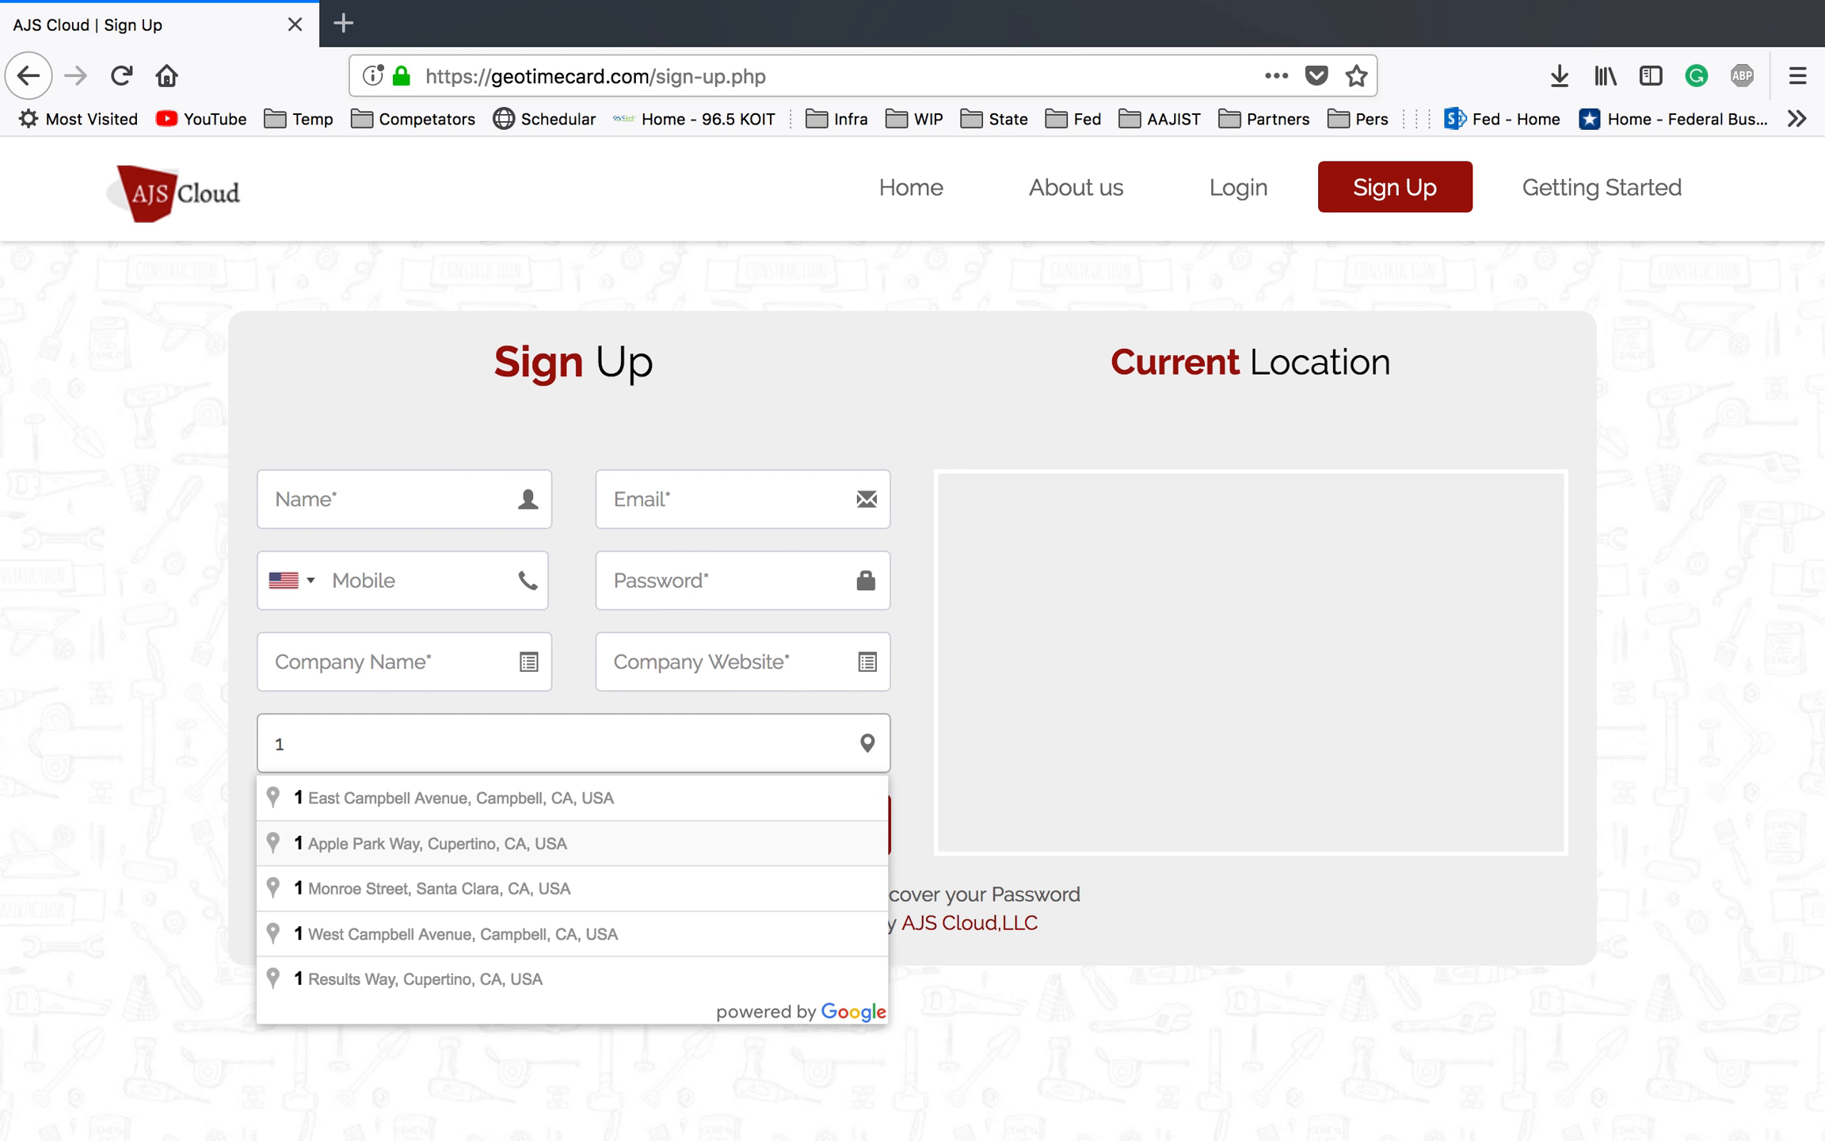
pyautogui.click(460, 845)
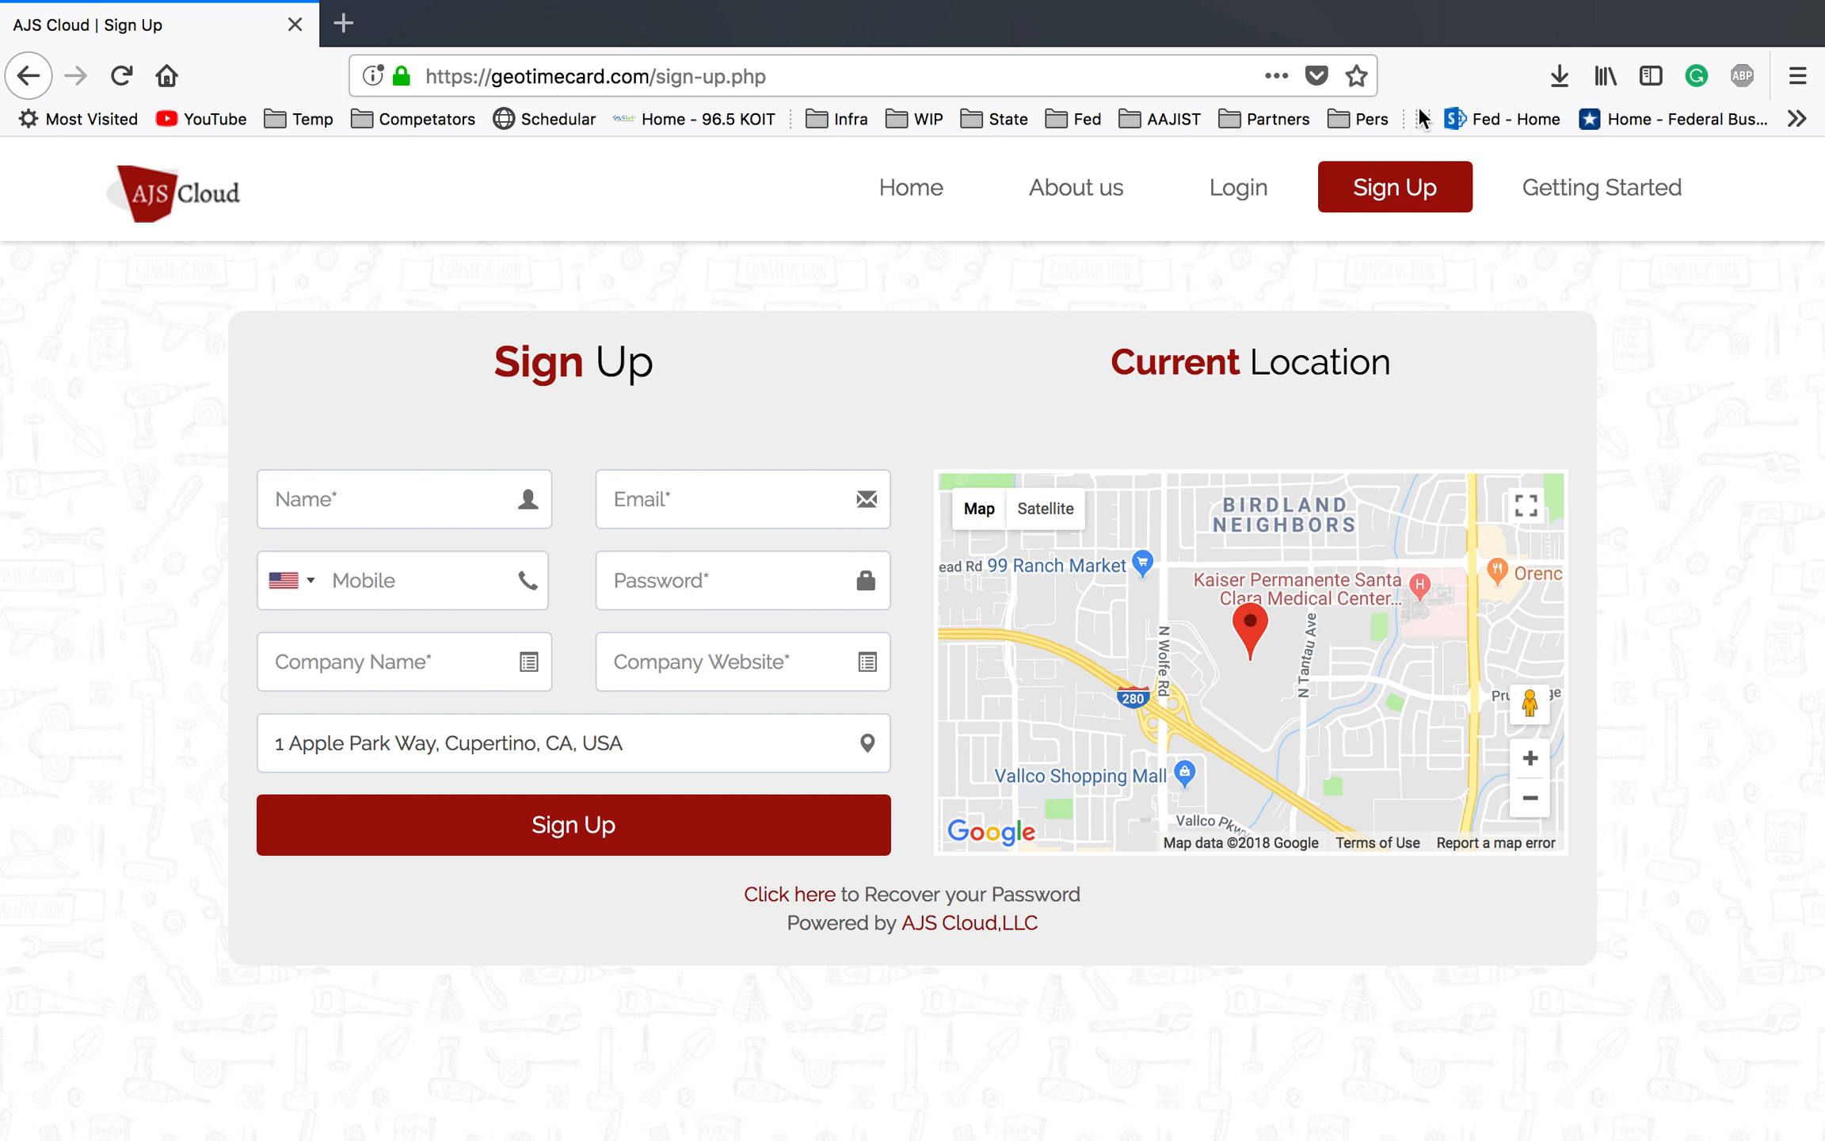
# Log in to the site with the saved admin e-mail and account password.
pyautogui.click(1240, 188)
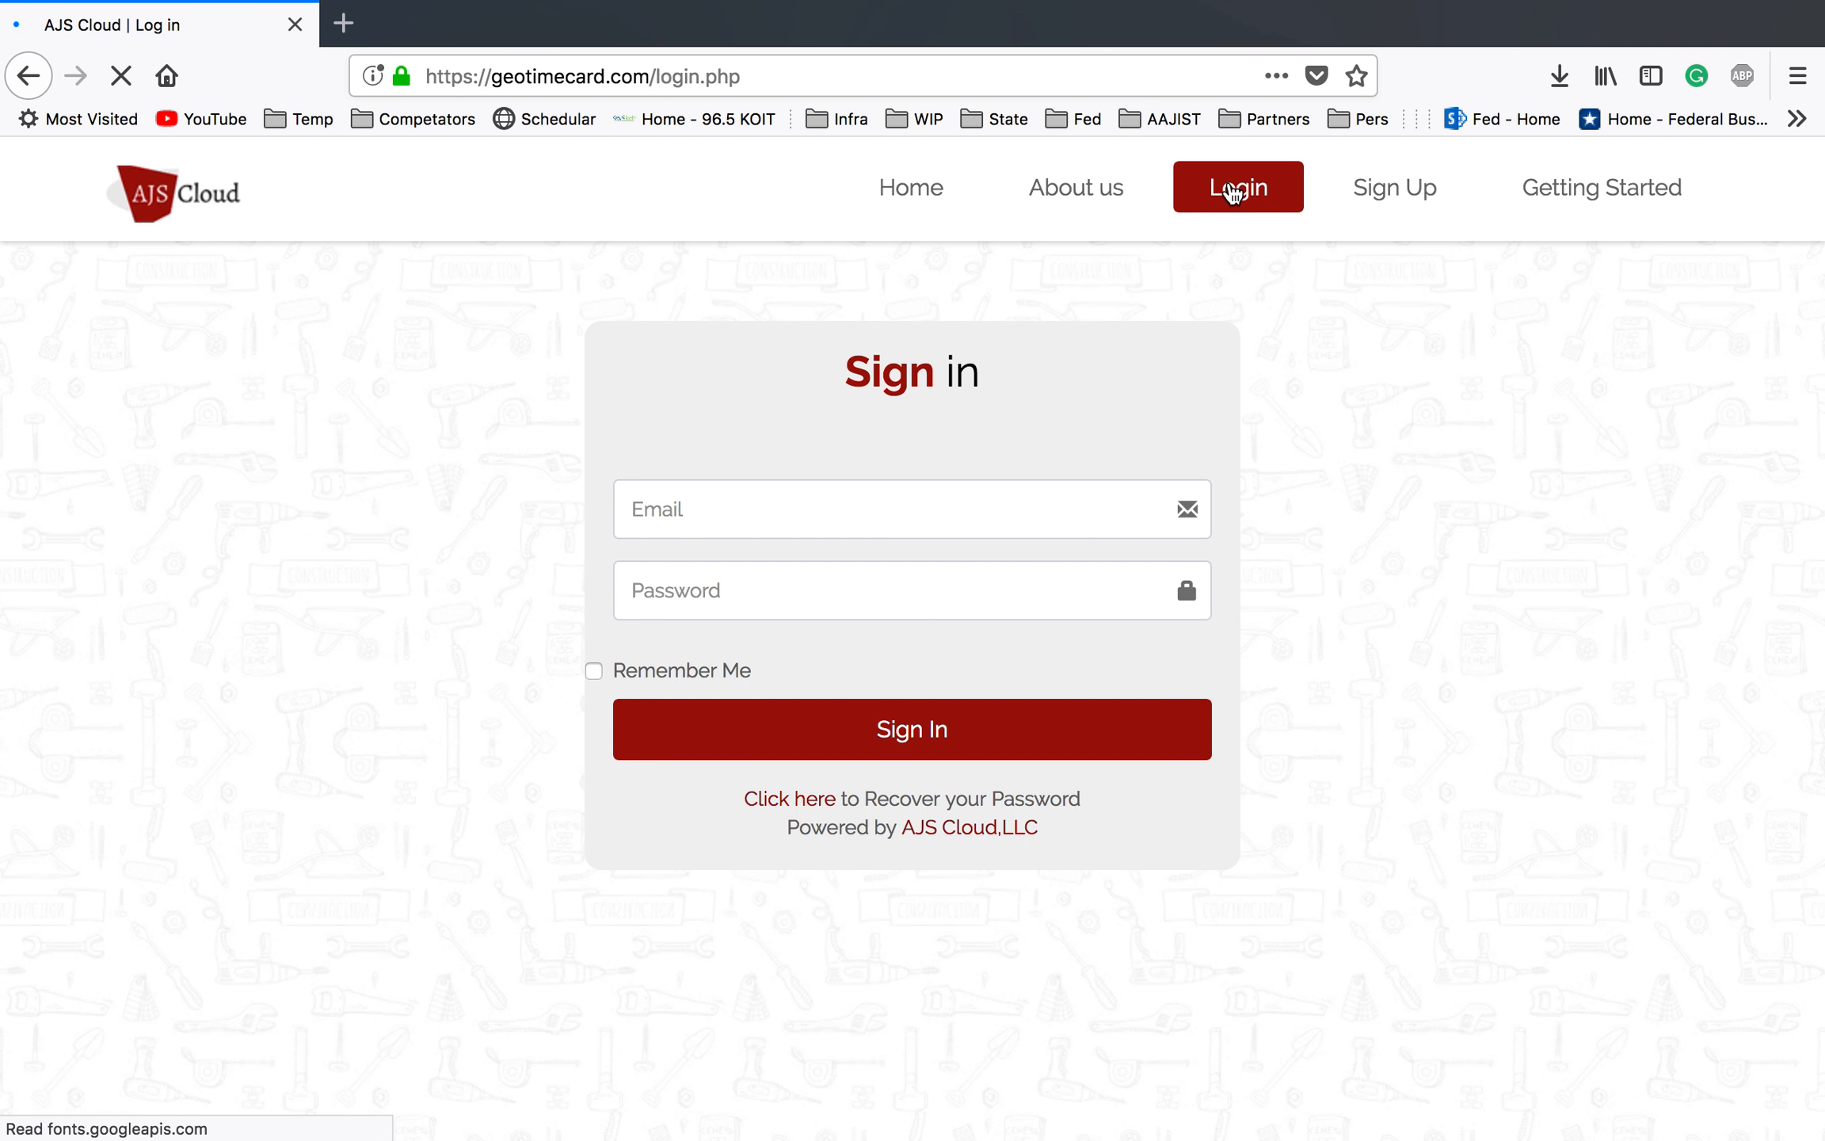
pyautogui.click(713, 511)
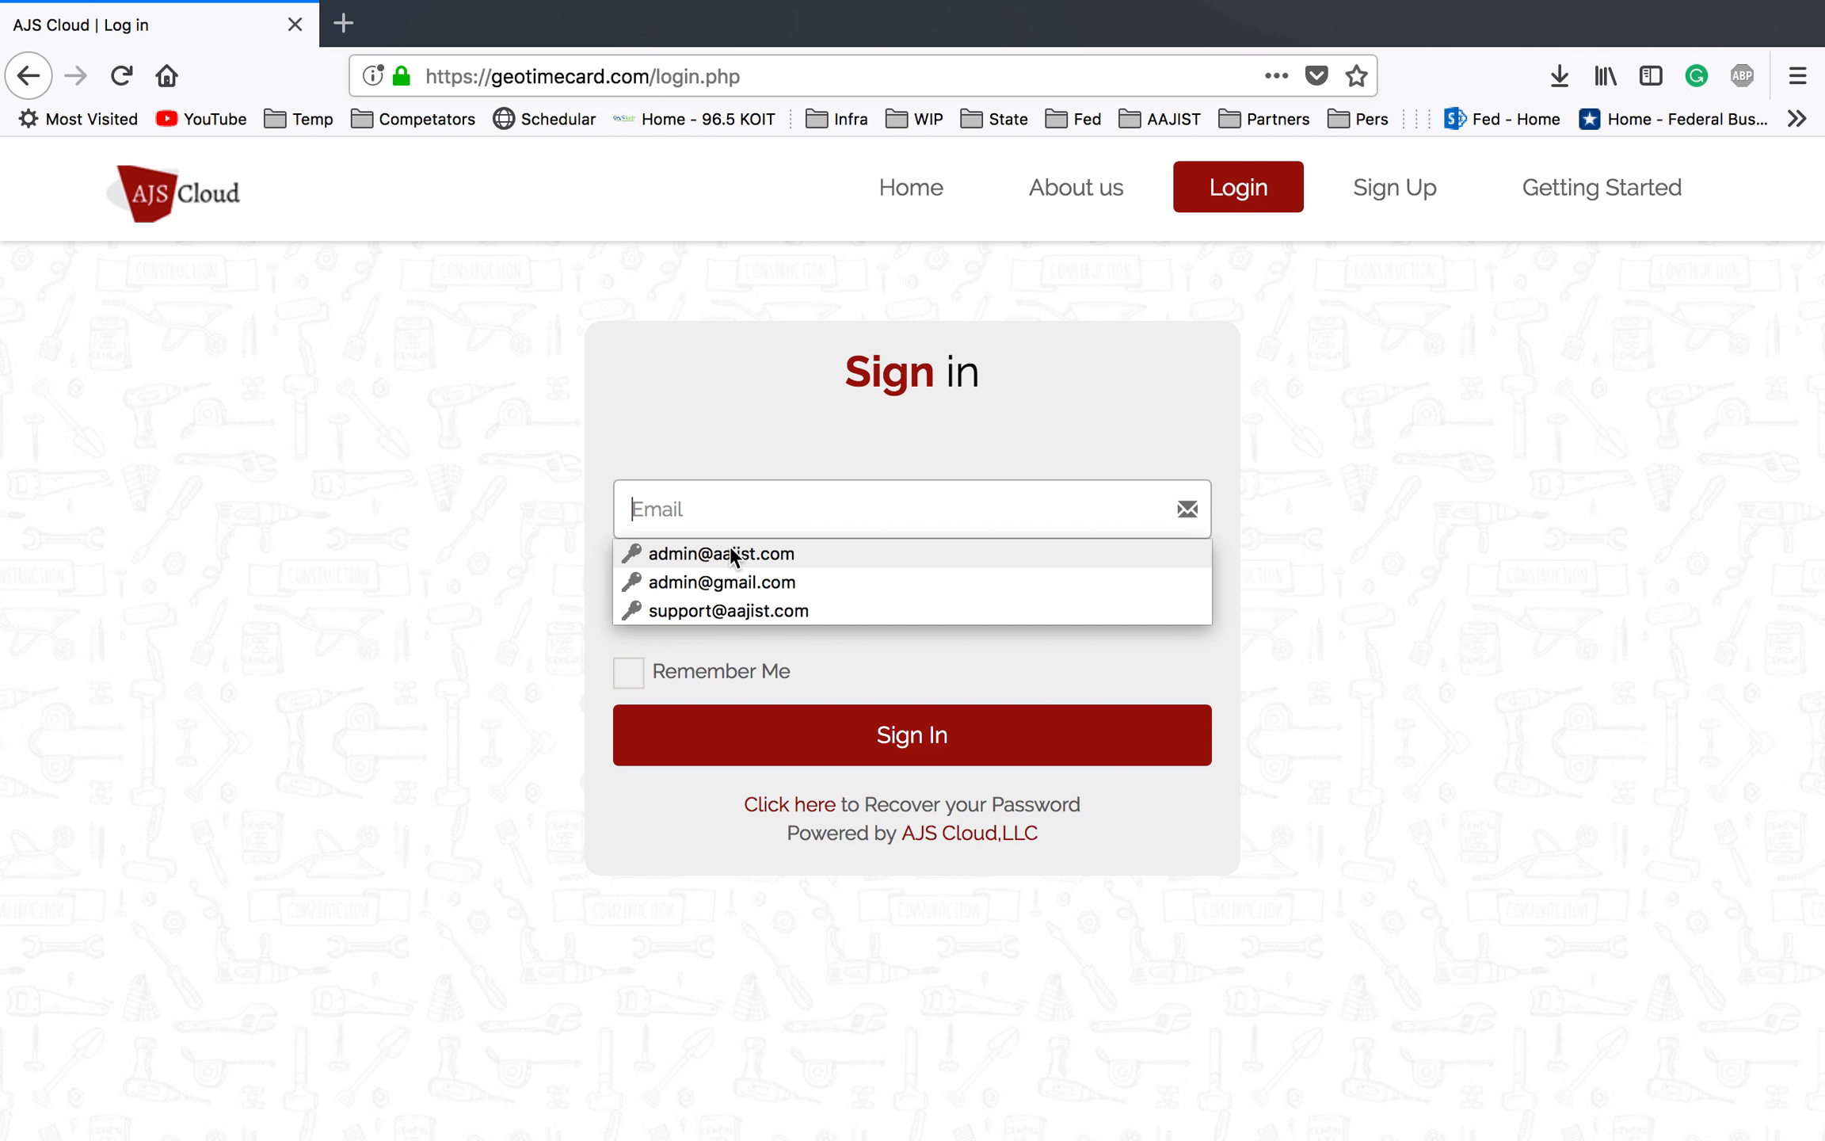
pyautogui.click(730, 554)
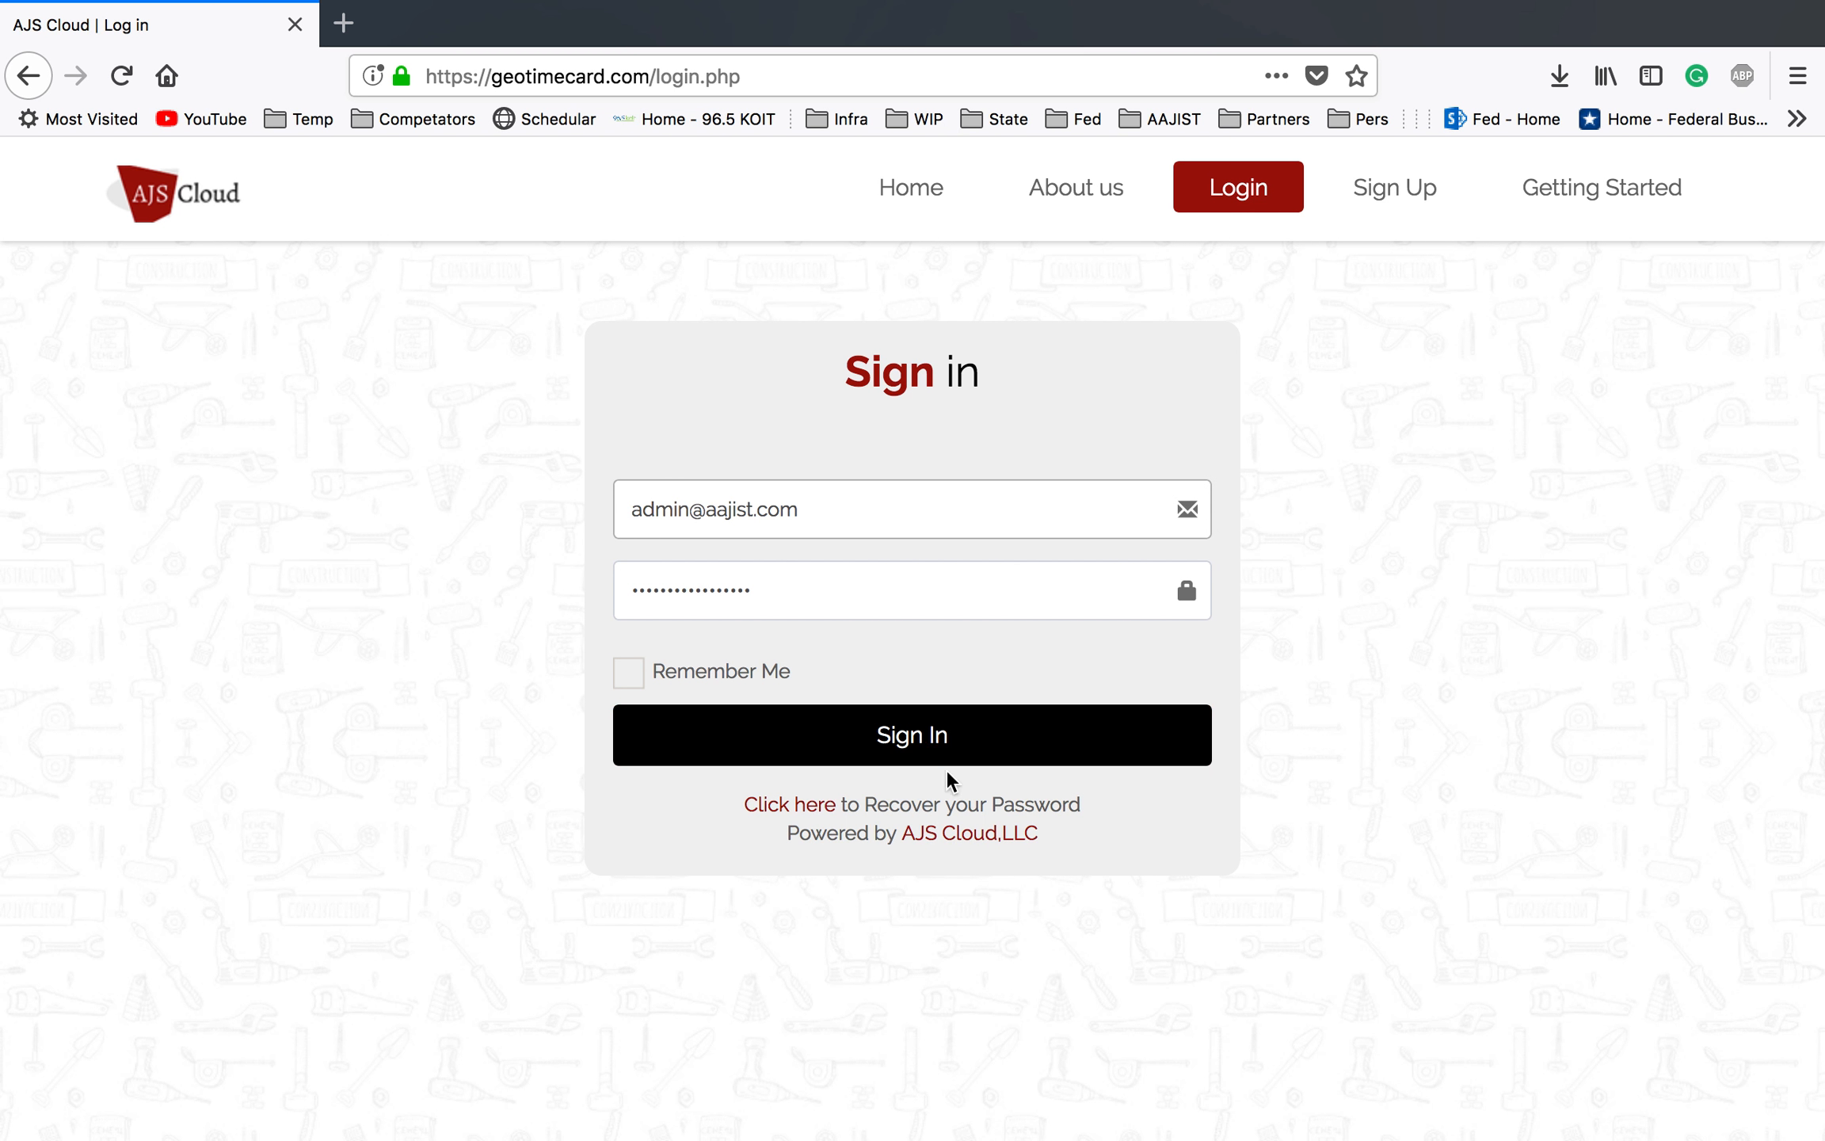
pyautogui.click(931, 748)
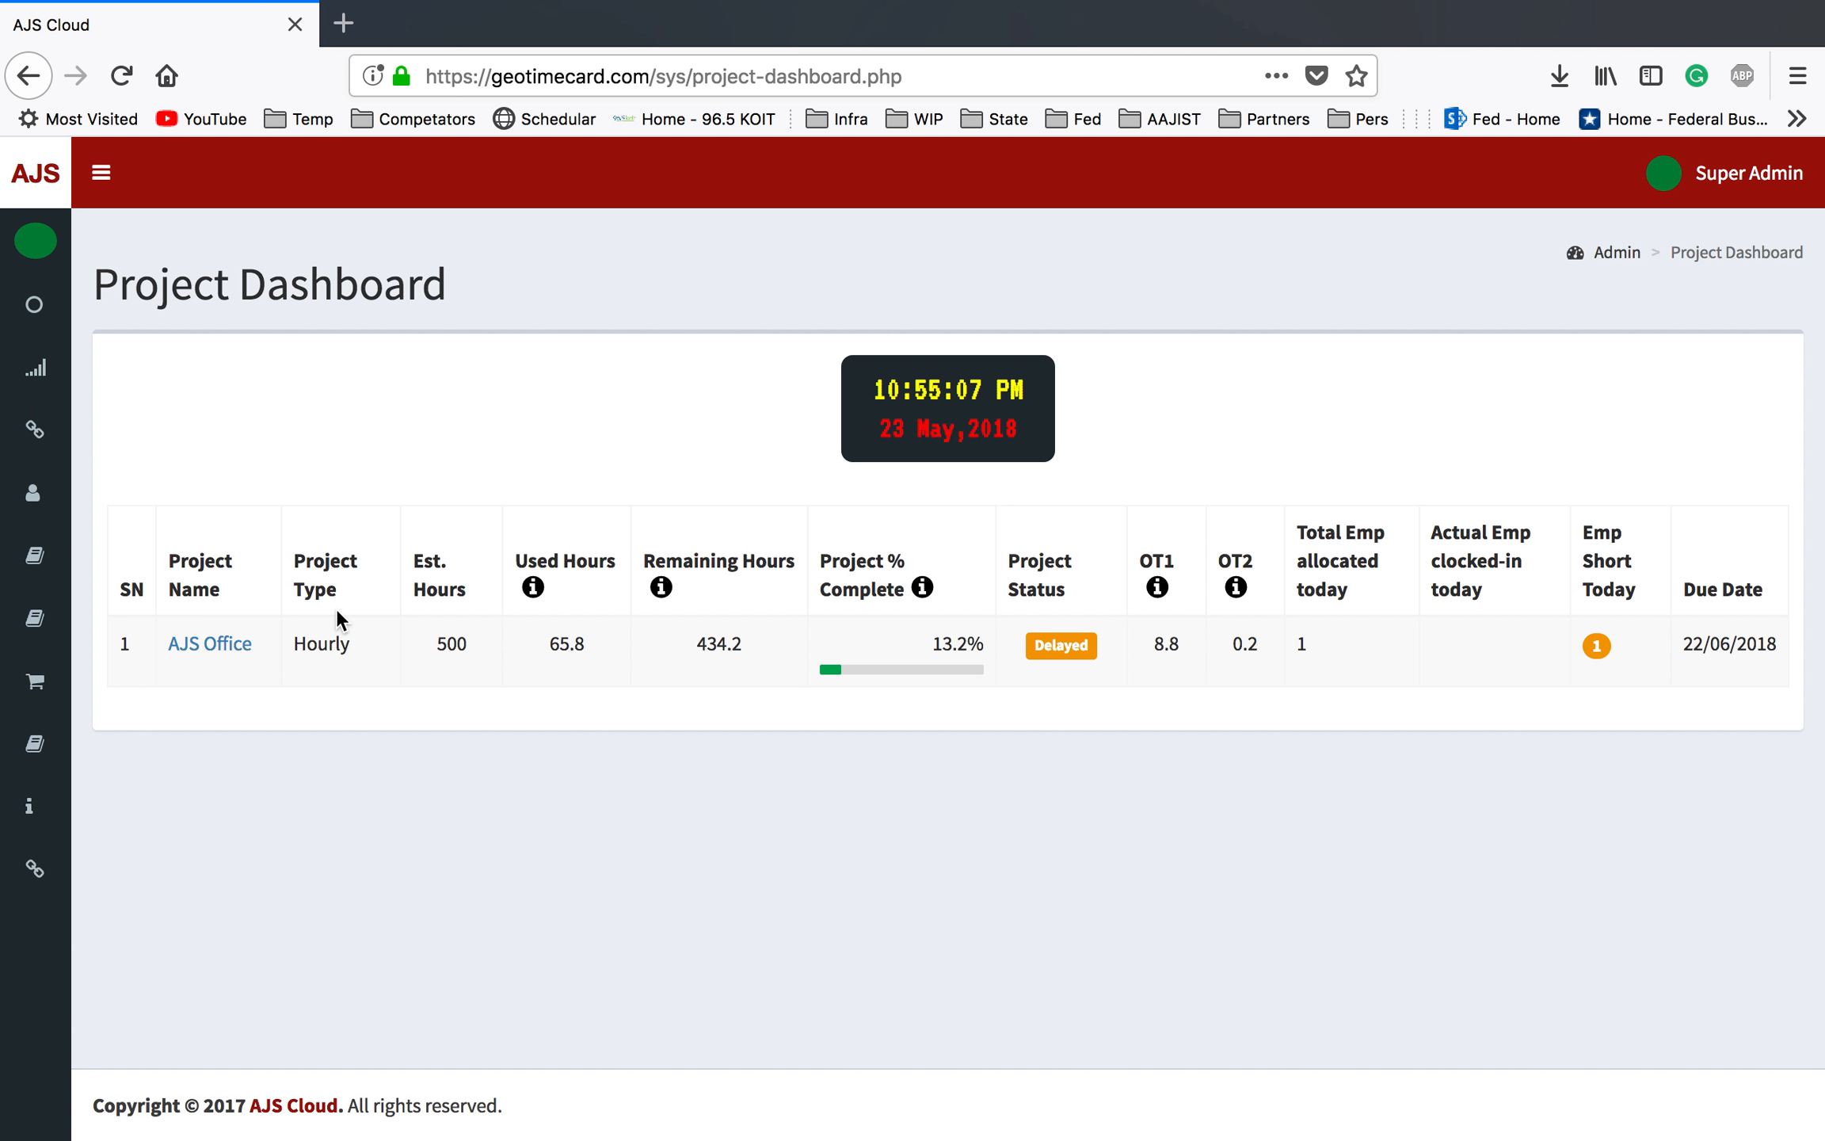
# Open the form for adding a new user and examine the available Role and status choices.
pyautogui.moveTo(29, 495)
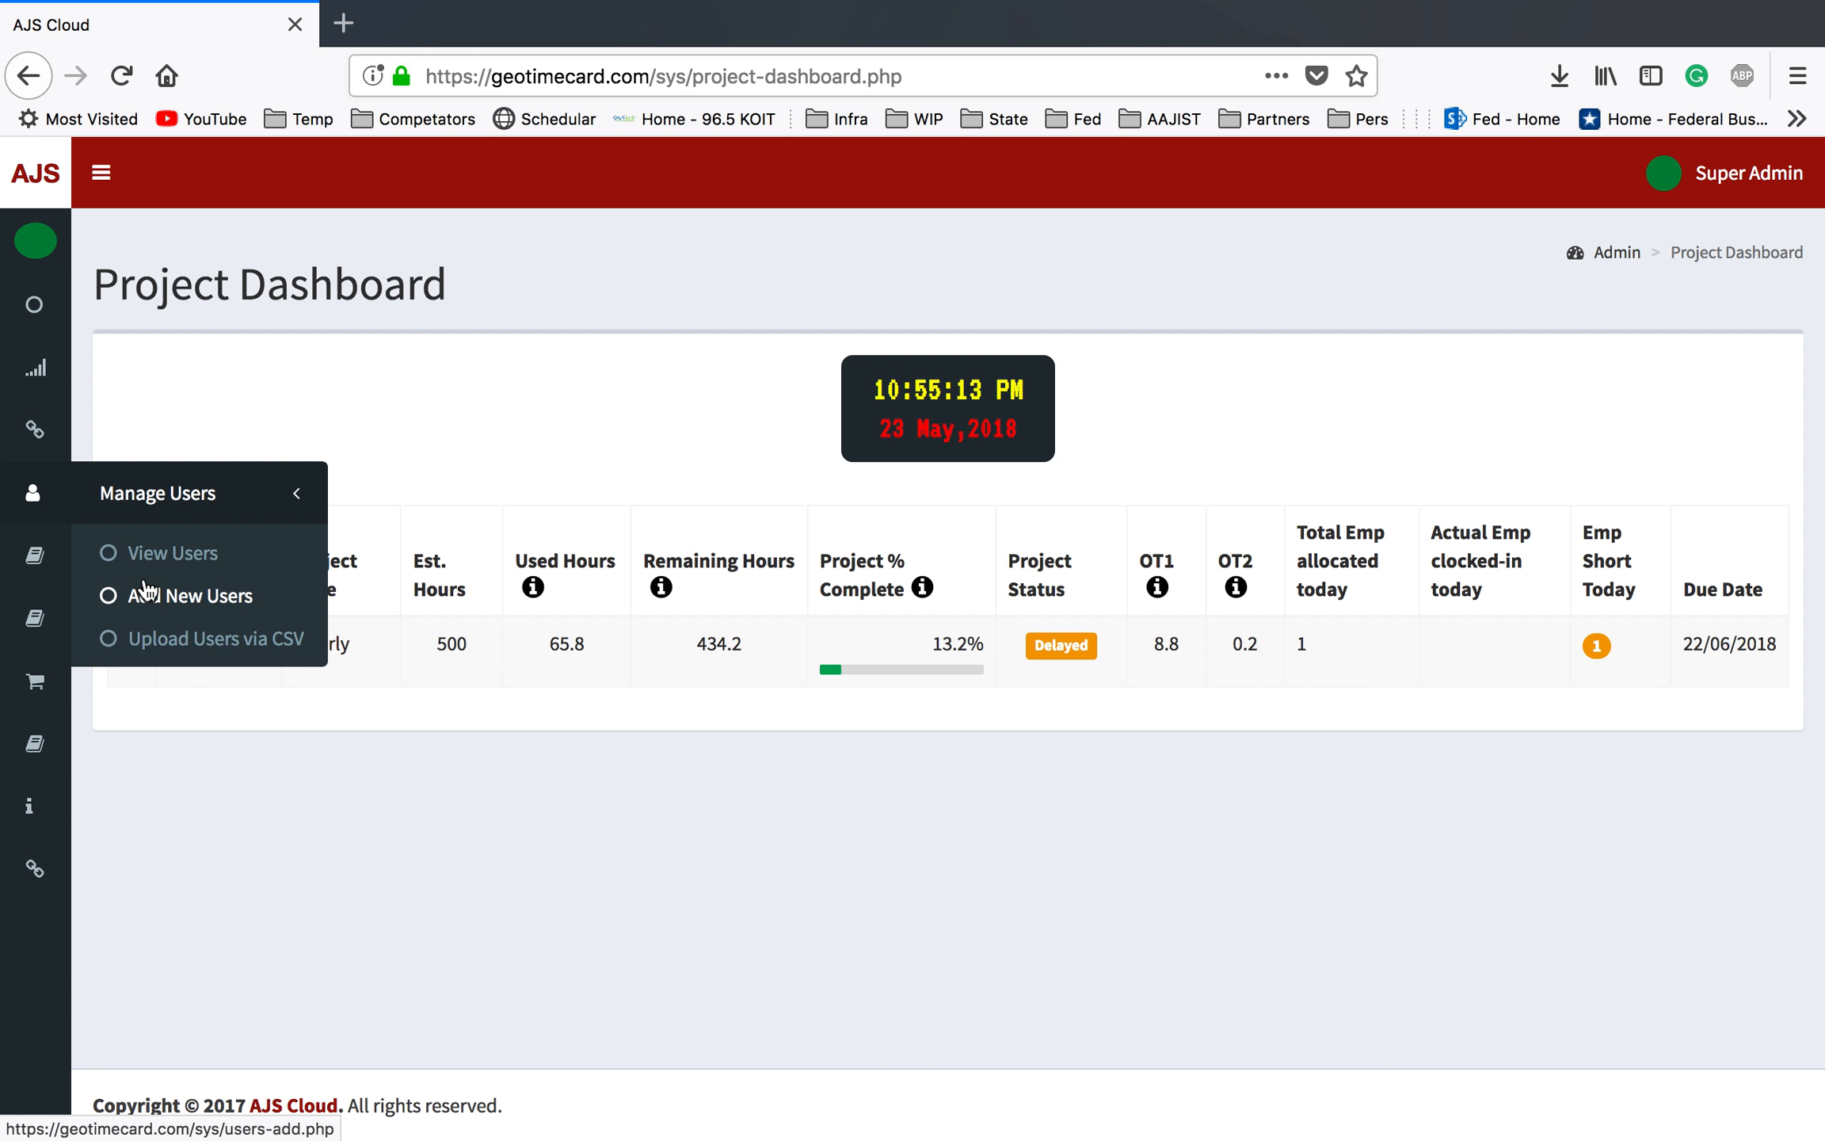
pyautogui.click(190, 598)
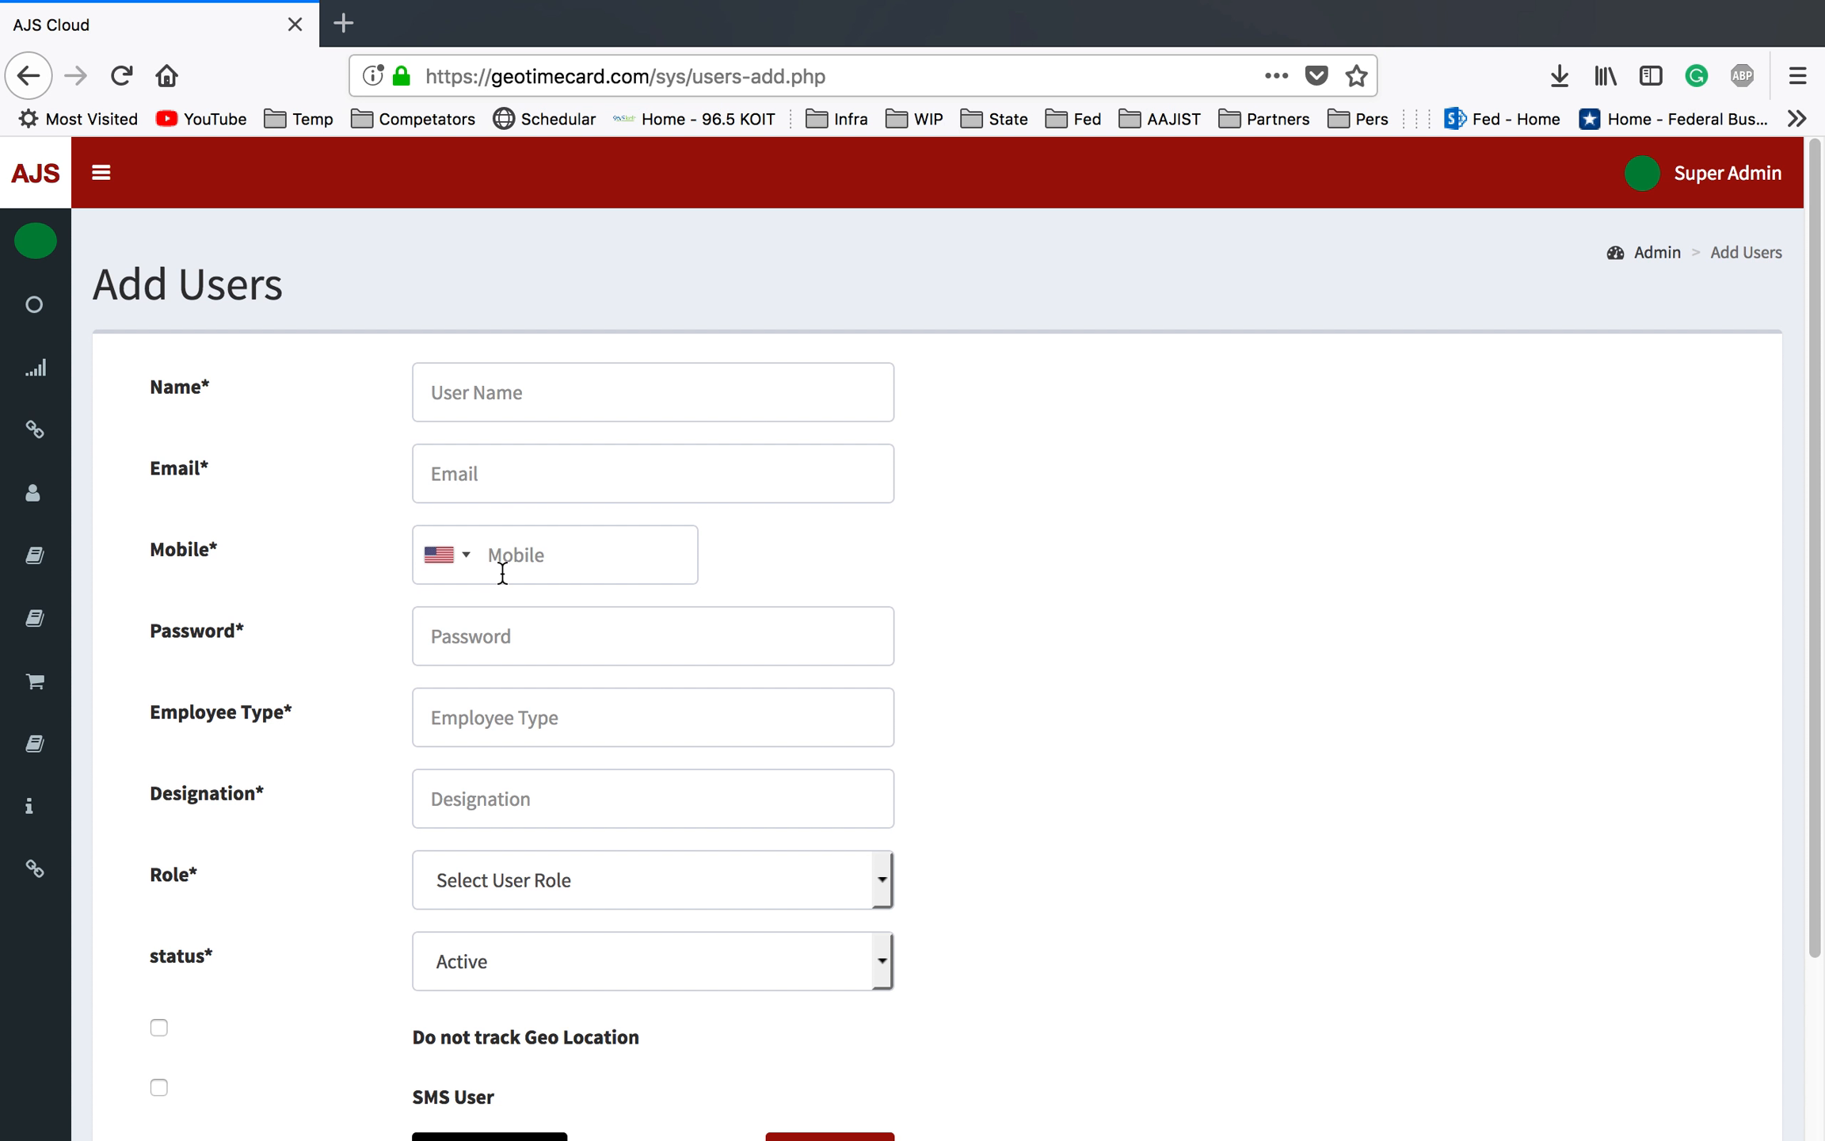
pyautogui.scroll(-1, 579, 640)
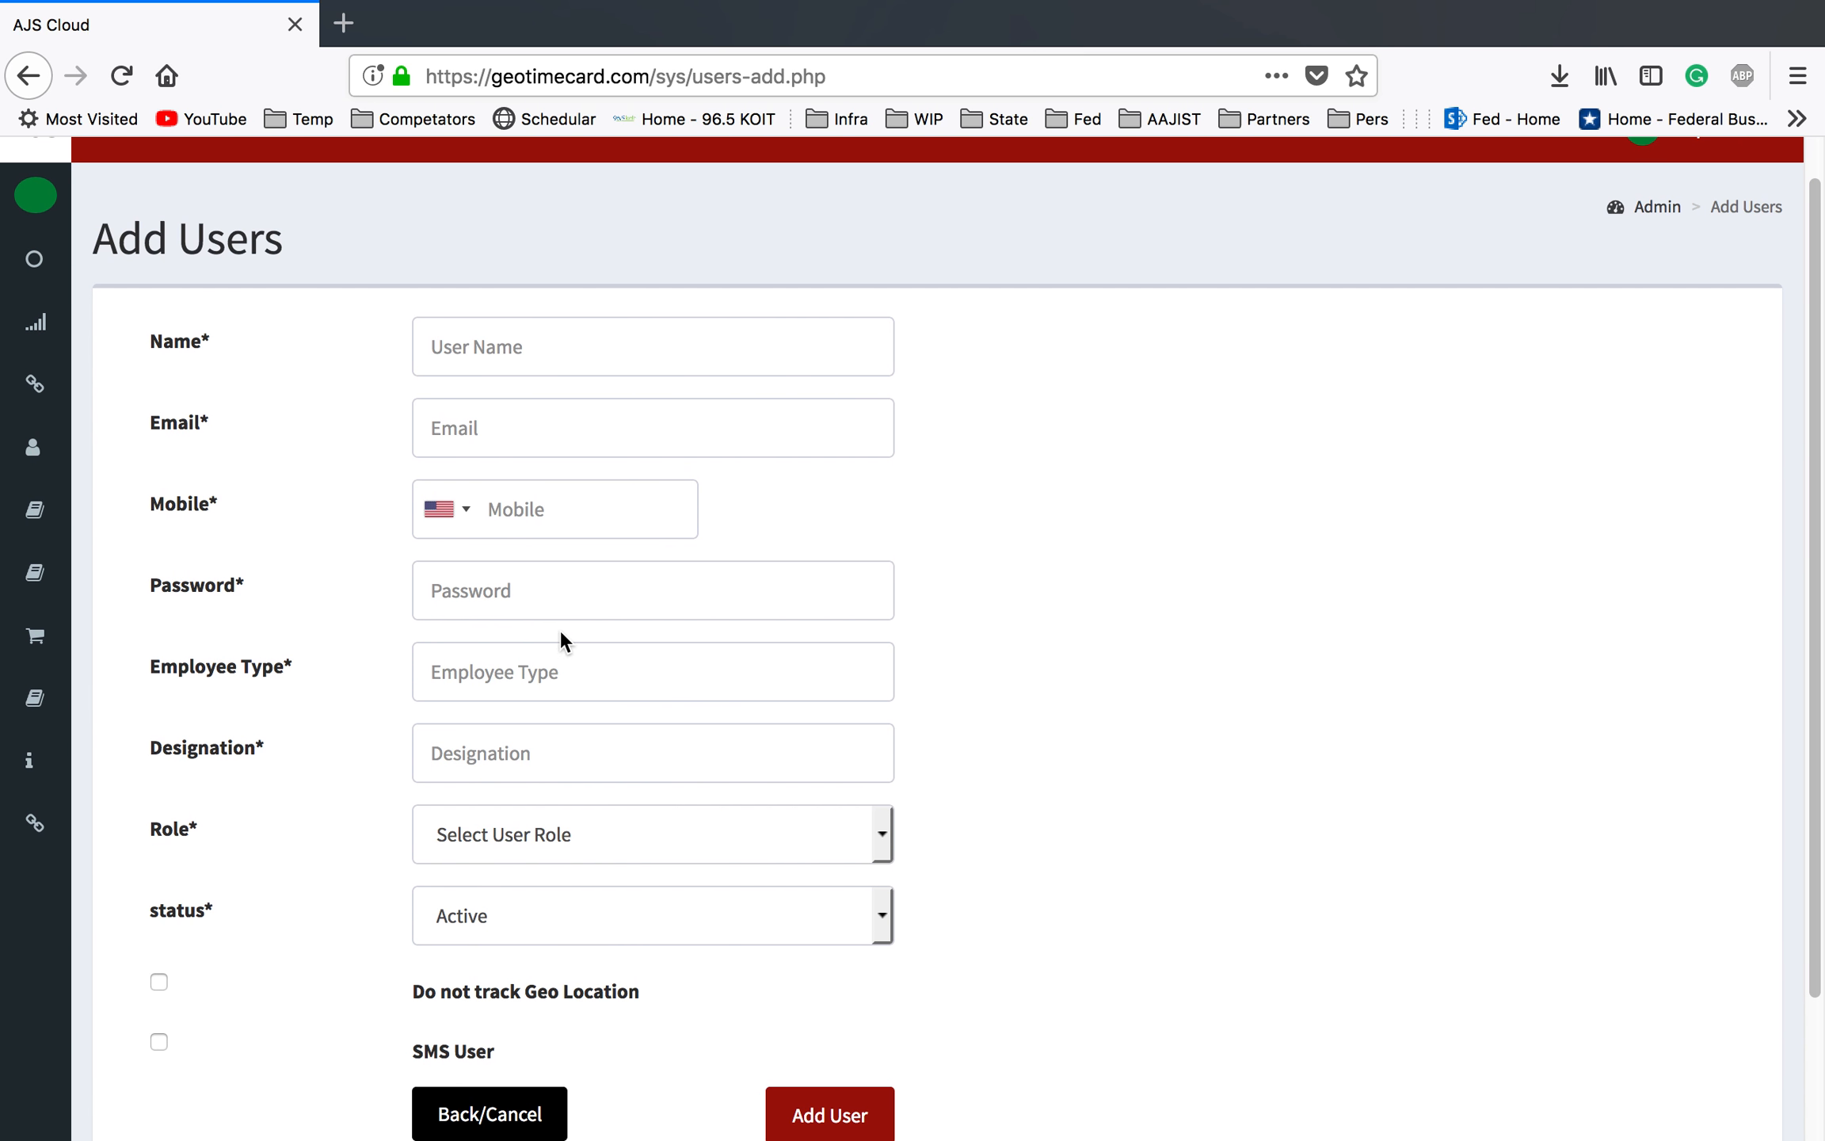
pyautogui.scroll(-2, 643, 697)
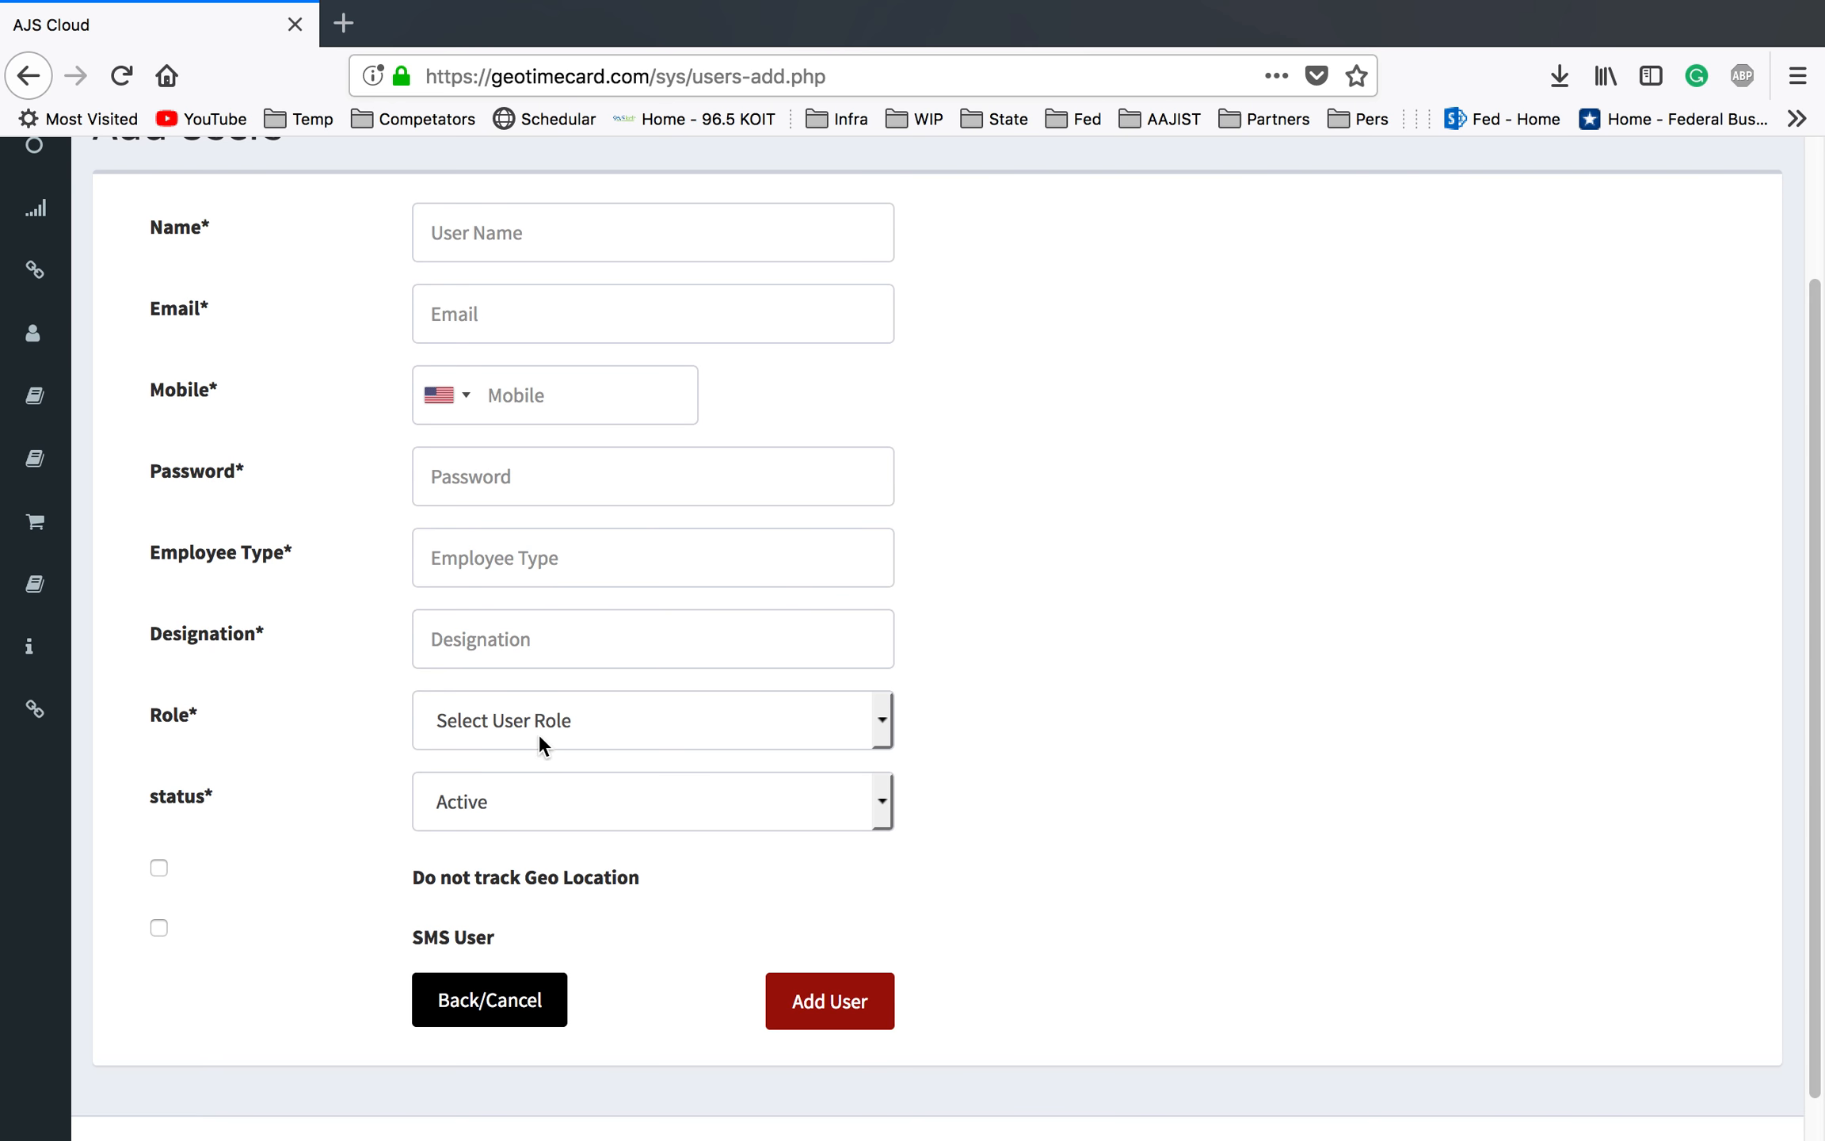
pyautogui.click(881, 719)
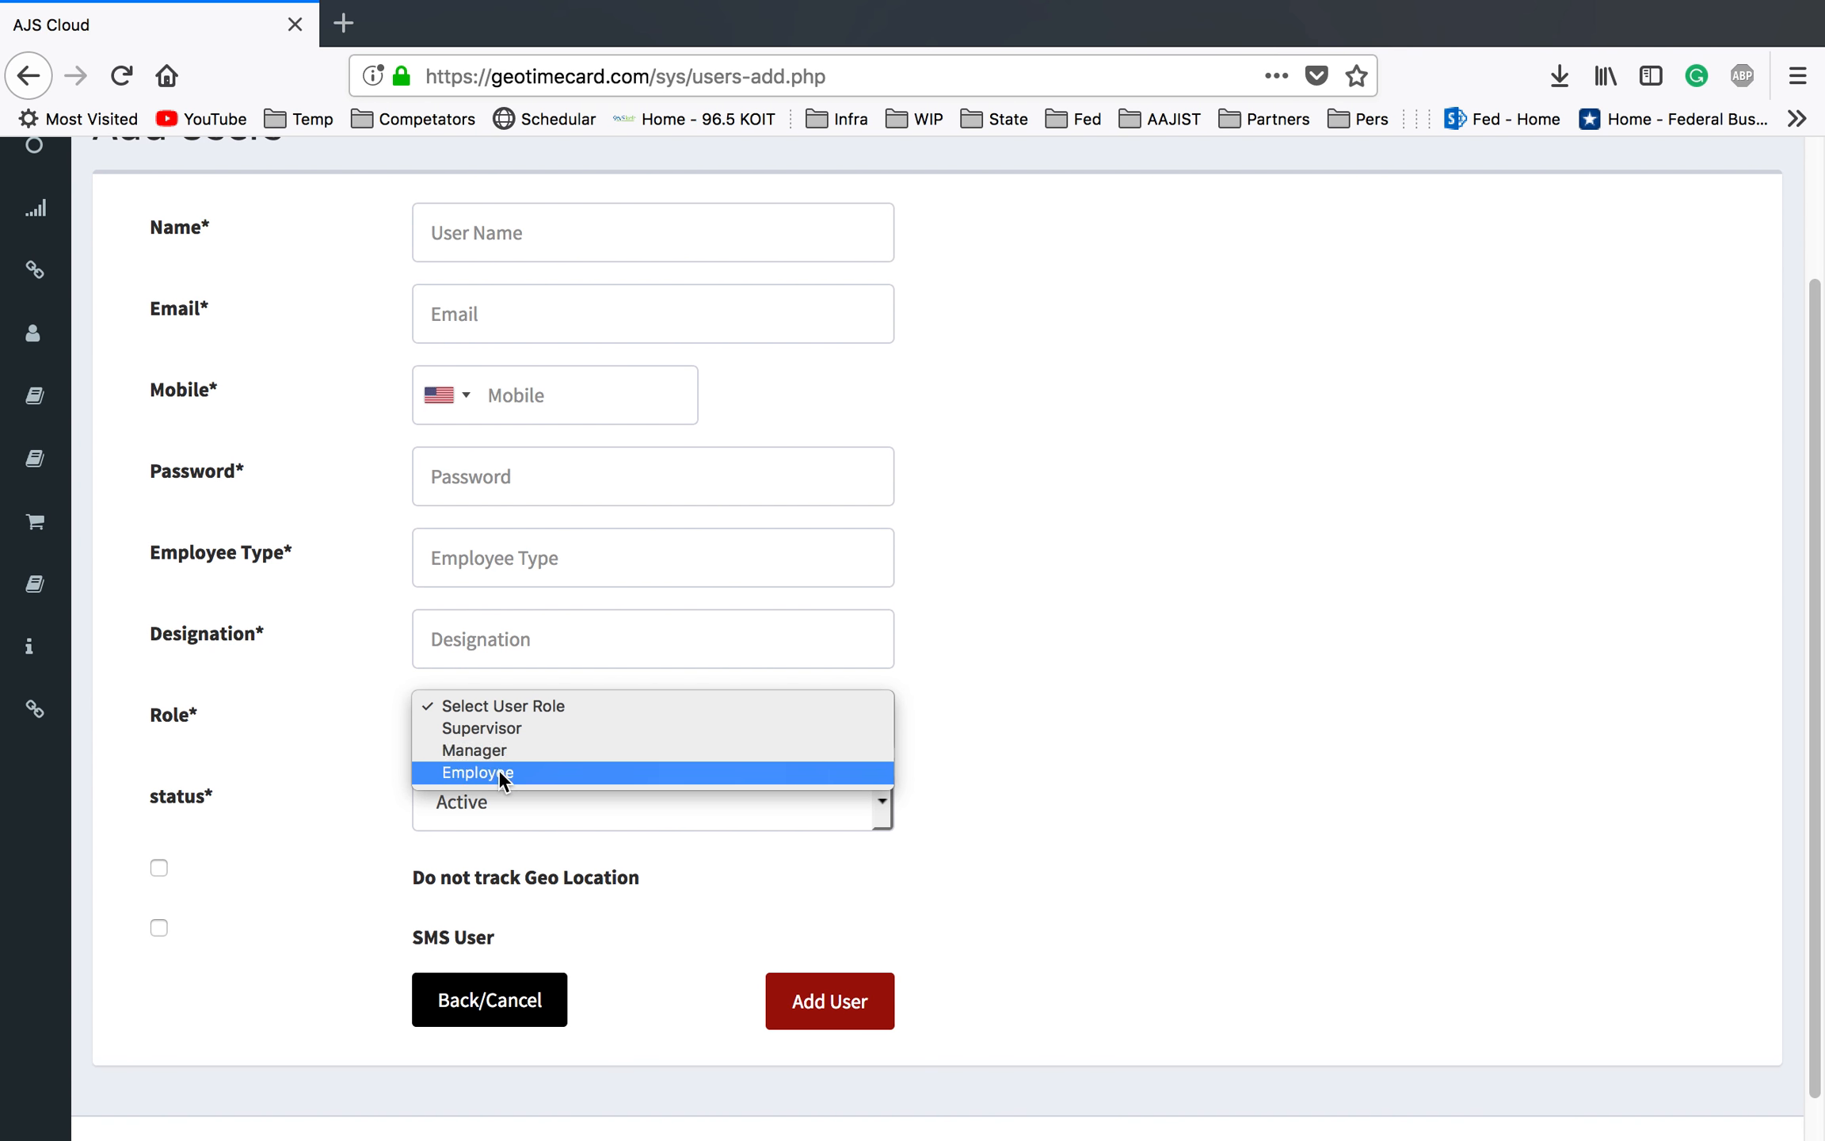
pyautogui.click(1004, 729)
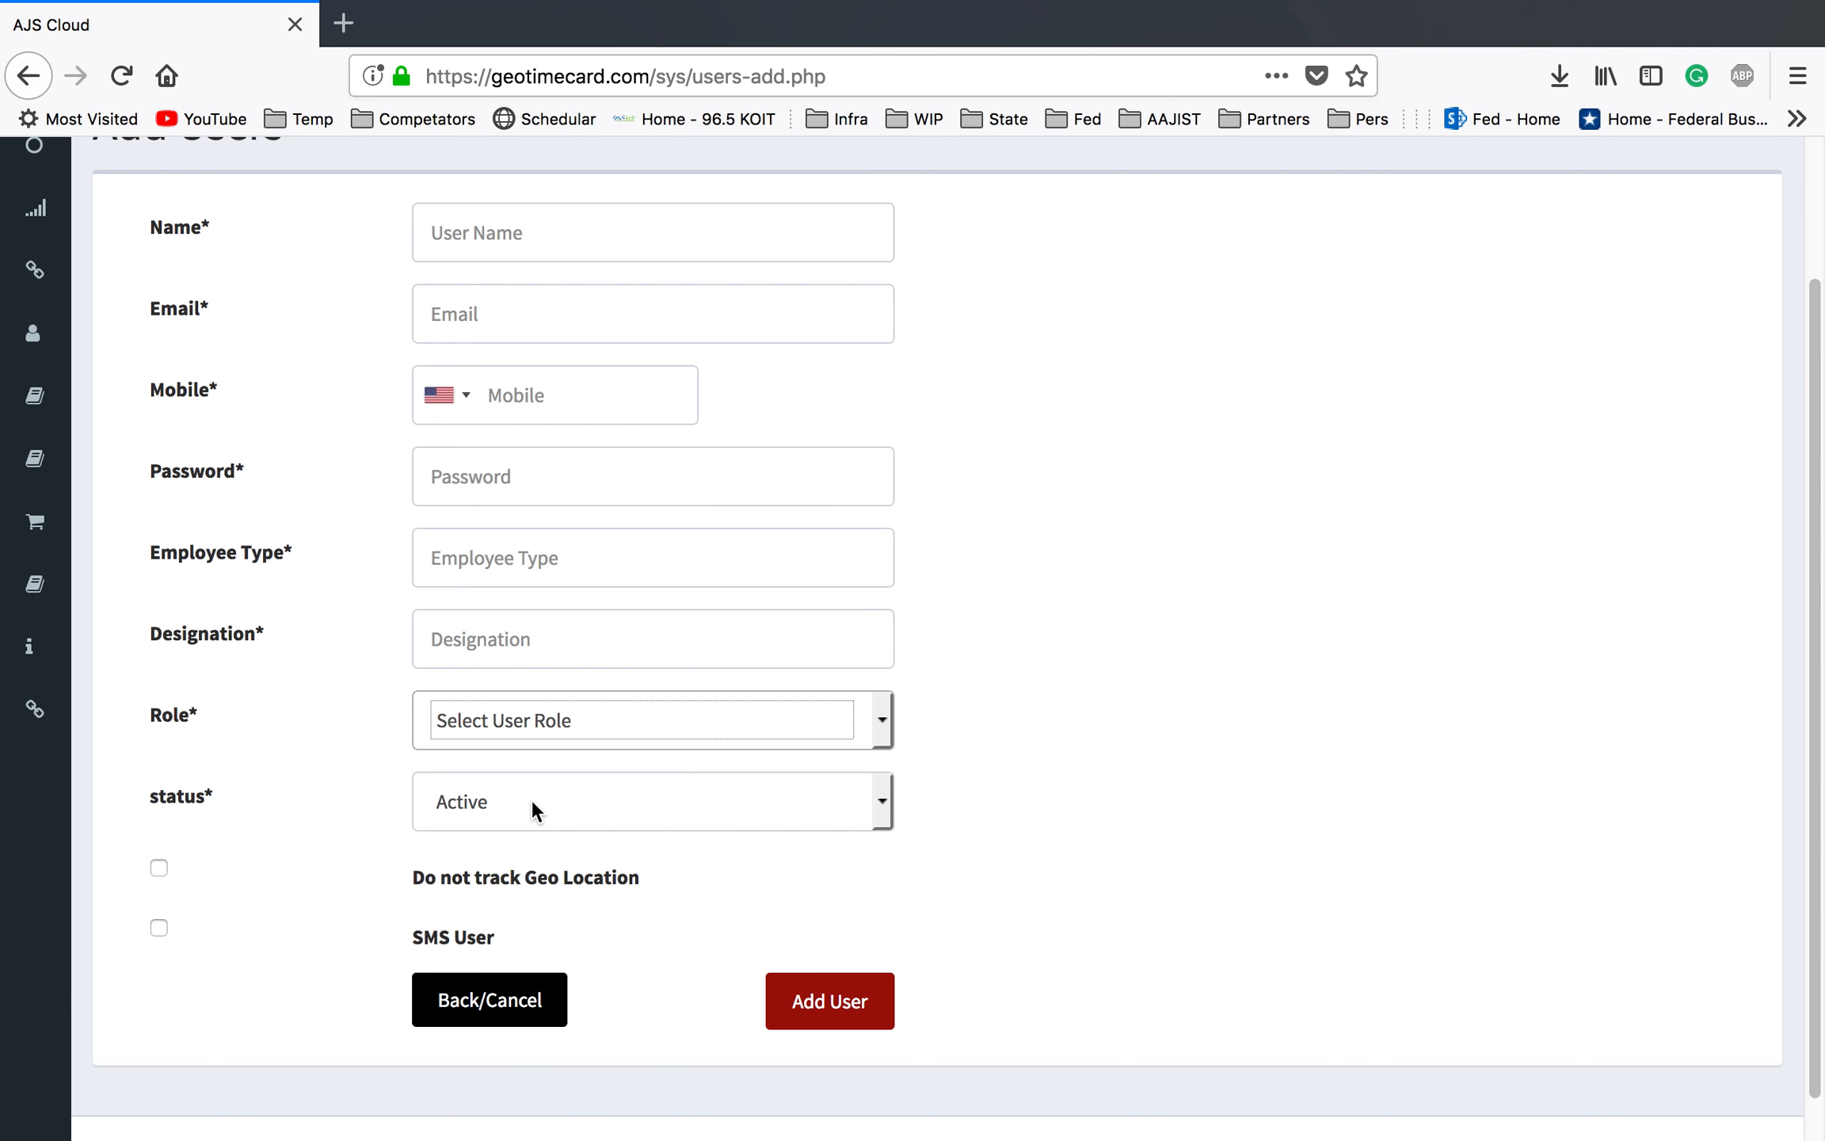
pyautogui.click(887, 796)
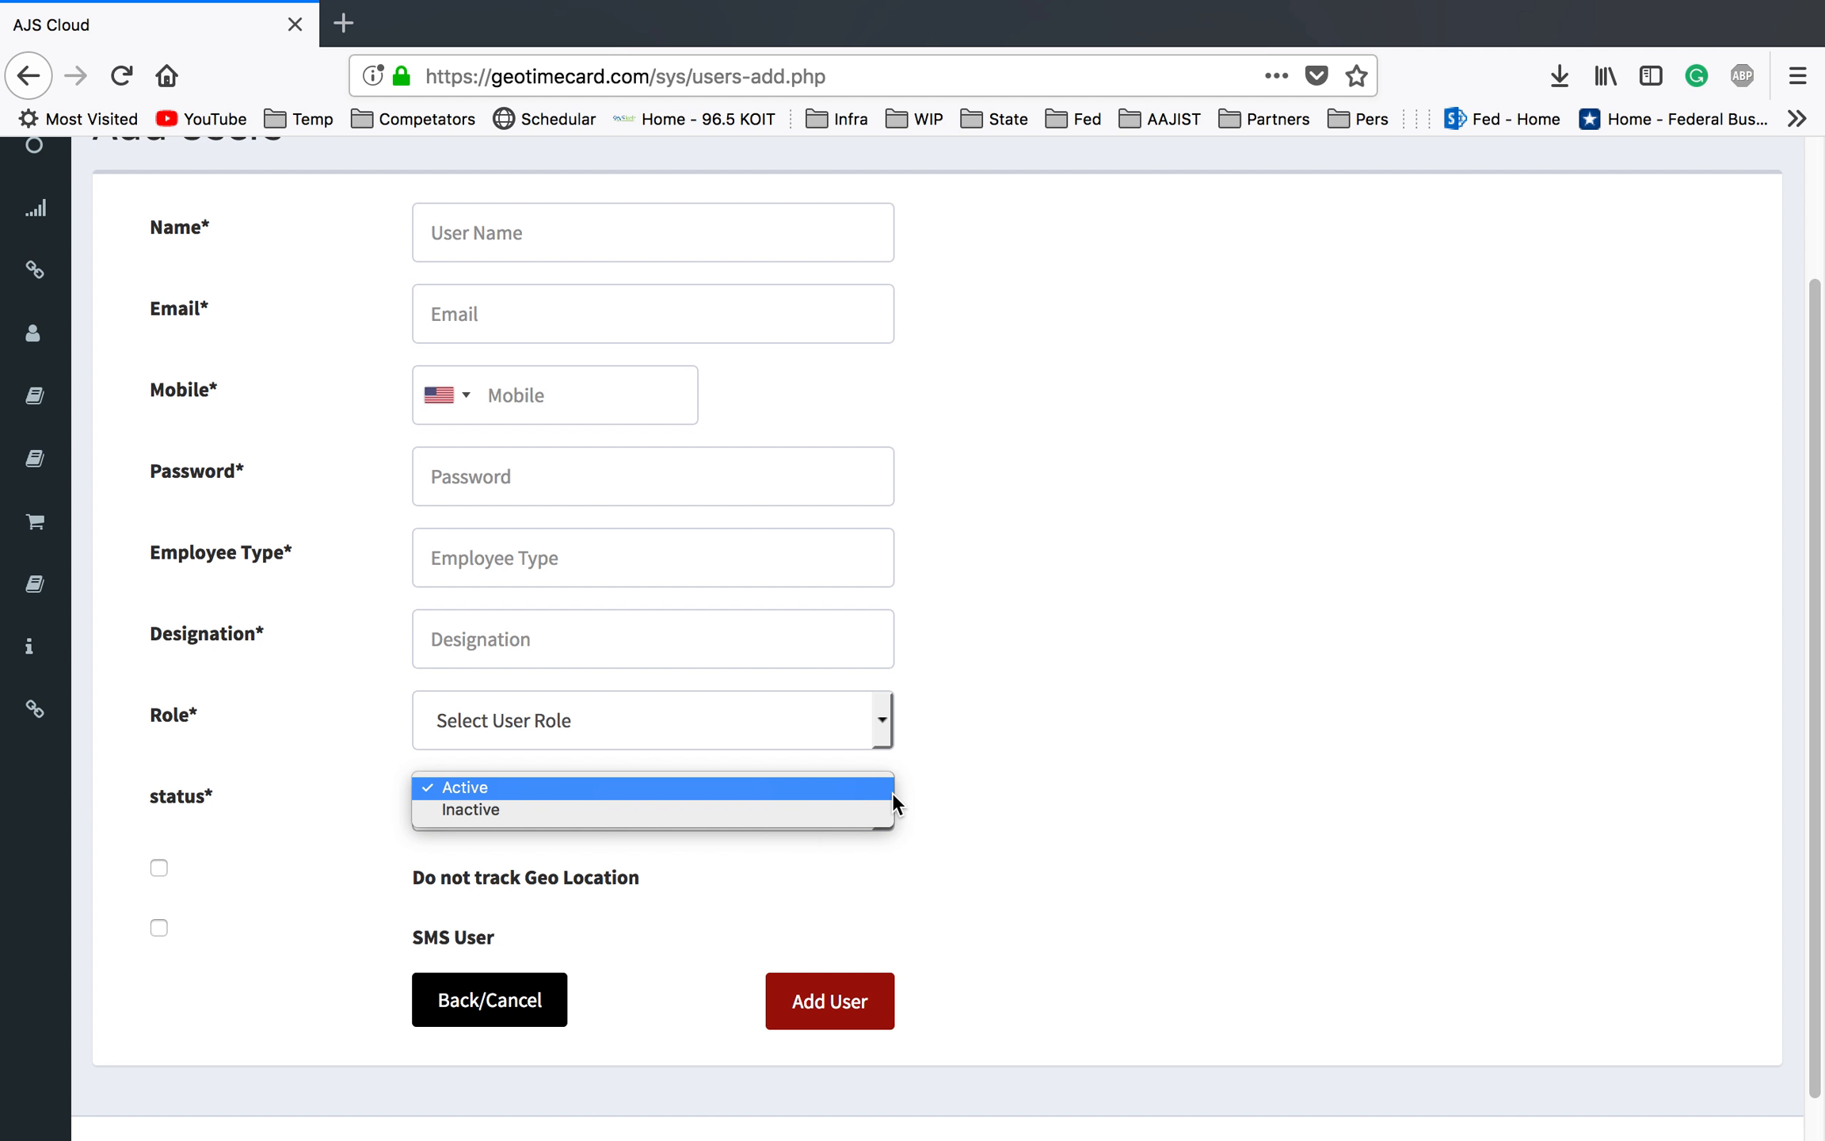
pyautogui.click(968, 802)
pyautogui.scroll(-1, 1001, 765)
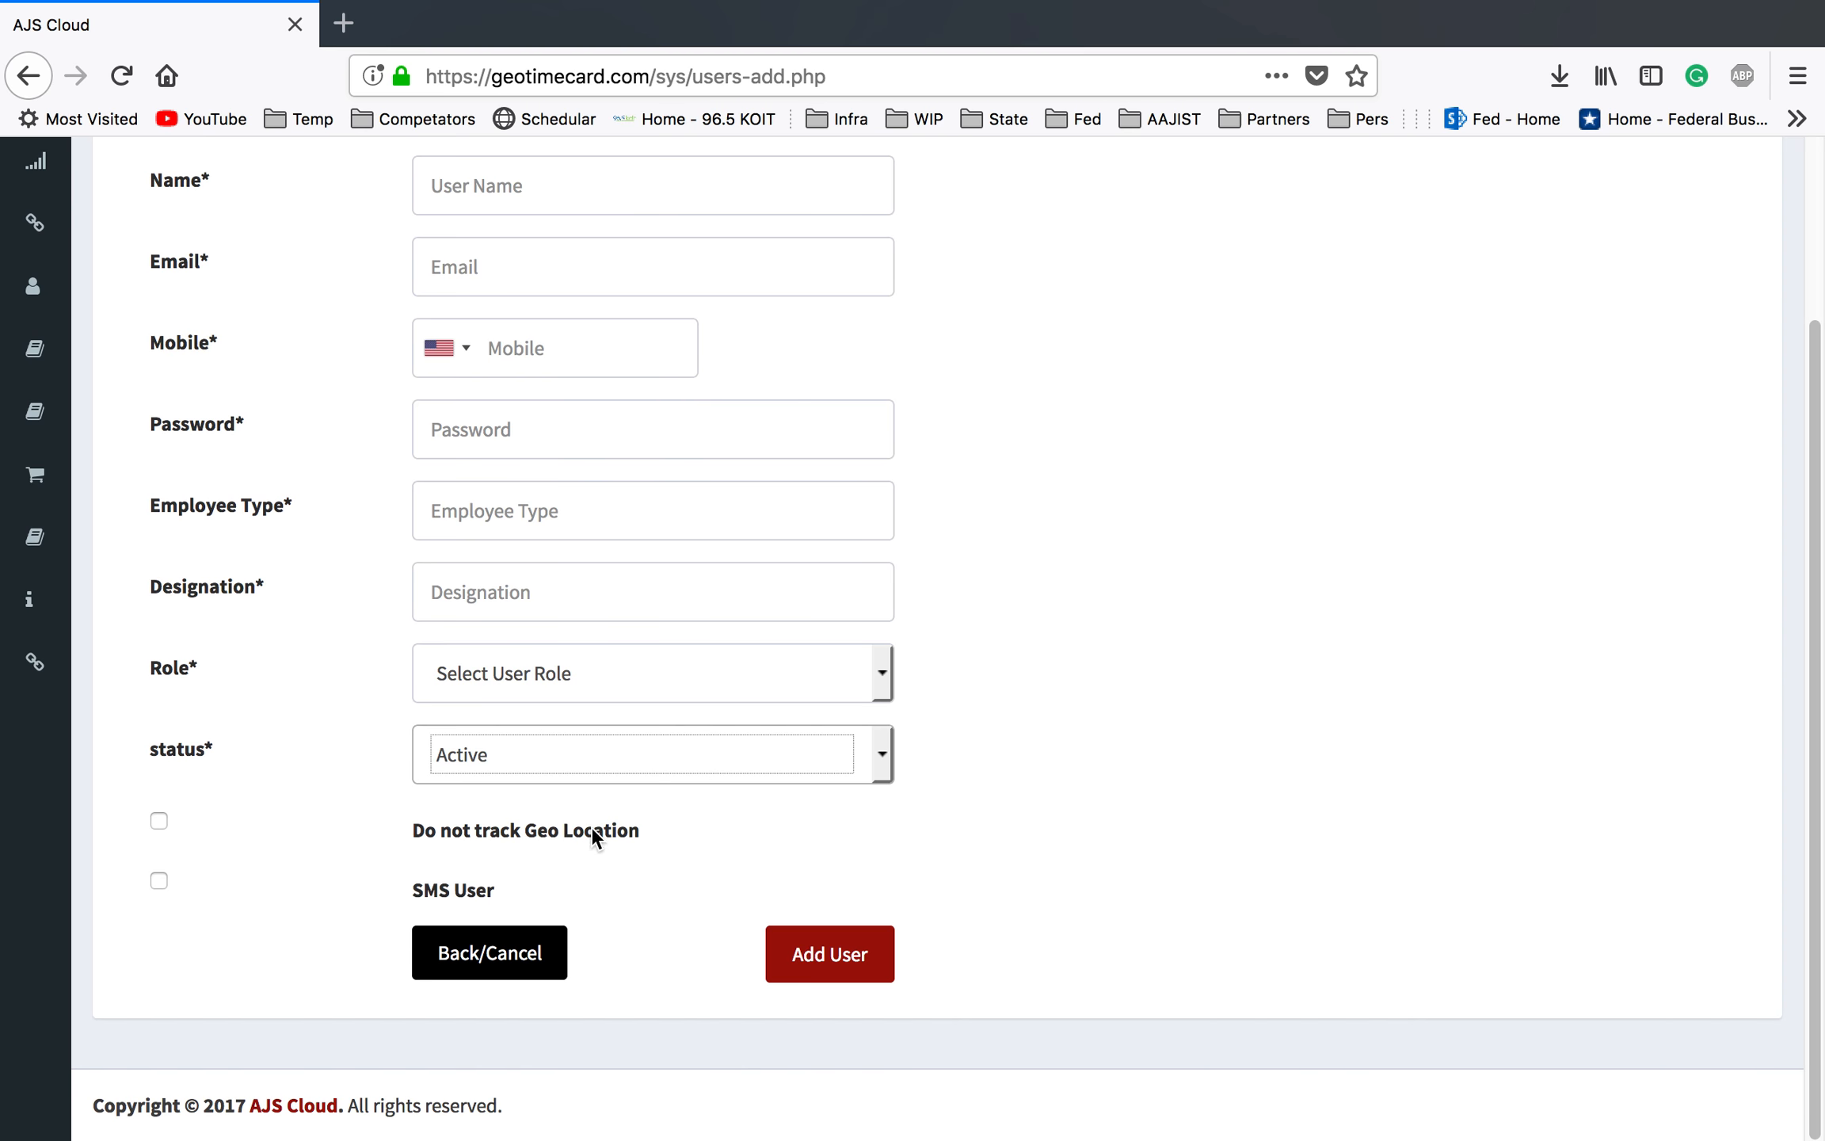
# Highlight the Do not track Geo Location and SMS User option labels for review.
pyautogui.click(405, 829)
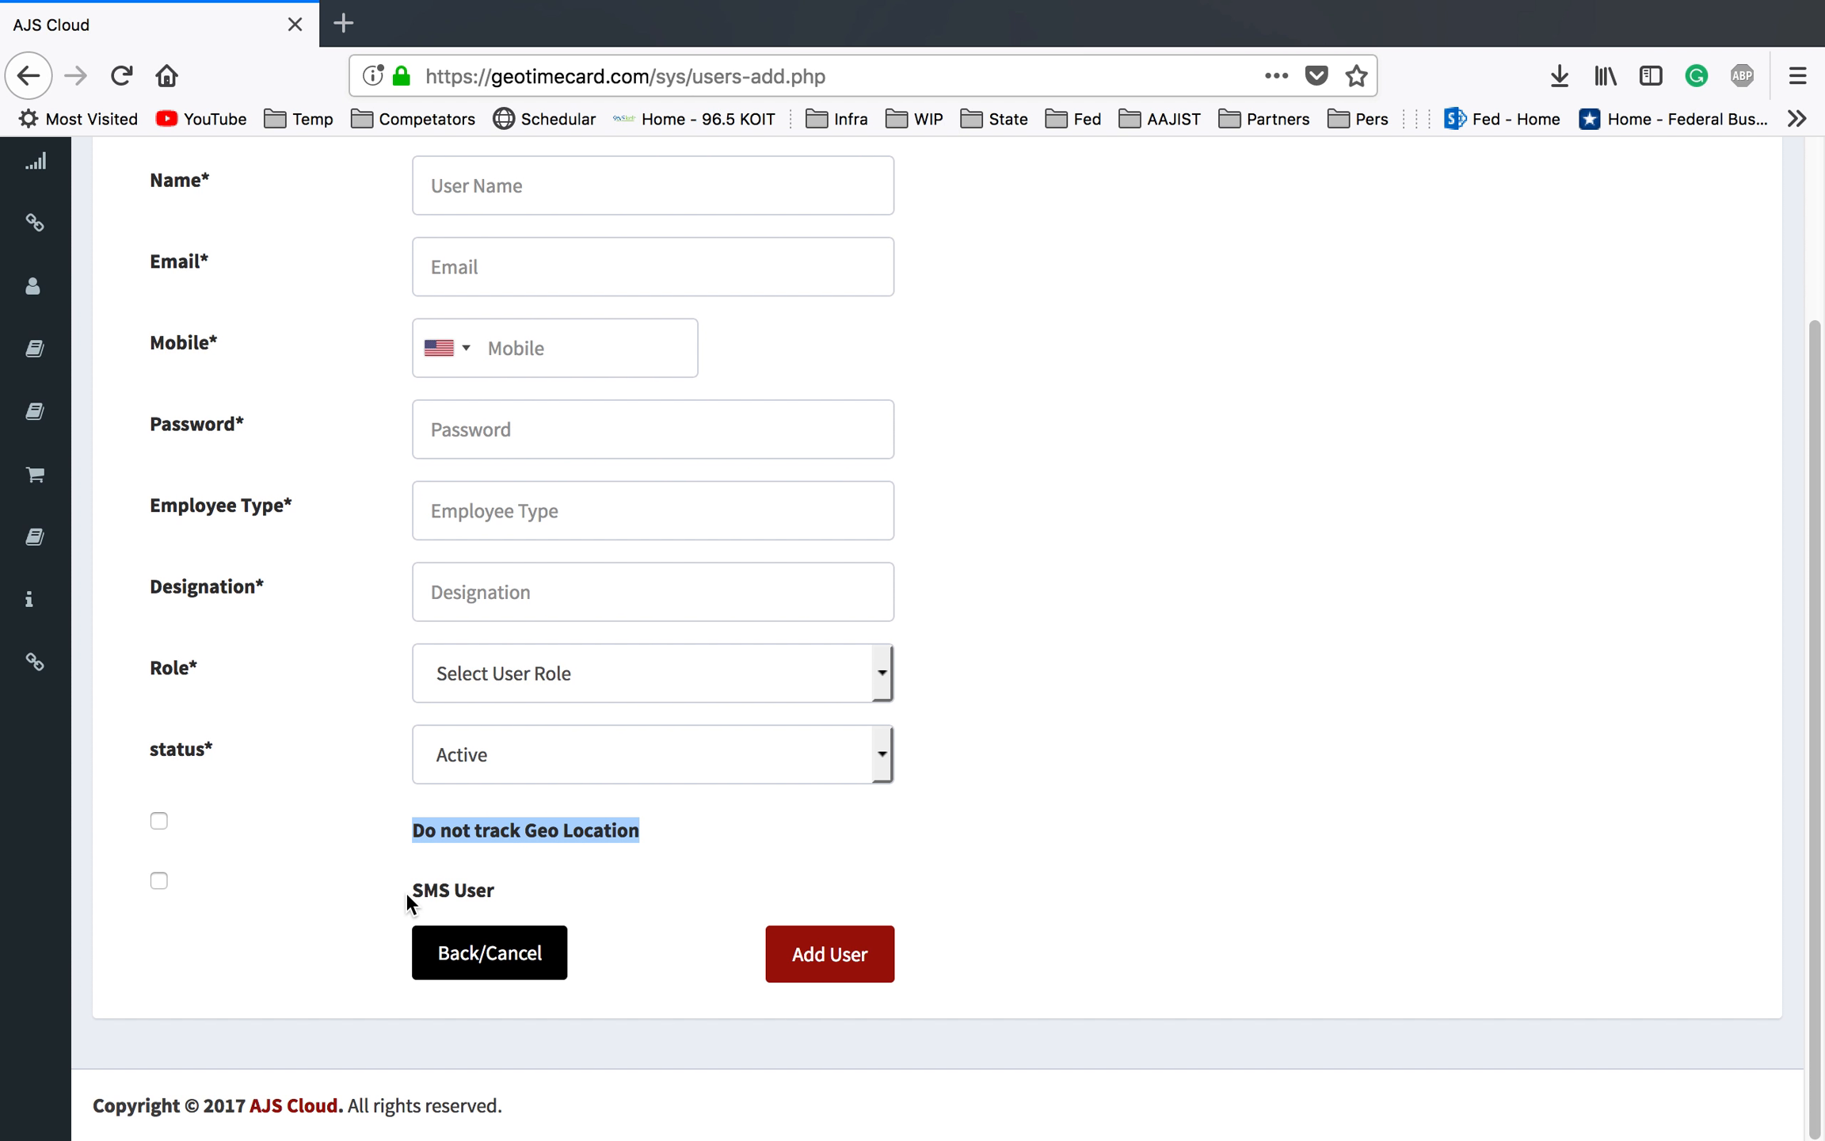
pyautogui.moveTo(412, 887); pyautogui.dragTo(460, 886)
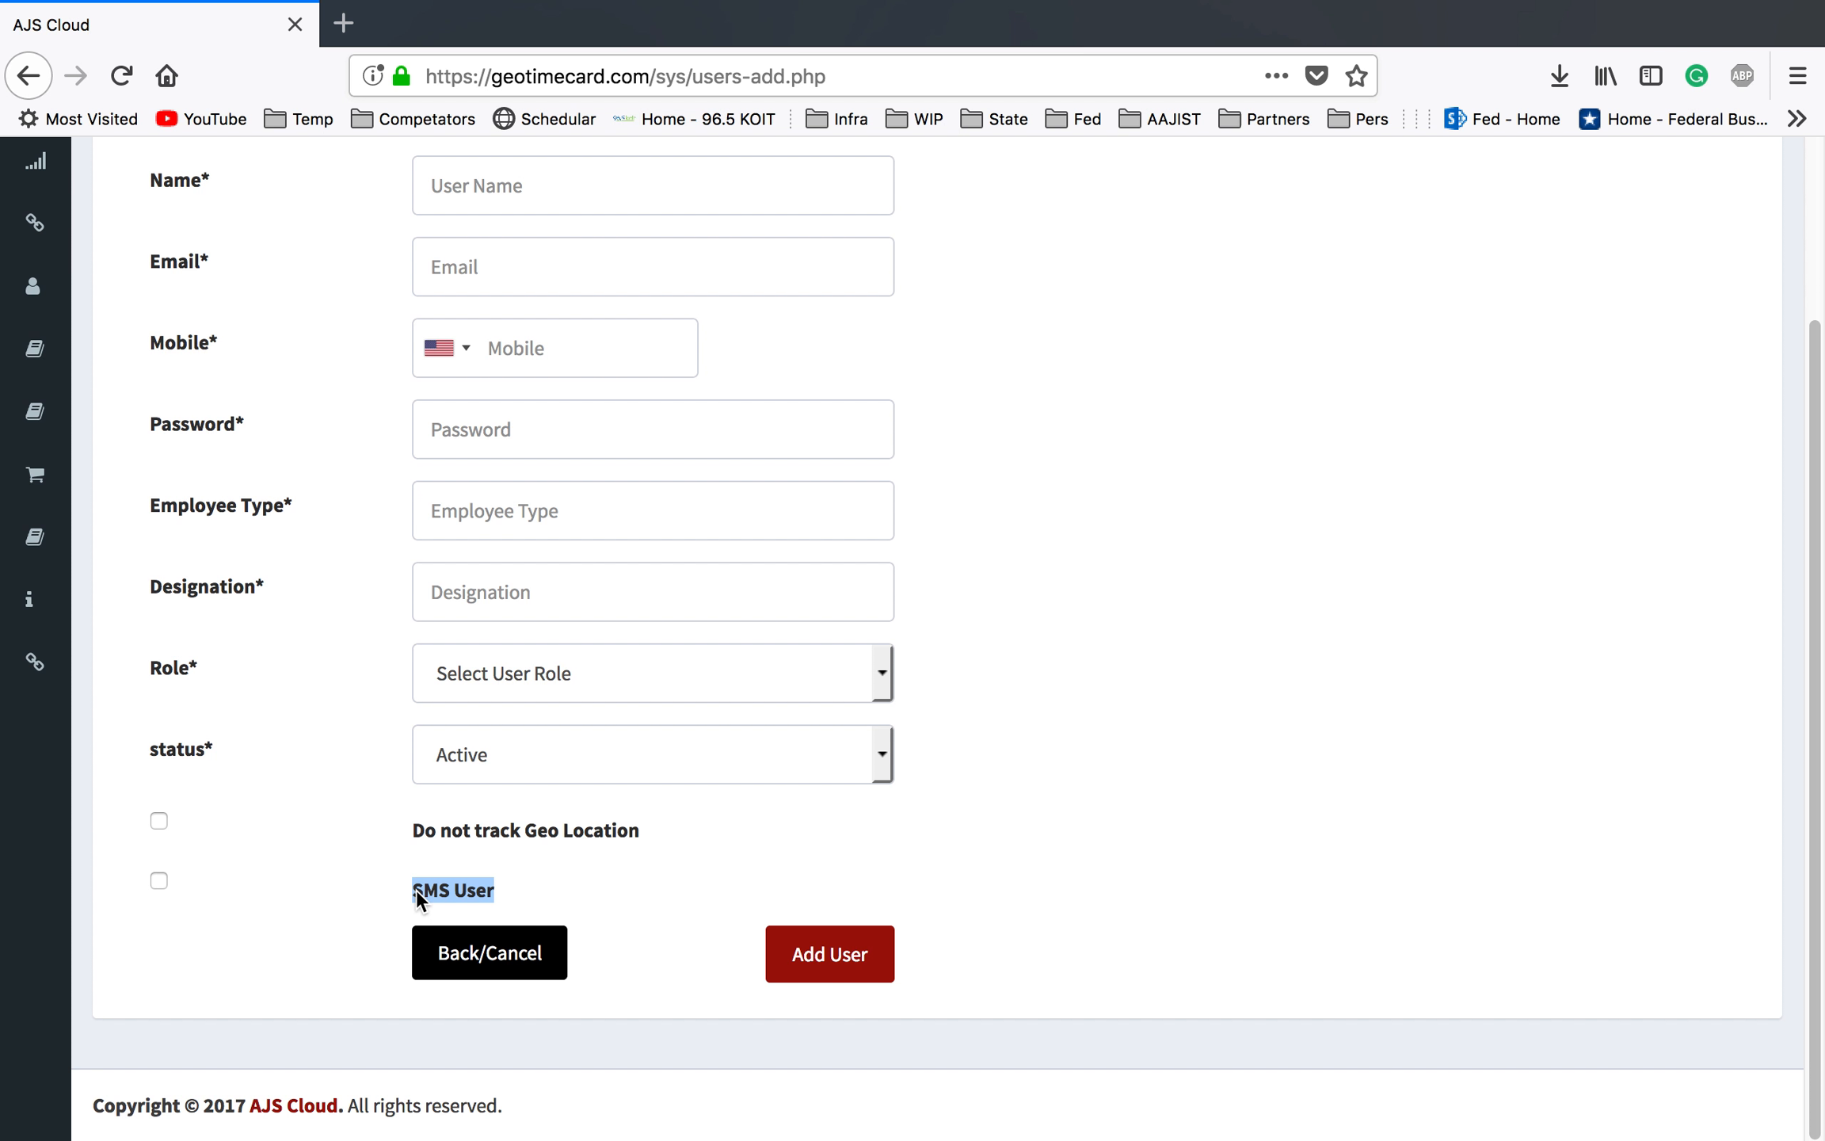
pyautogui.click(509, 889)
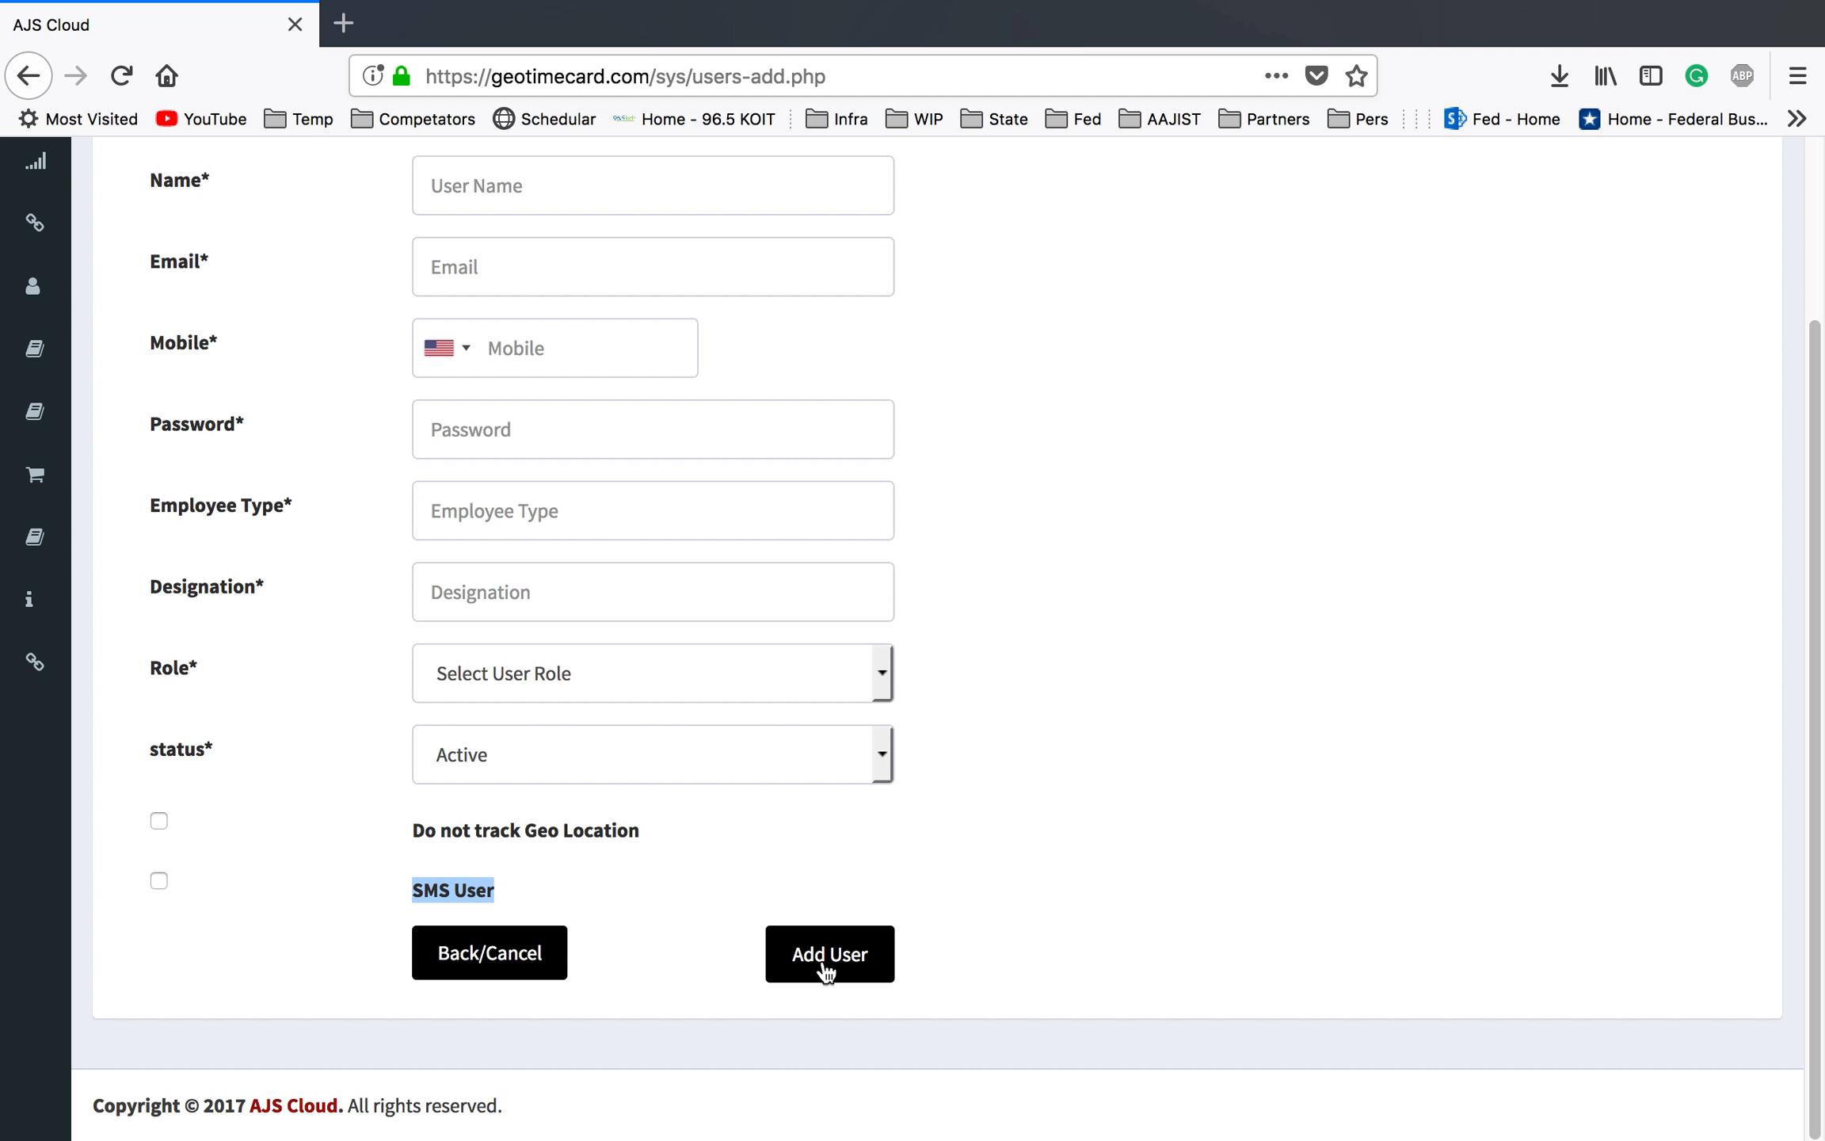
# View the list of existing users.
pyautogui.scroll(3, 981, 690)
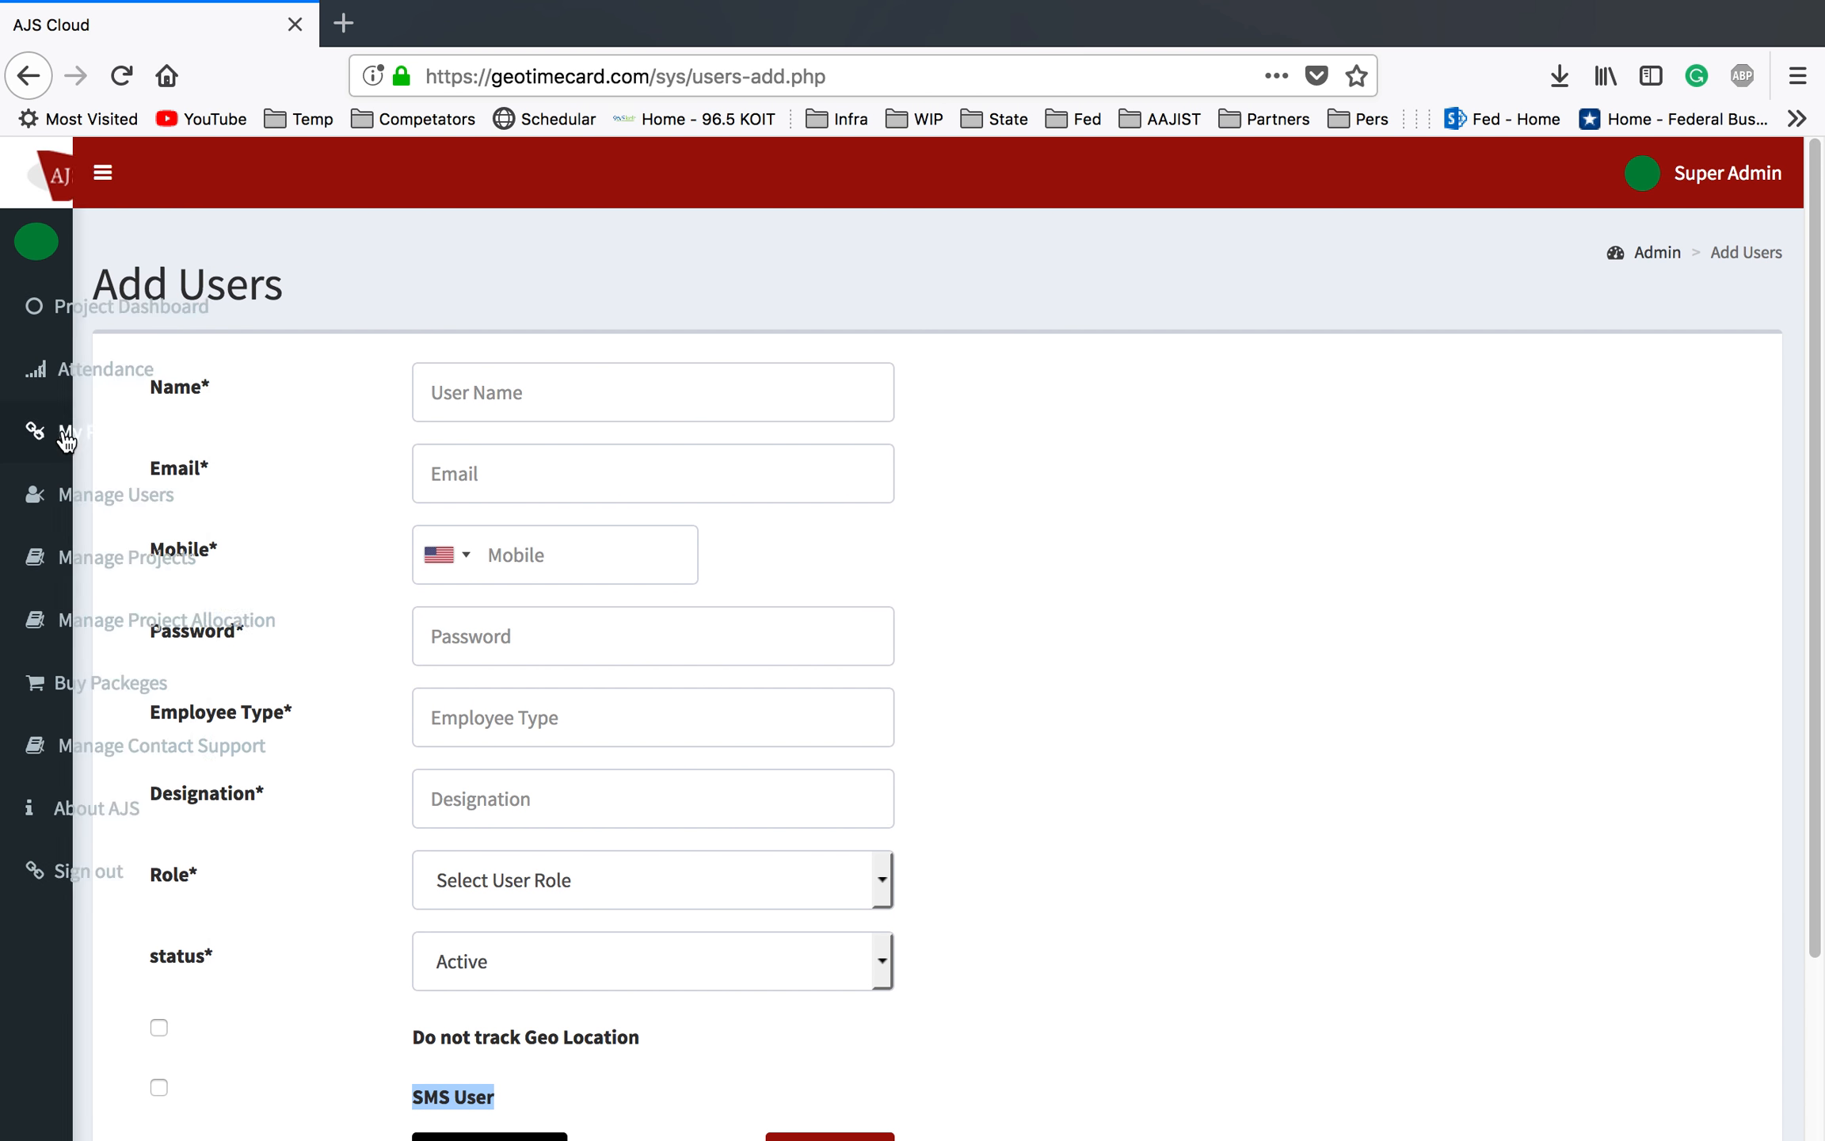
pyautogui.moveTo(93, 487)
pyautogui.doubleClick(113, 520)
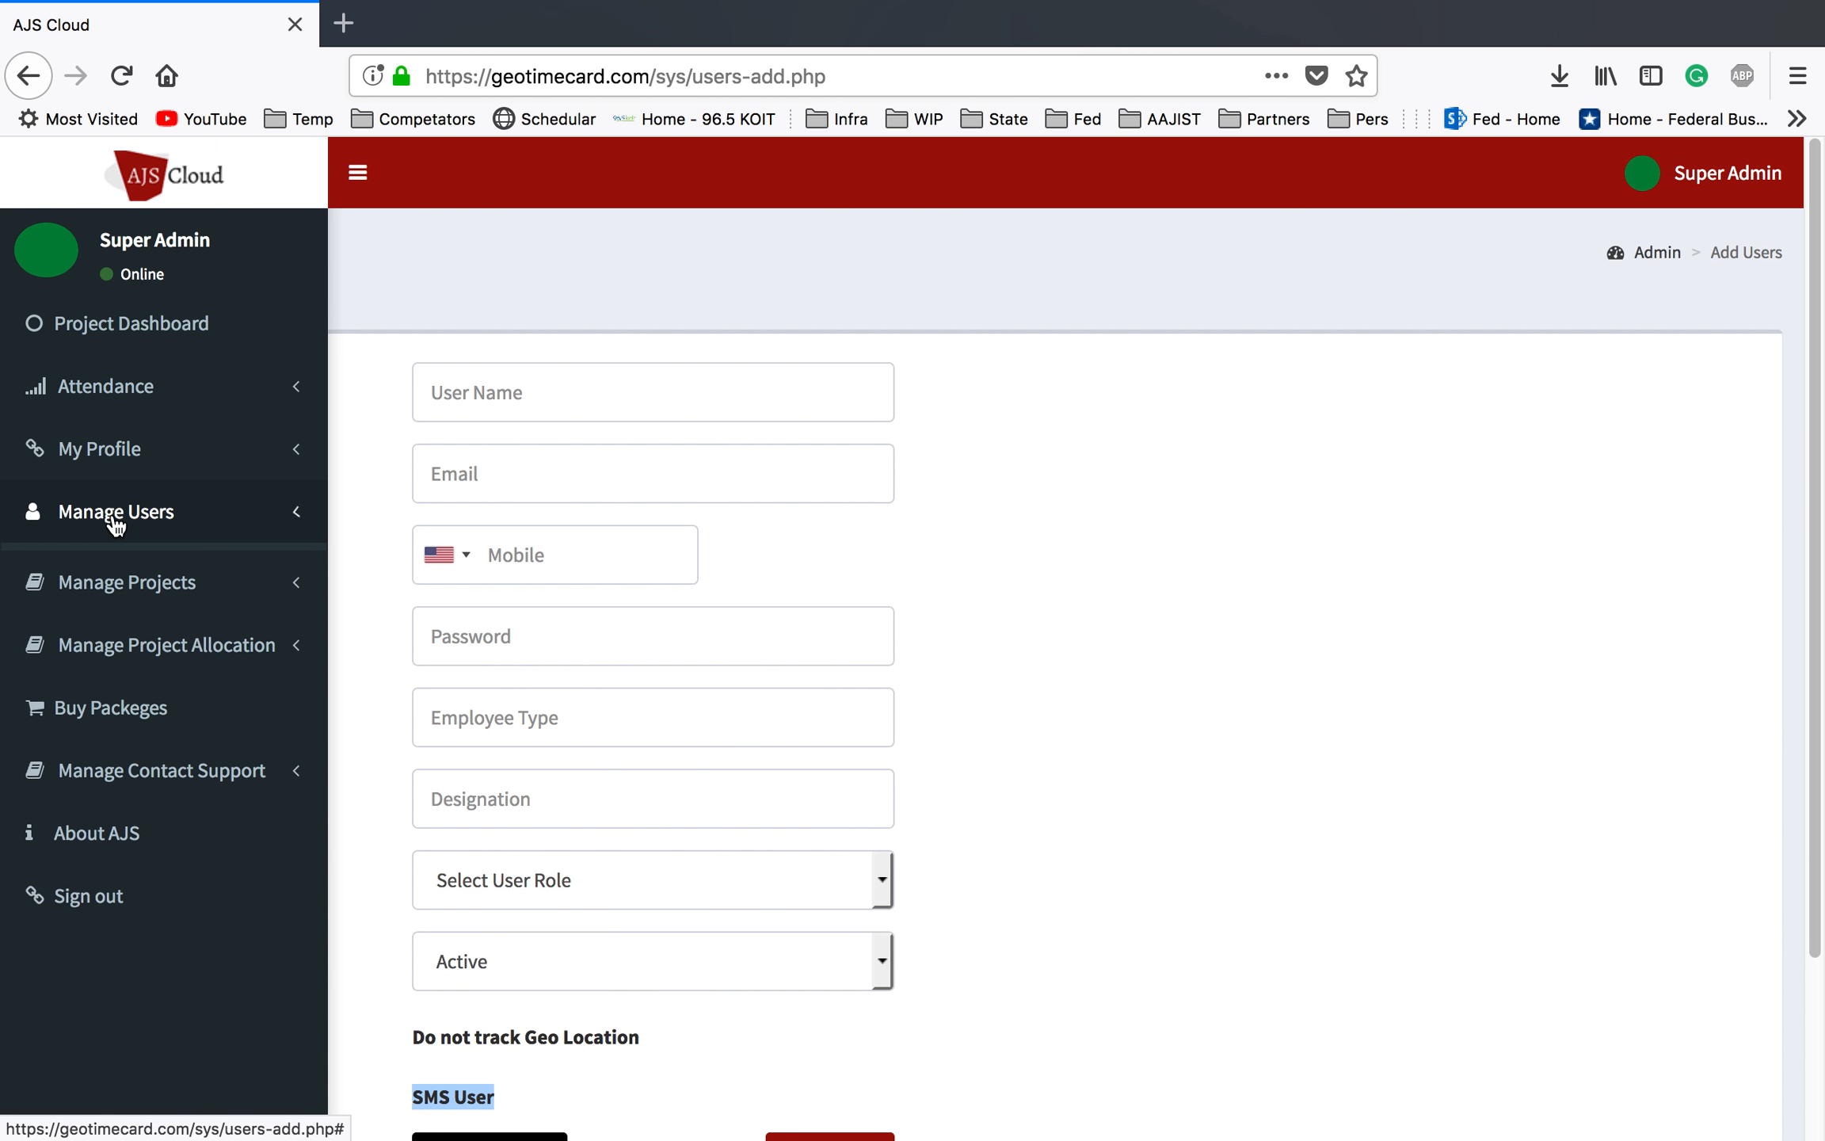
pyautogui.click(140, 518)
pyautogui.click(114, 563)
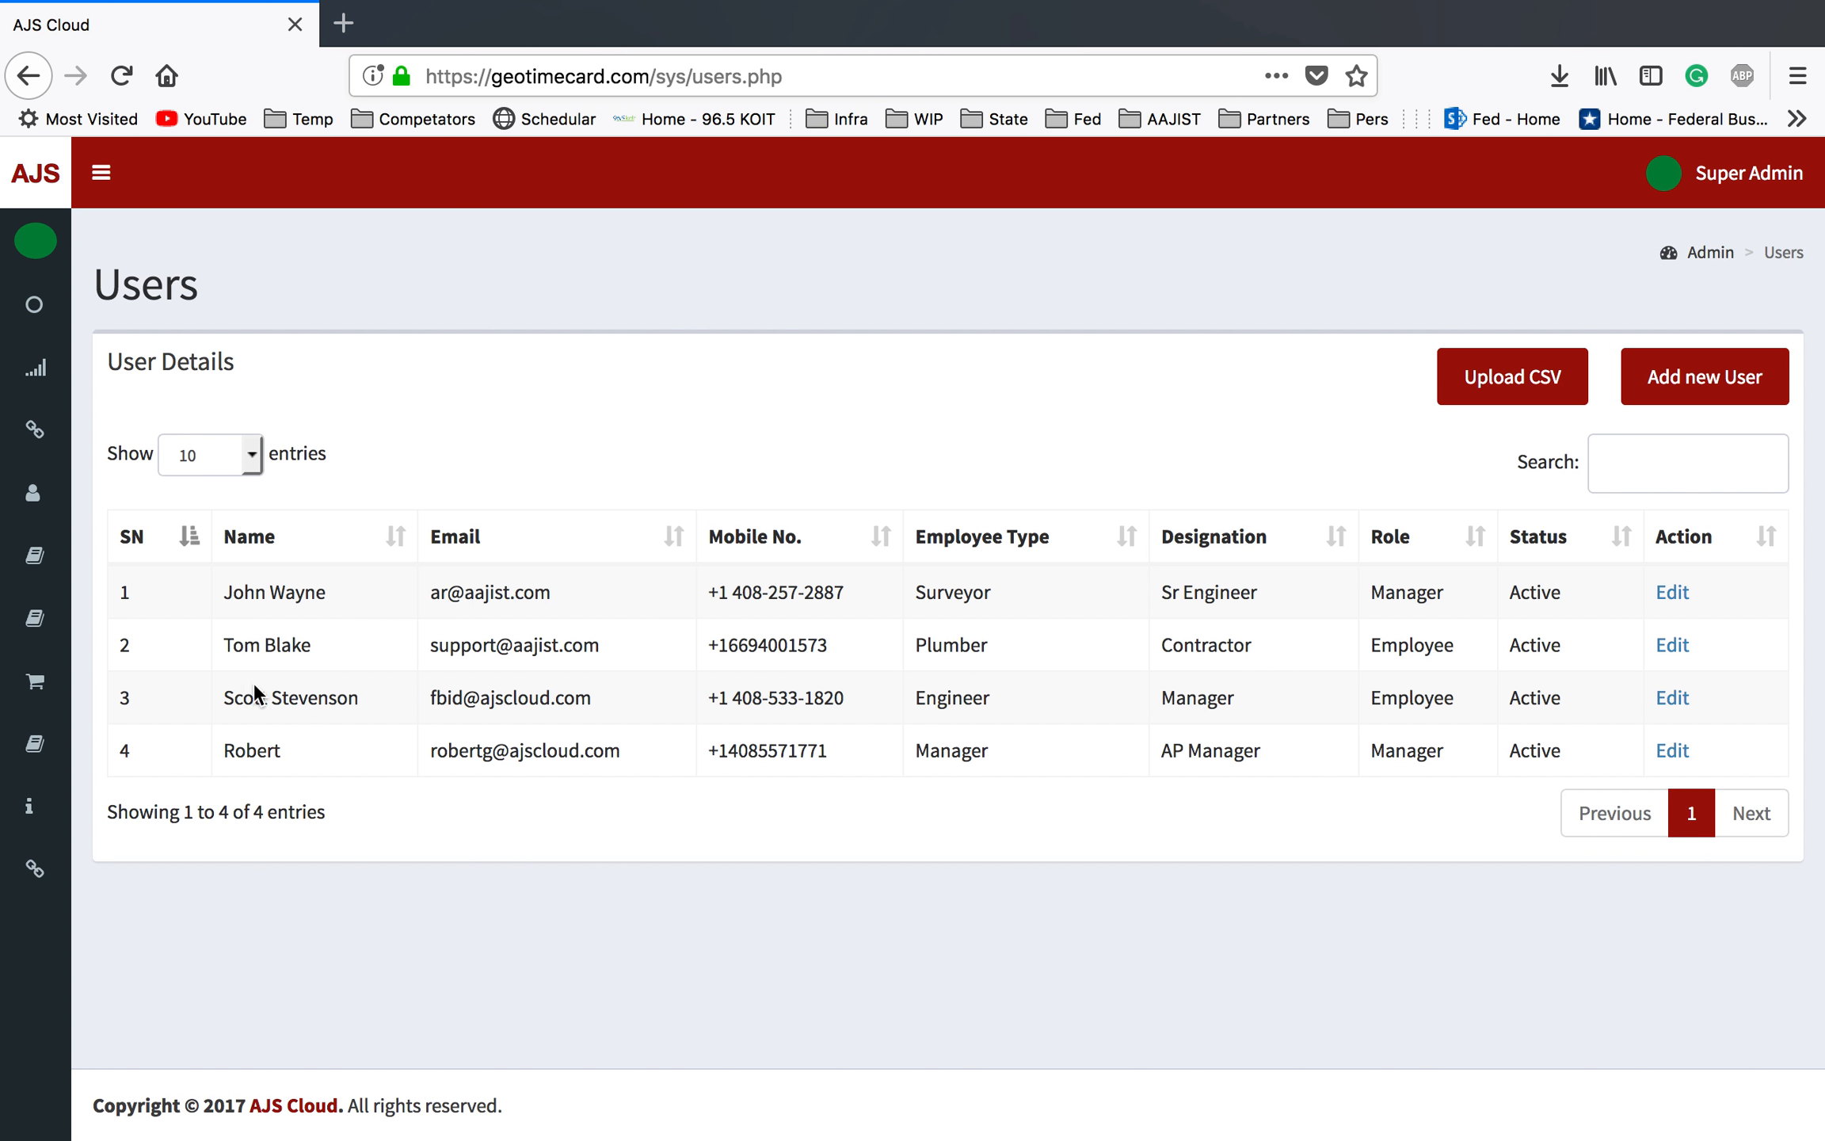
# Examine the first listed user's profile settings and return to the user list without updating.
pyautogui.click(1672, 593)
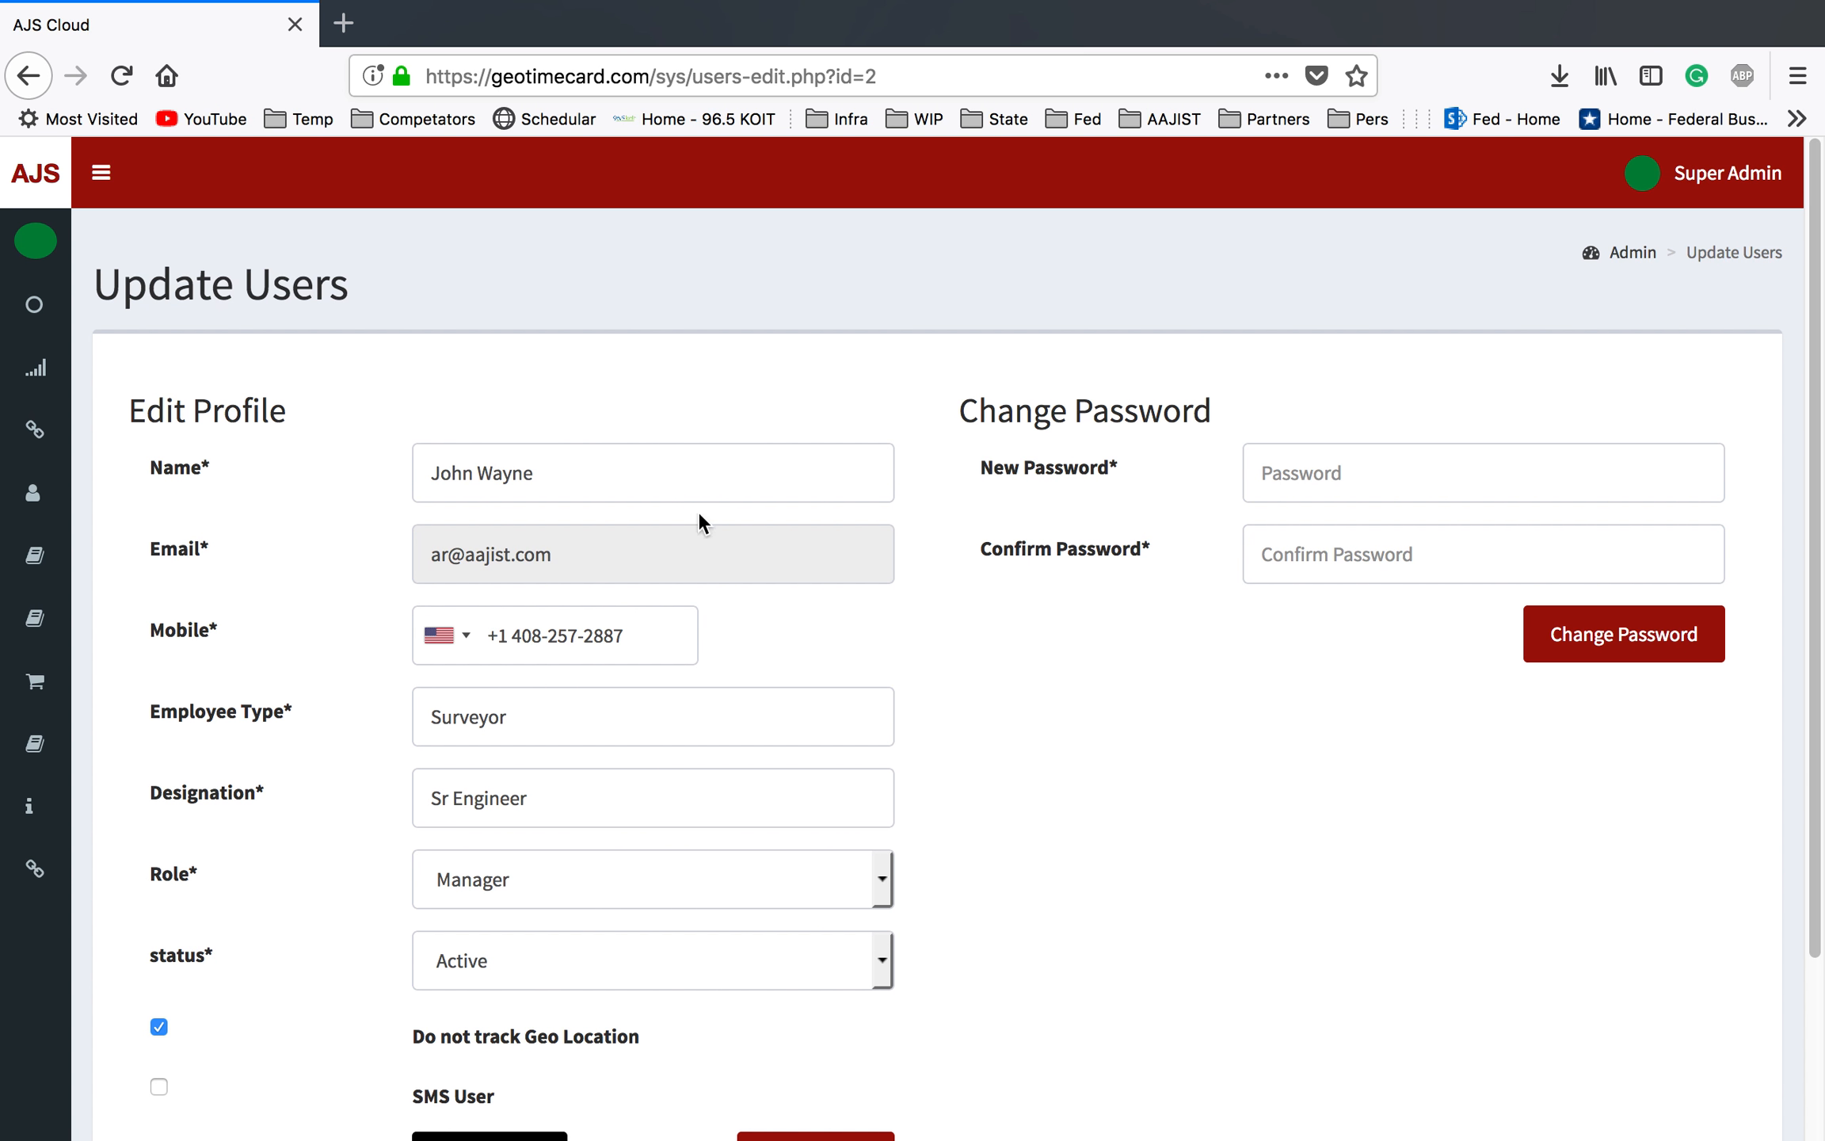
pyautogui.scroll(-5, 1000, 675)
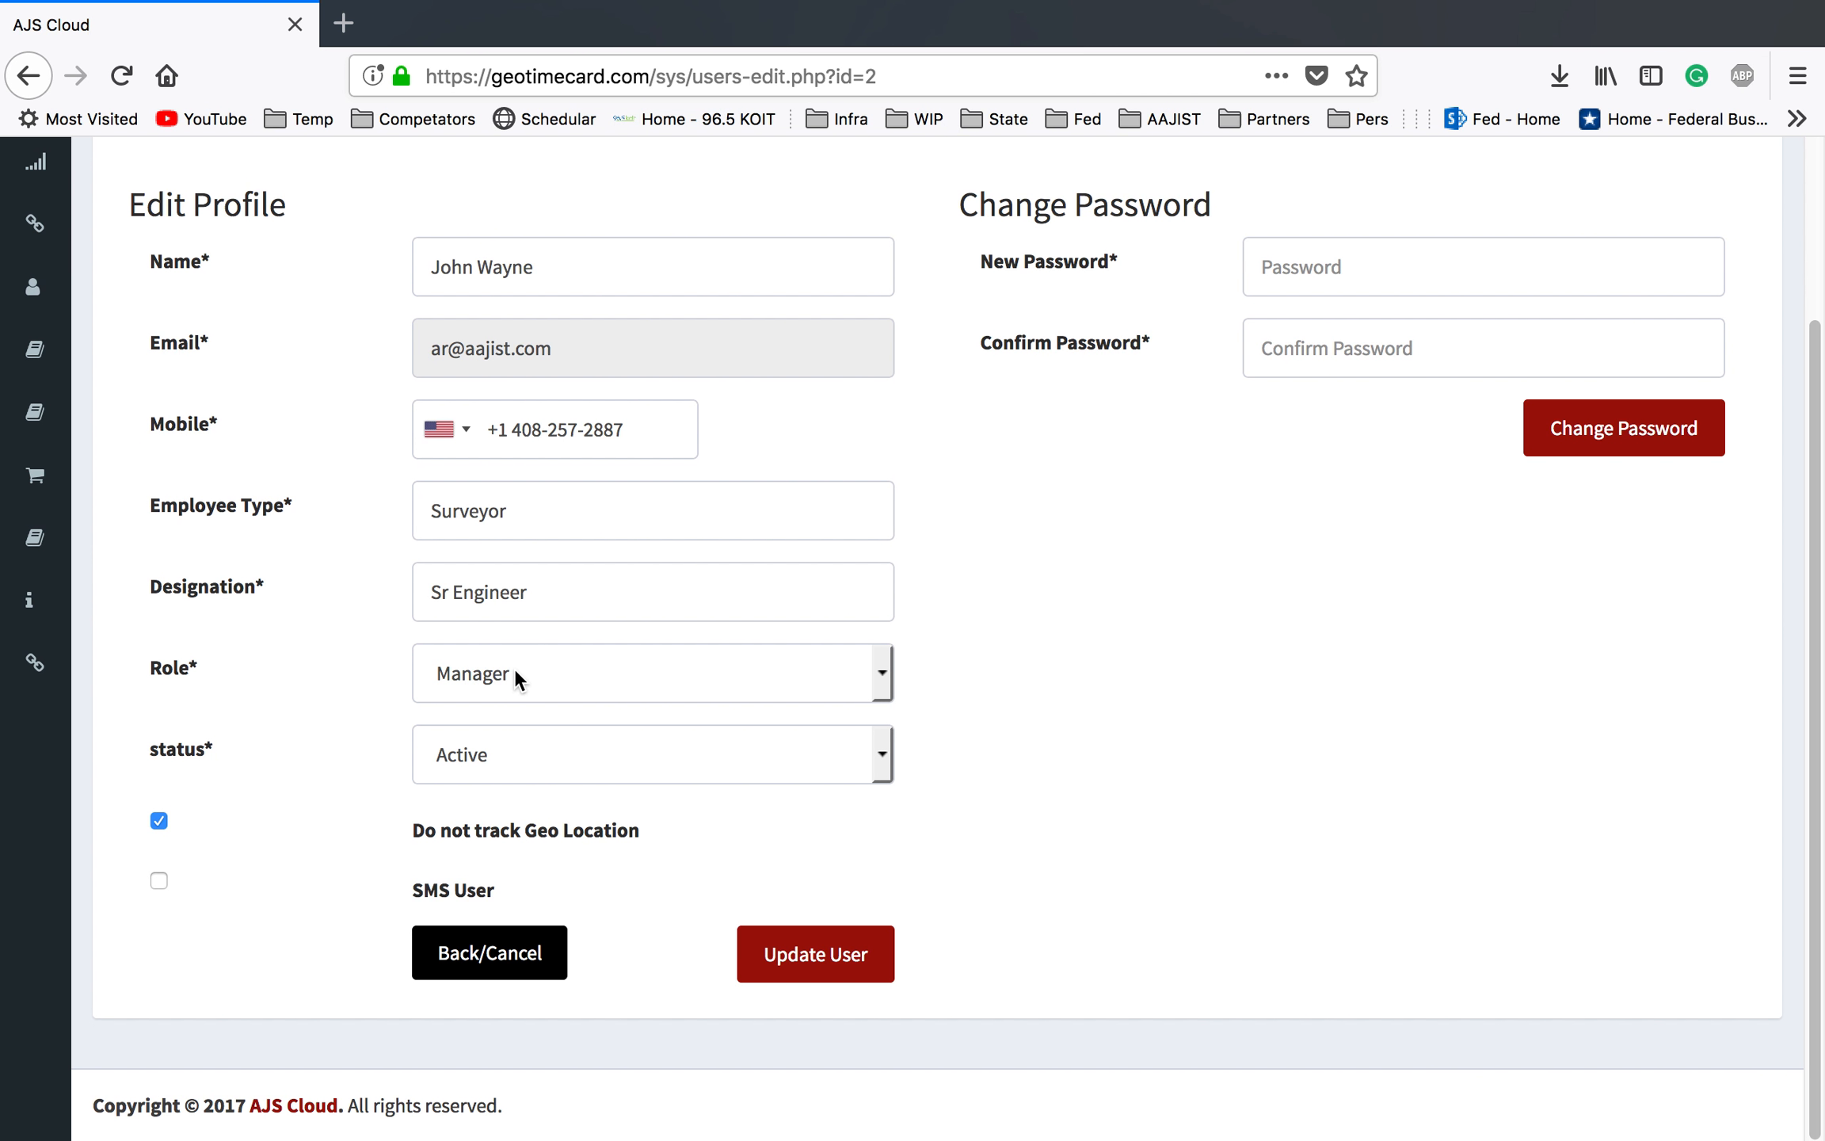
pyautogui.click(503, 955)
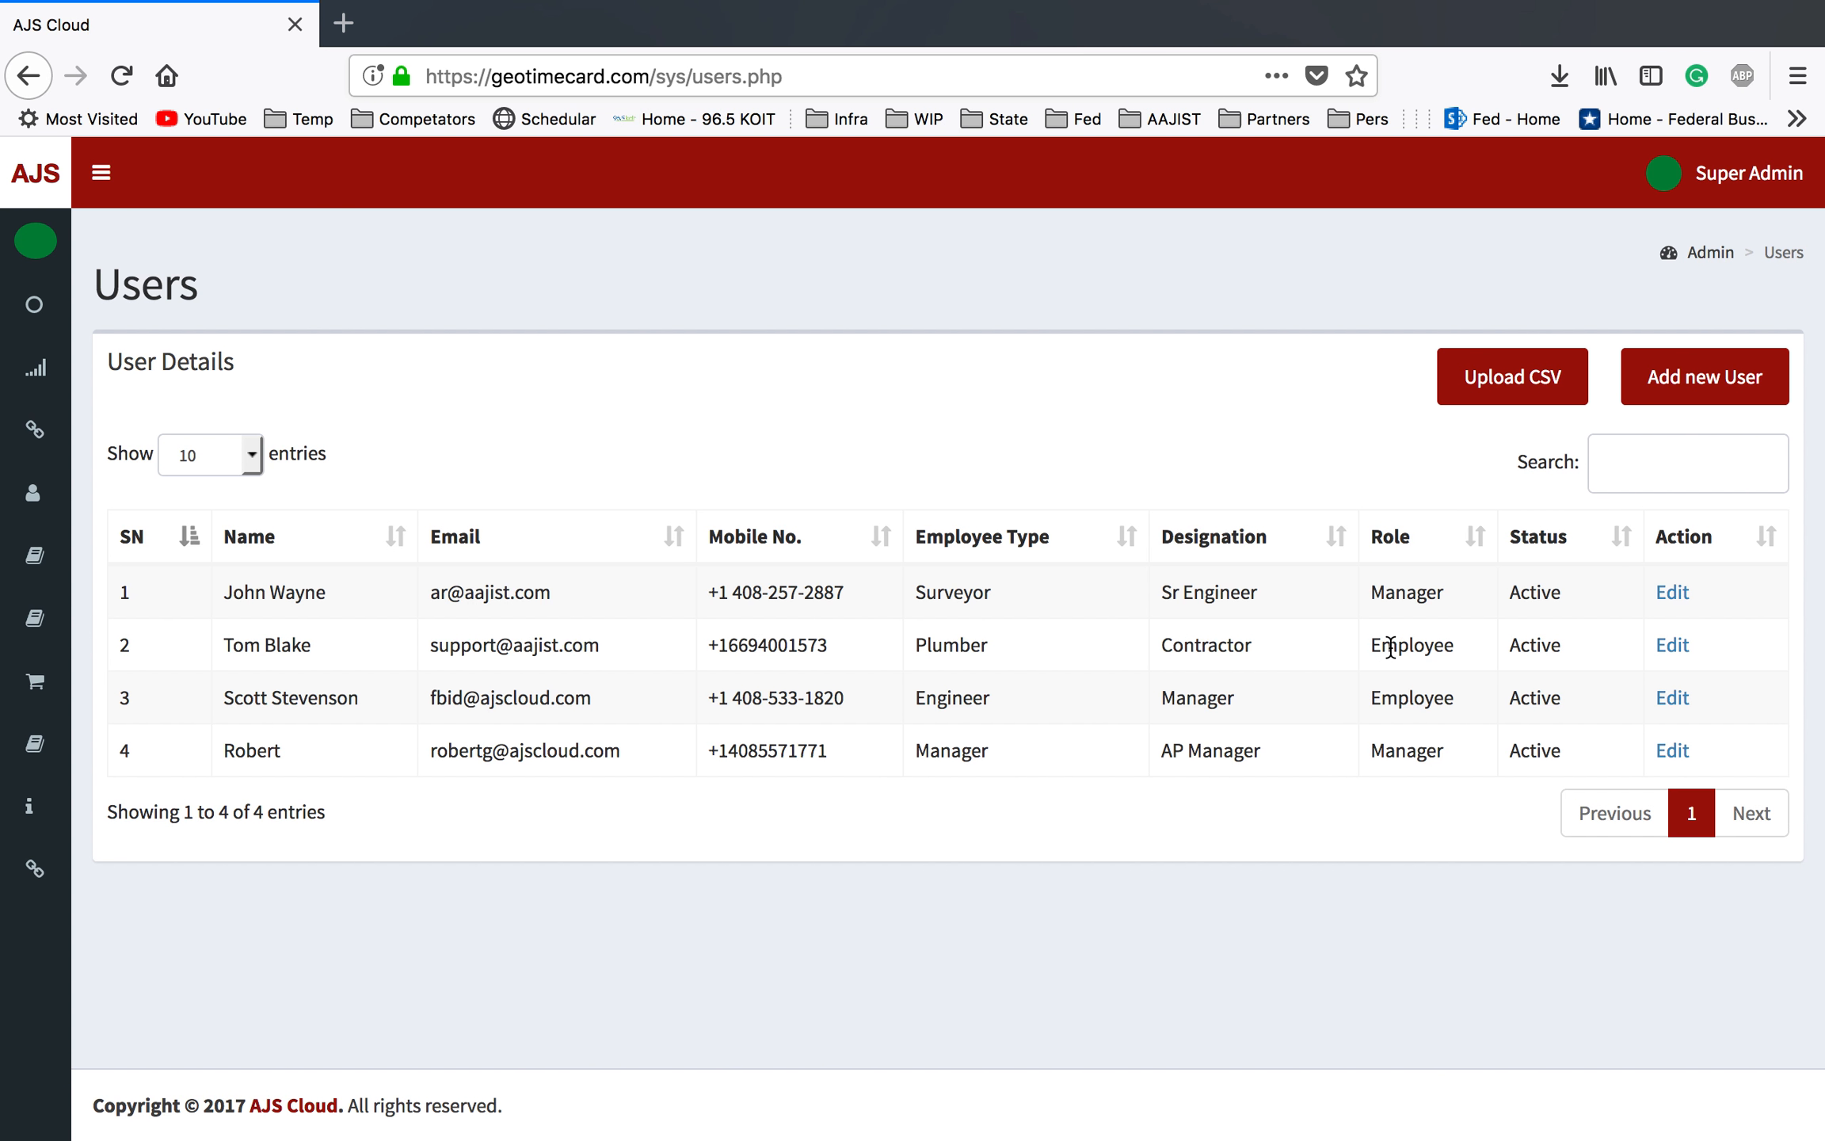
# Check the Employee roles in the user list and examine the second user's profile settings.
pyautogui.moveTo(1373, 643); pyautogui.dragTo(1463, 688)
pyautogui.click(1430, 703)
pyautogui.click(1670, 644)
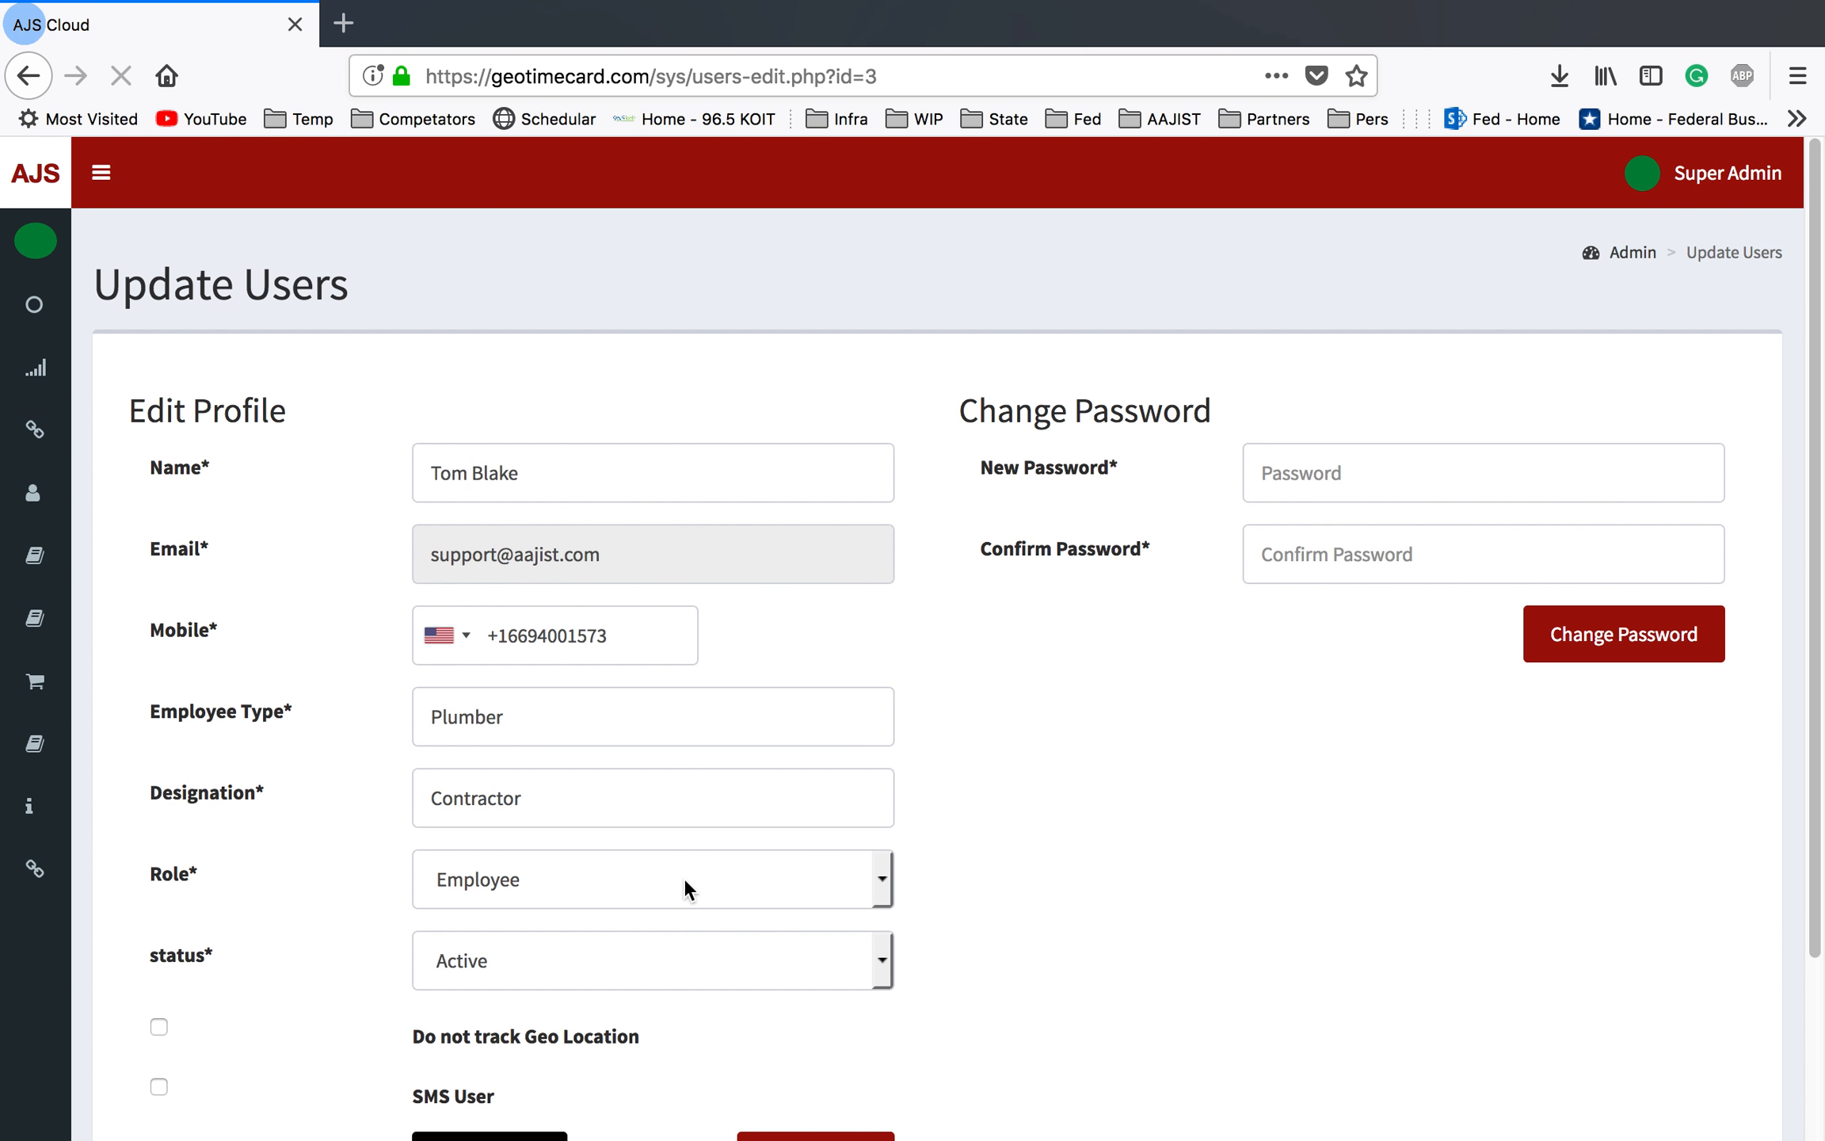
pyautogui.scroll(-3, 1087, 808)
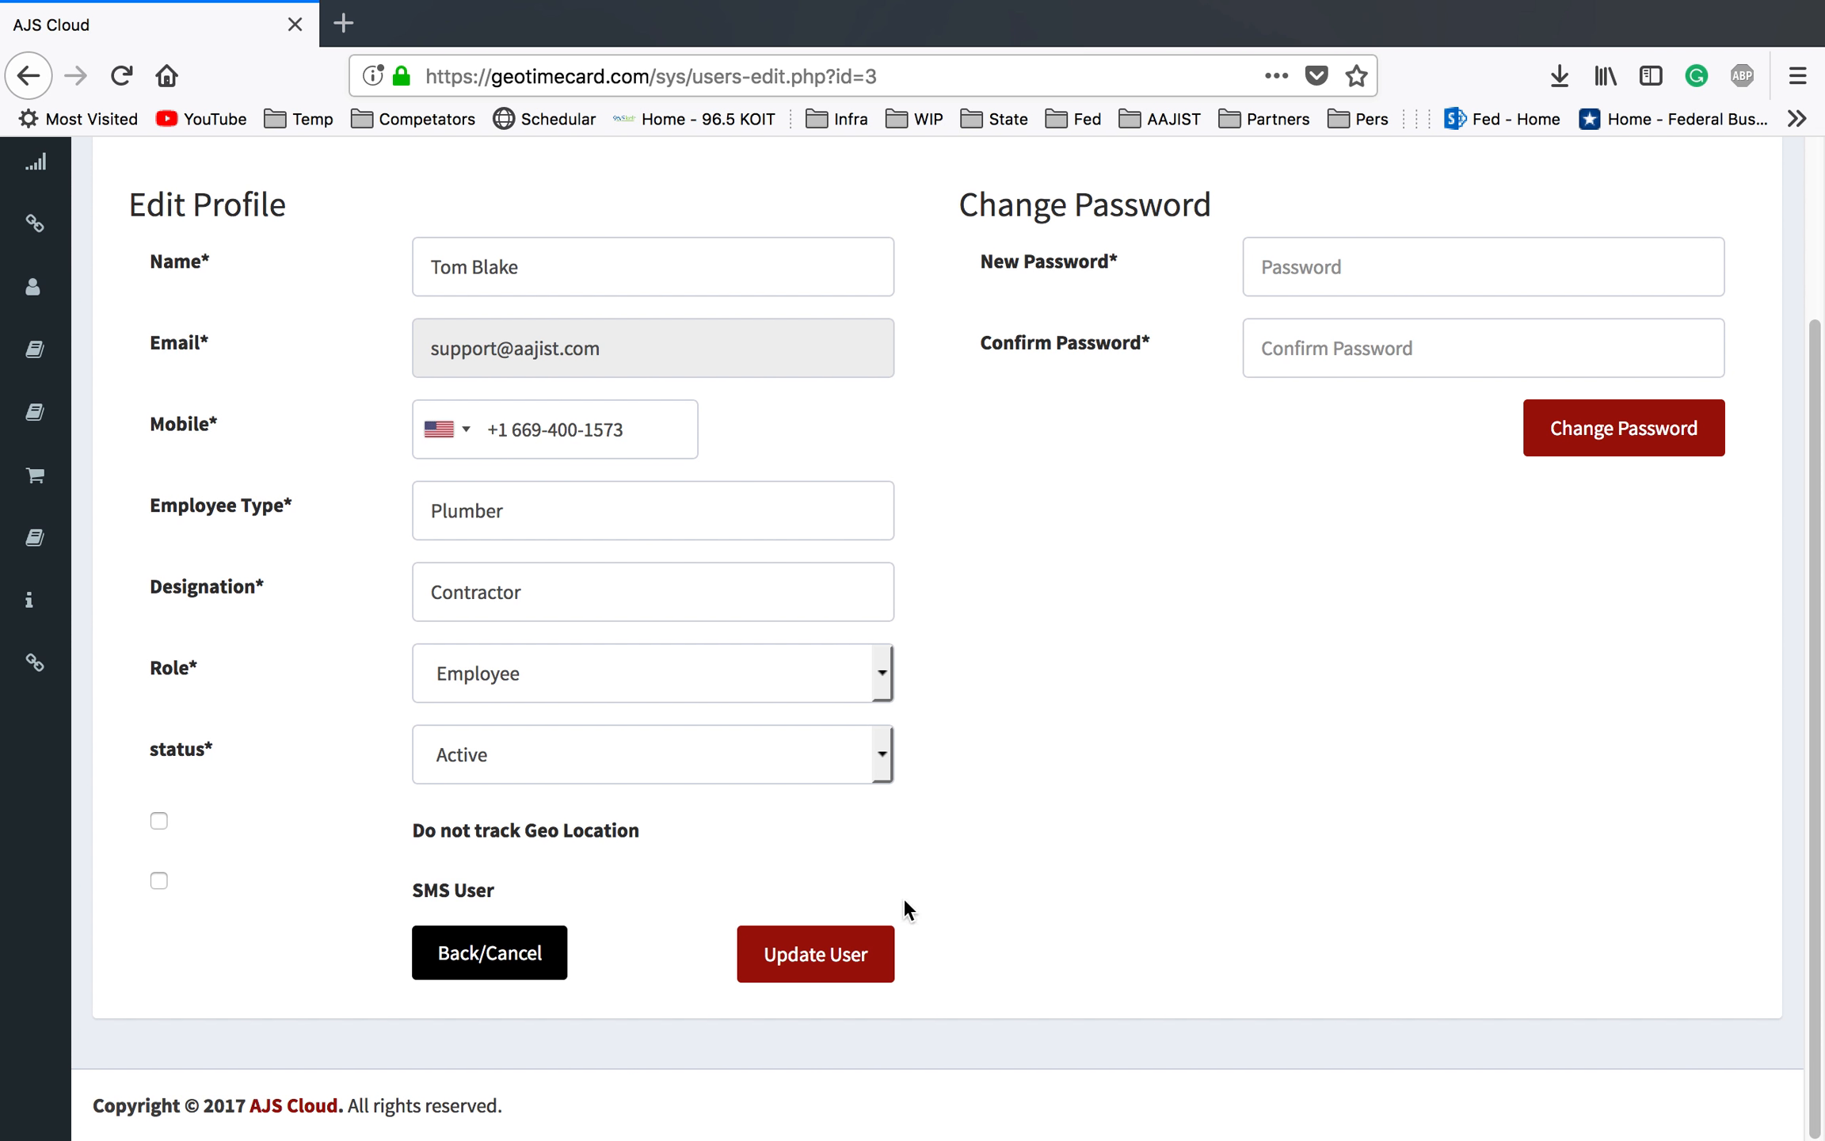
# Open the form for adding a new project.
pyautogui.scroll(2, 1066, 852)
pyautogui.moveTo(70, 550)
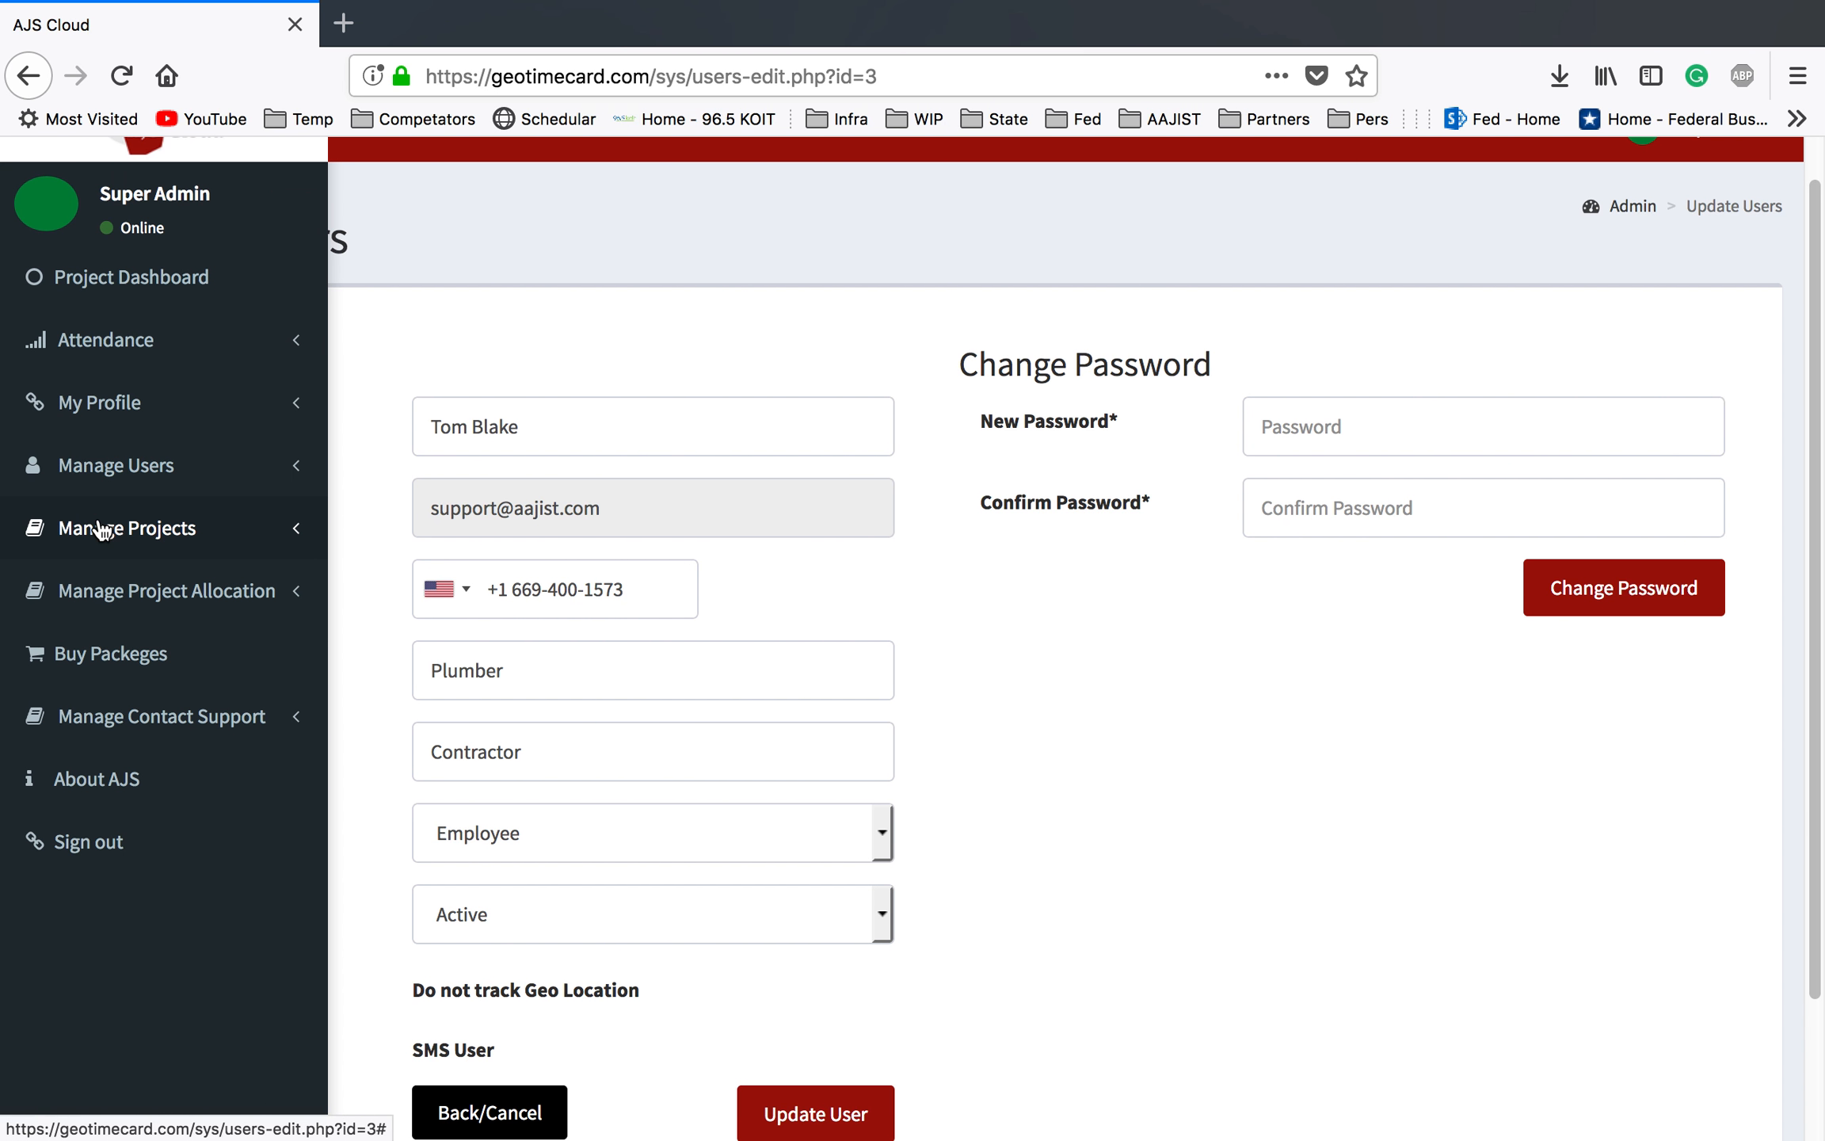
pyautogui.click(140, 538)
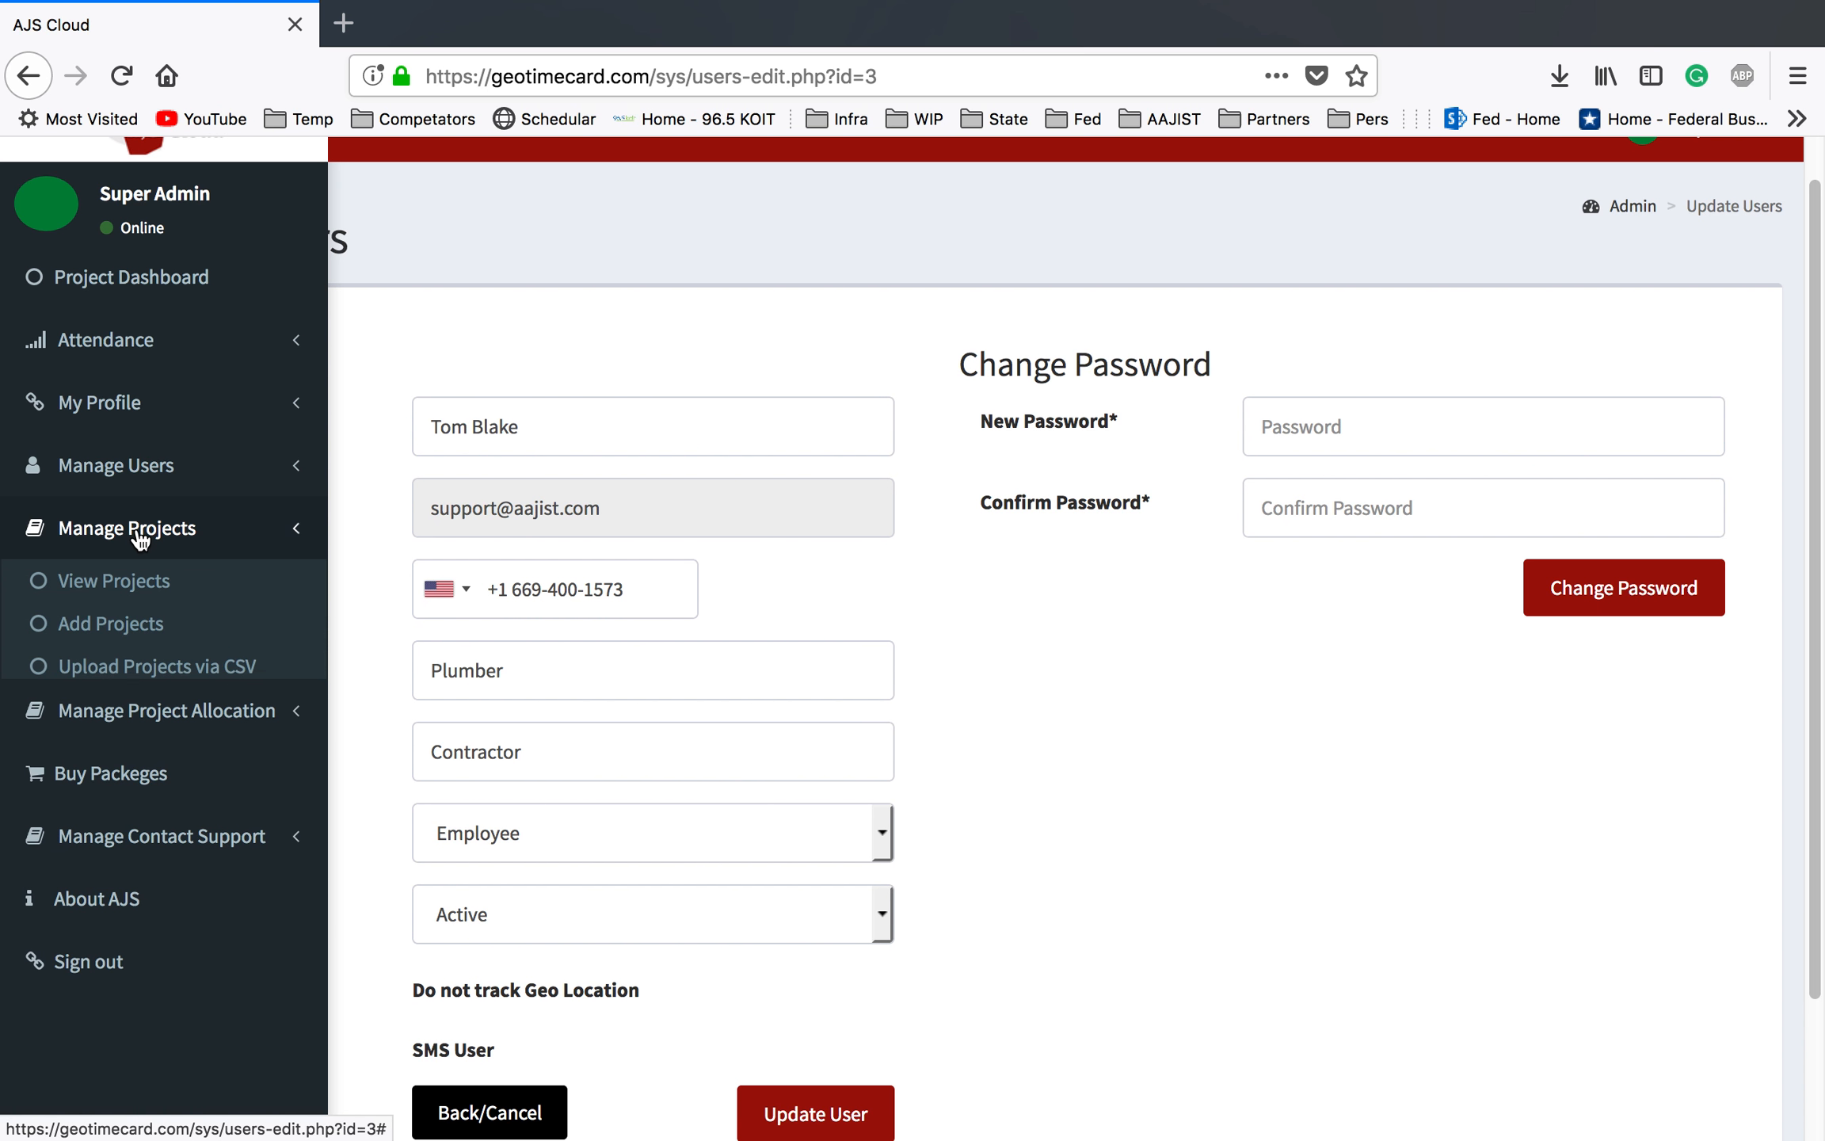
pyautogui.click(129, 625)
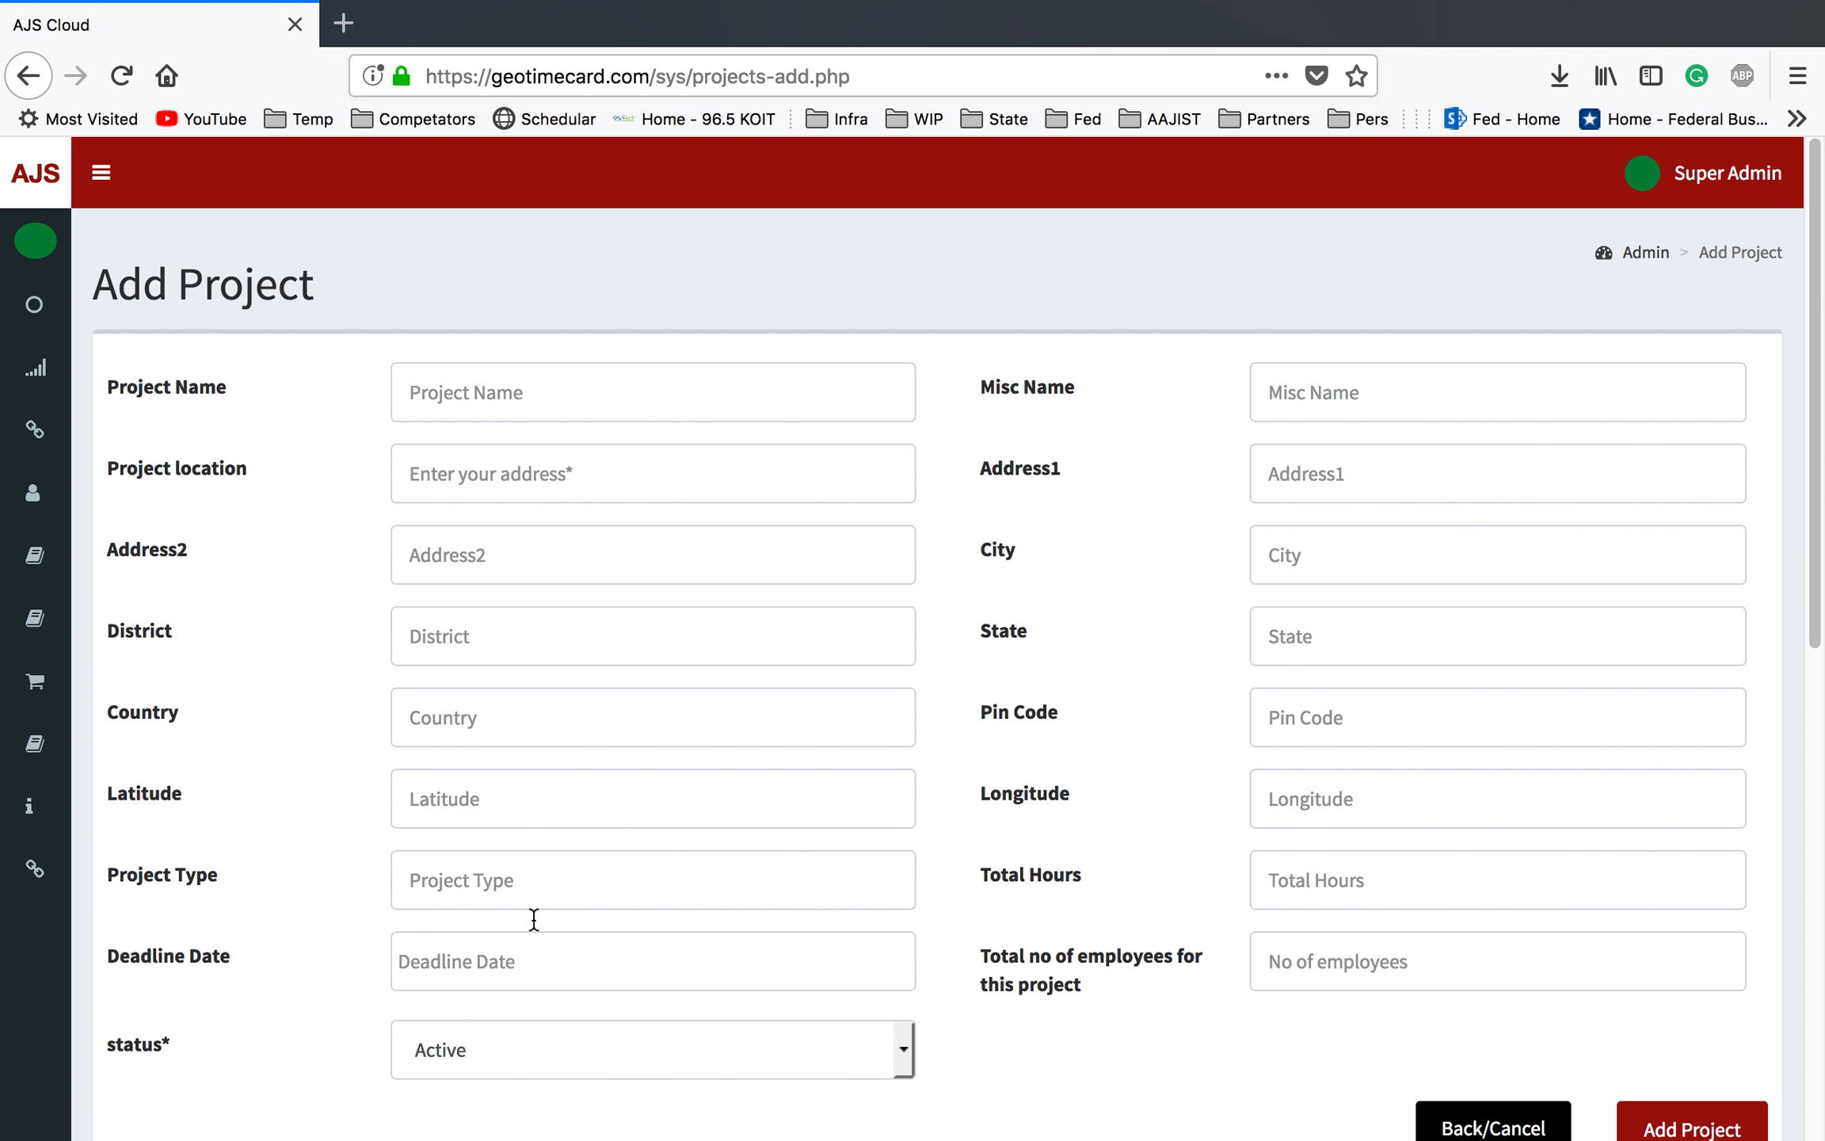
# Set the new project's name to "facebook project" and its misc name to "cafe".
pyautogui.click(447, 394)
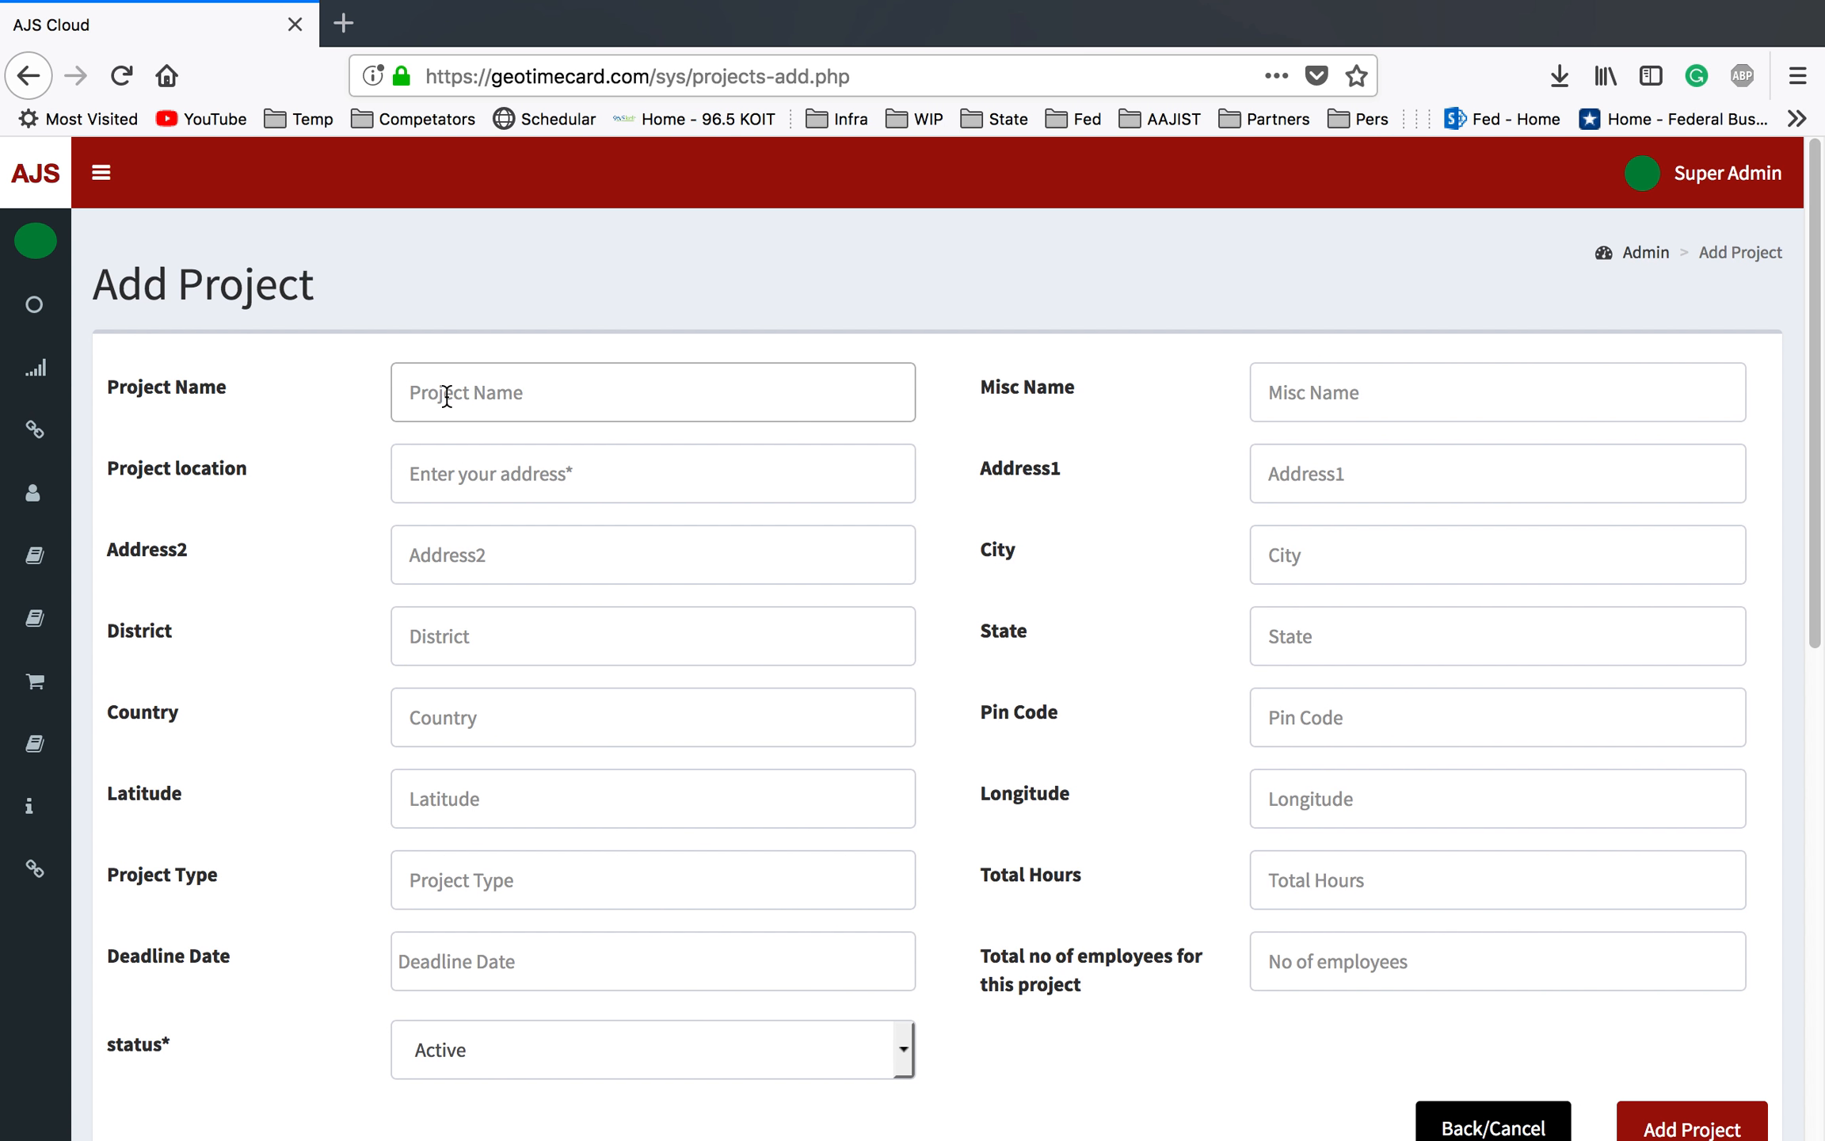
pyautogui.write('facebook project')
pyautogui.press('Tab')
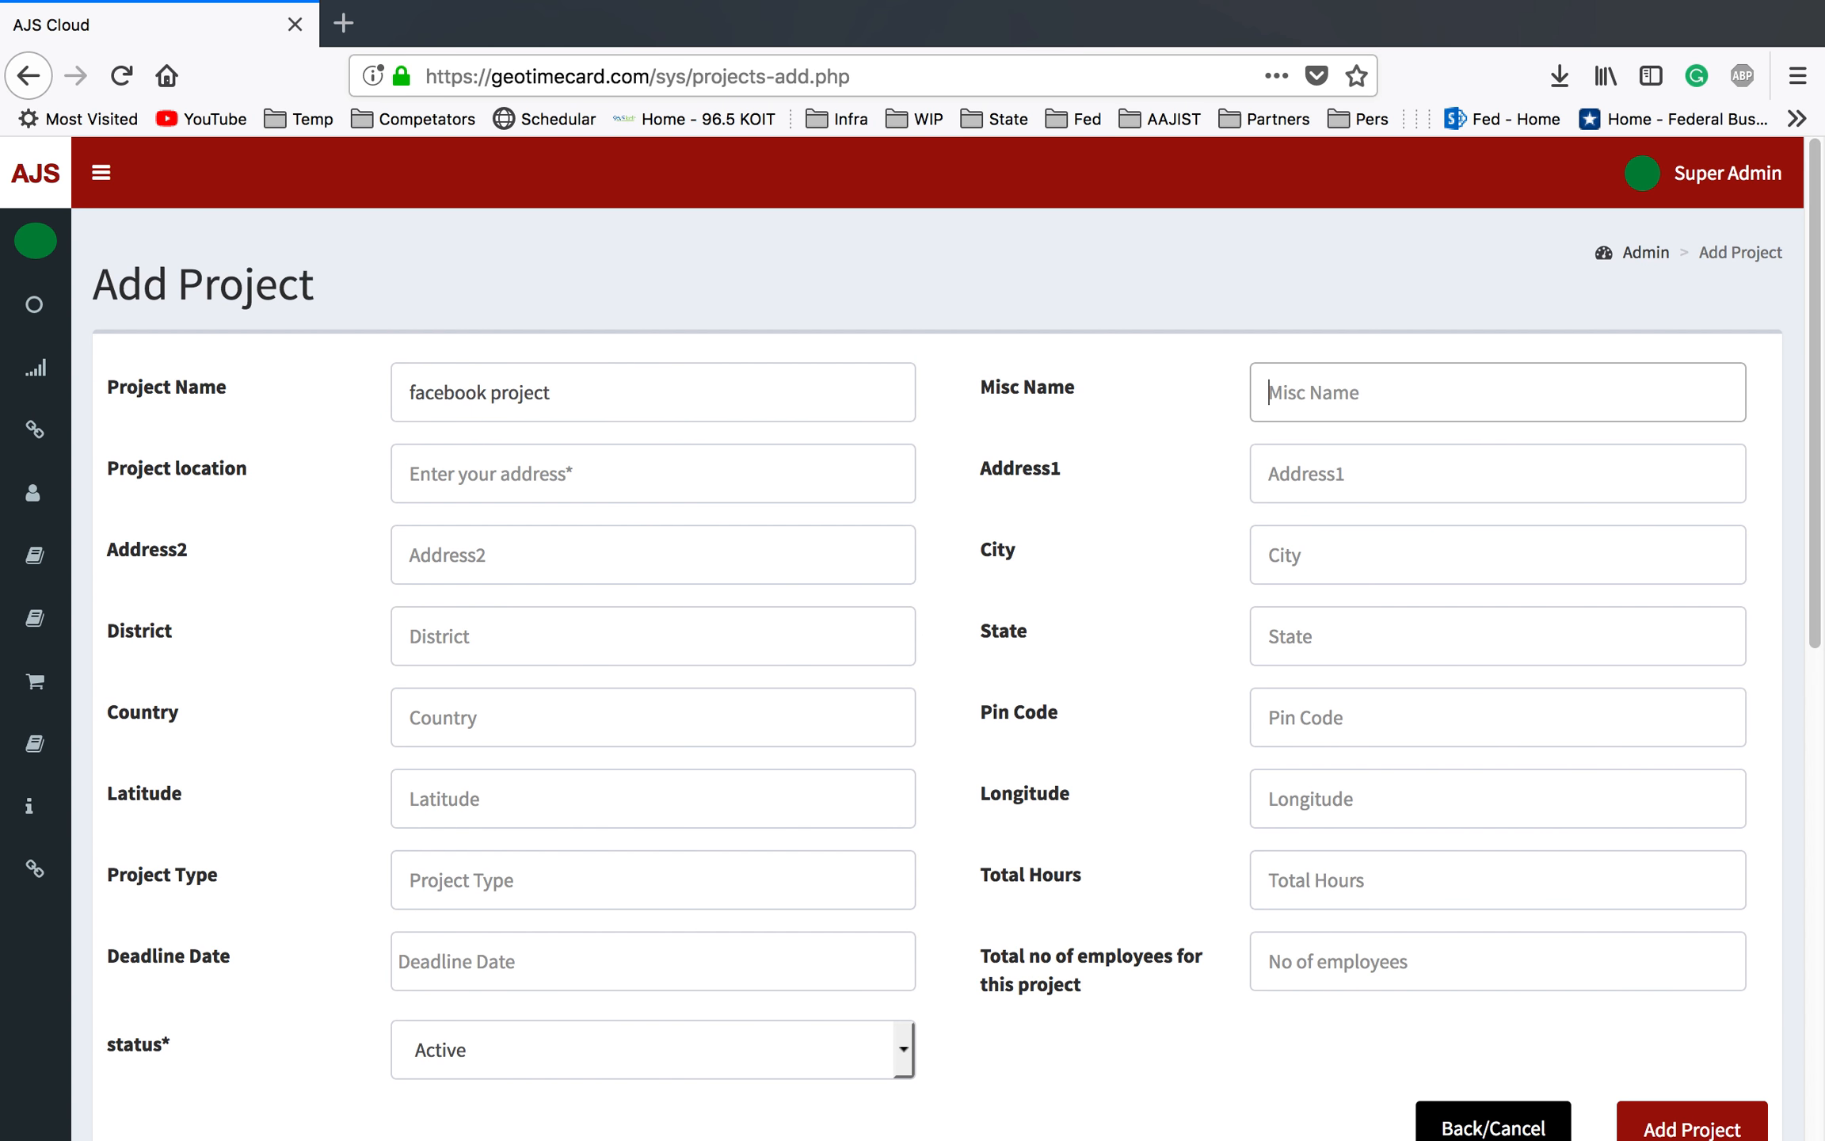
pyautogui.write('cafe')
# Set the new project's location to the suggested Apple Park Way address in Cupertino so its address details fill in.
pyautogui.press('Tab')
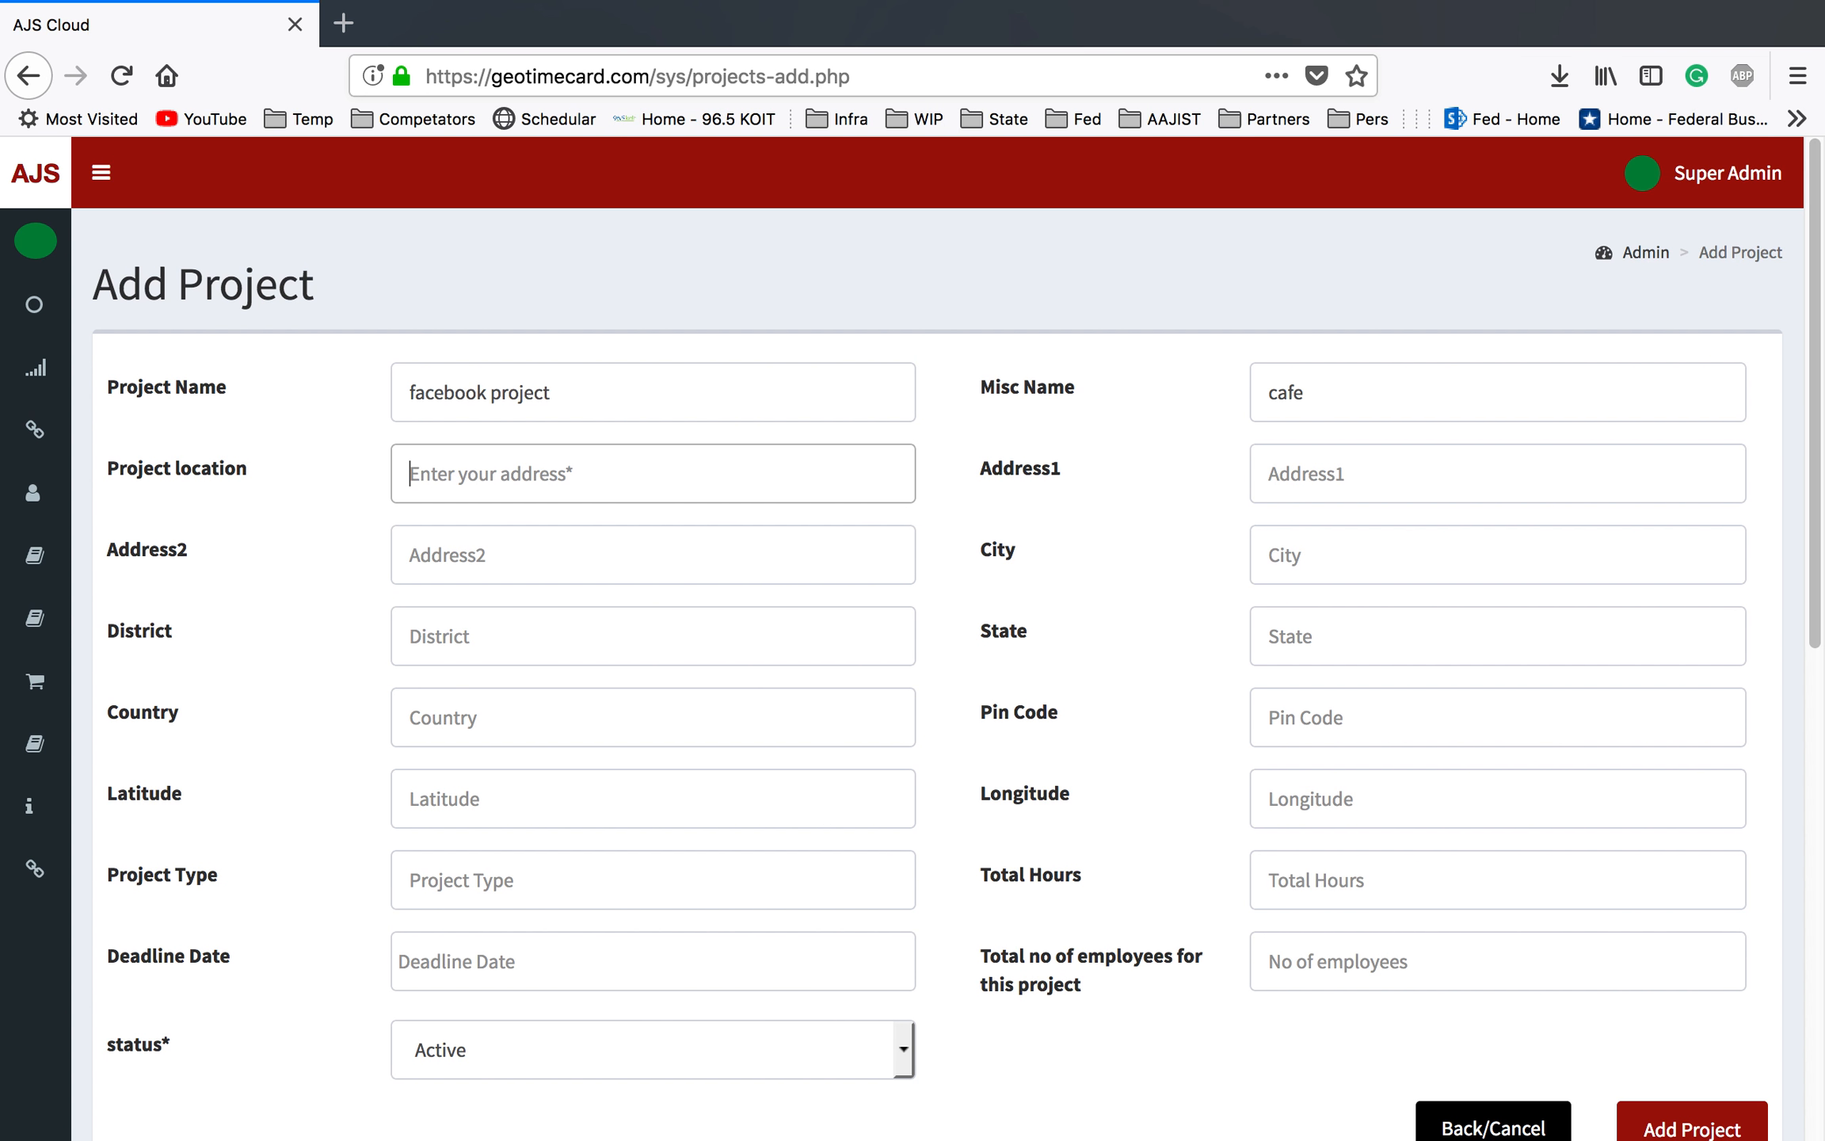
pyautogui.write('1')
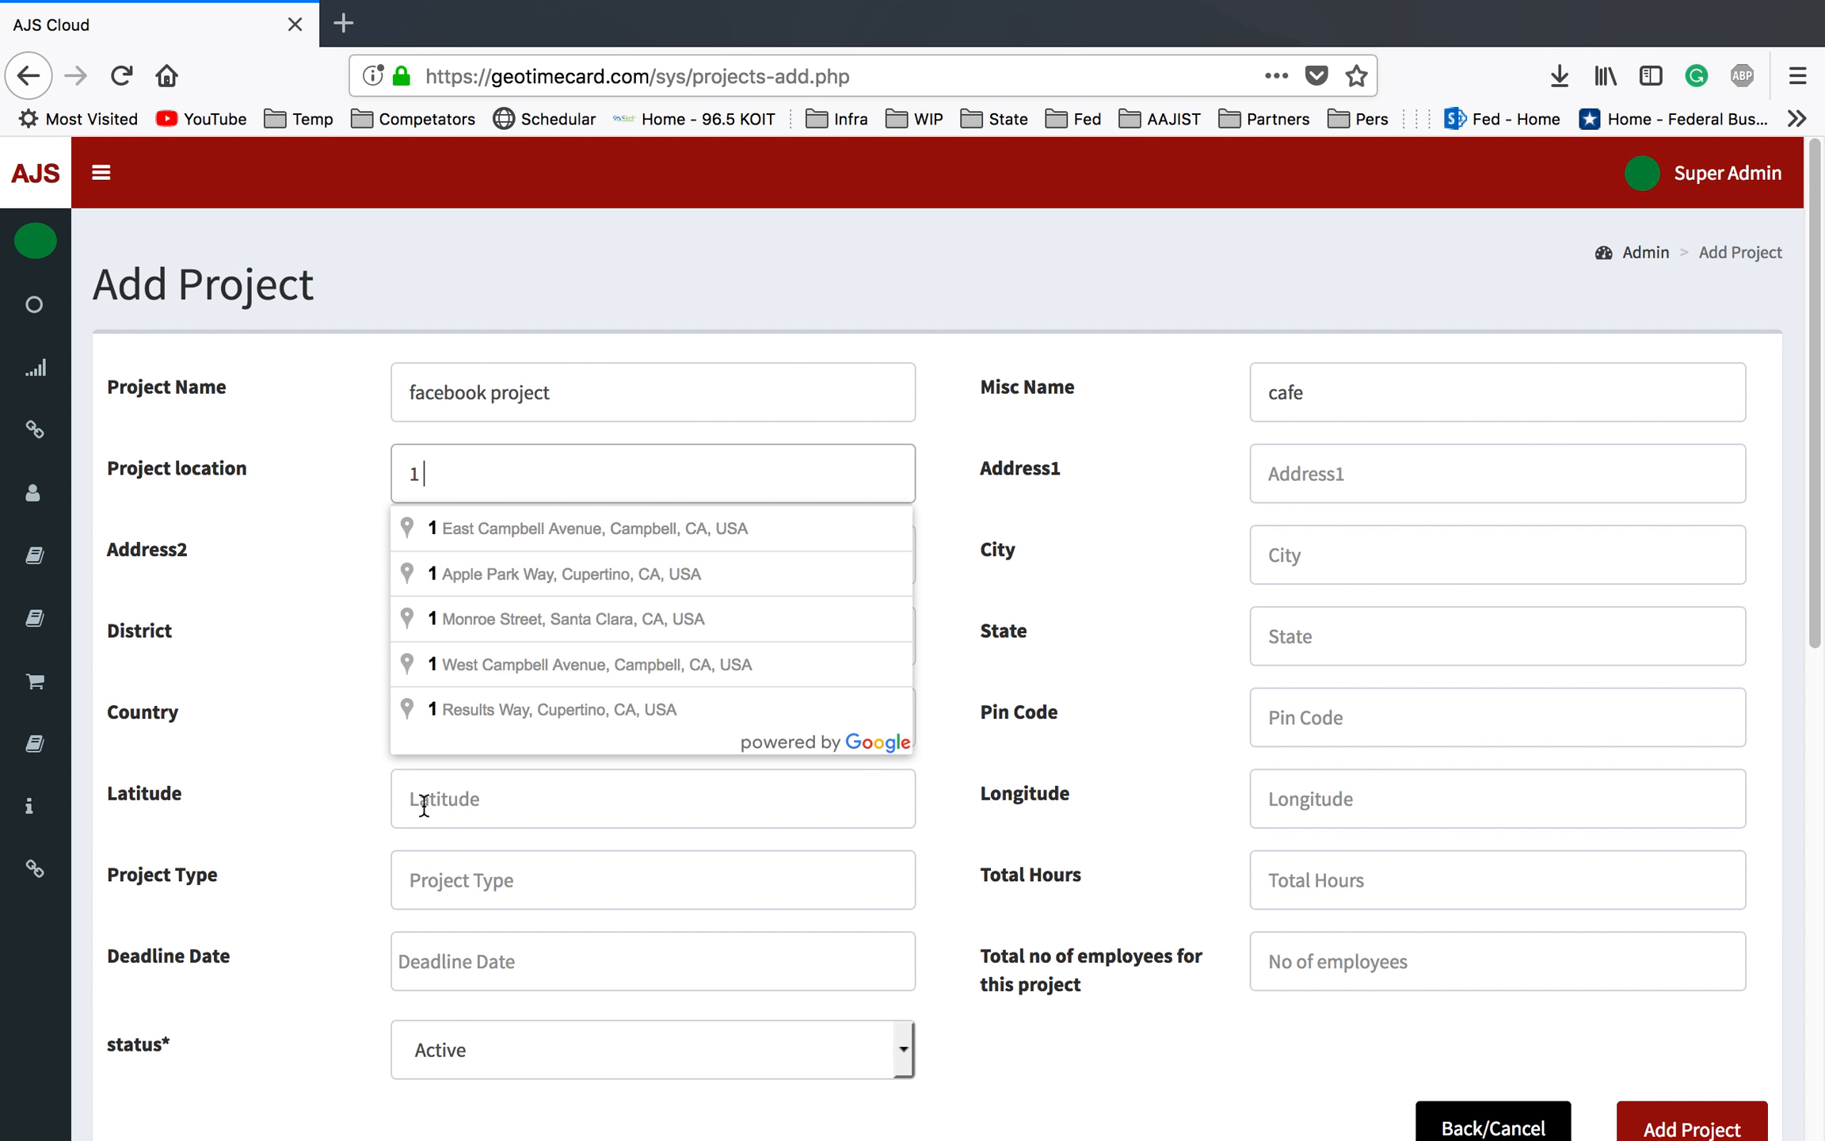
pyautogui.click(474, 807)
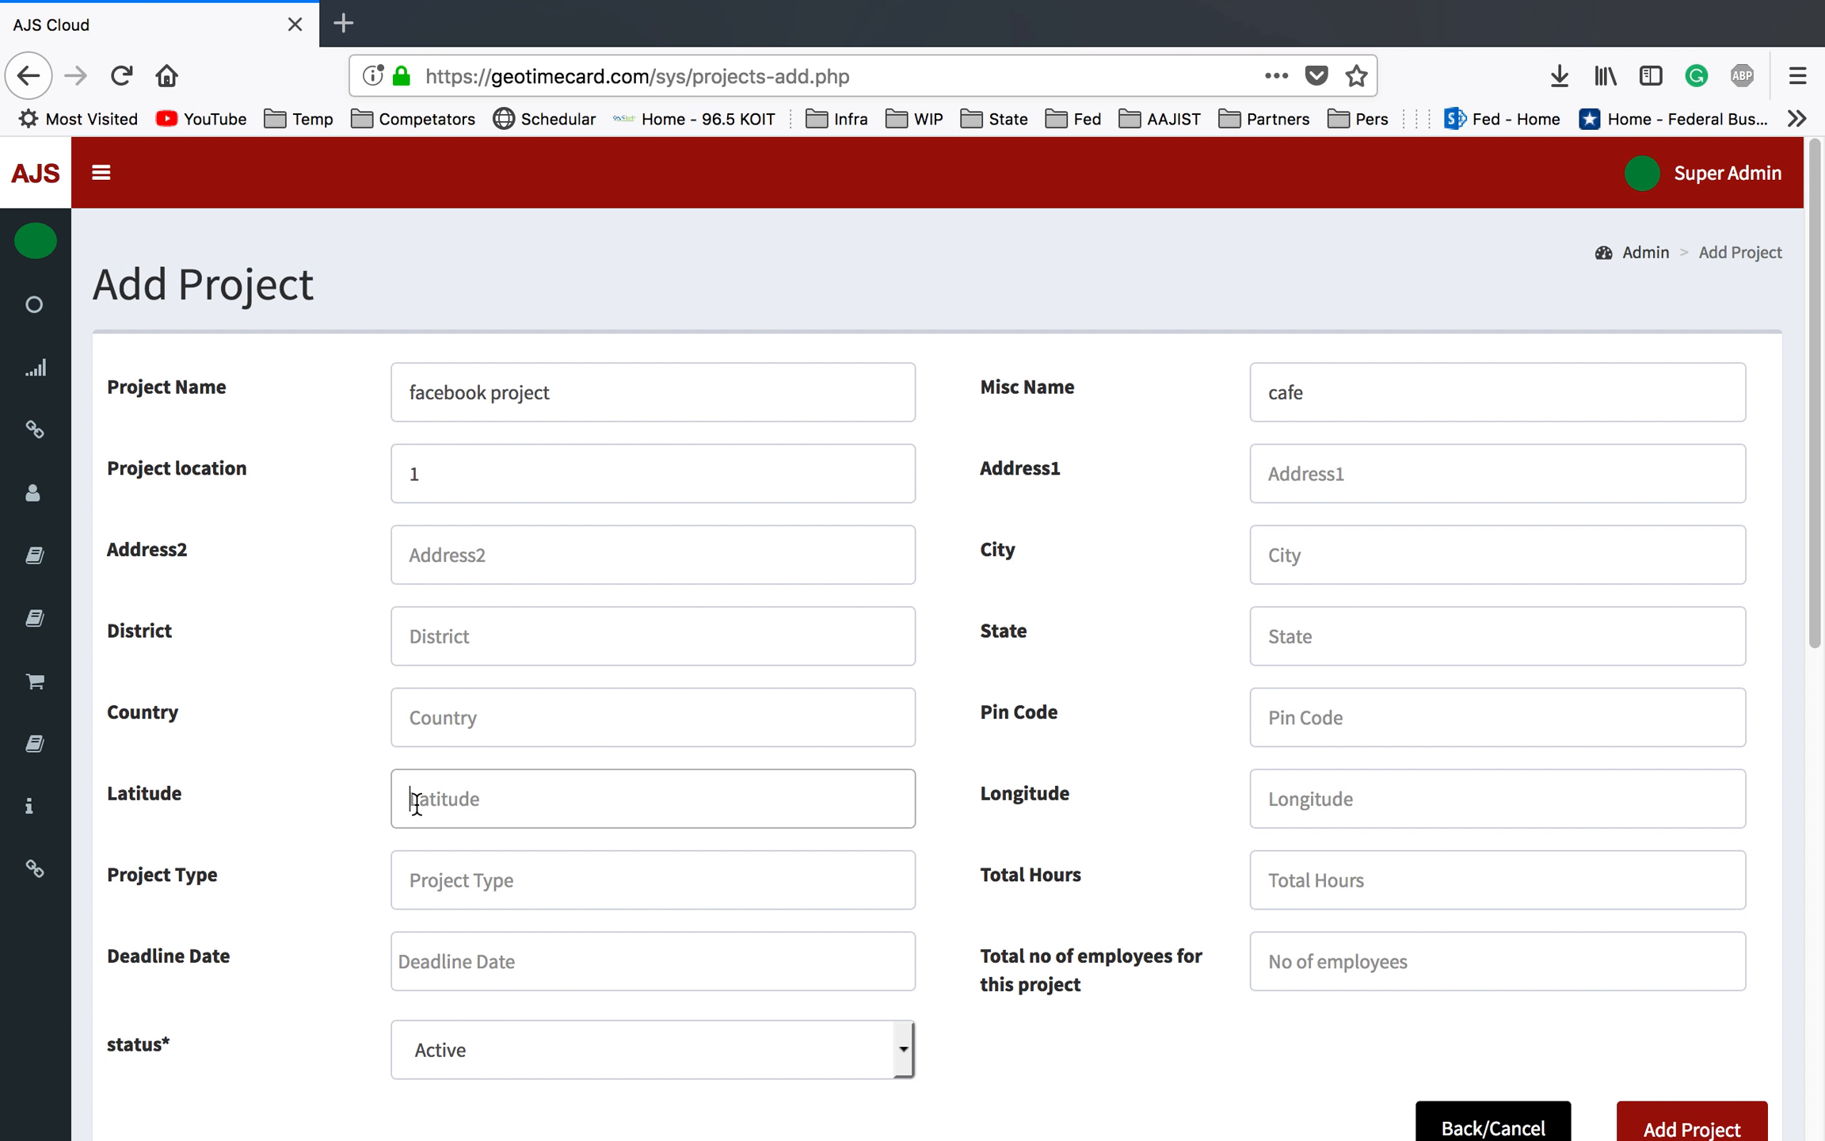
pyautogui.click(478, 800)
pyautogui.scroll(-8, 995, 841)
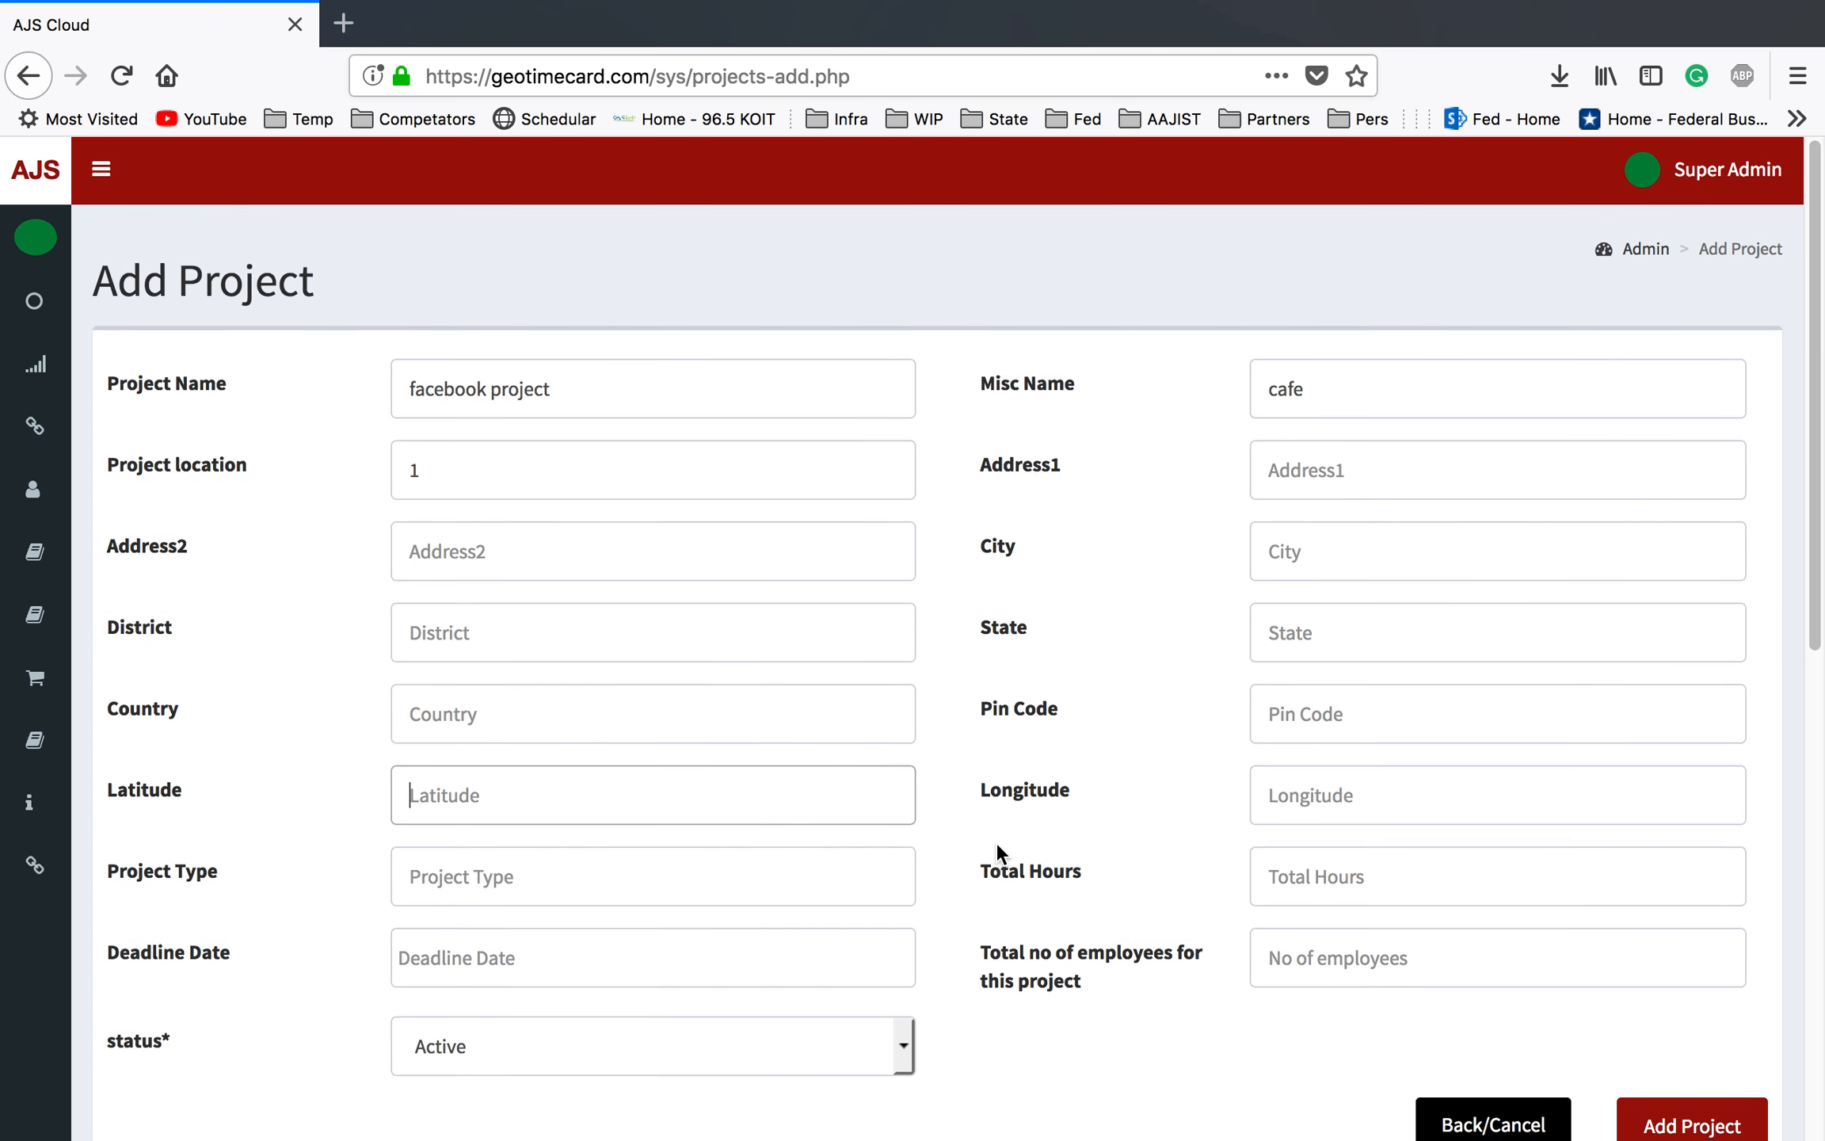
pyautogui.scroll(-3, 950, 658)
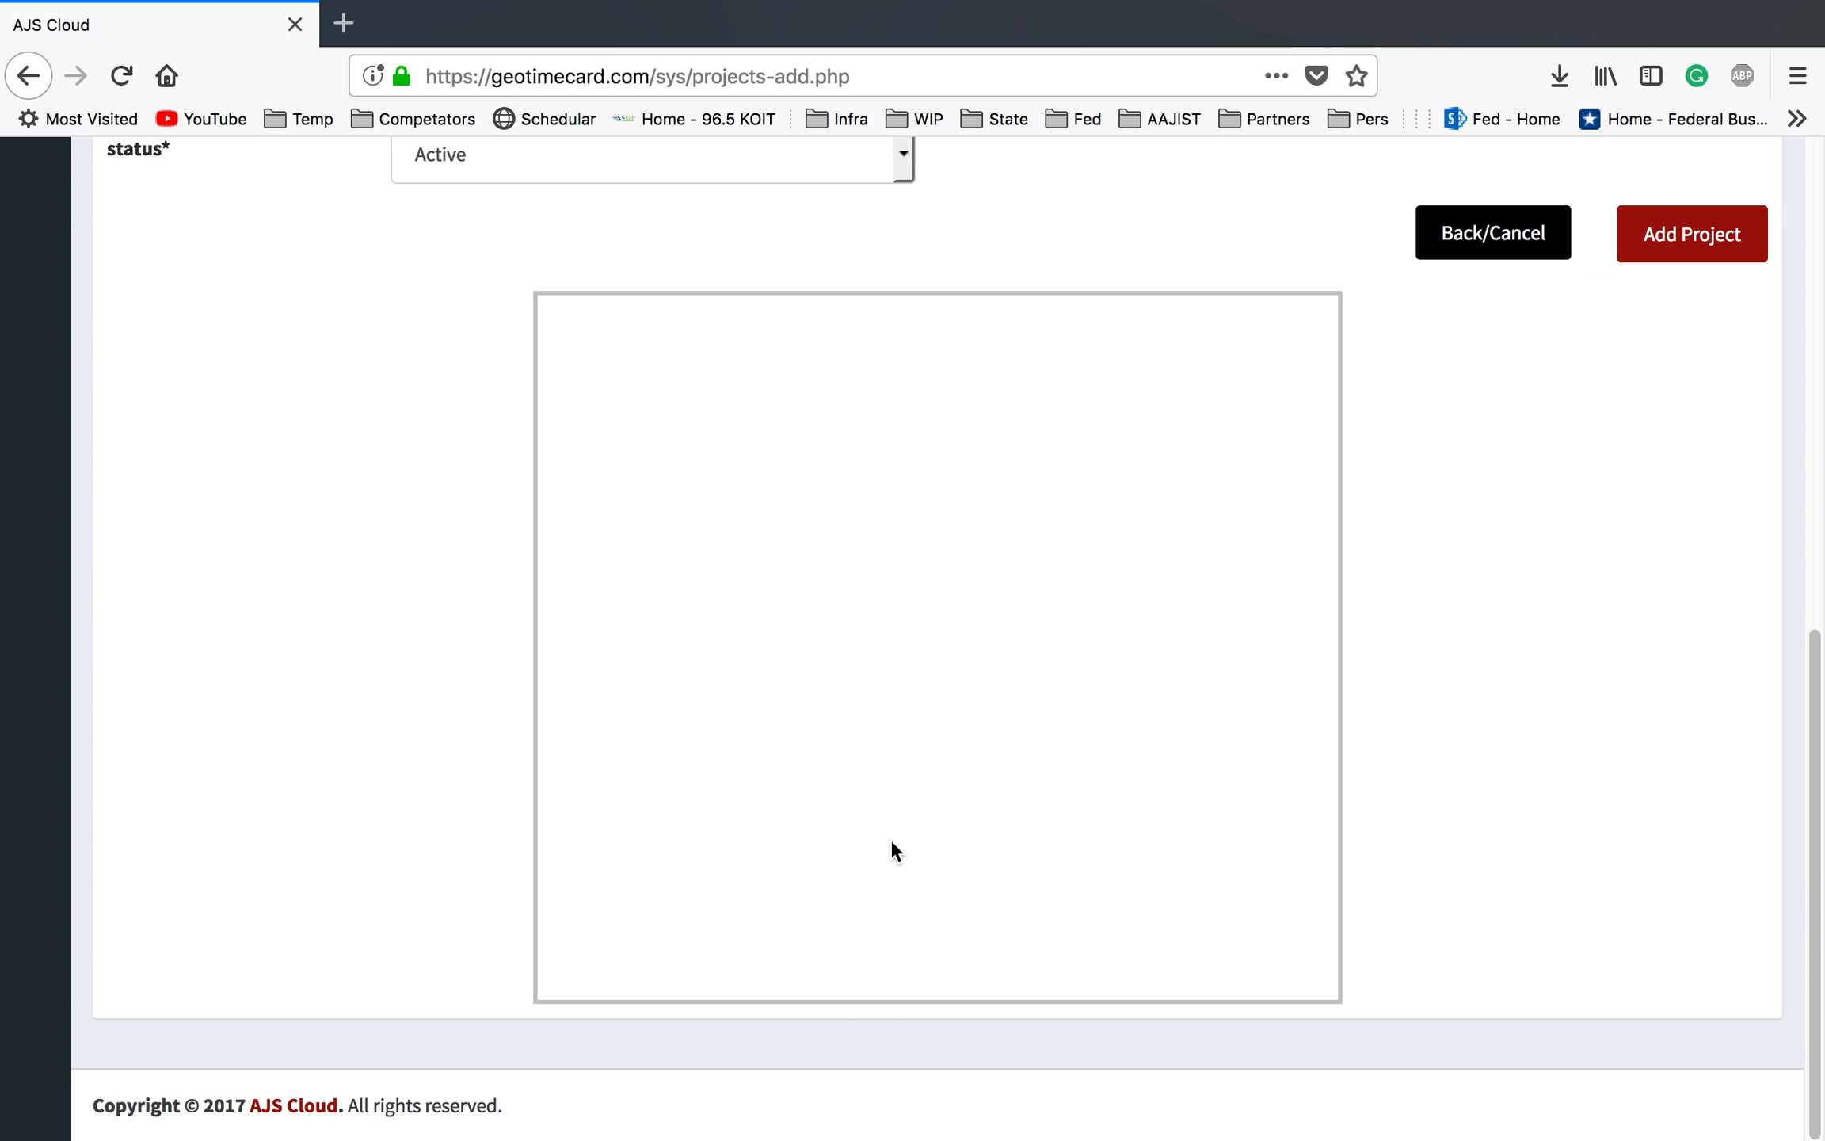
pyautogui.scroll(11, 890, 850)
pyautogui.click(495, 467)
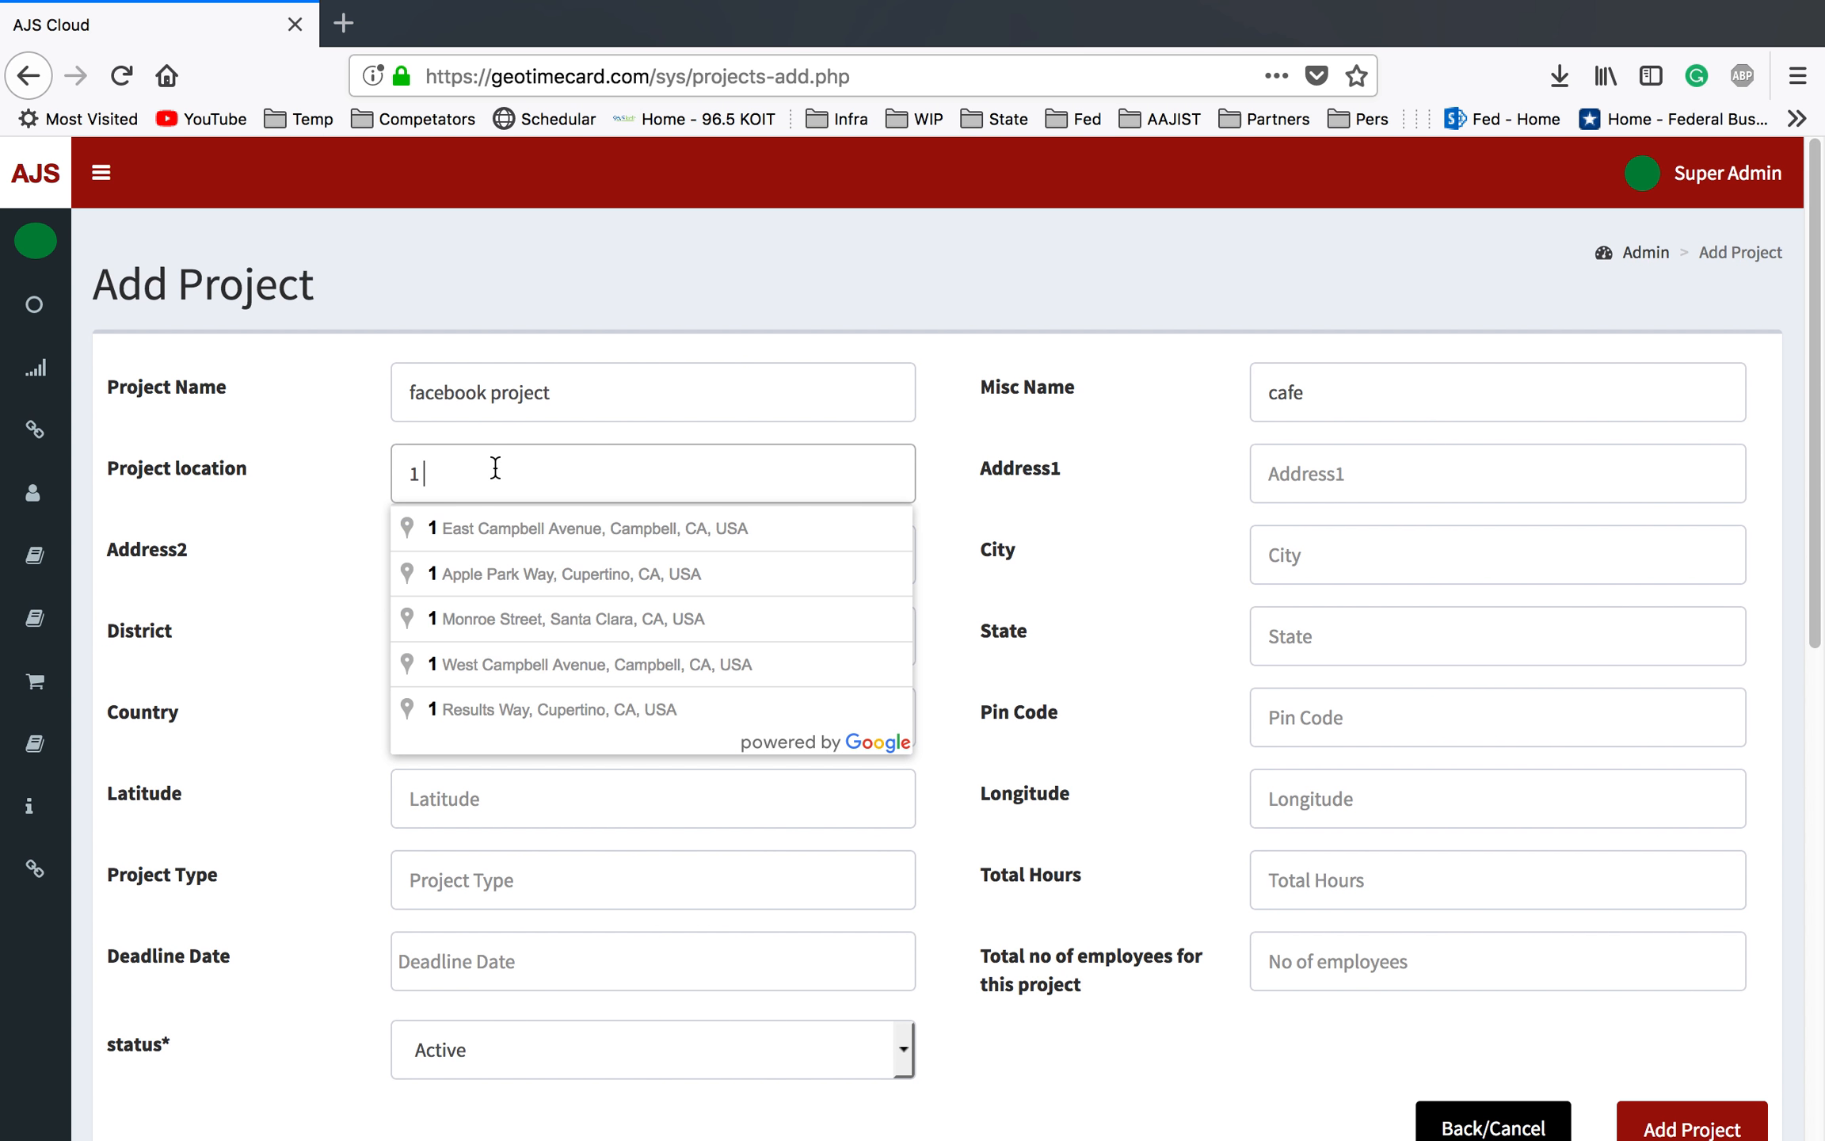
pyautogui.click(510, 575)
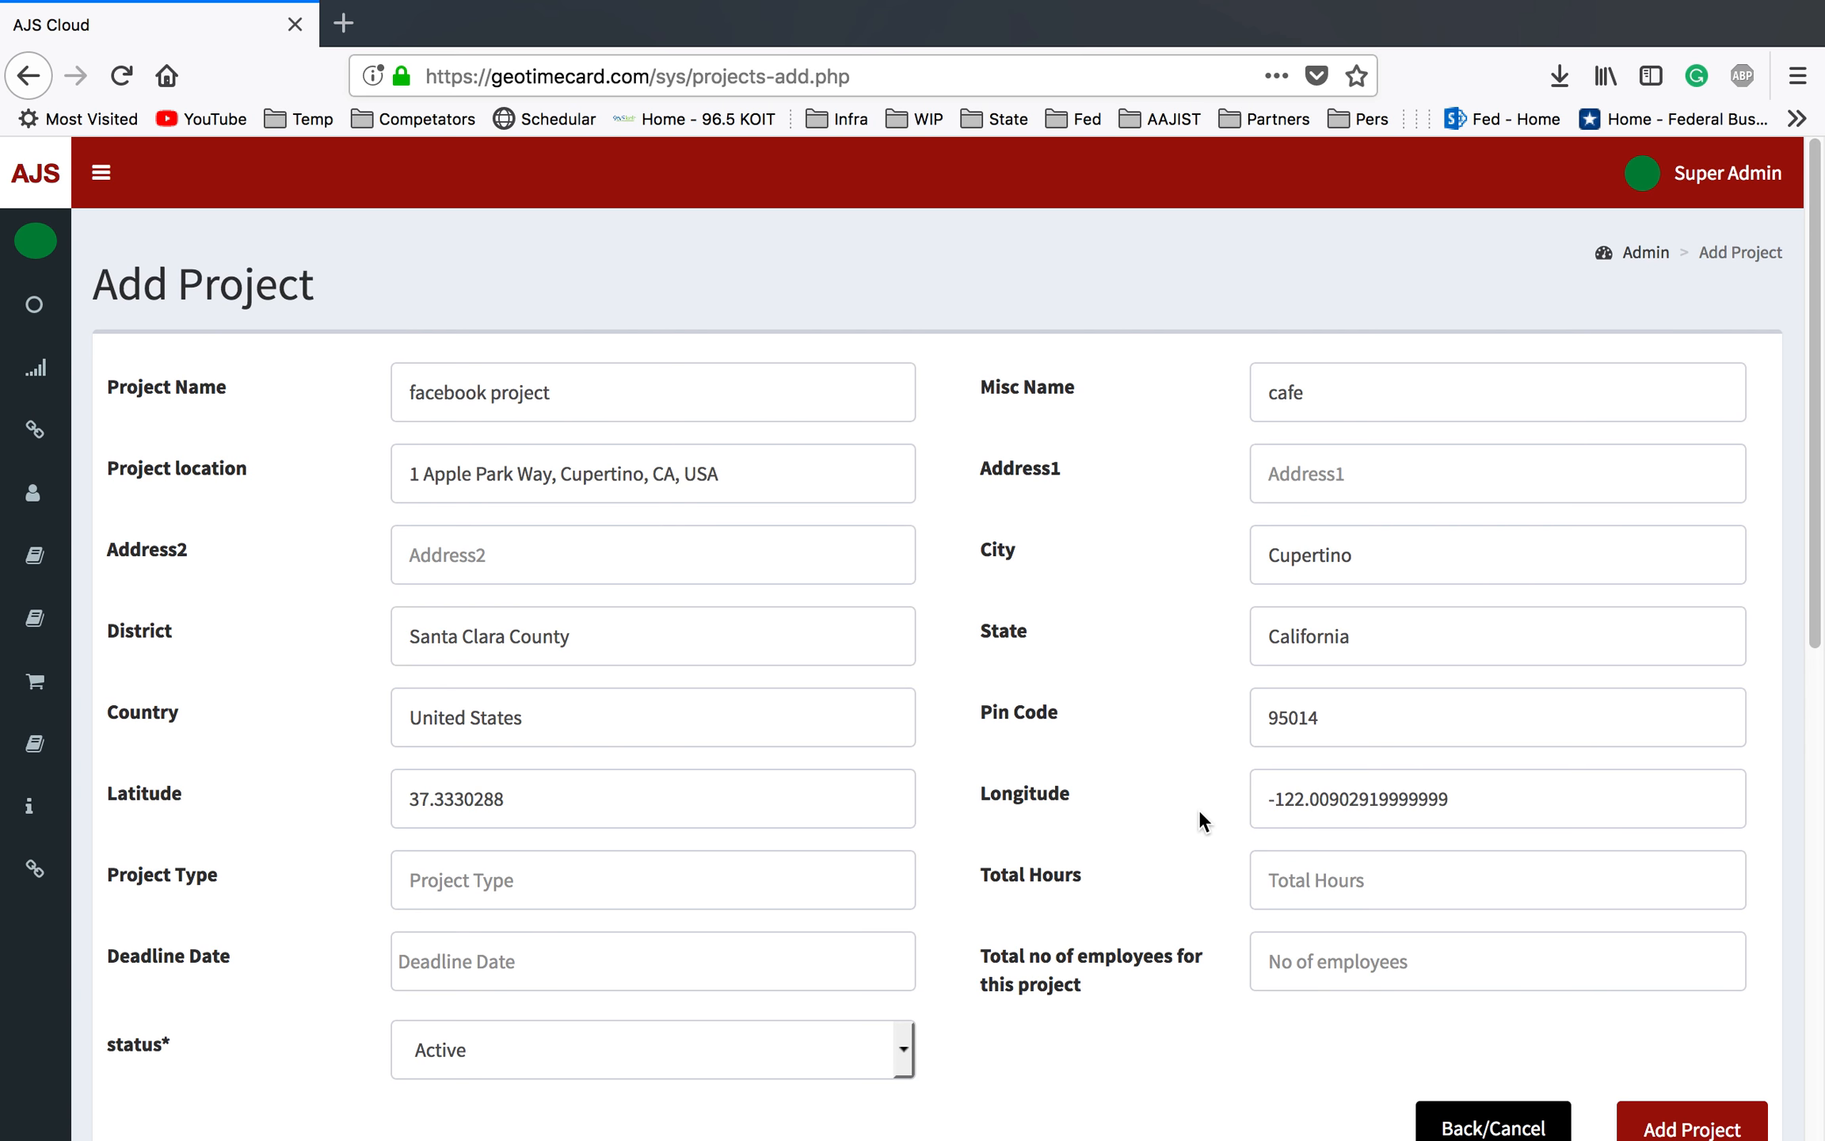
# Check the chosen project location on the map below the form.
pyautogui.scroll(-6, 1113, 785)
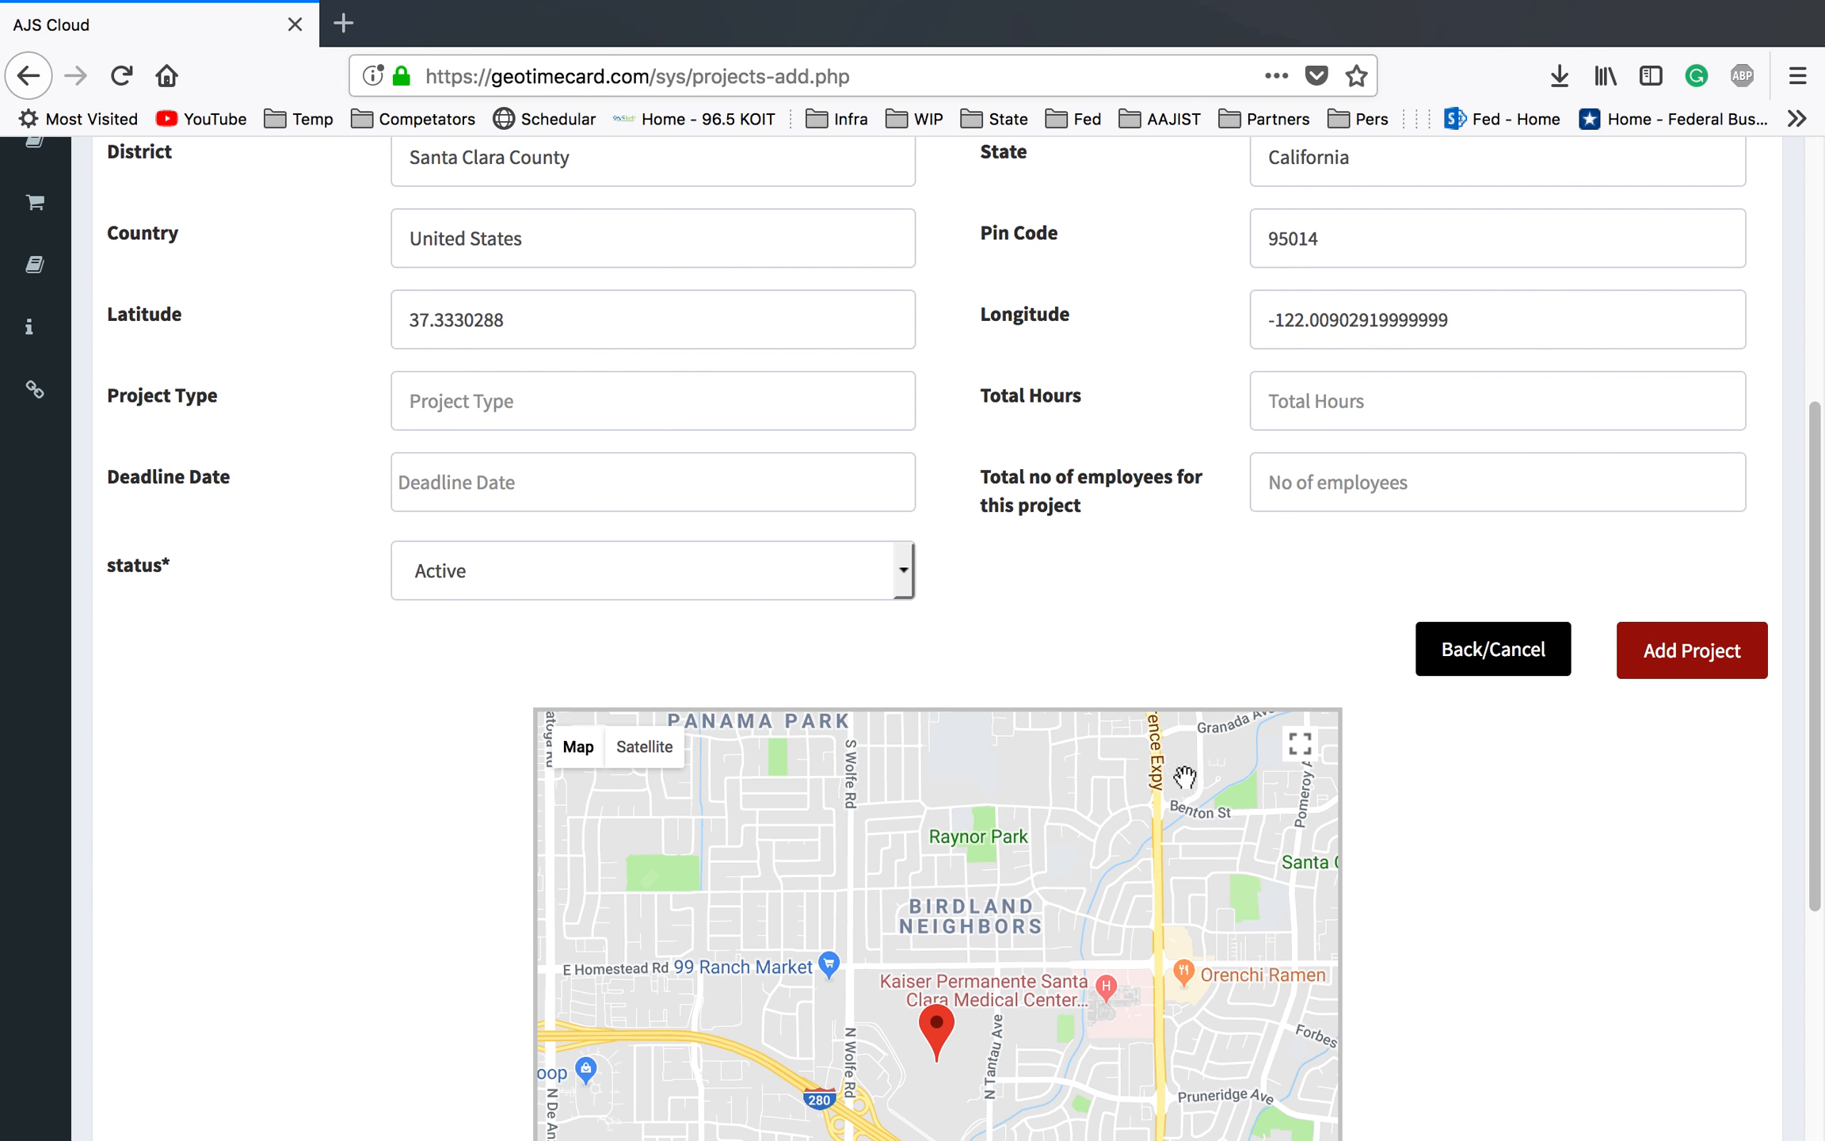
pyautogui.scroll(-5, 1129, 829)
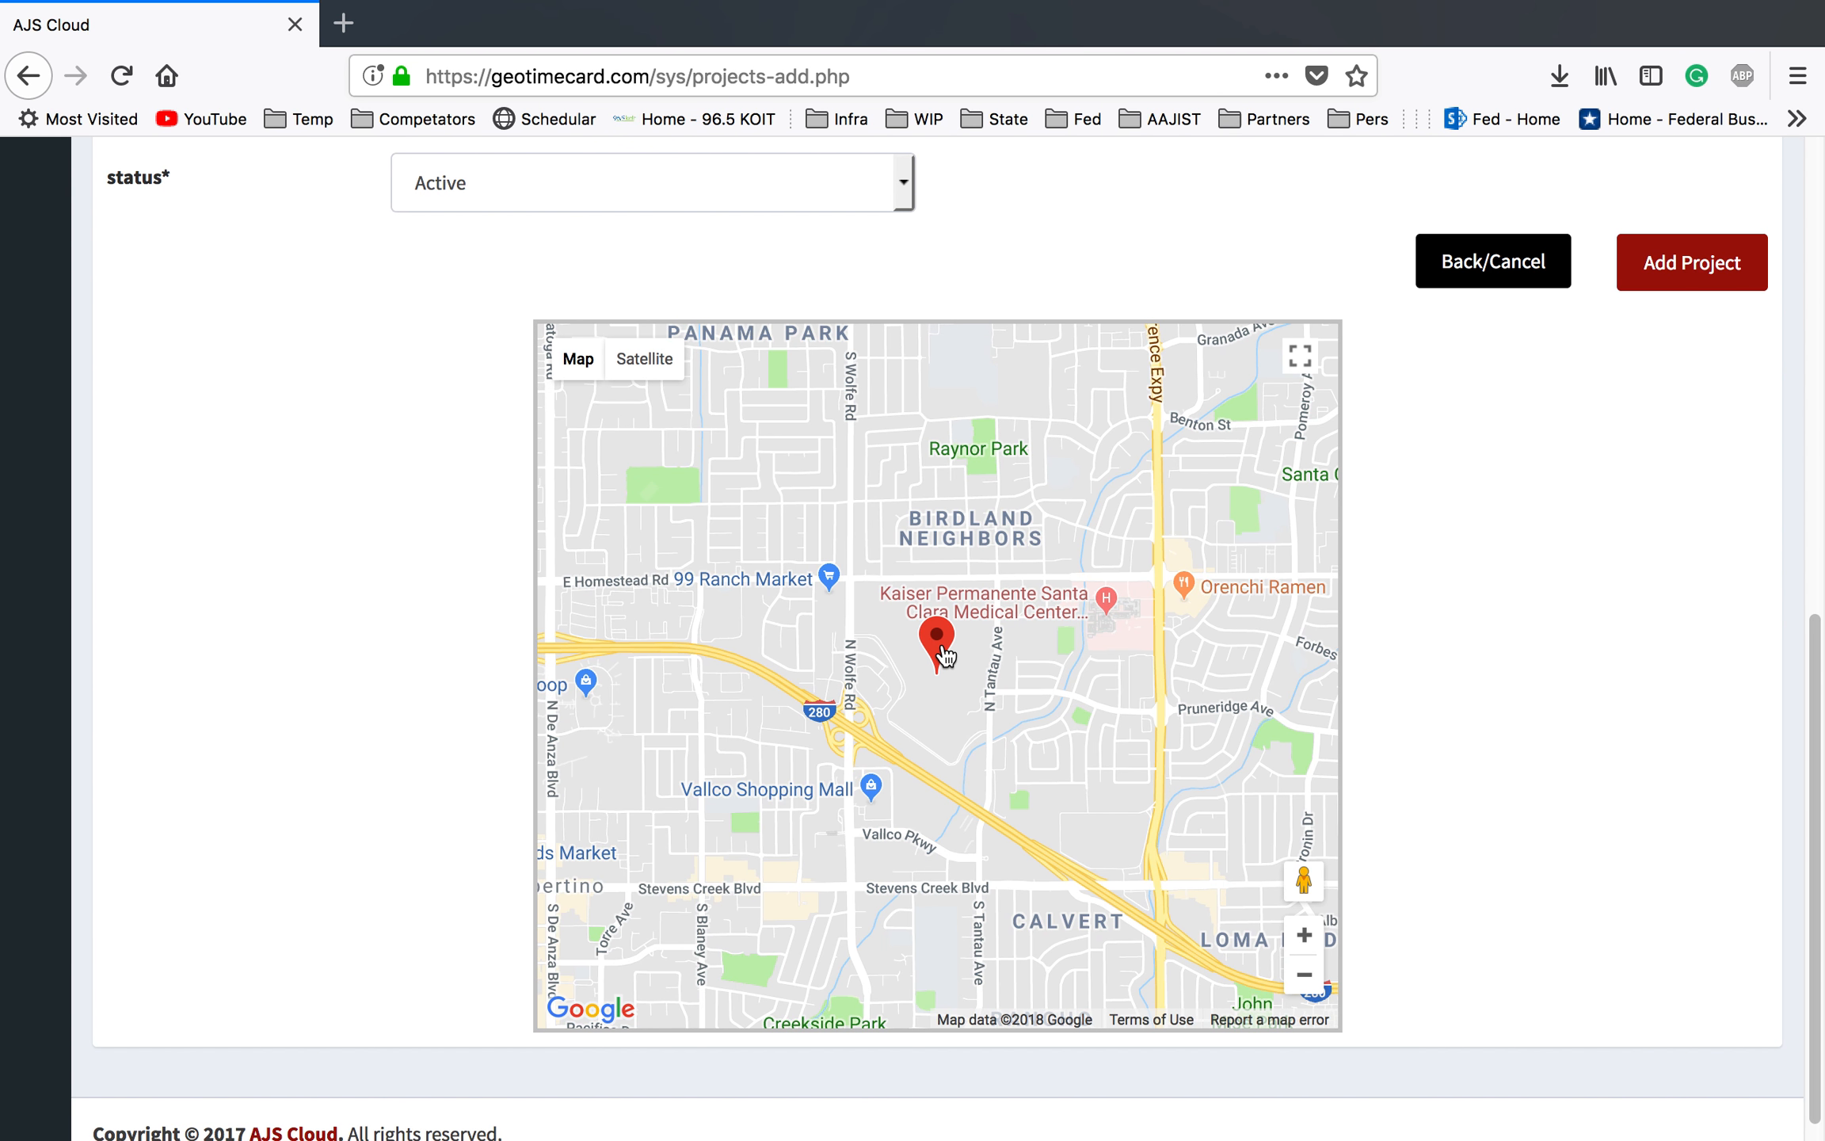
pyautogui.scroll(11, 982, 701)
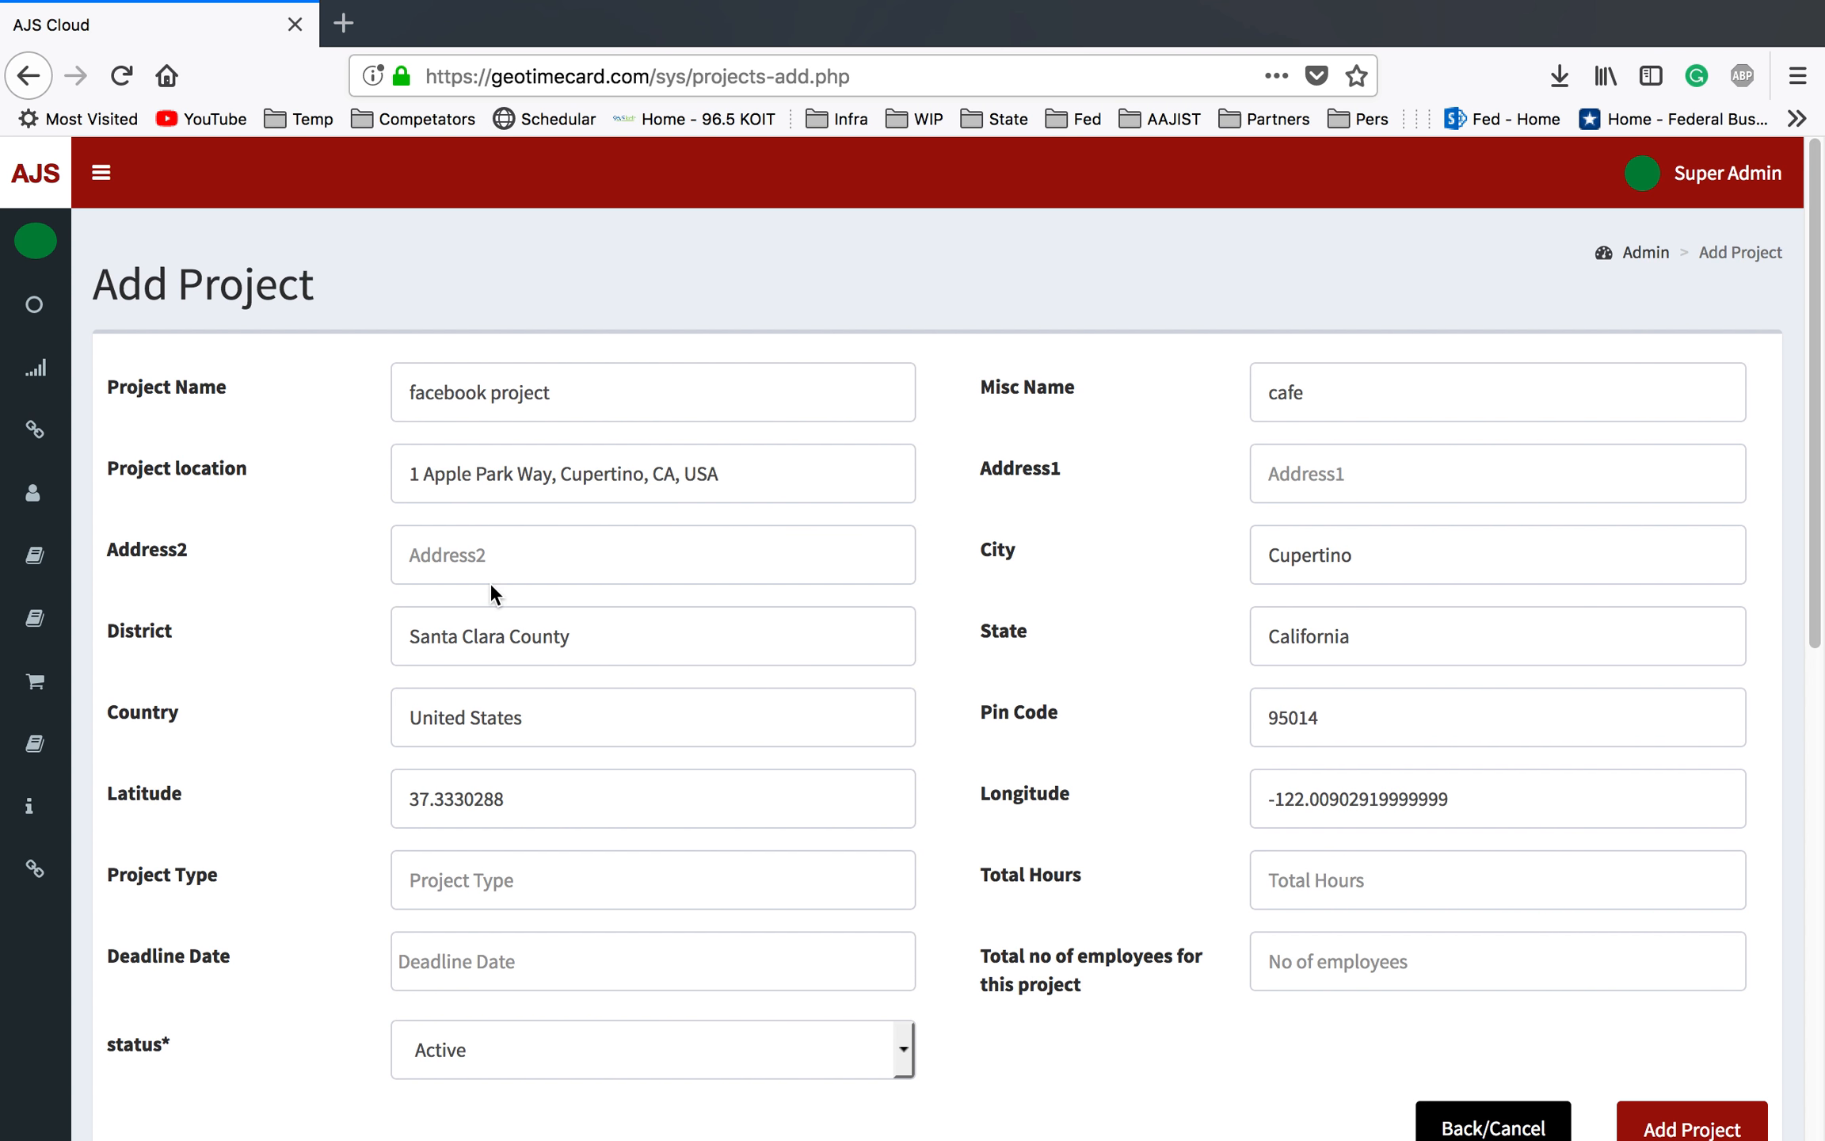
# Look over the Address1, project type, total hours, deadline date and employee count fields, and cancel adding the project.
pyautogui.click(1268, 474)
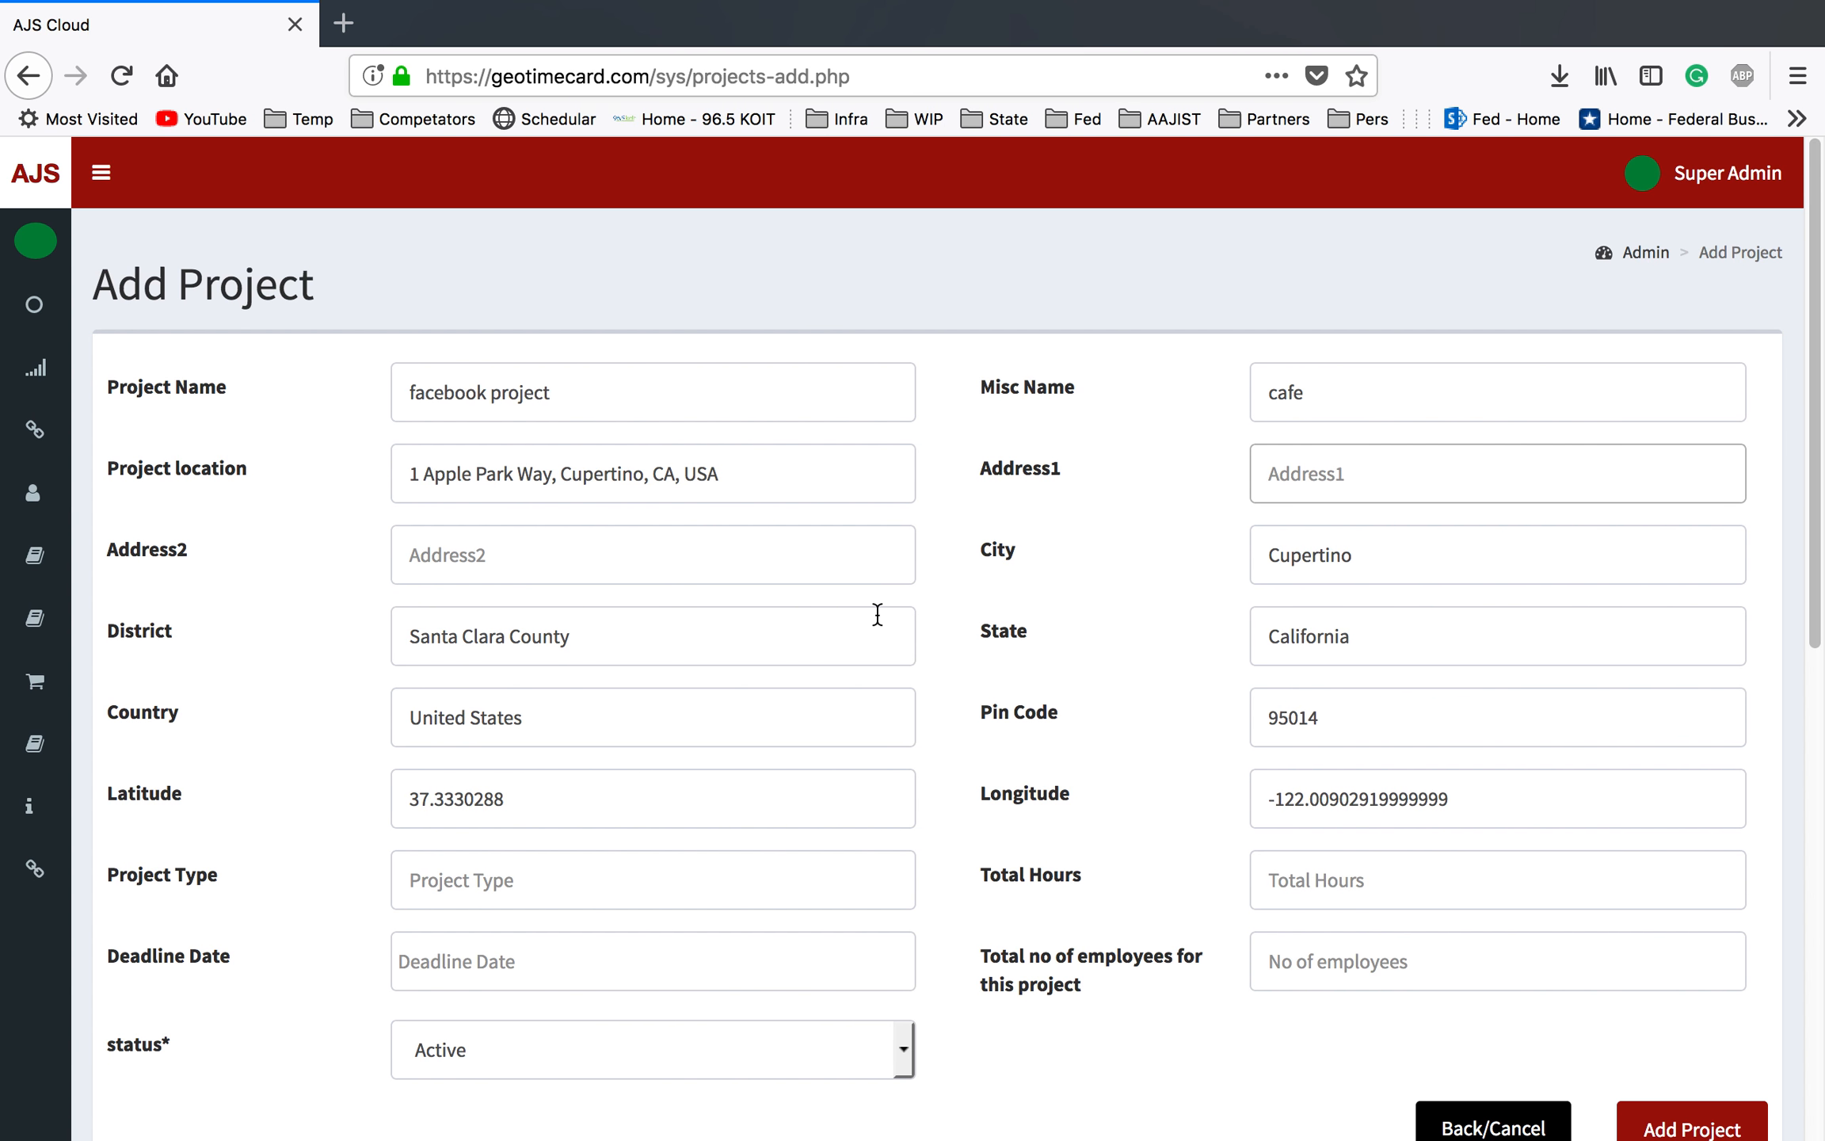
pyautogui.scroll(-3, 394, 906)
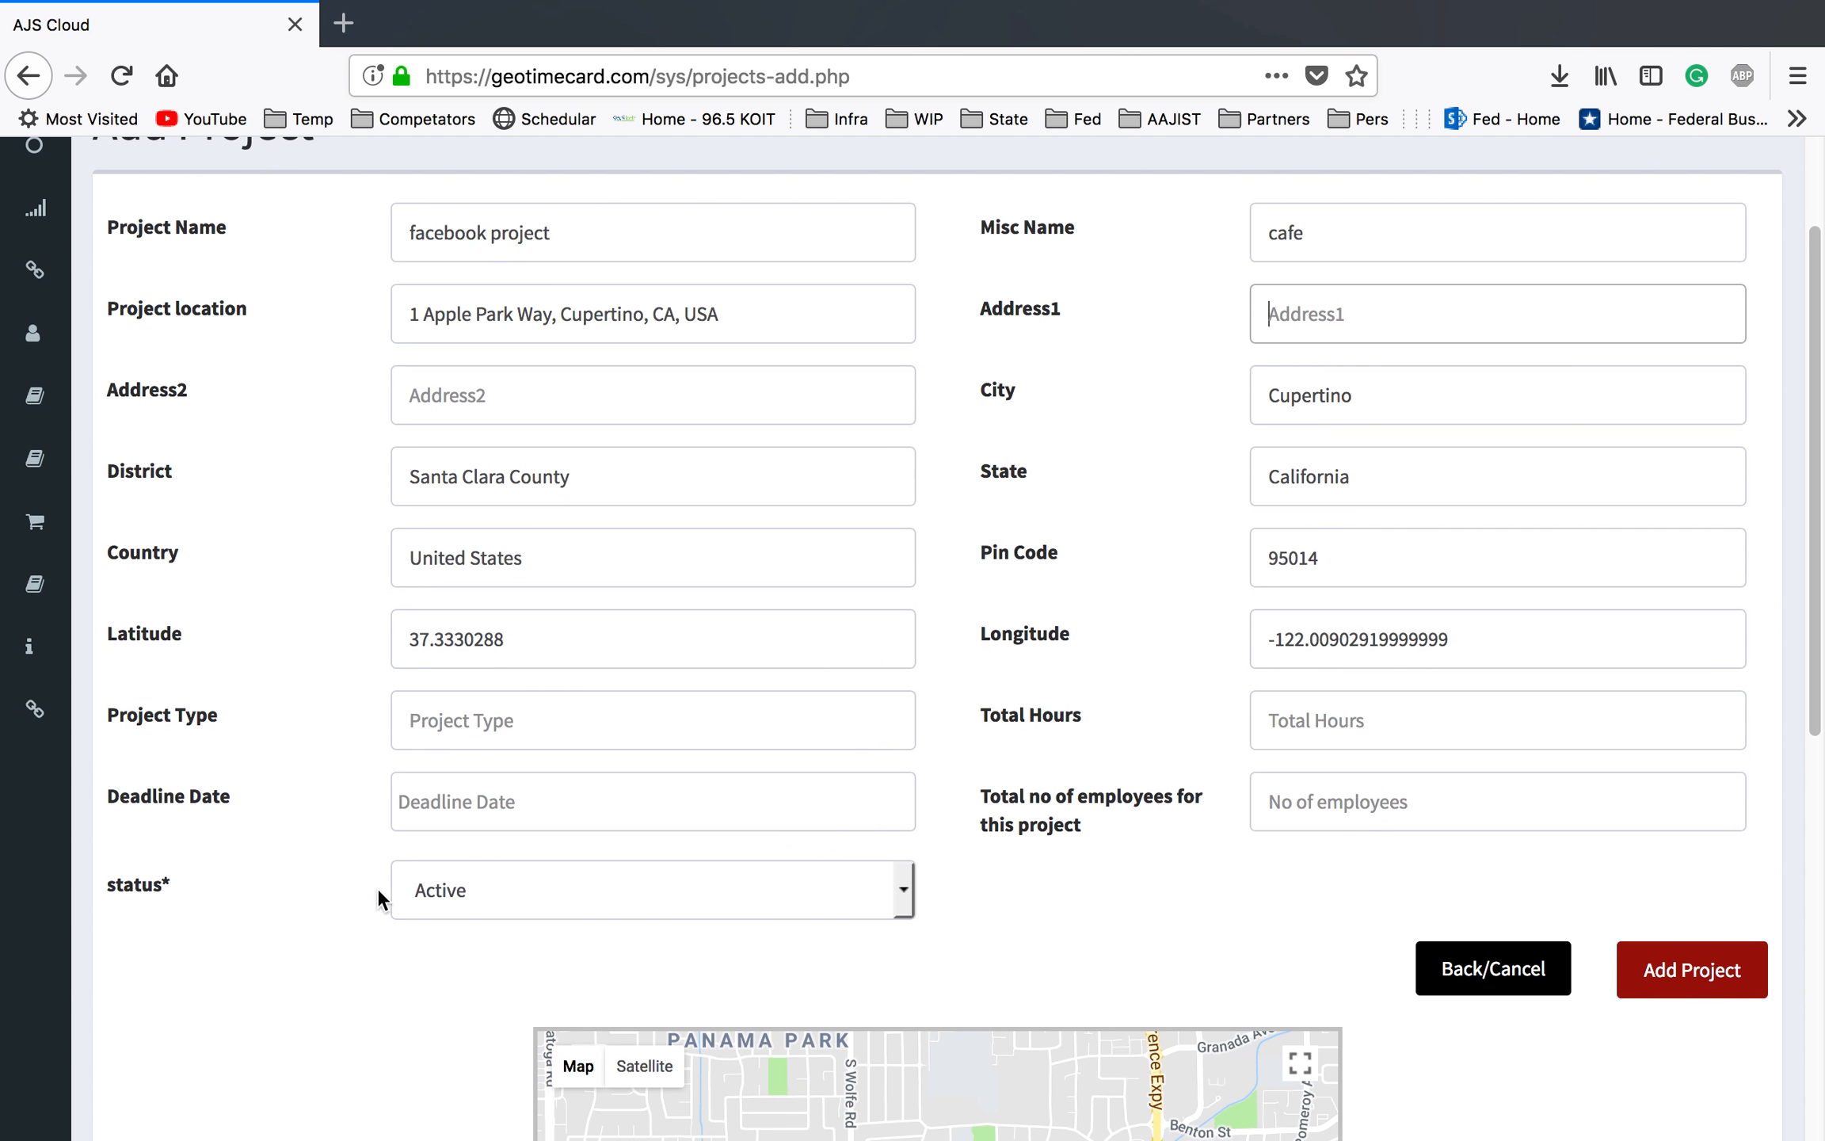
pyautogui.click(412, 721)
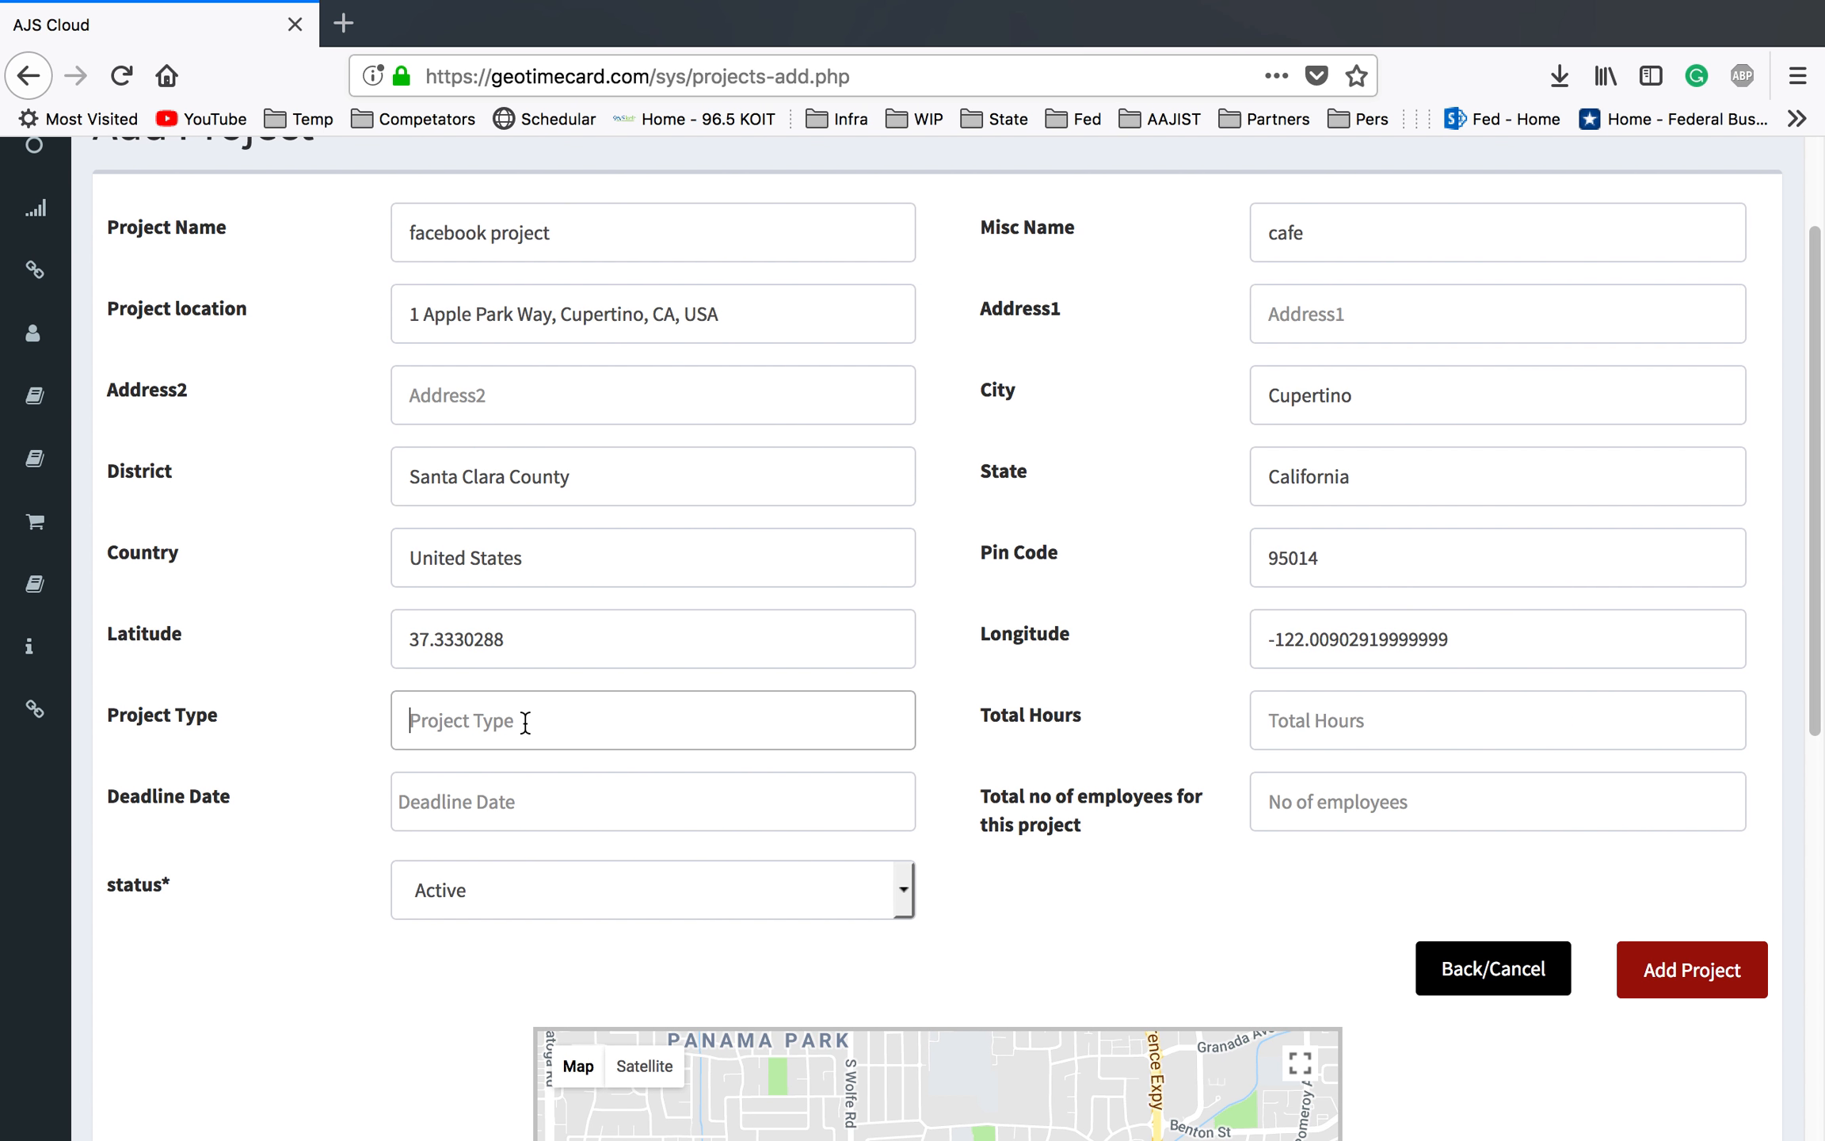
pyautogui.click(525, 723)
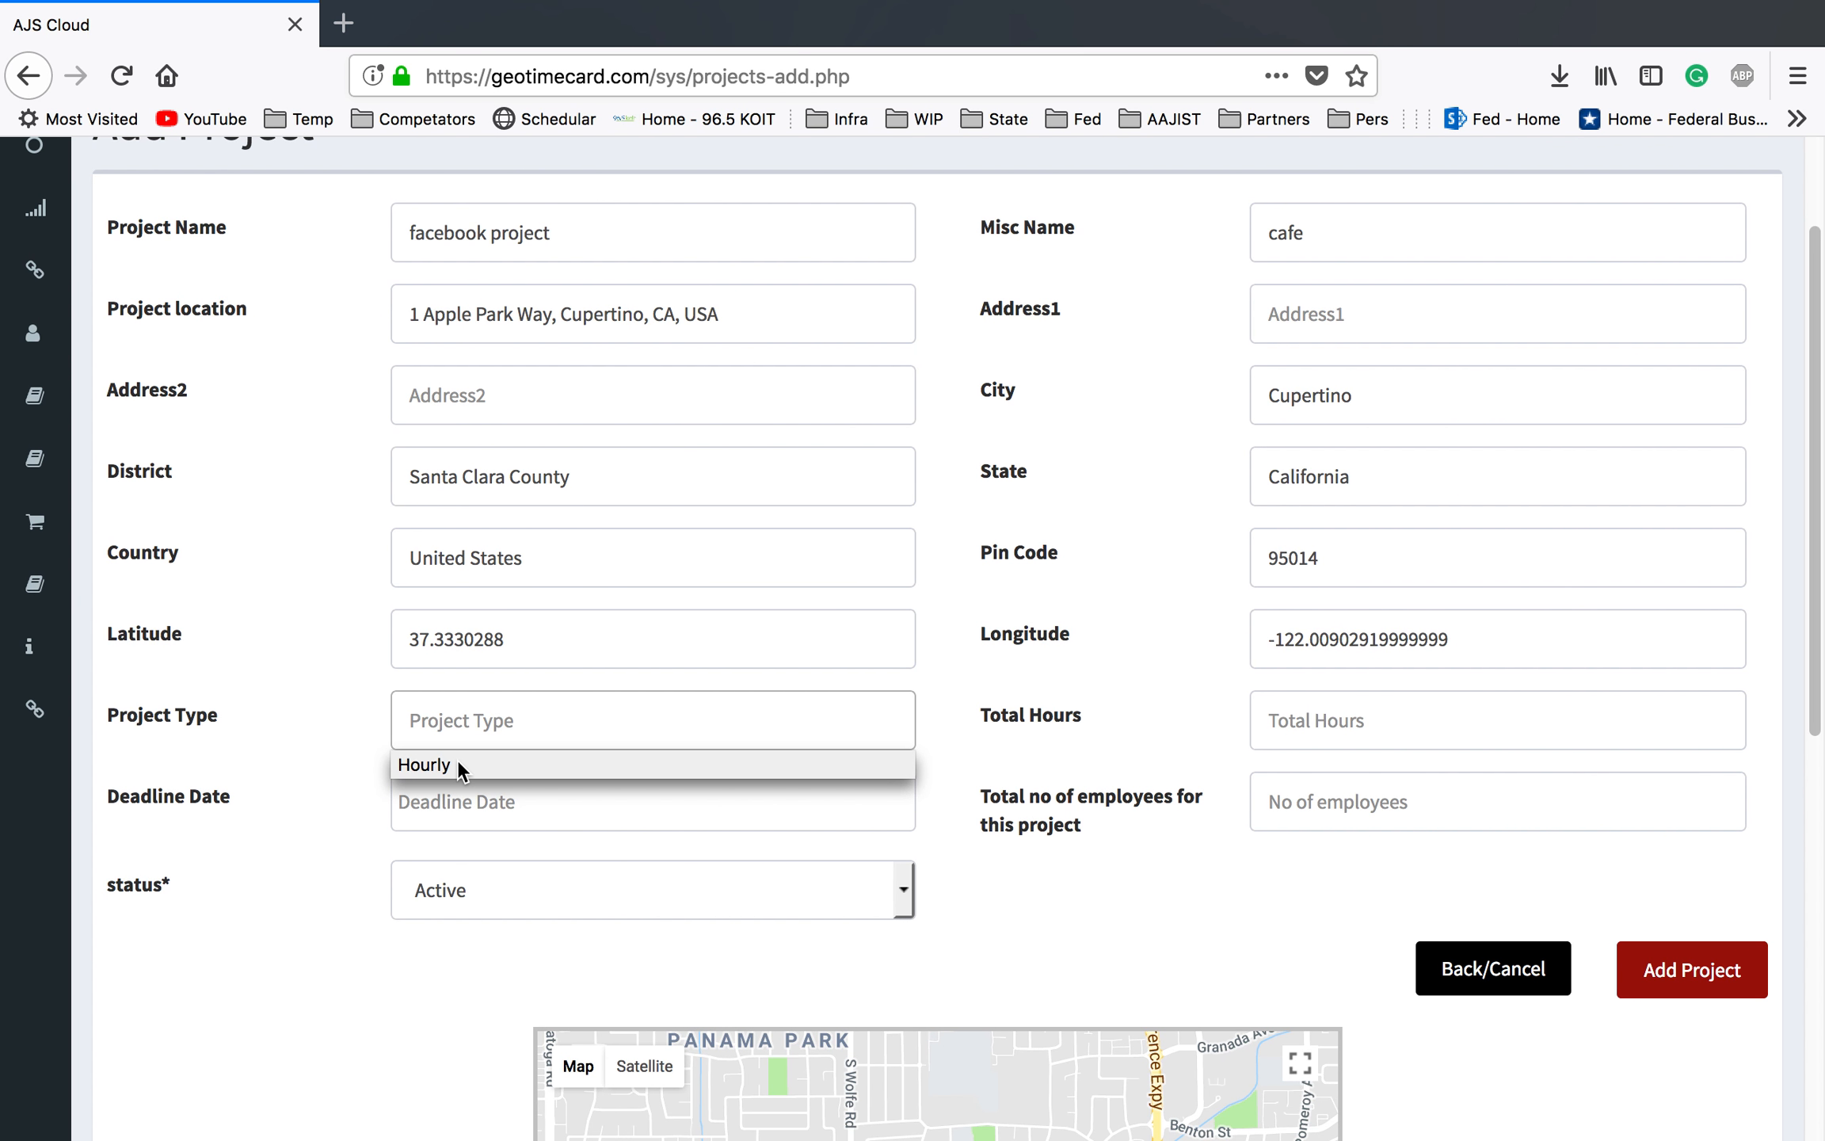
pyautogui.click(553, 719)
pyautogui.click(1395, 724)
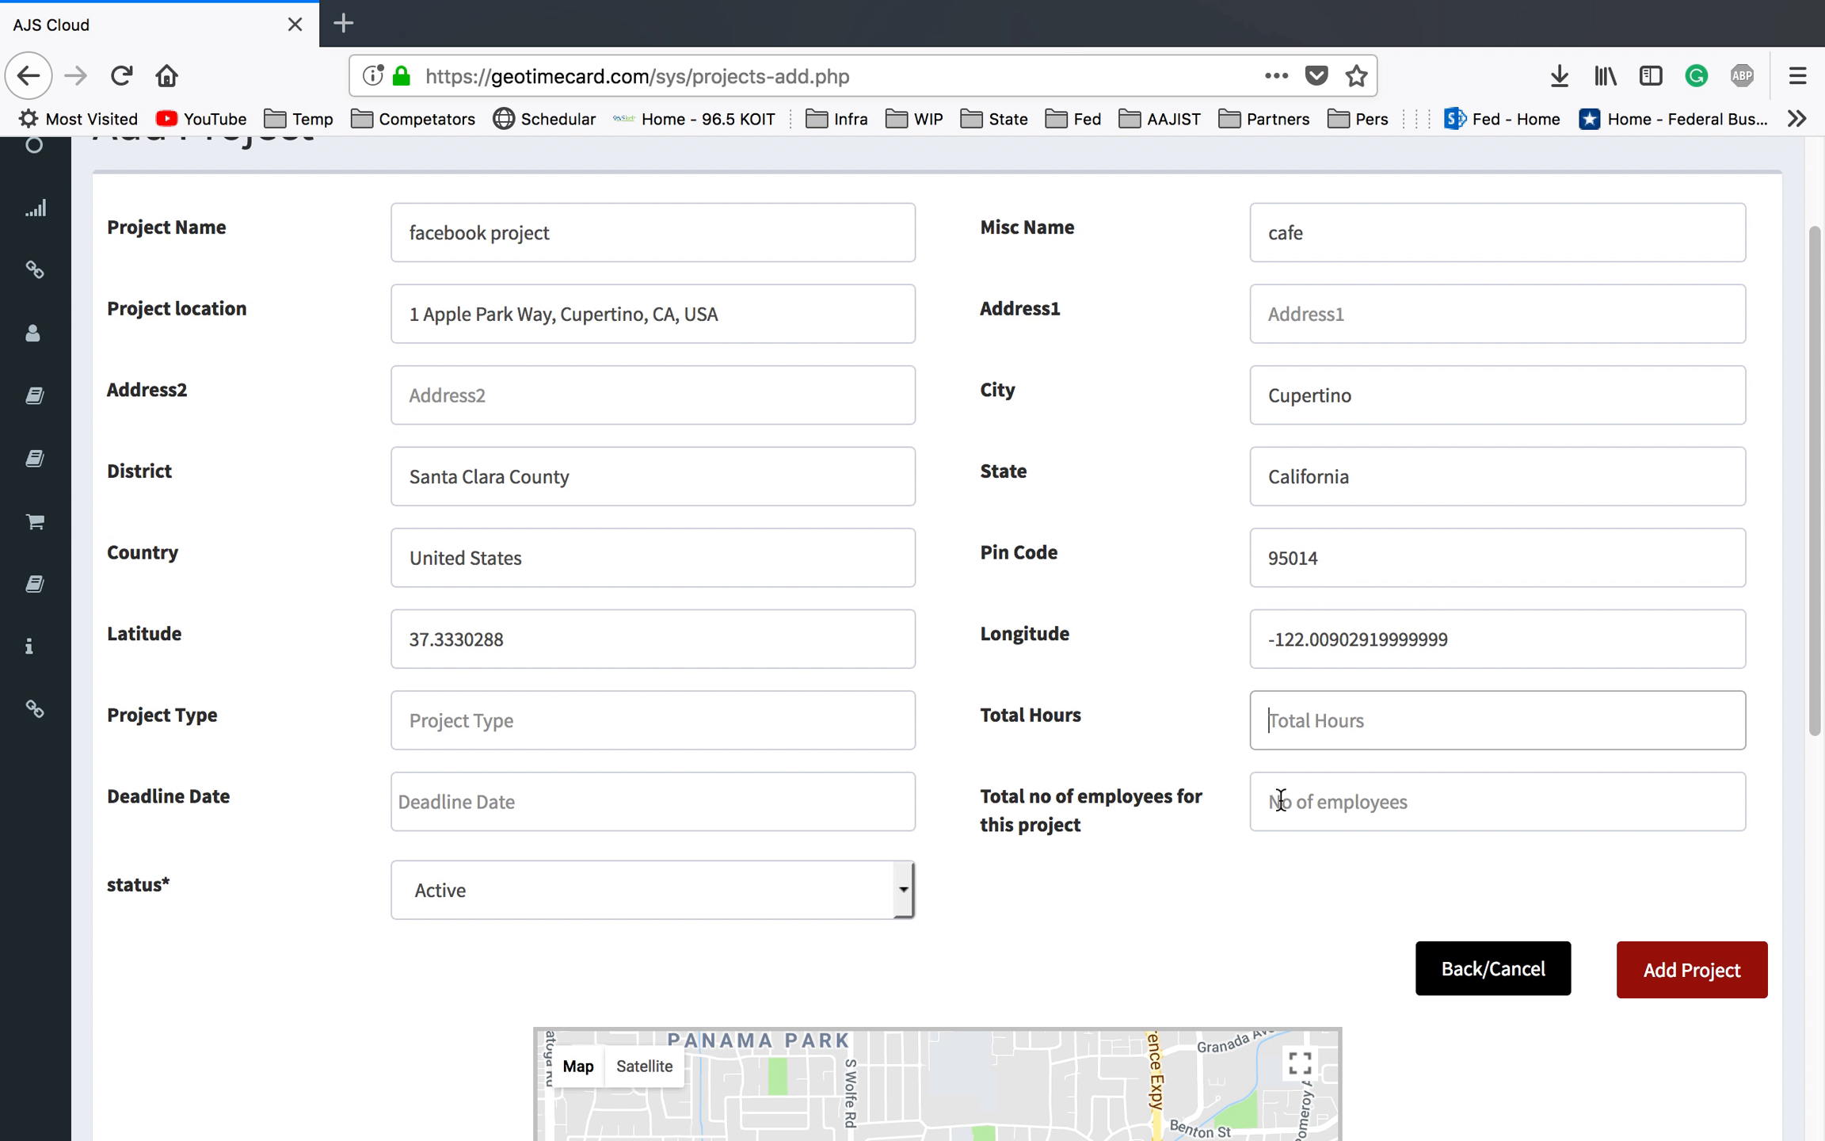
pyautogui.click(542, 806)
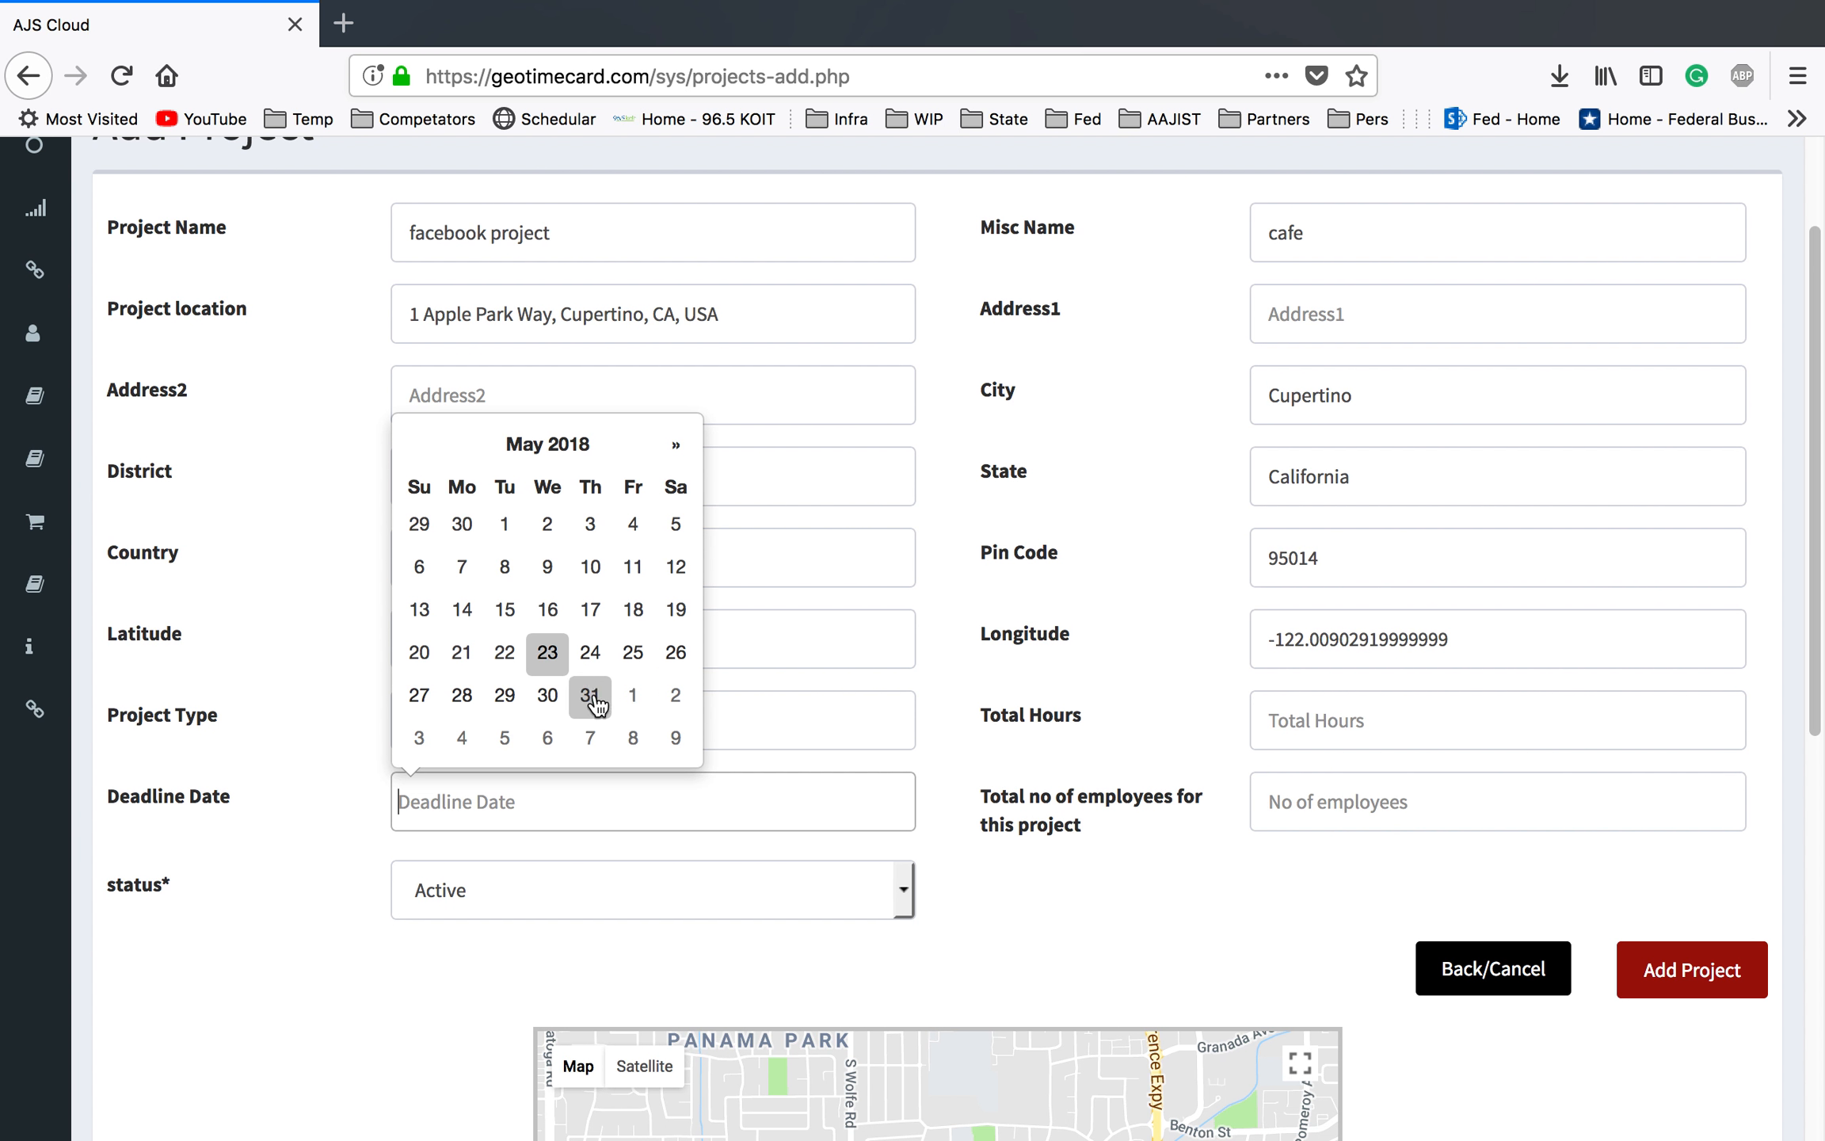
pyautogui.click(1375, 818)
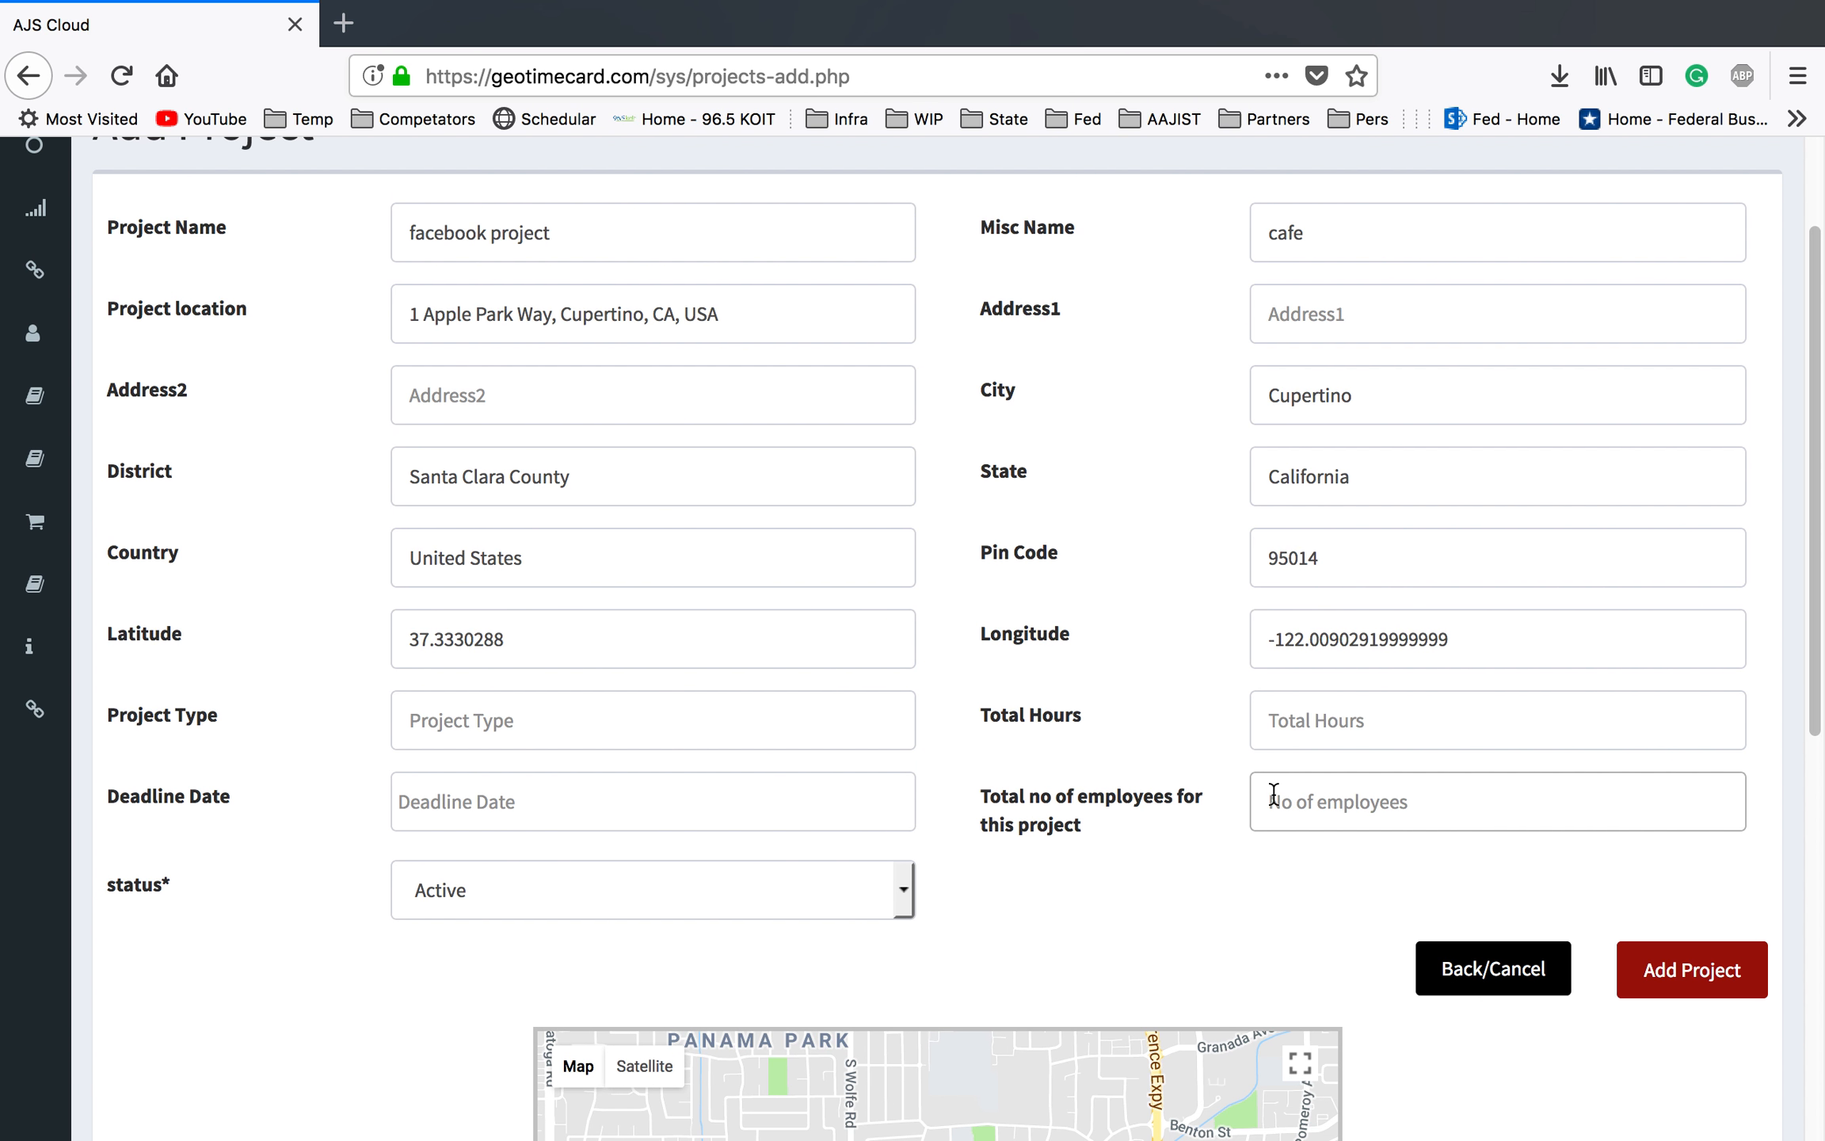
pyautogui.click(1398, 805)
pyautogui.click(1403, 805)
pyautogui.click(1514, 951)
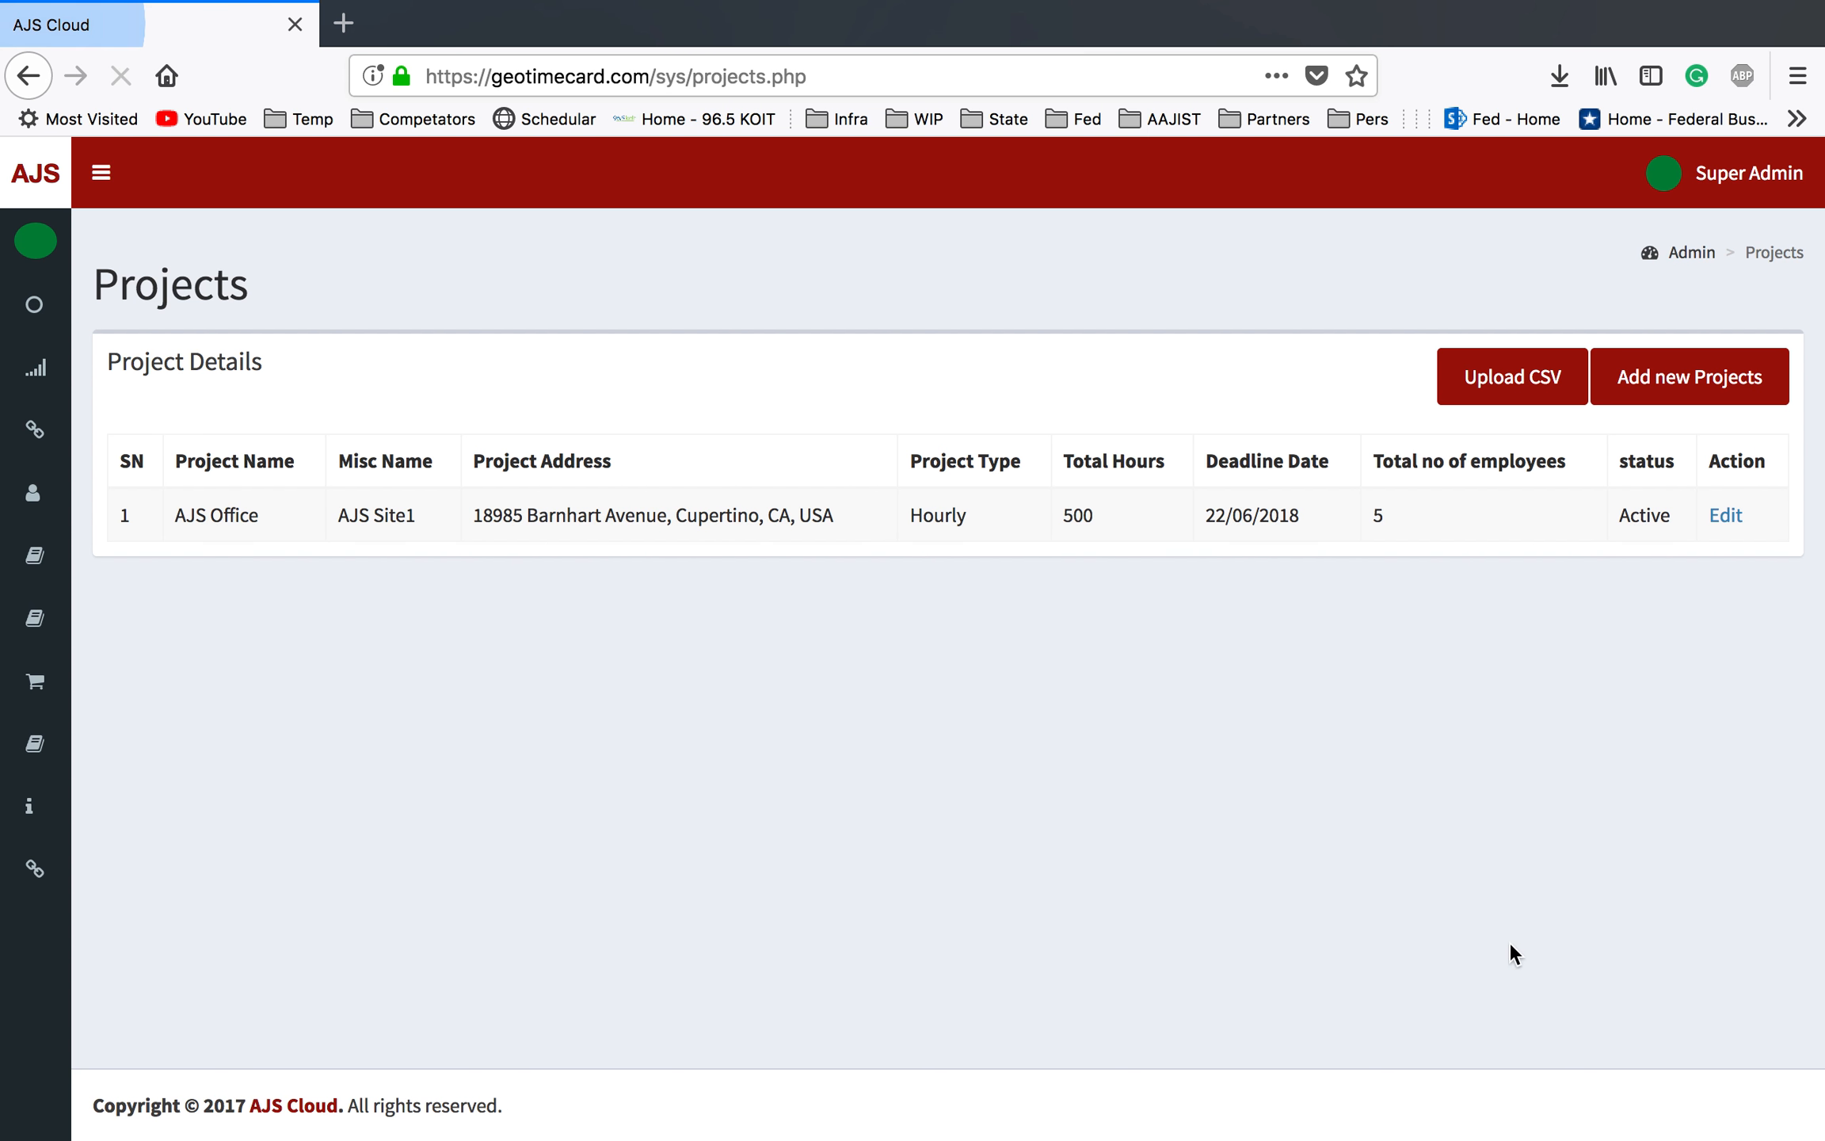
# Look through the project management and allocation options and open the list of existing projects.
pyautogui.moveTo(32, 633)
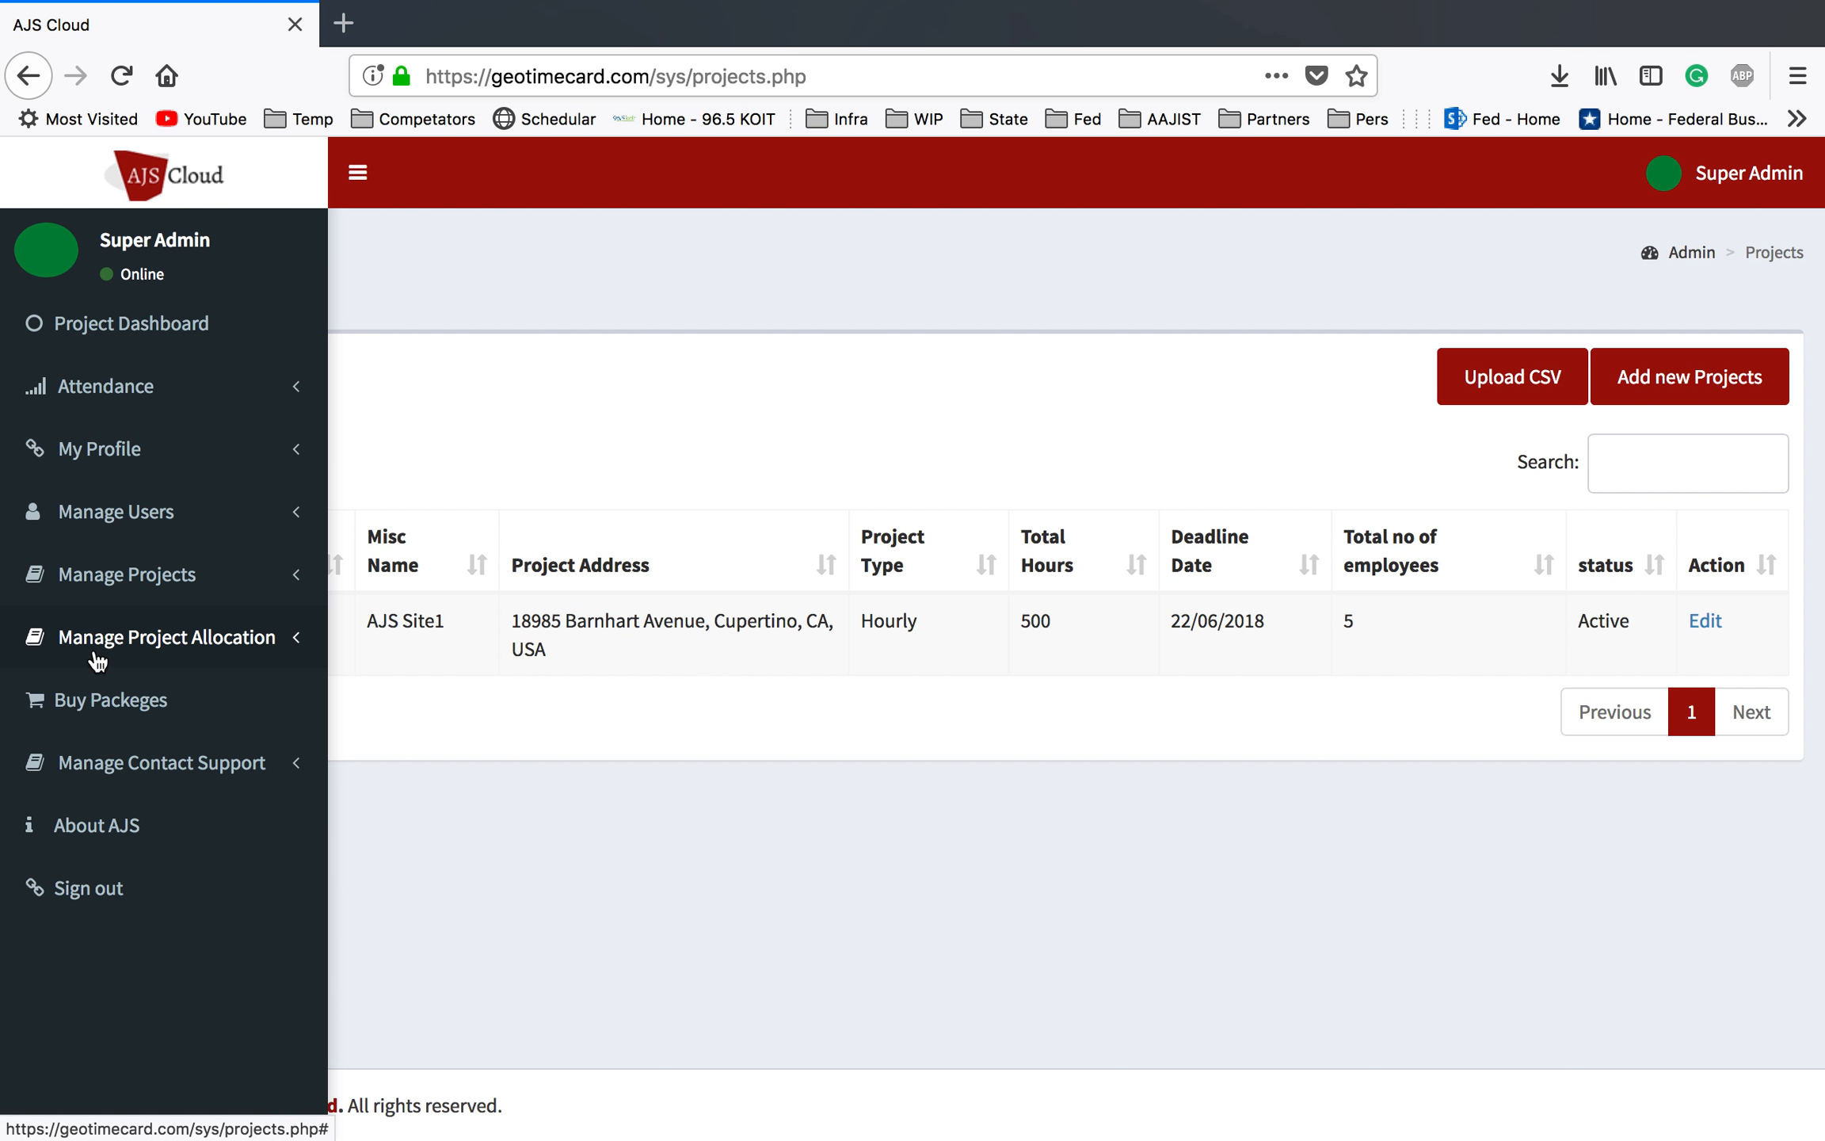
pyautogui.click(163, 637)
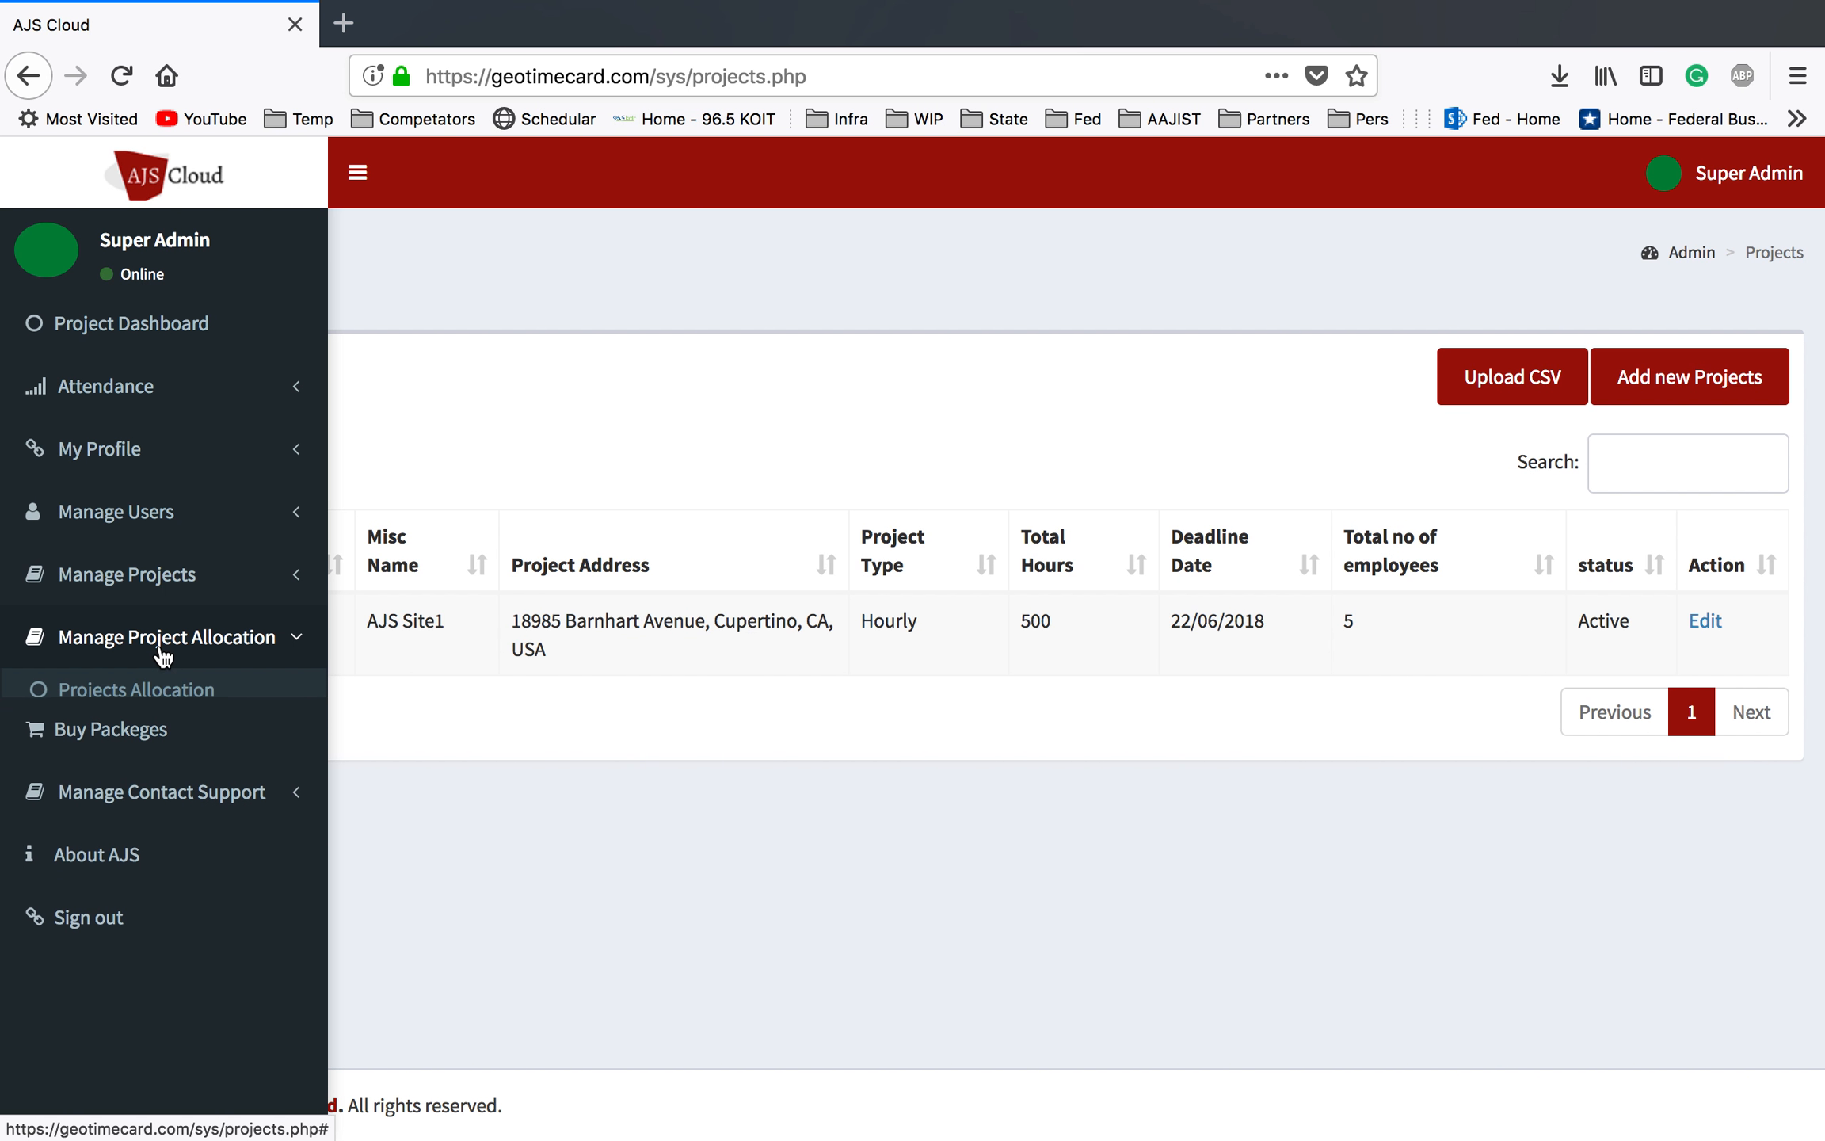
pyautogui.click(155, 583)
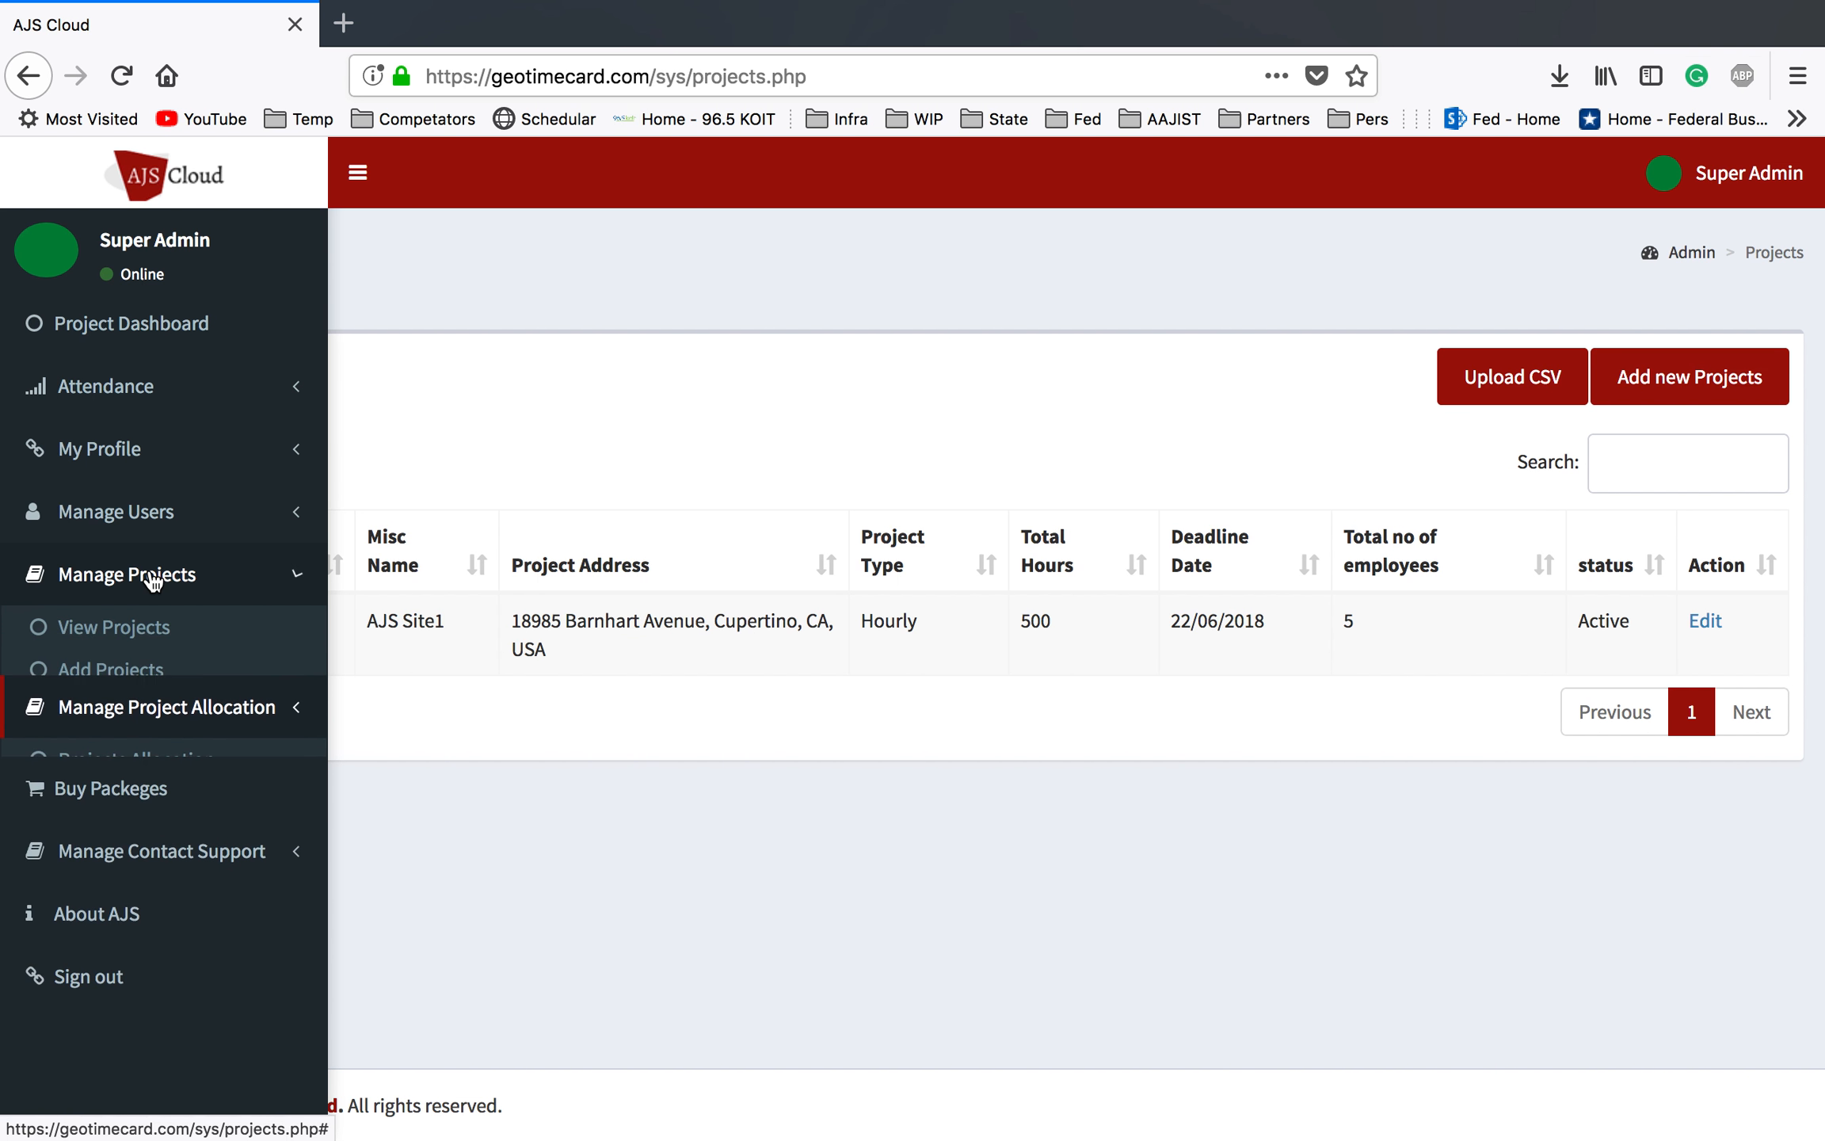
pyautogui.click(136, 638)
pyautogui.click(155, 582)
pyautogui.click(152, 586)
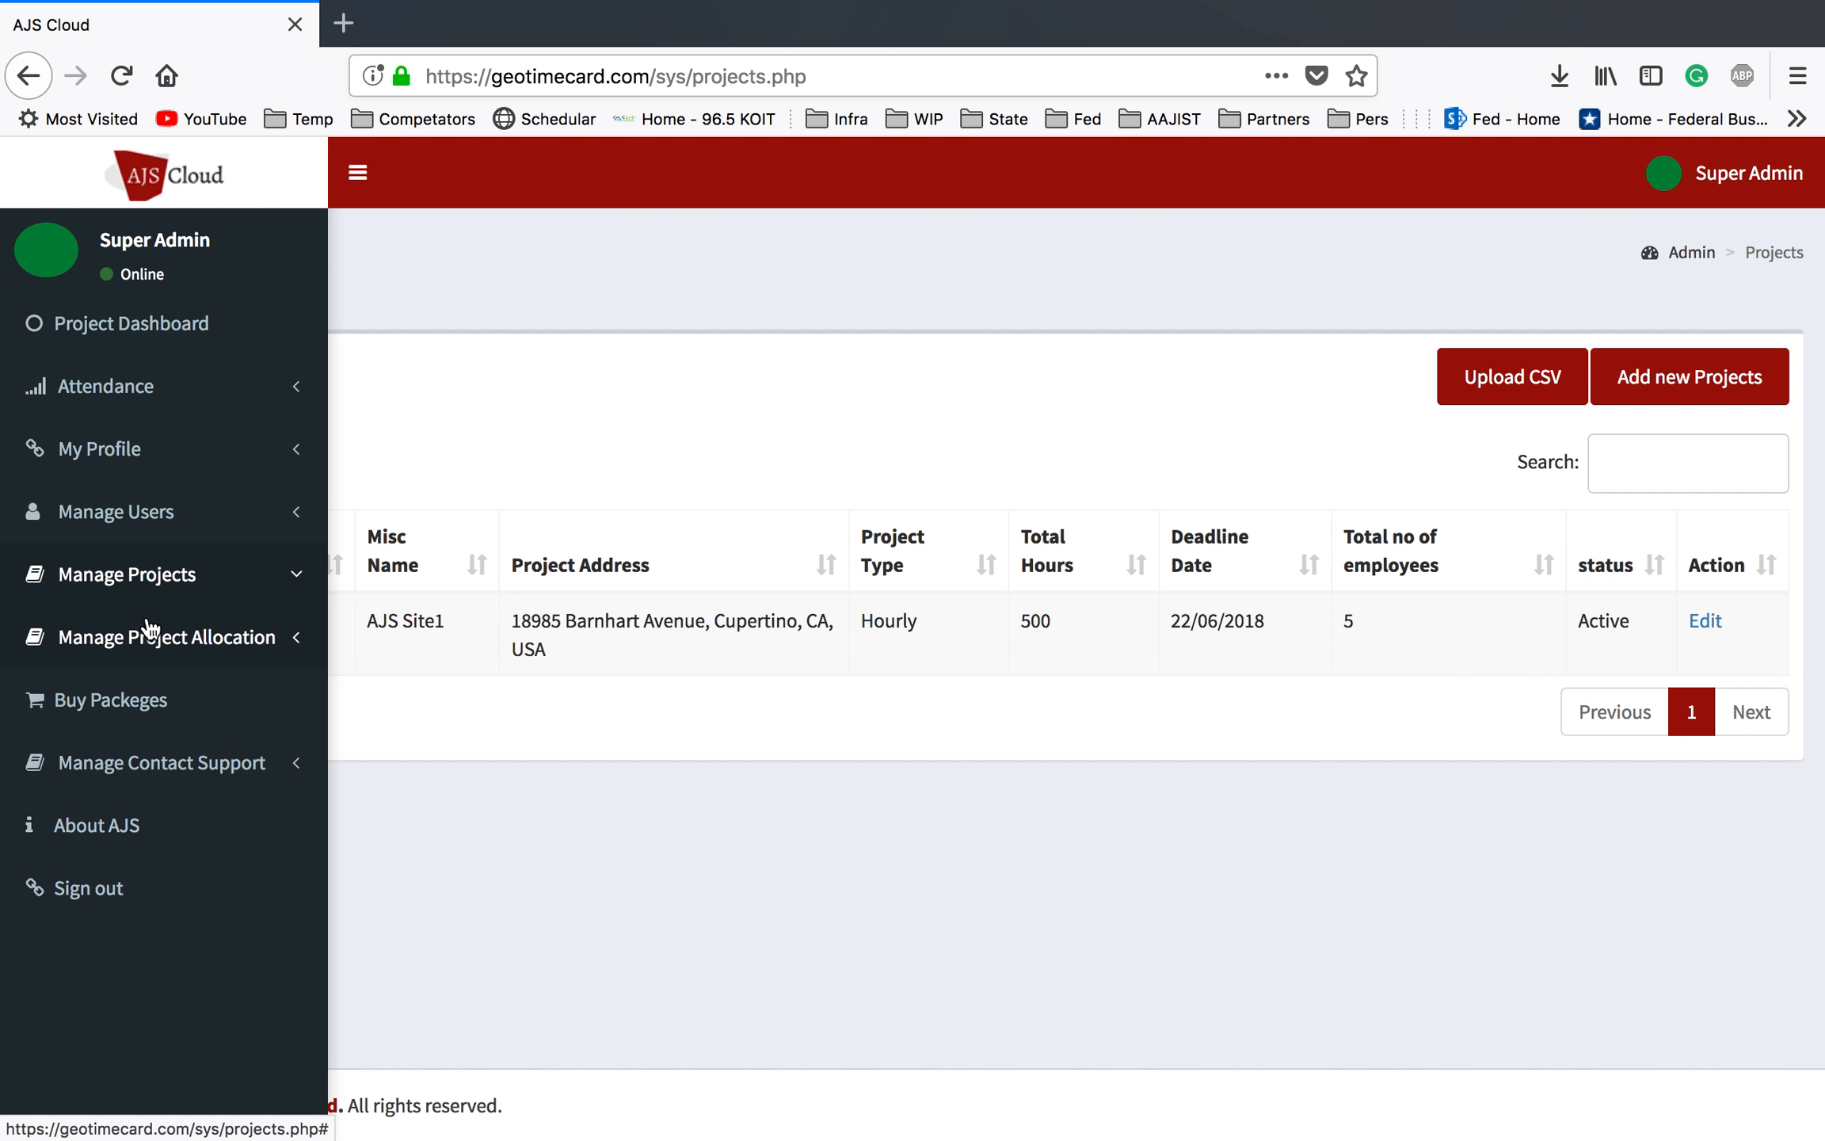
pyautogui.click(196, 583)
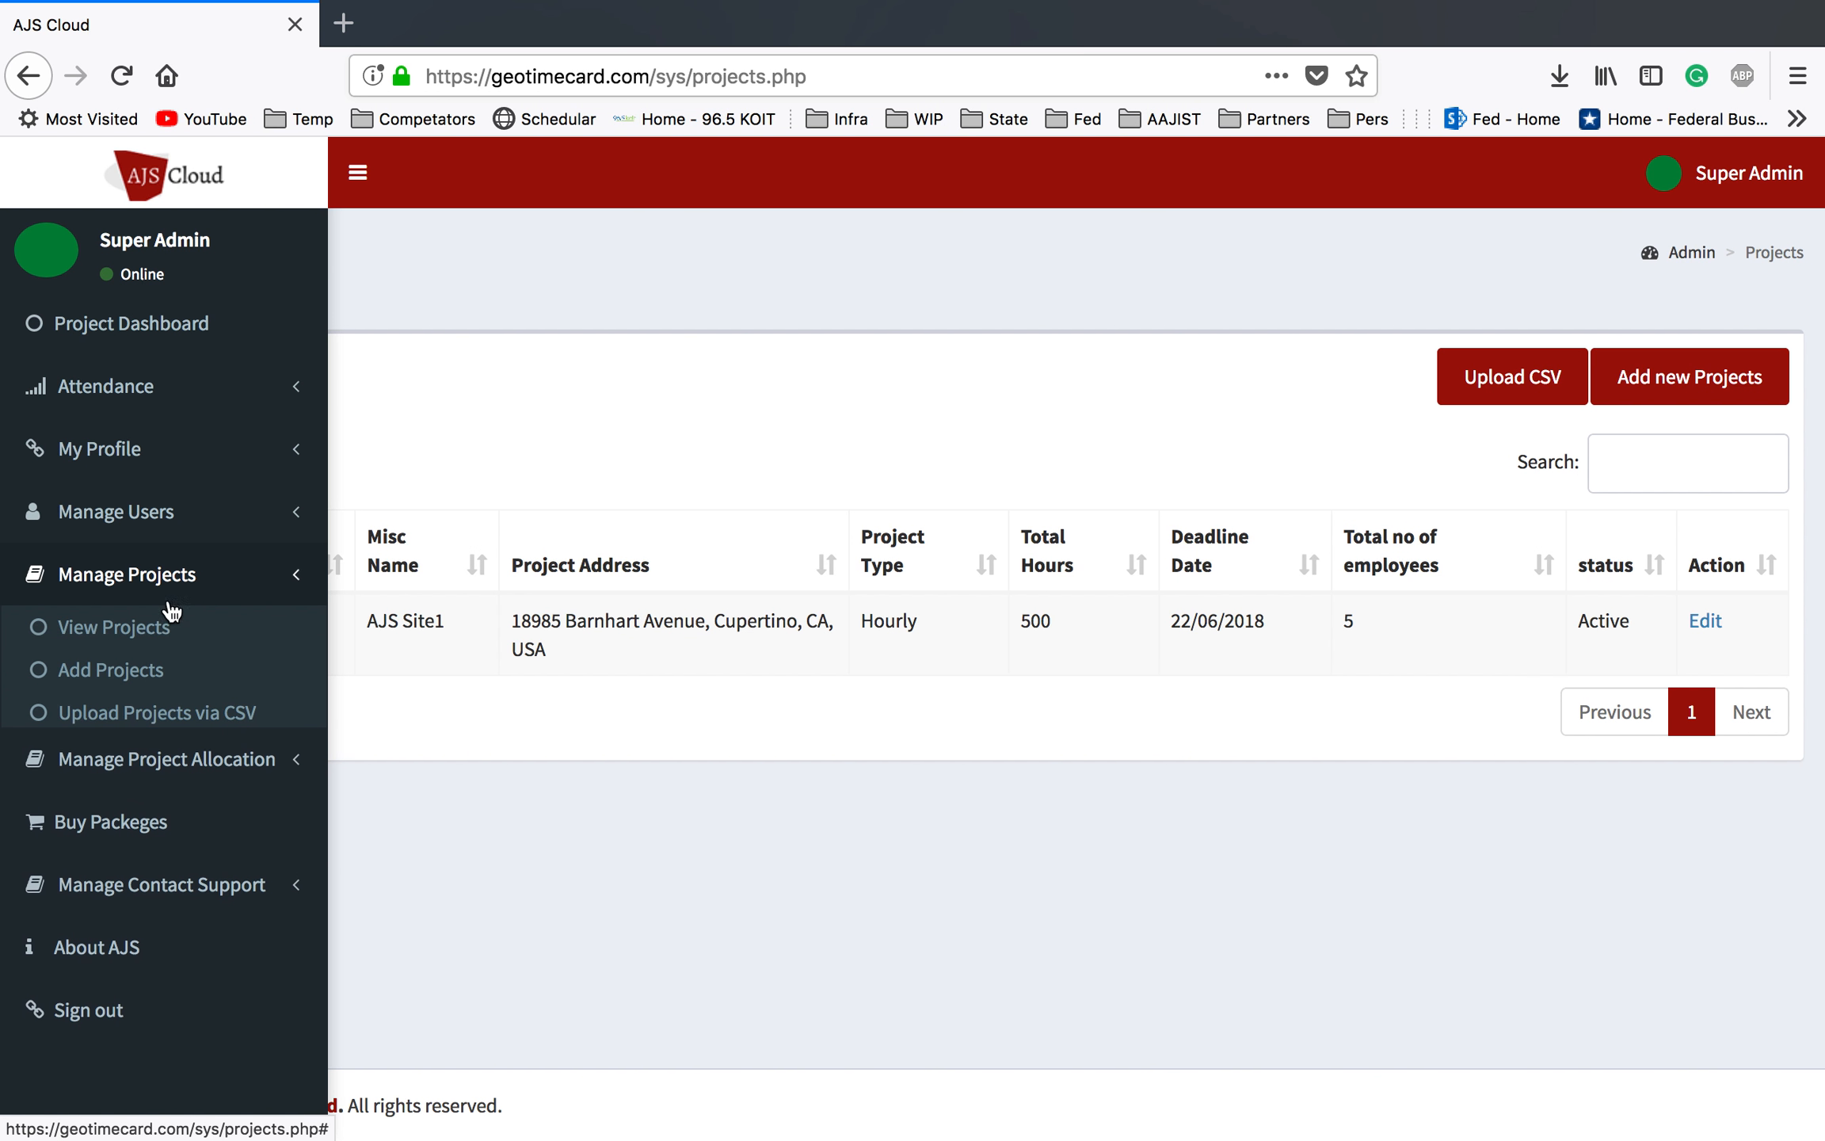
pyautogui.click(135, 637)
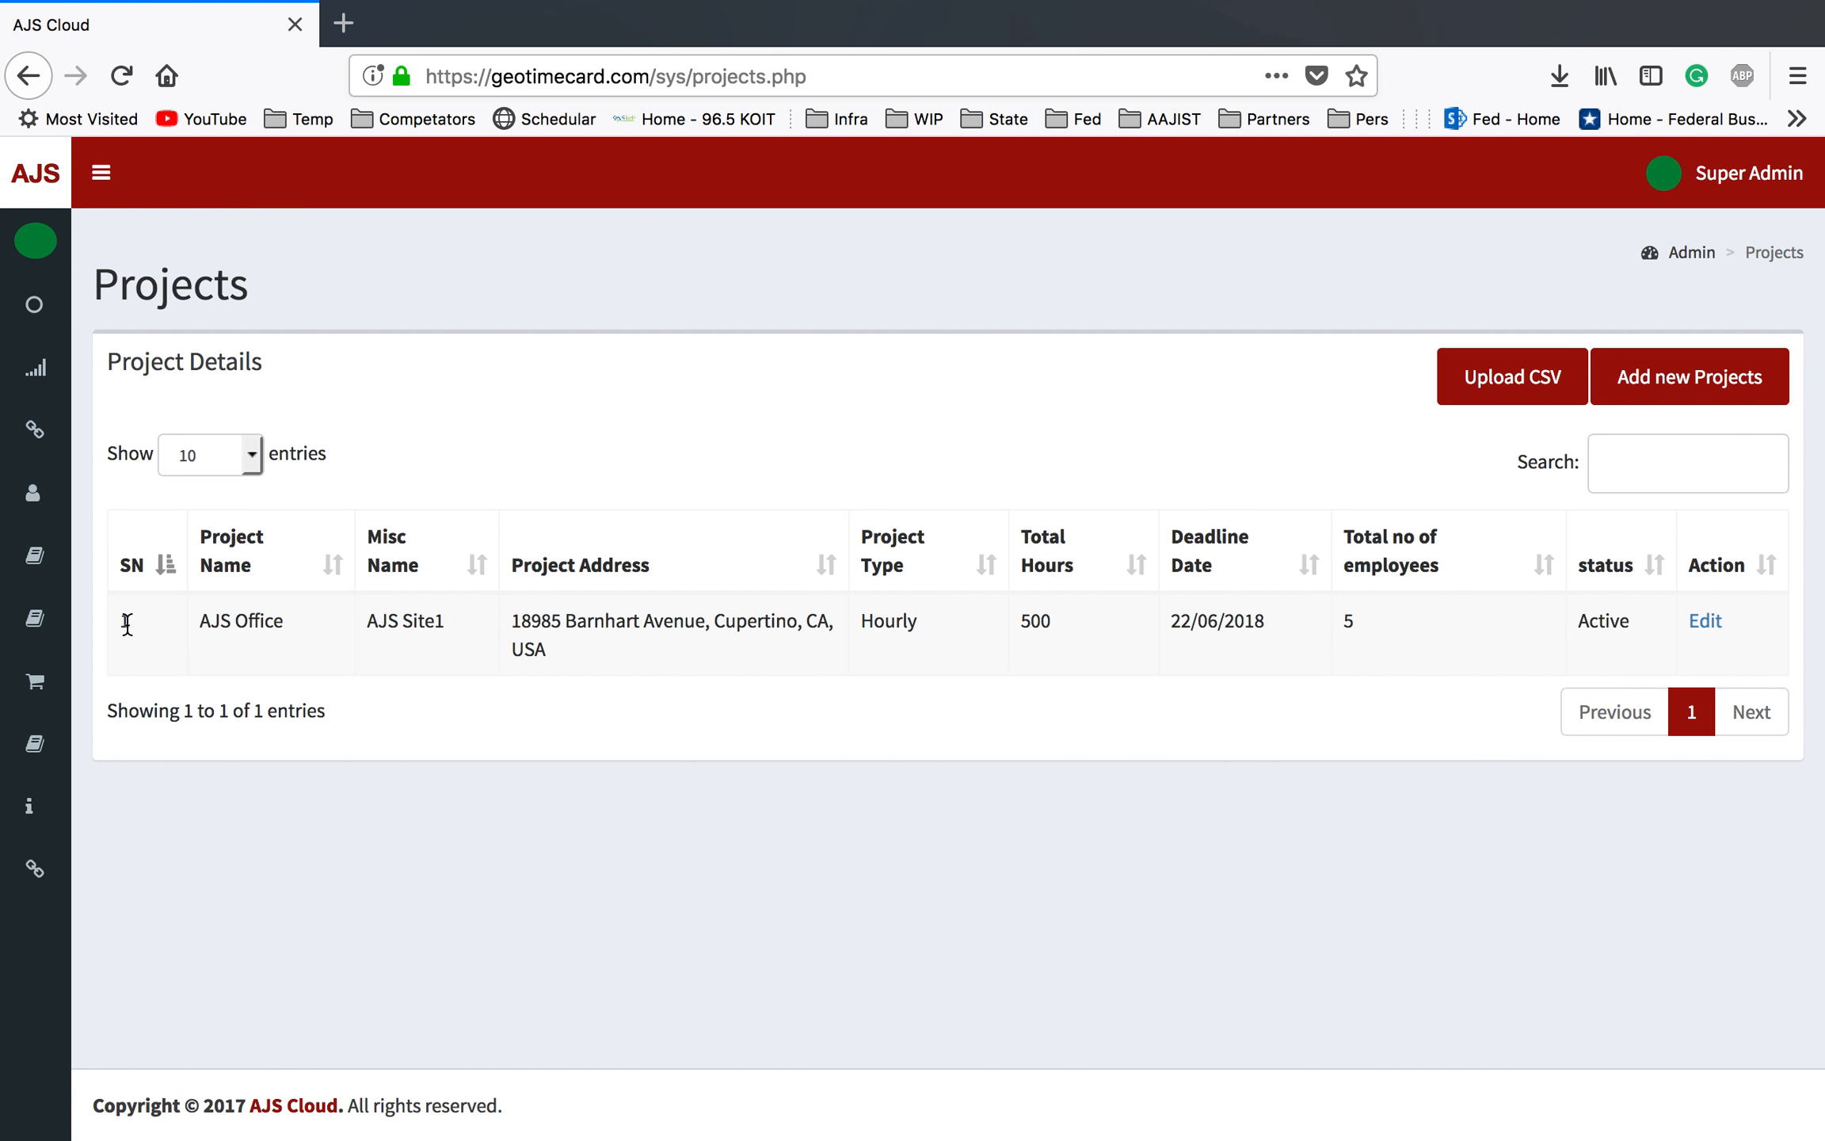
# Examine the AJS Office project's details and map location, and return to the project list without updating.
pyautogui.click(1703, 621)
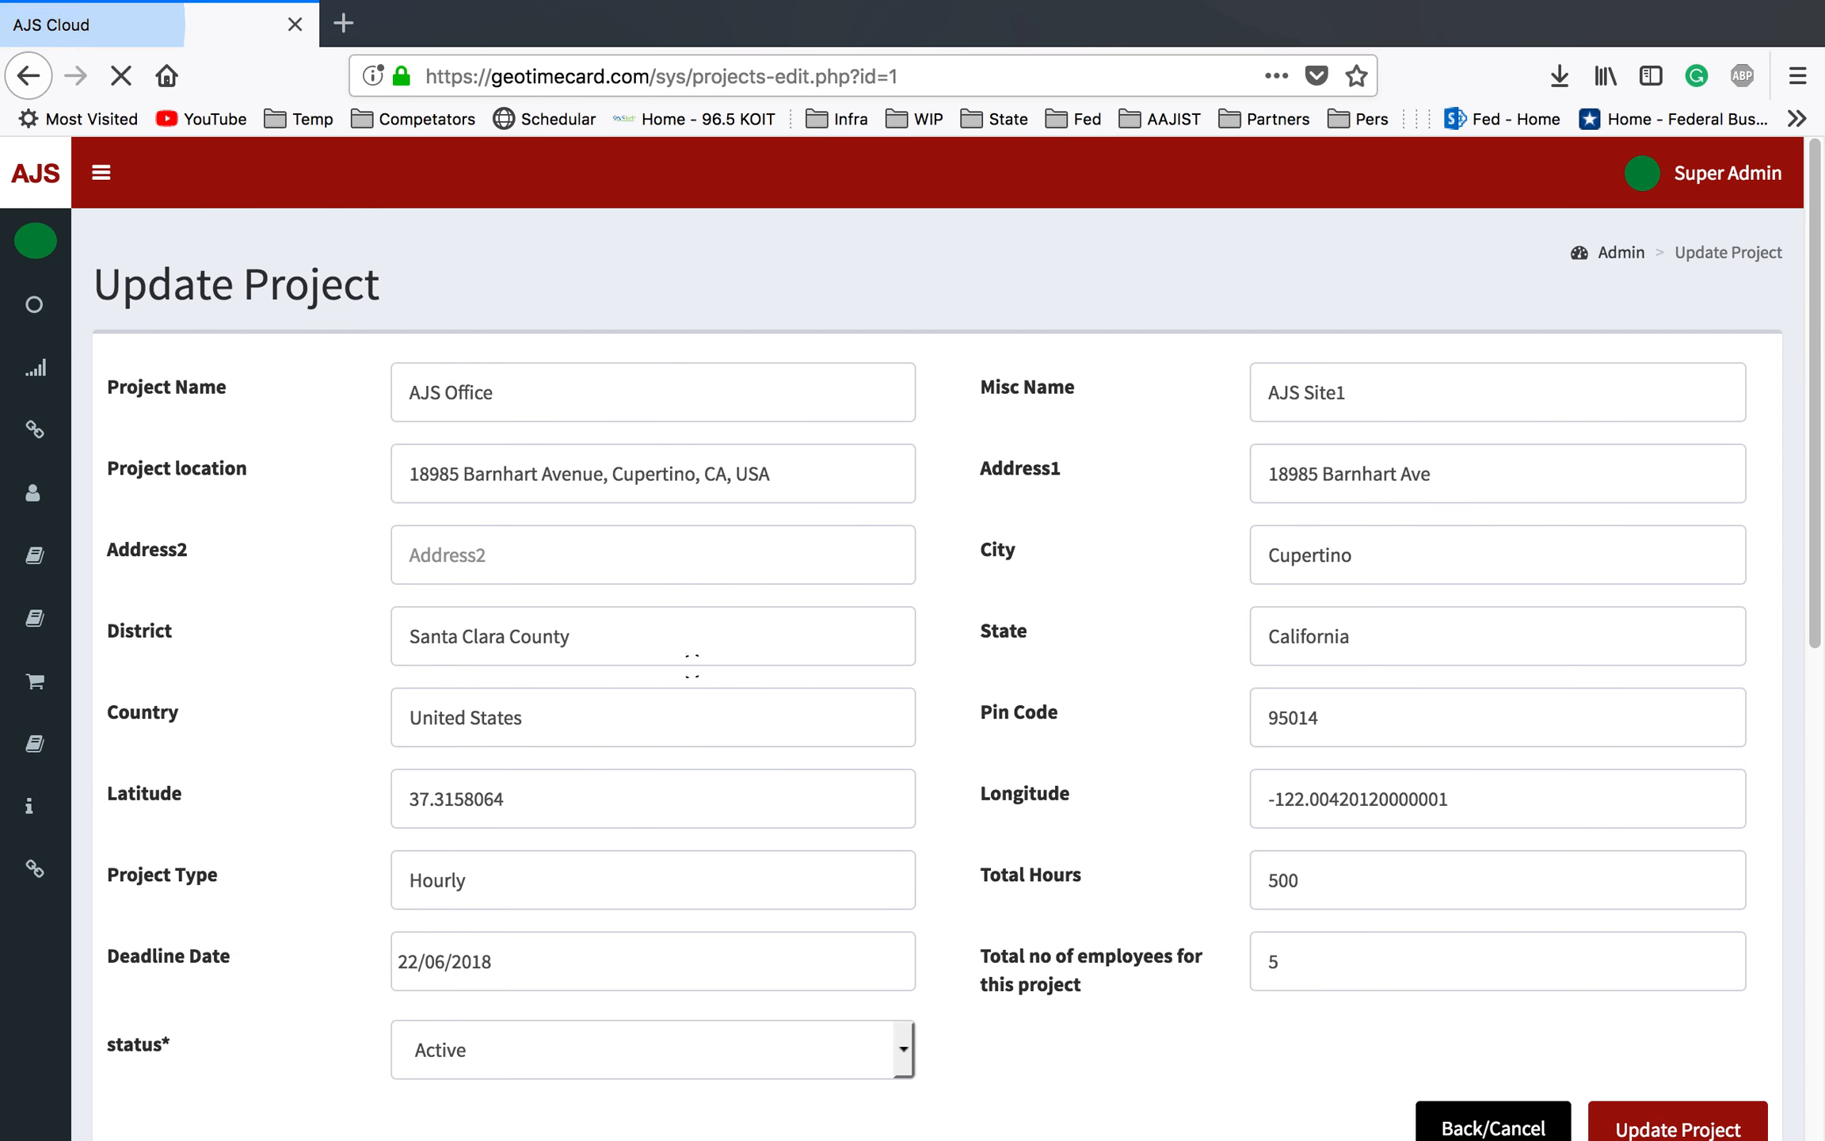
pyautogui.scroll(-10, 692, 664)
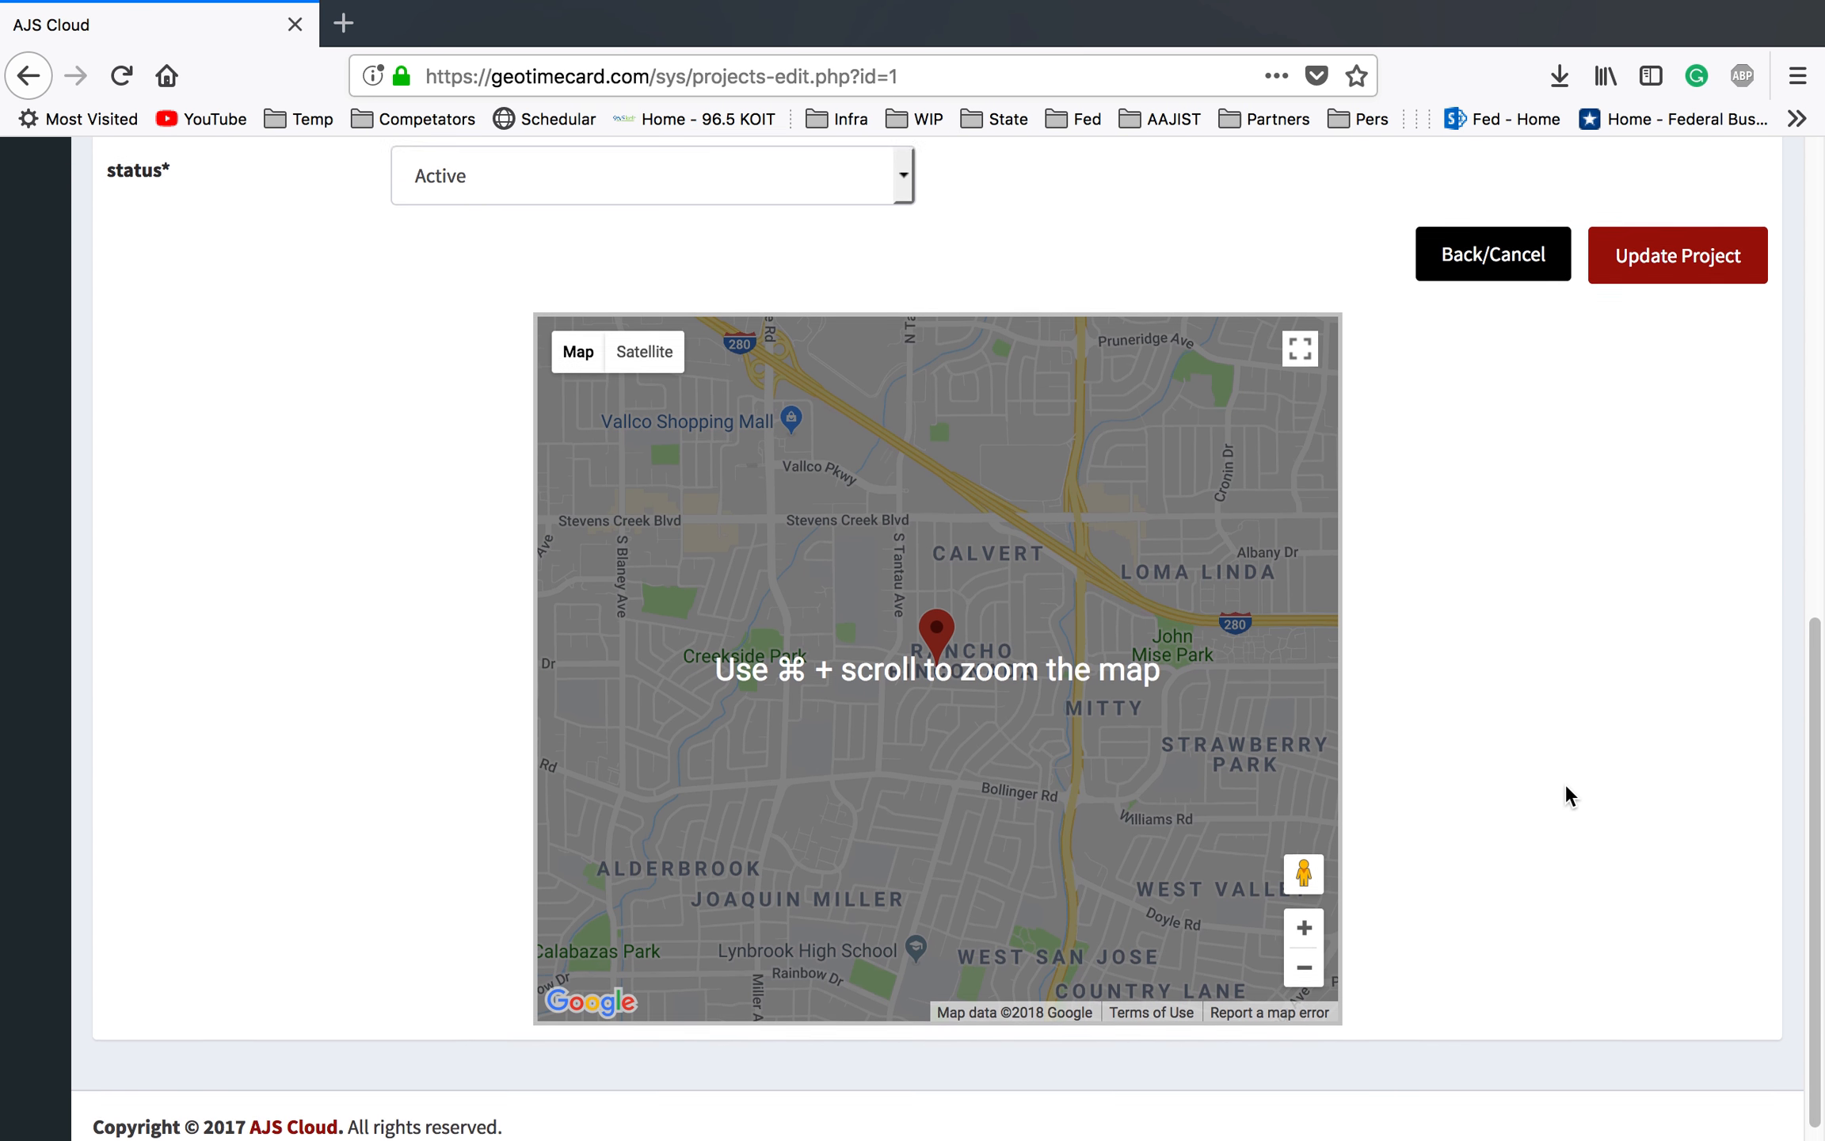
pyautogui.scroll(5, 1564, 788)
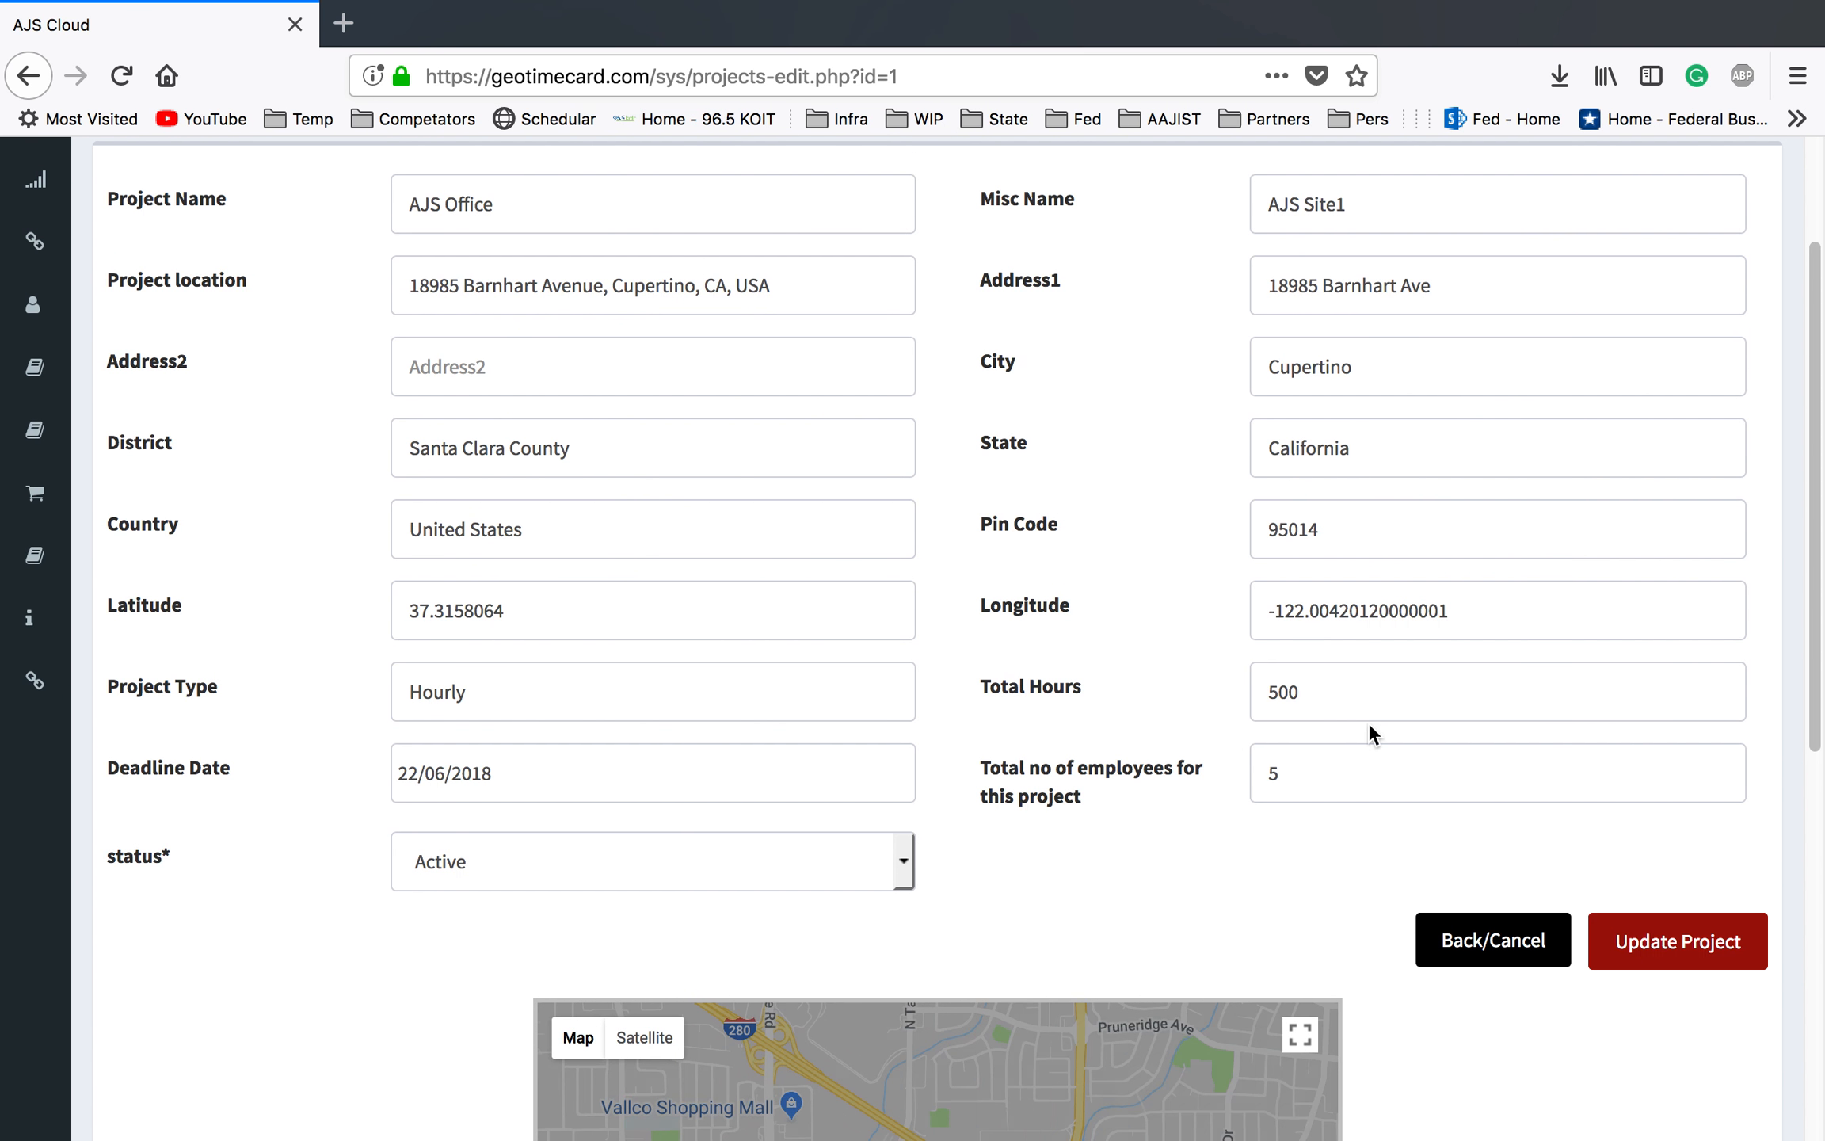
pyautogui.click(1482, 955)
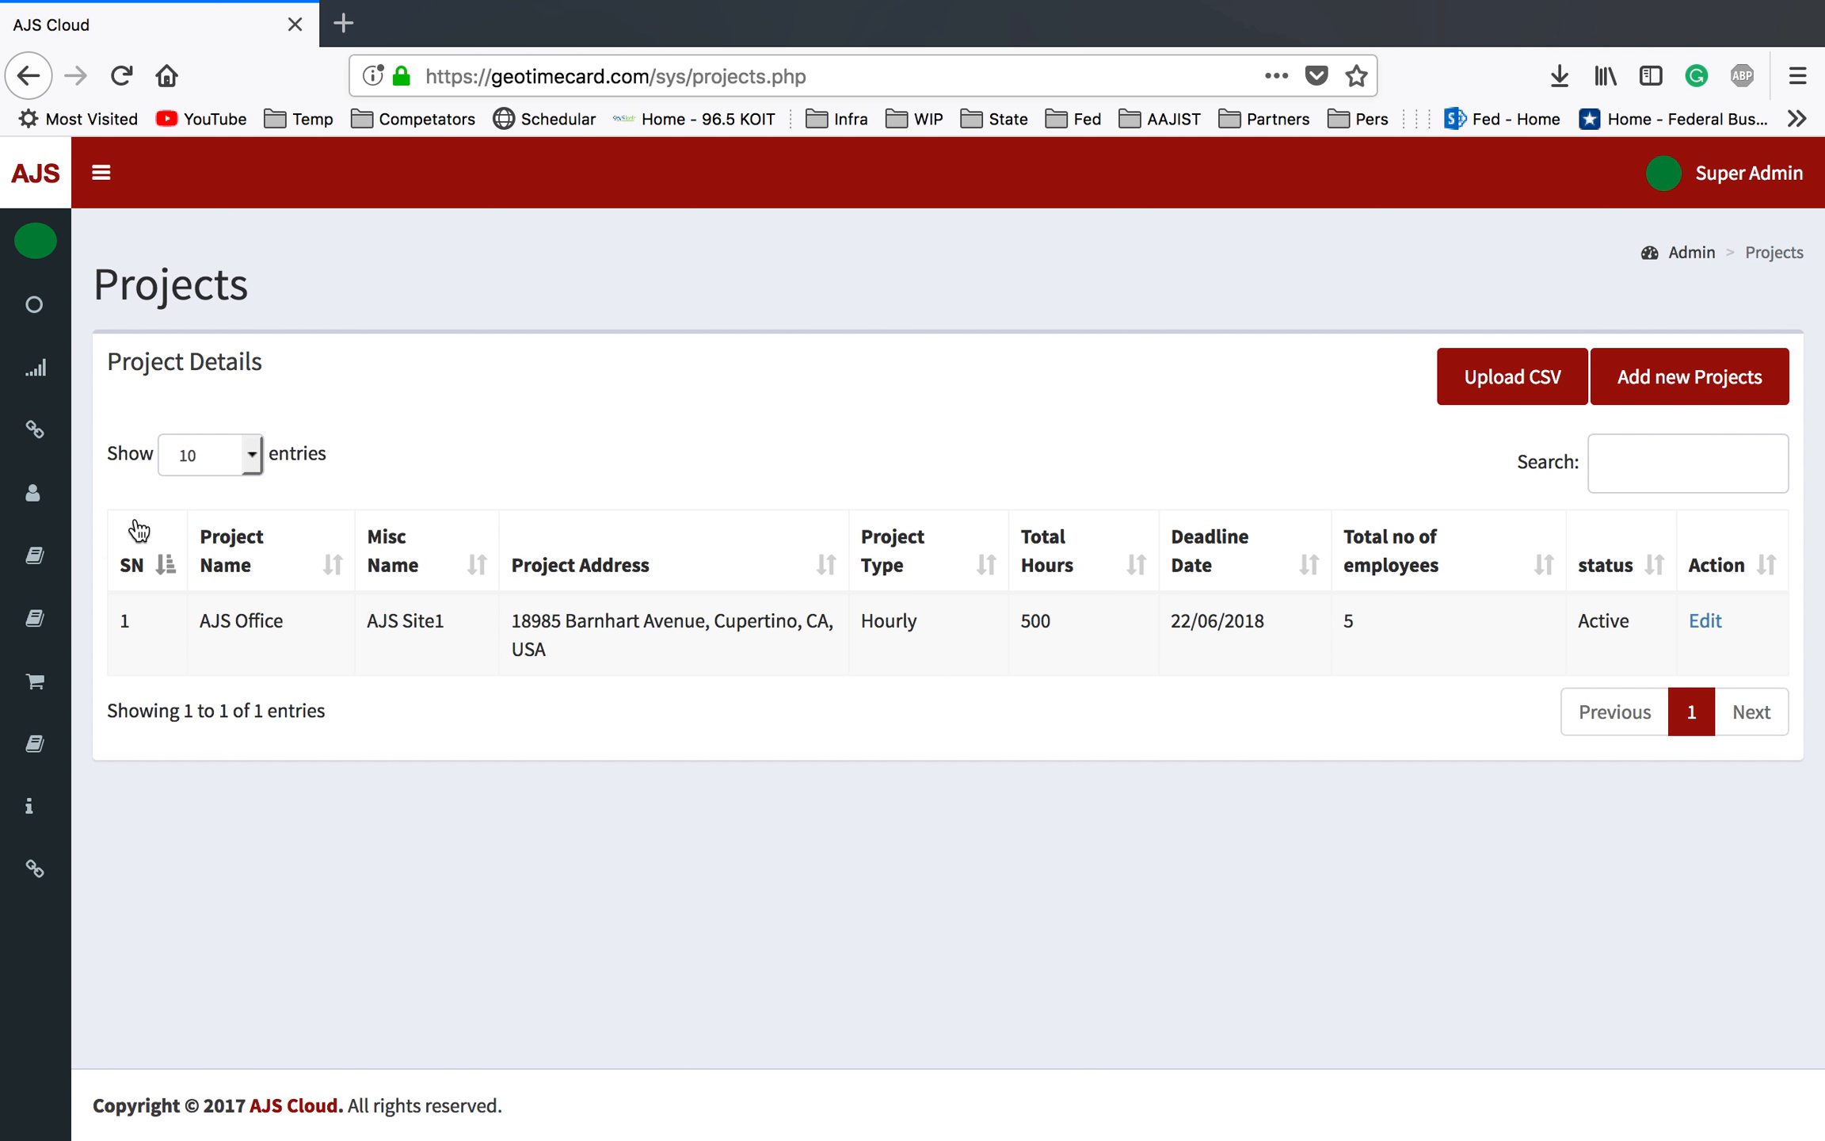
# Open the project allocation calendar for AJS Office in May 2018 and save the allocations.
pyautogui.moveTo(38, 599)
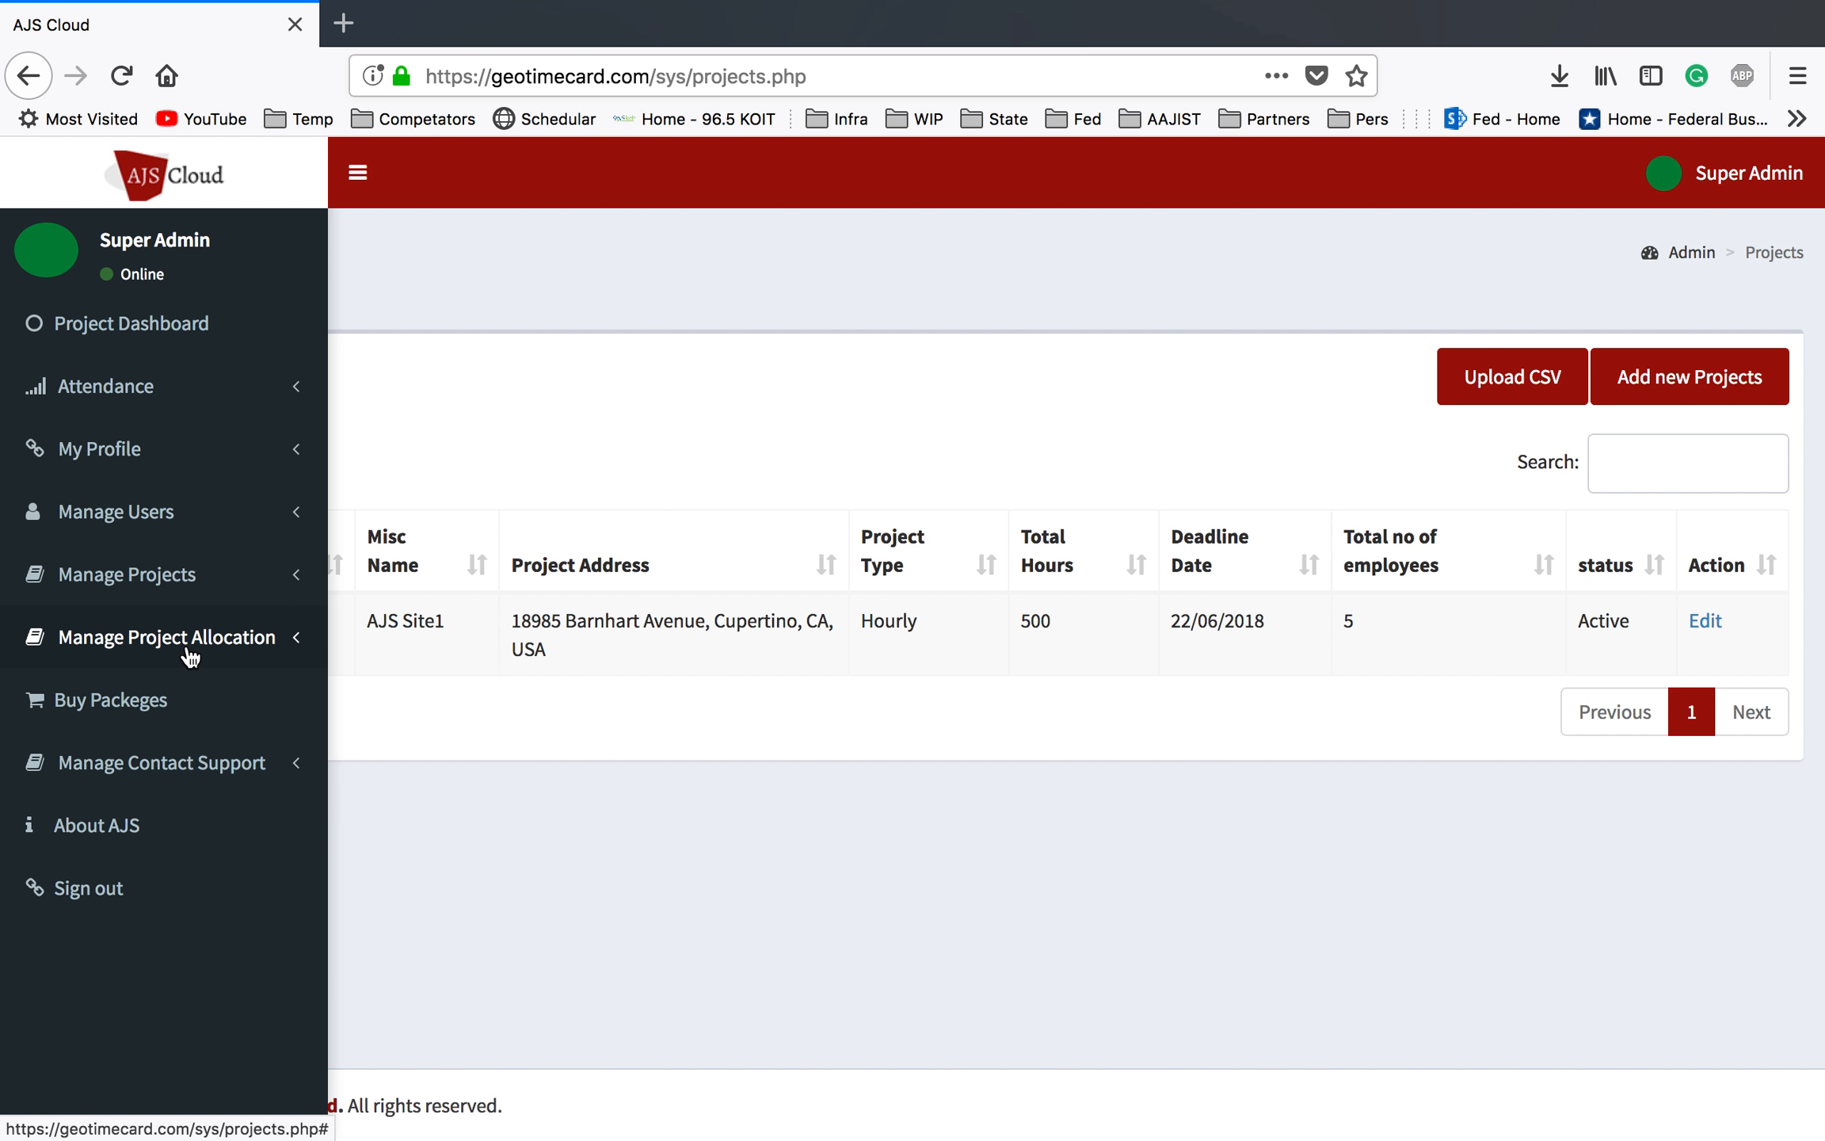
pyautogui.click(169, 638)
pyautogui.click(169, 639)
pyautogui.click(169, 639)
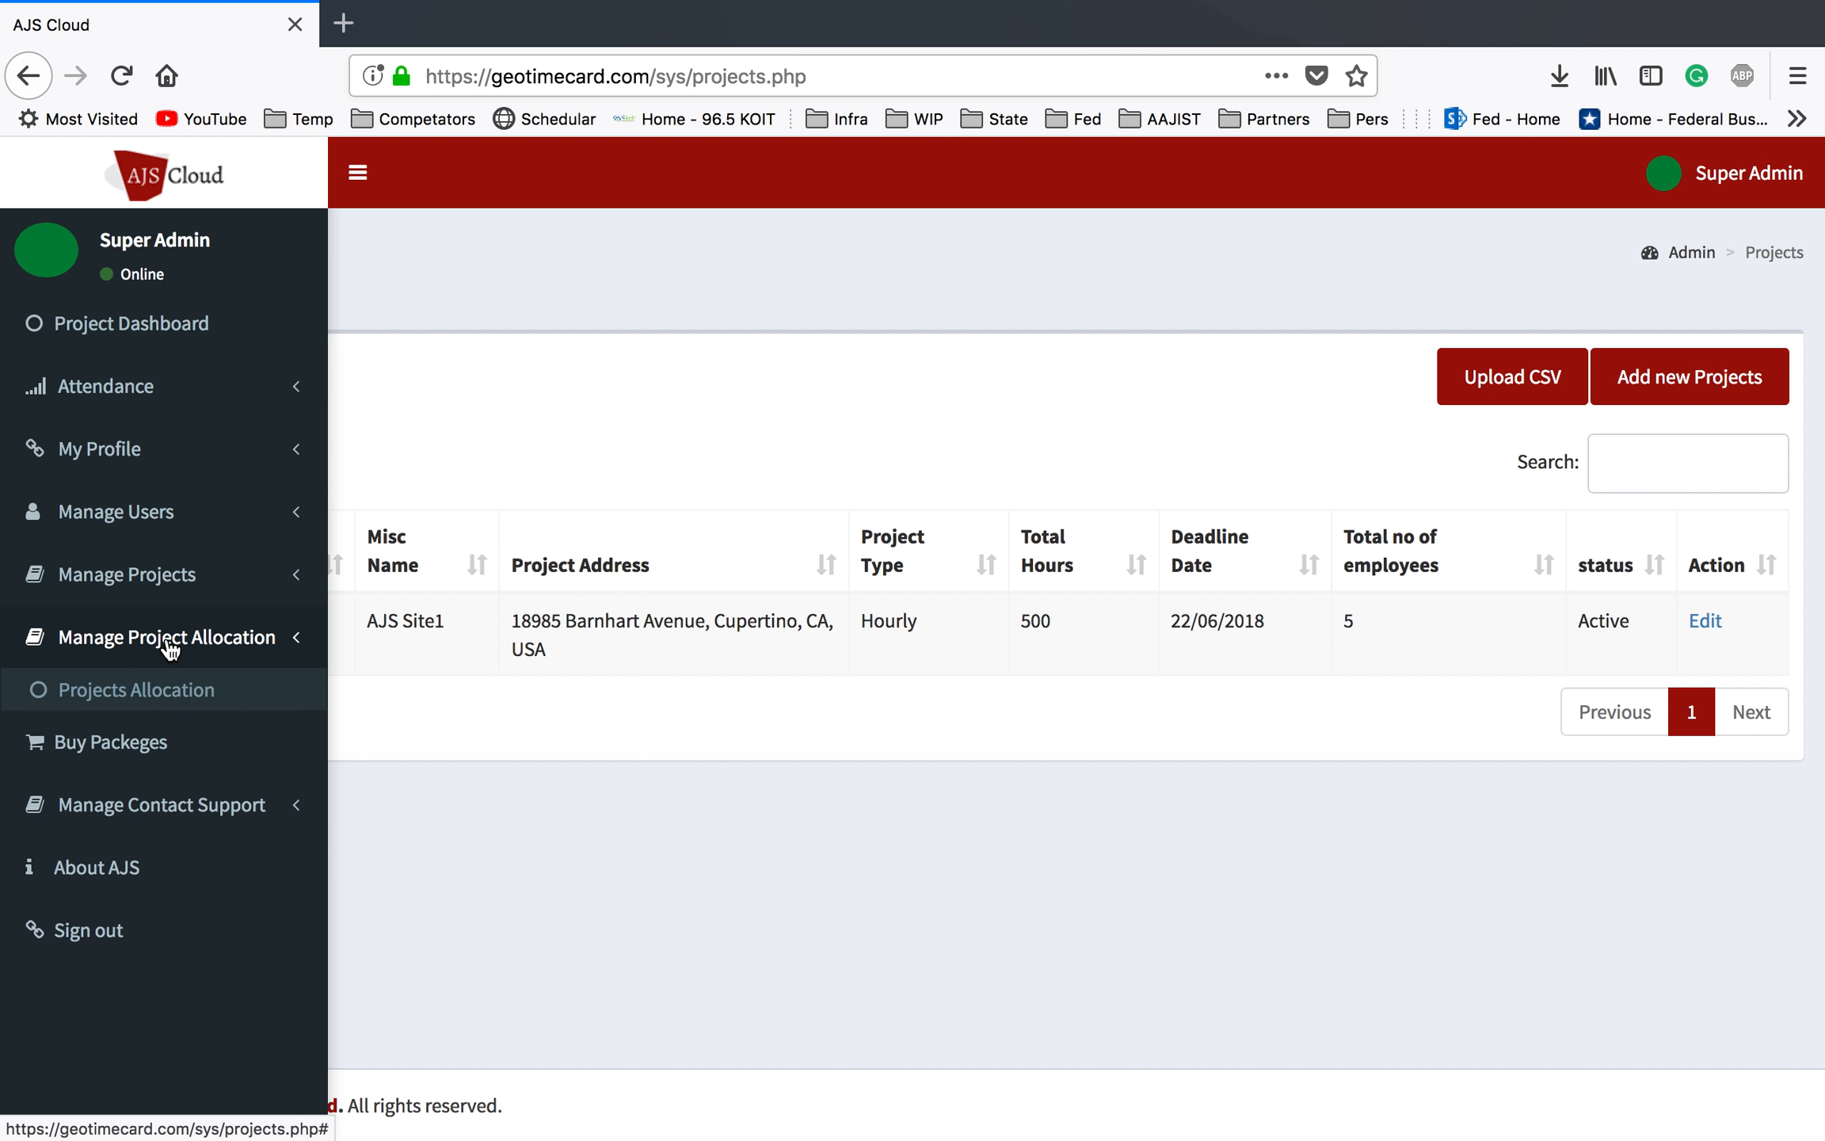
pyautogui.click(171, 691)
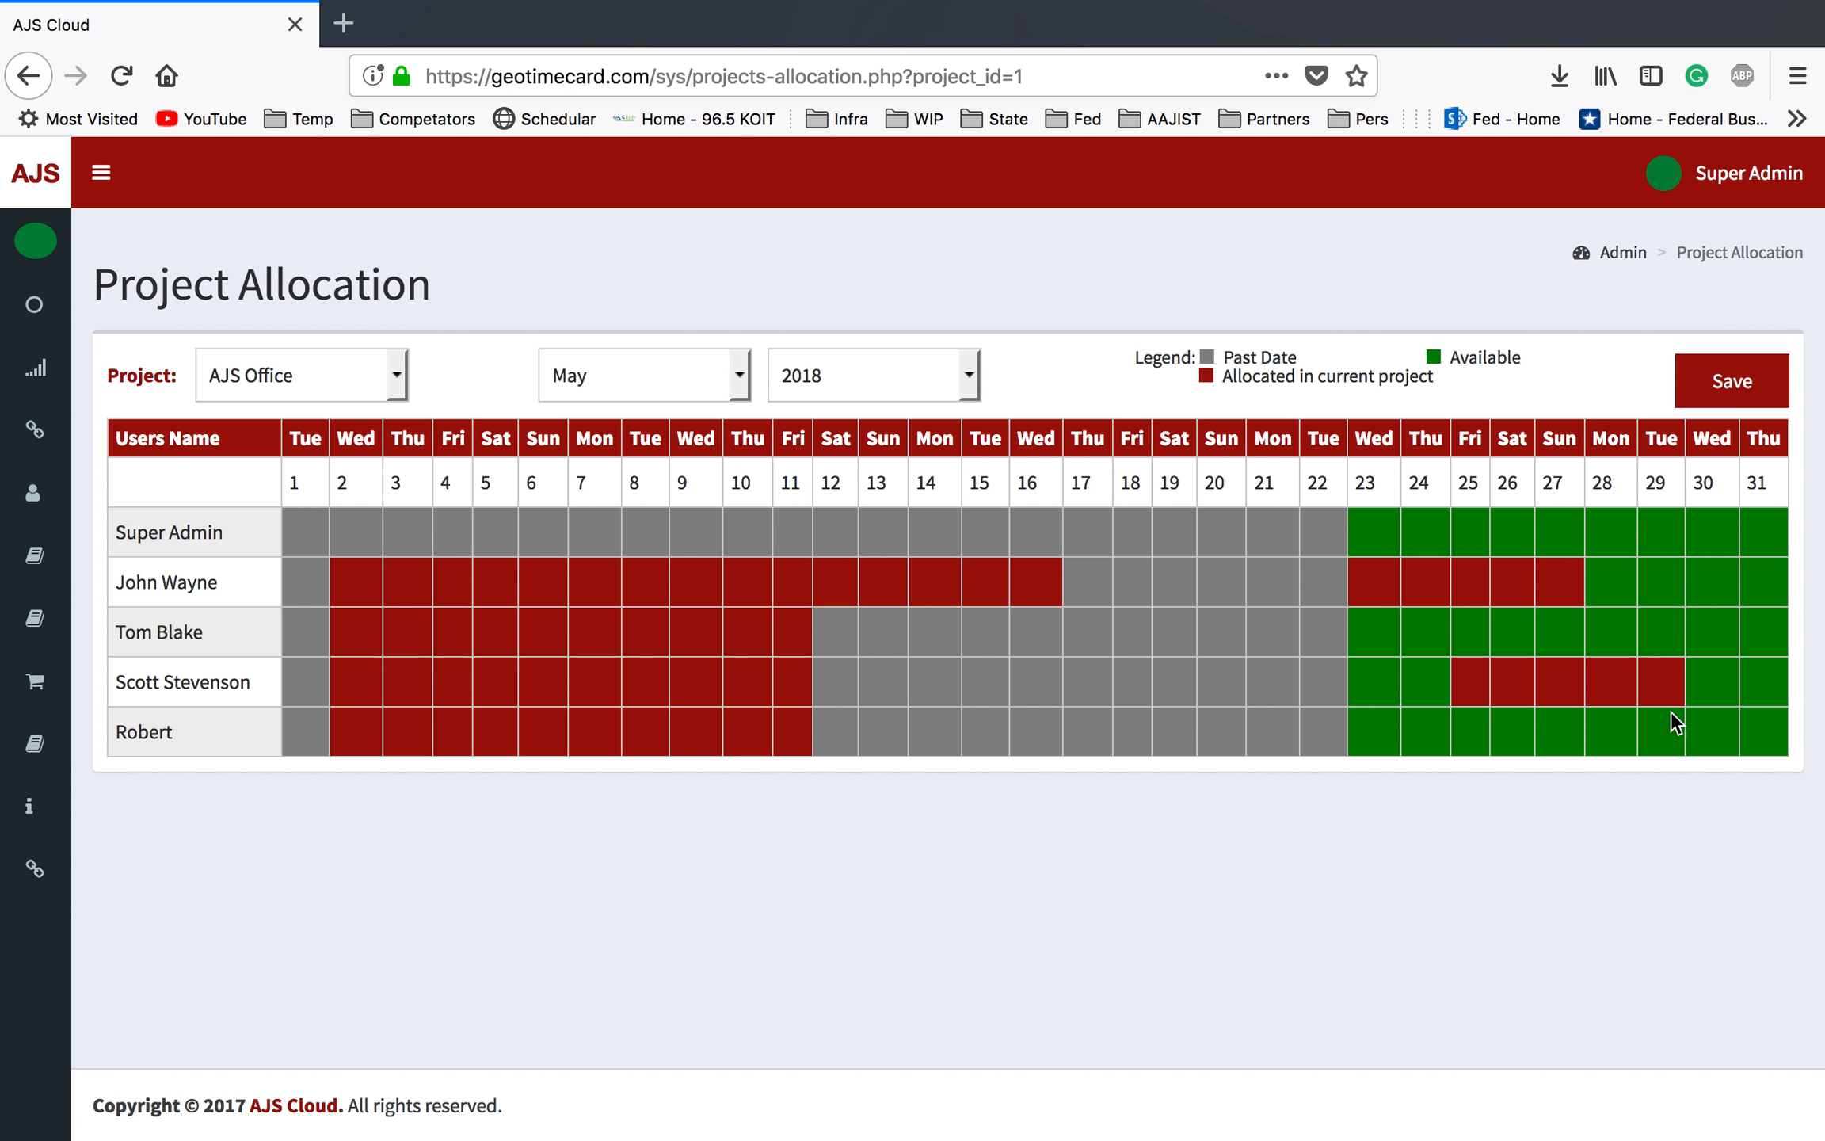
pyautogui.click(1733, 394)
# Open the project dashboard and examine the AJS Office project's estimated, used and remaining hours and its completion percentage.
pyautogui.moveTo(70, 363)
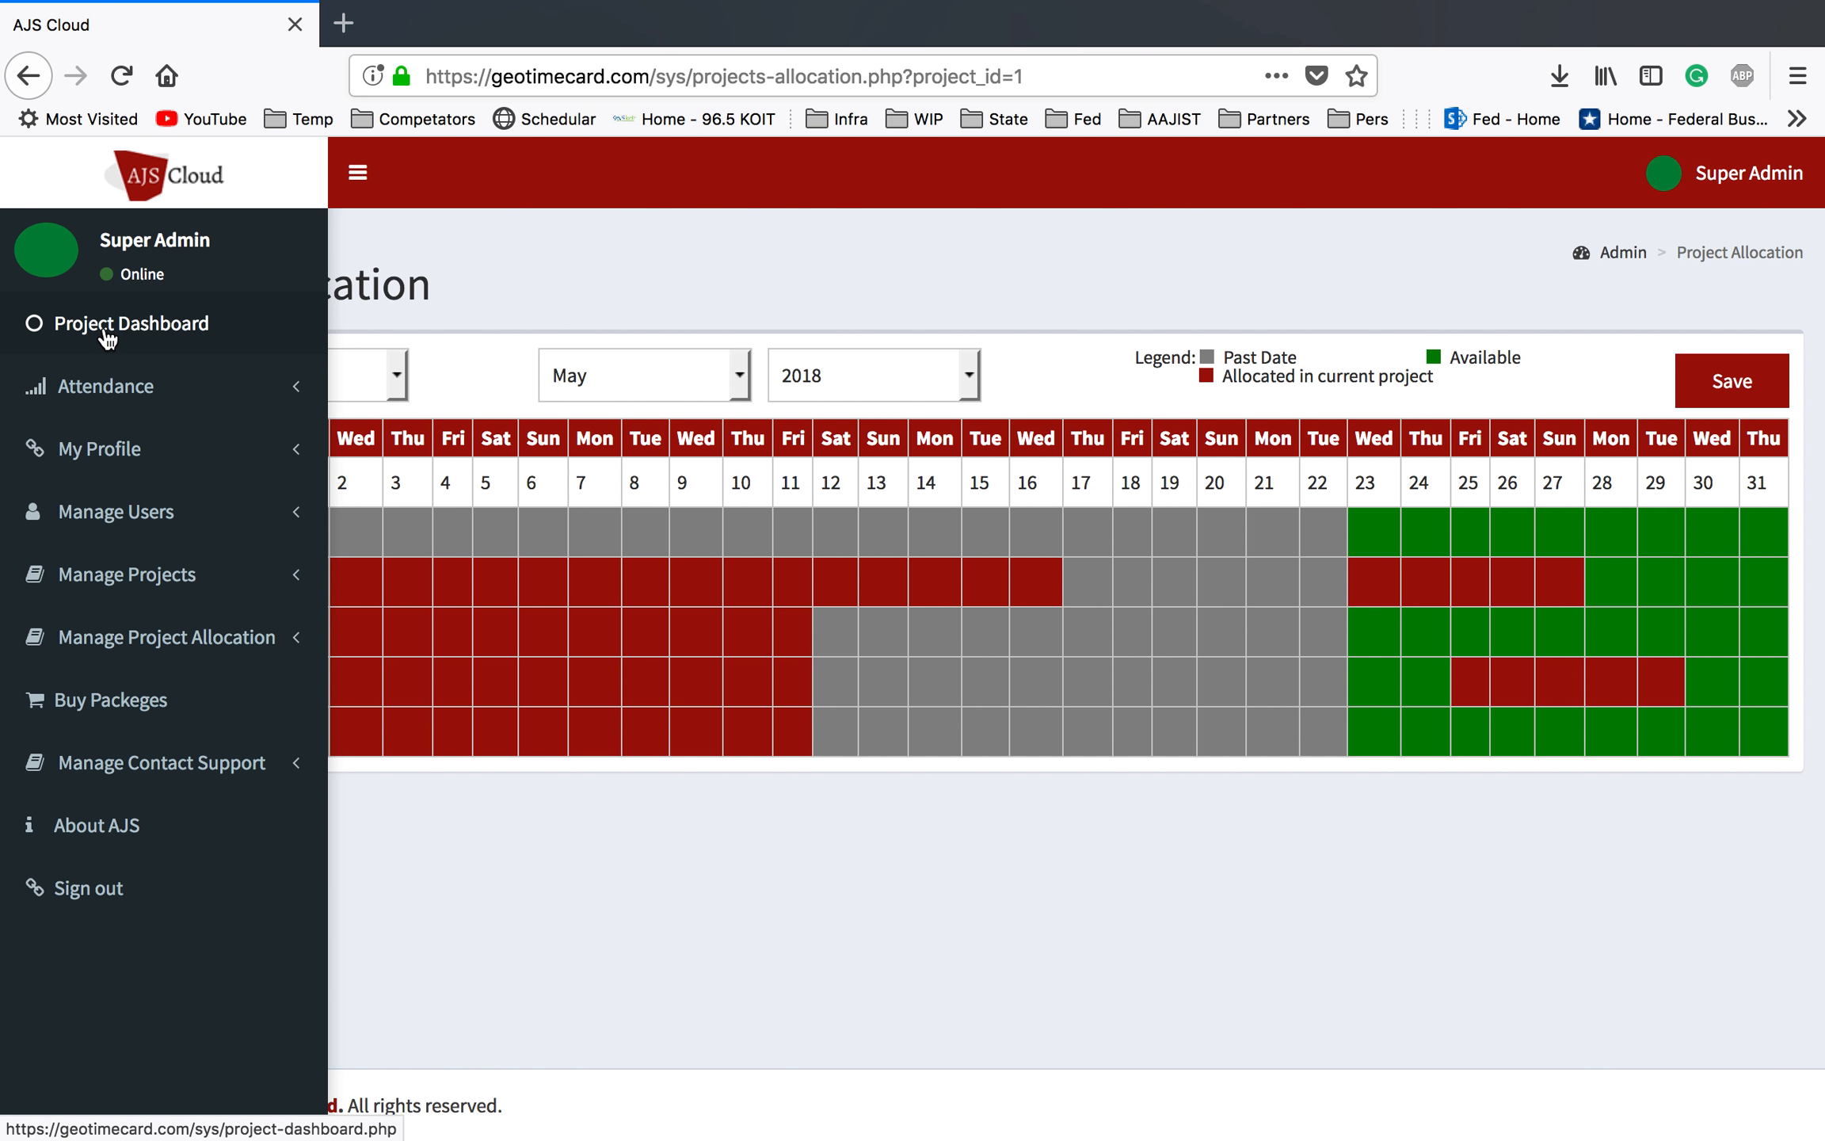
pyautogui.click(99, 333)
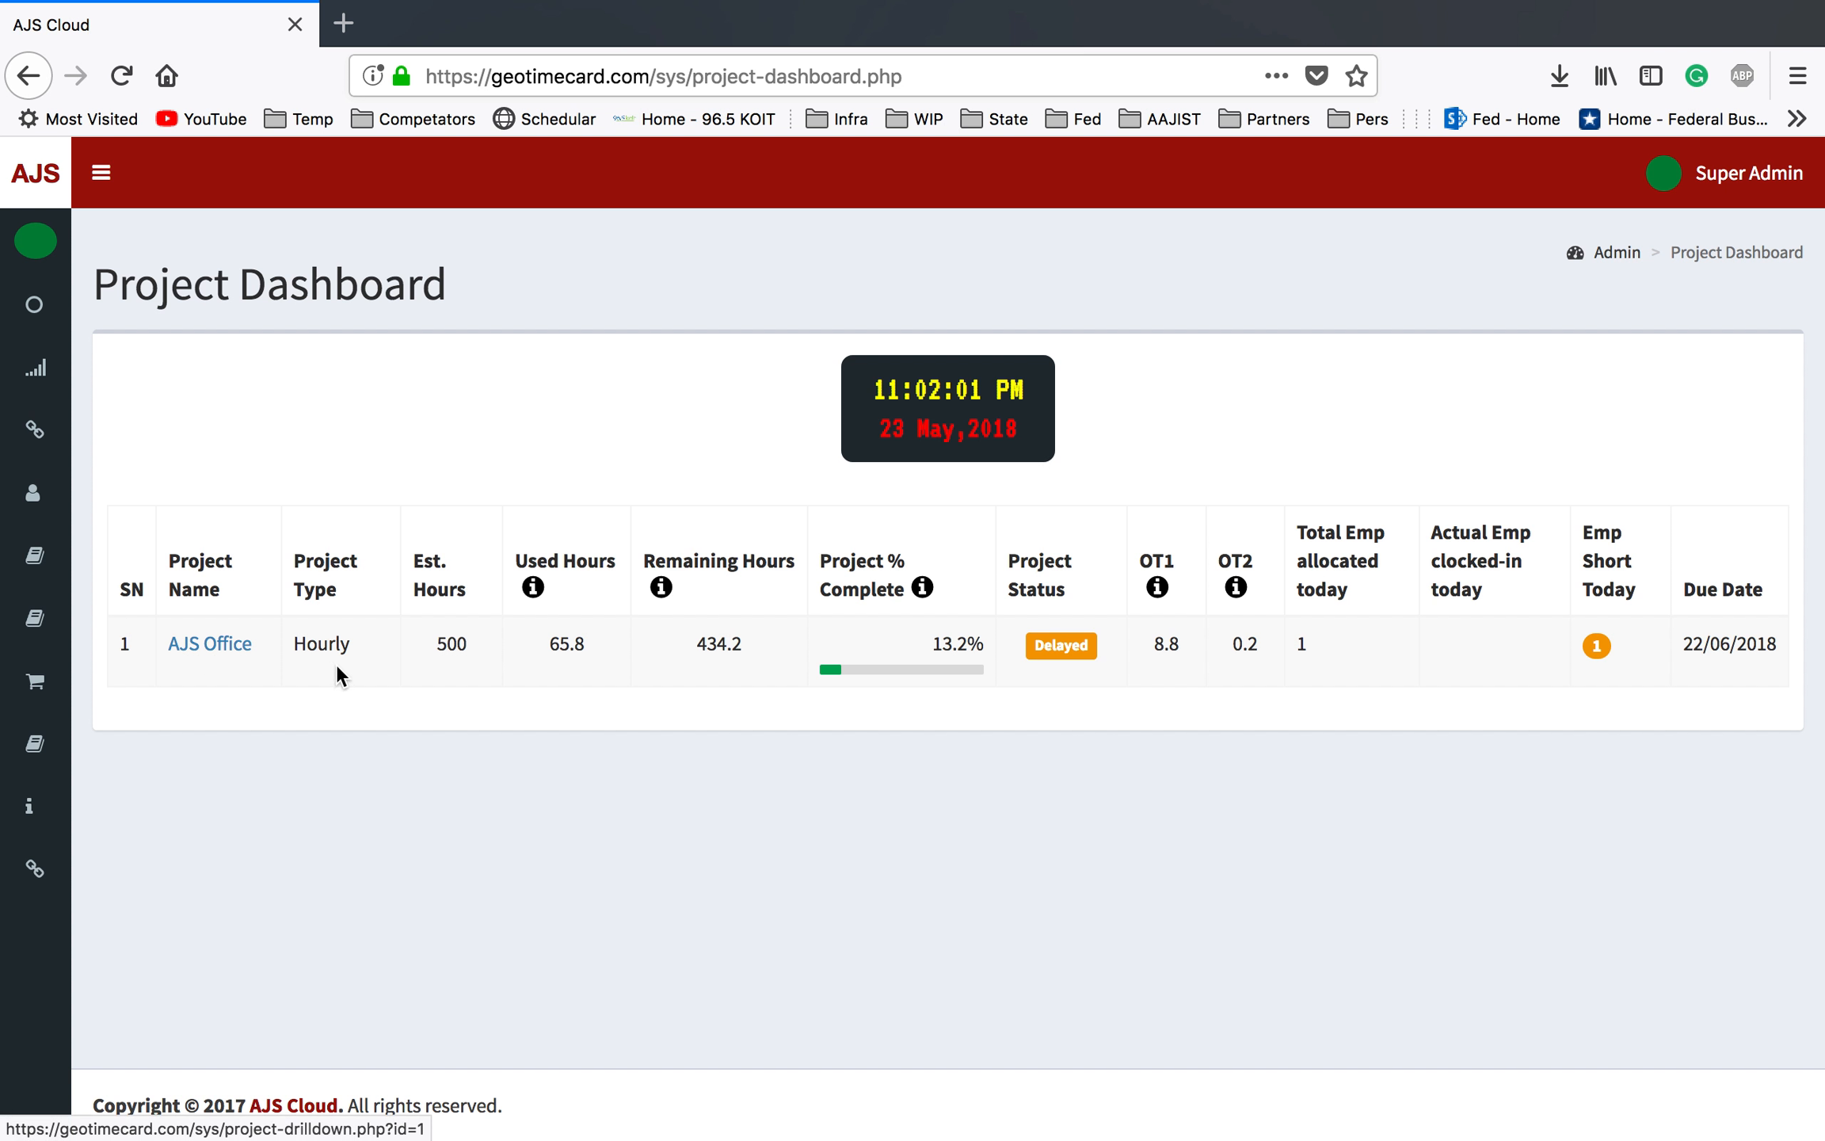
pyautogui.doubleClick(441, 645)
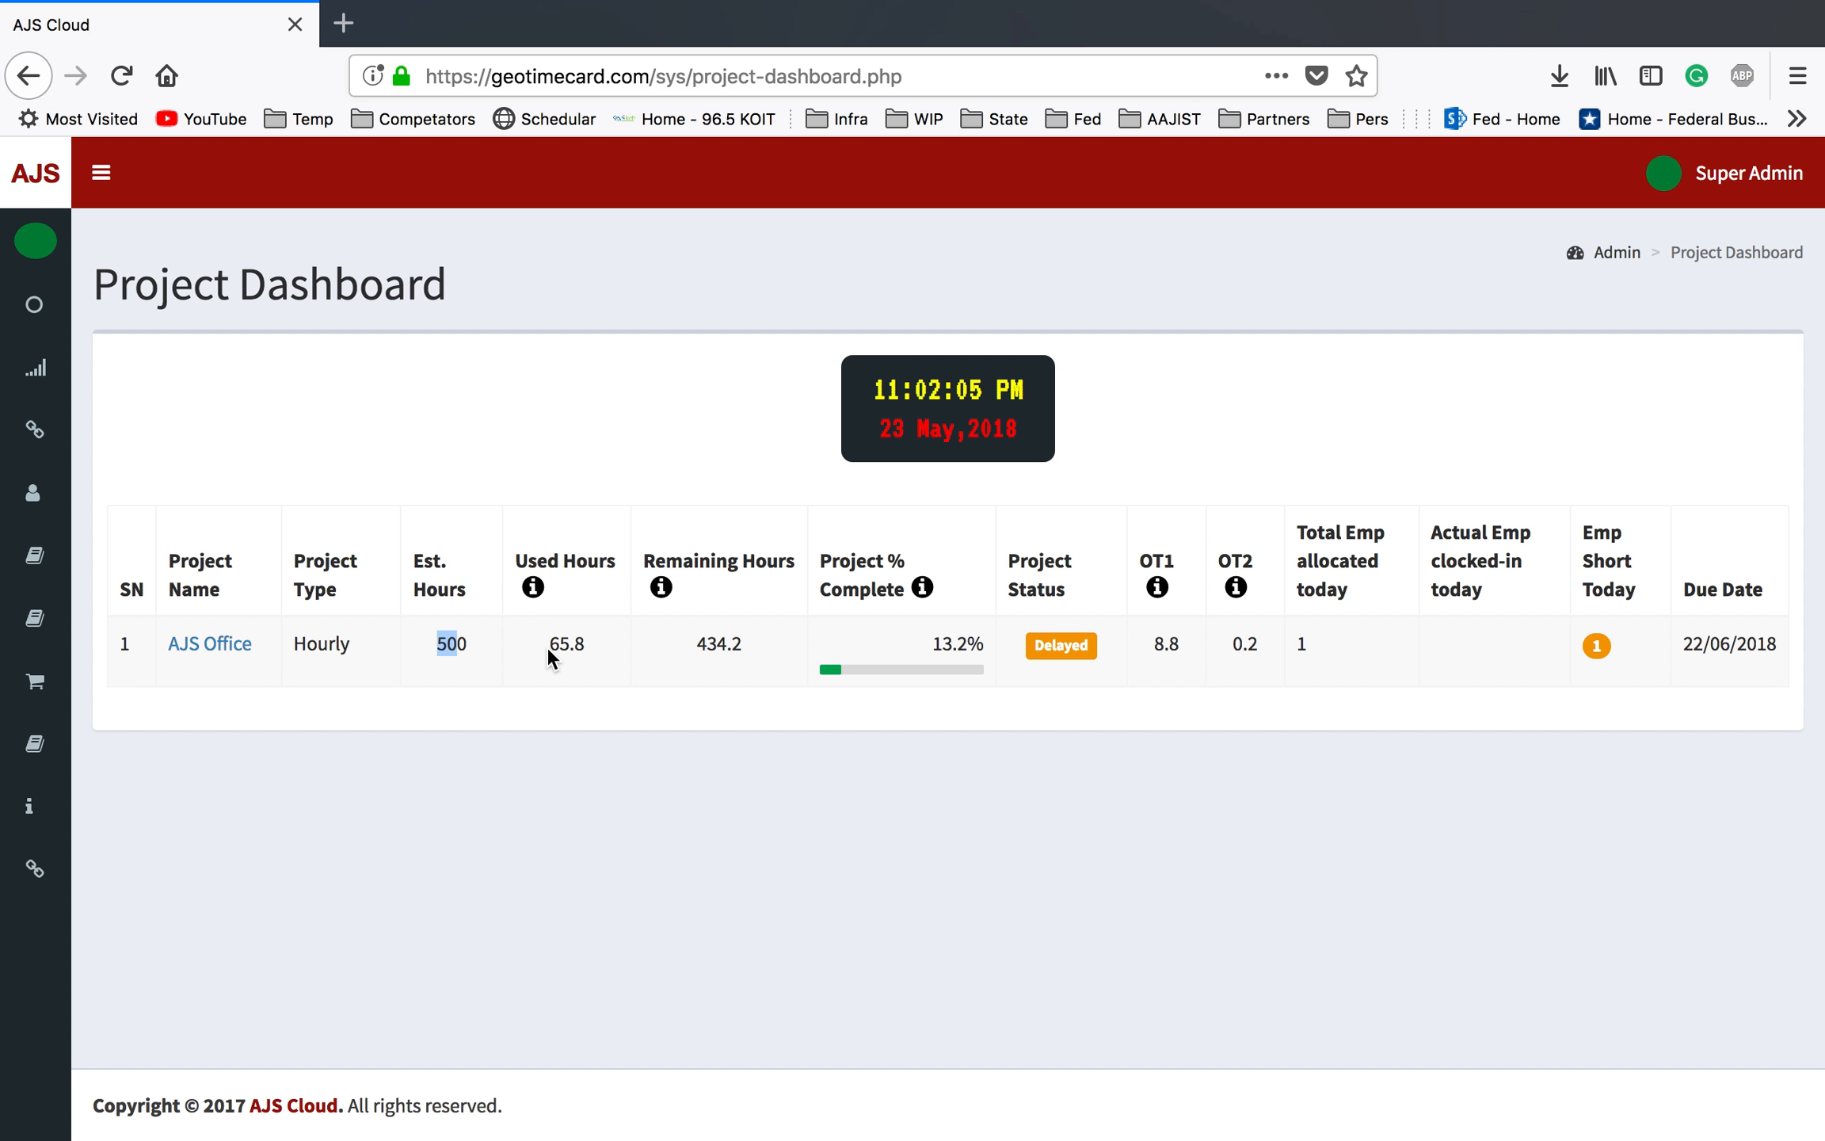
pyautogui.moveTo(546, 644); pyautogui.dragTo(593, 643)
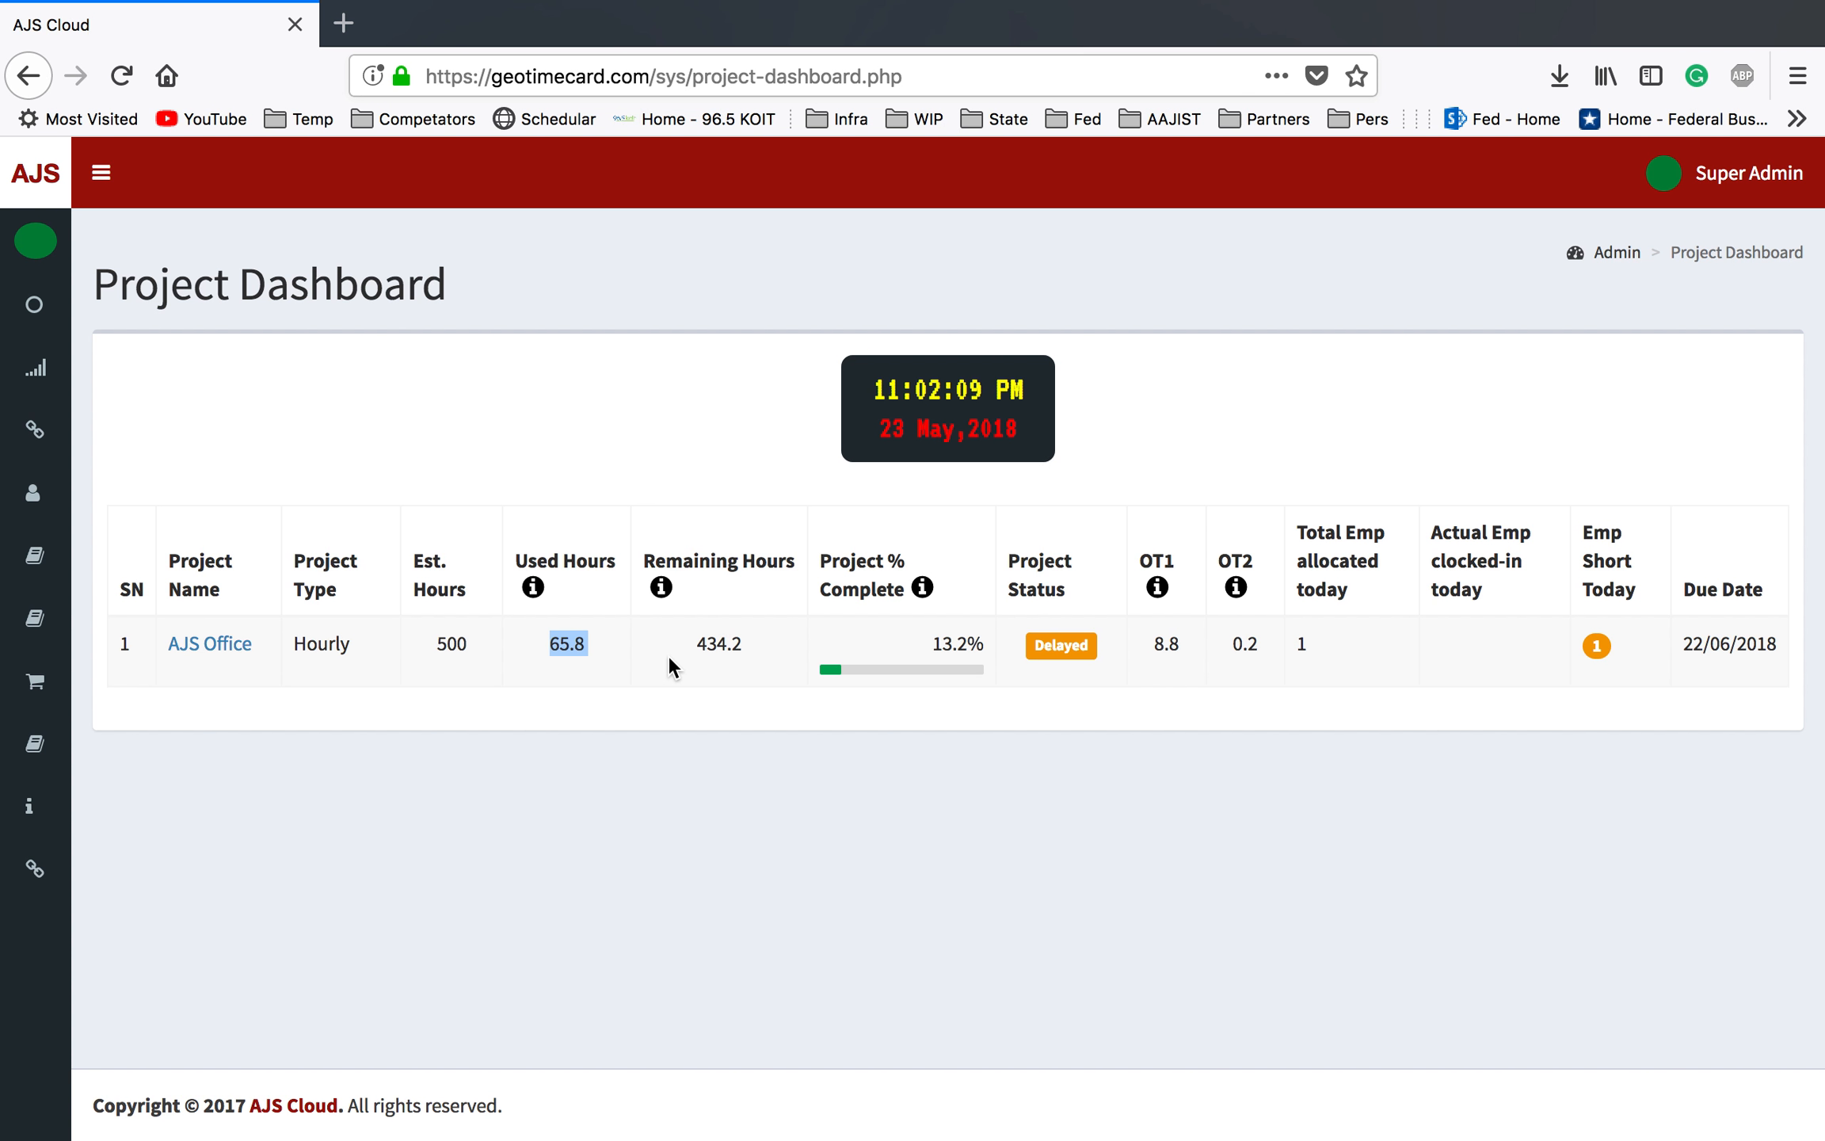
pyautogui.moveTo(696, 643); pyautogui.dragTo(745, 645)
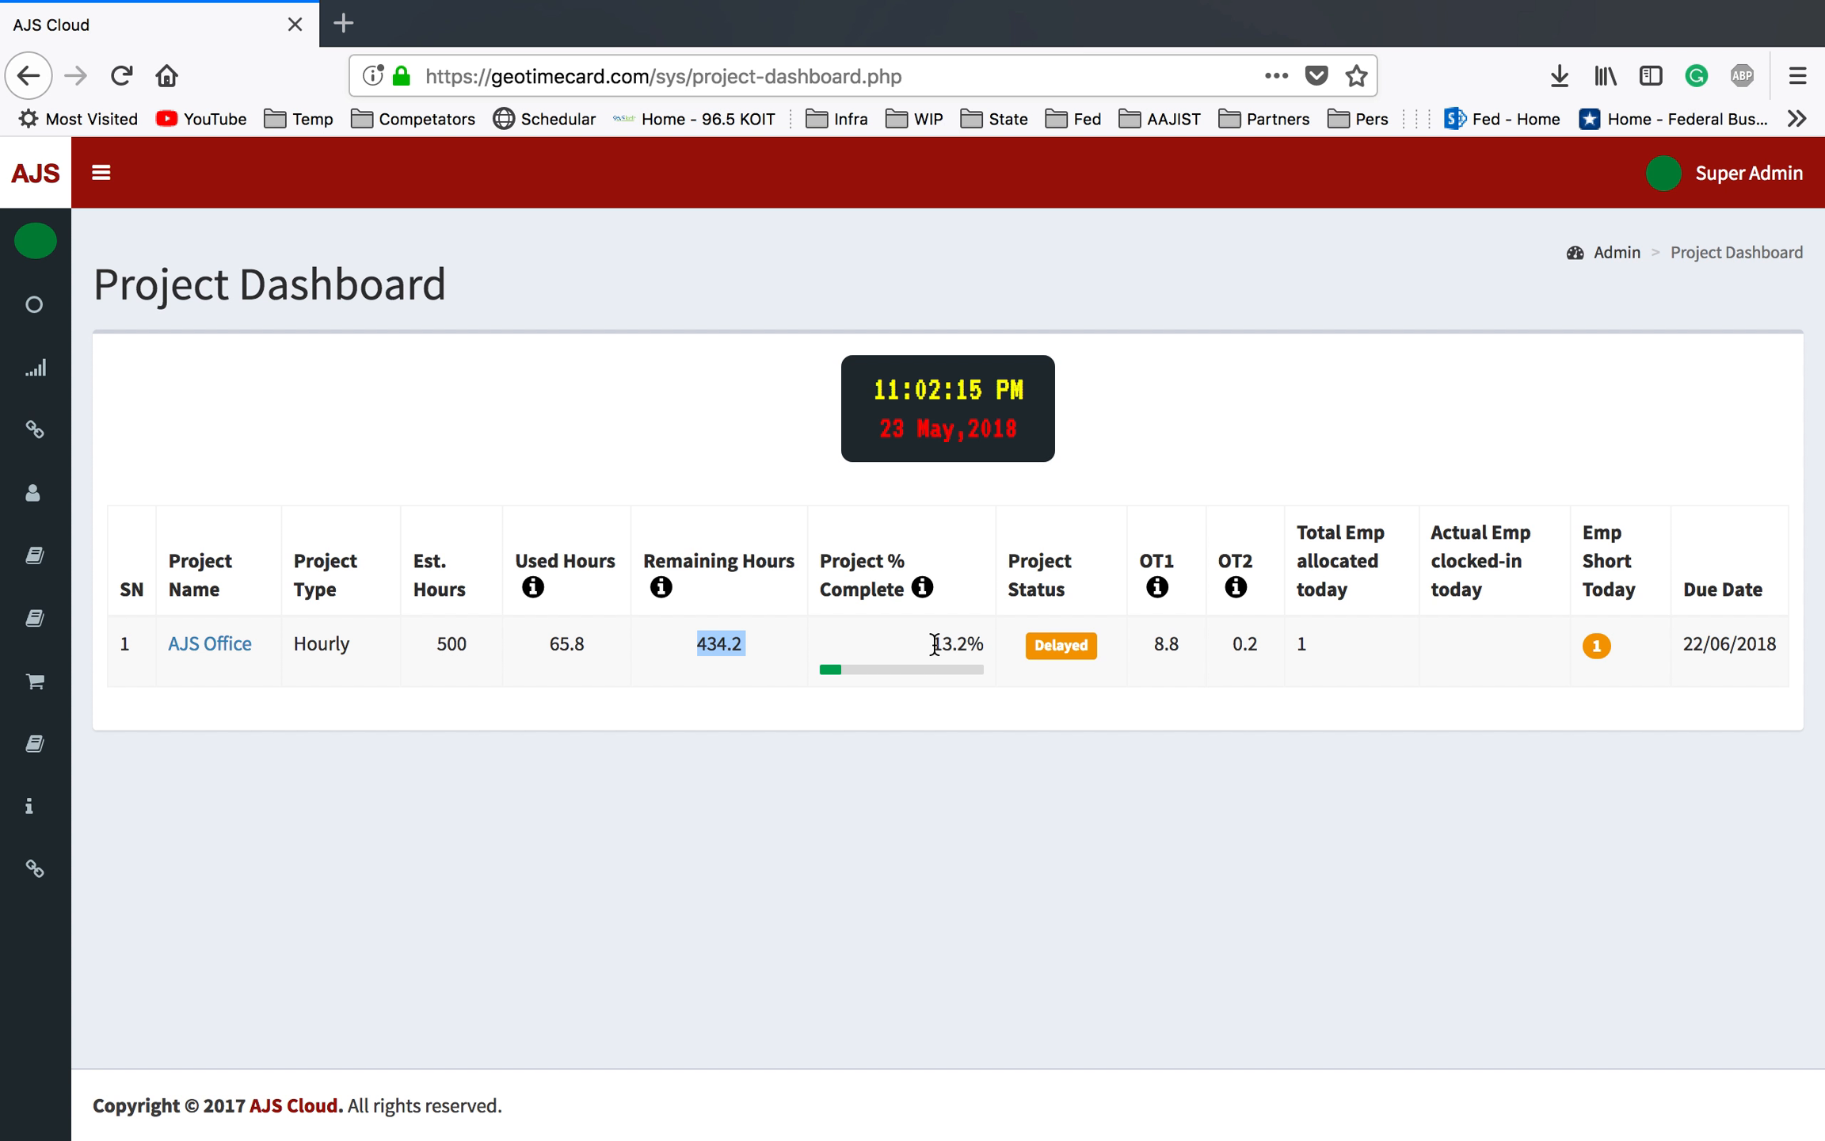
pyautogui.moveTo(935, 643); pyautogui.dragTo(981, 641)
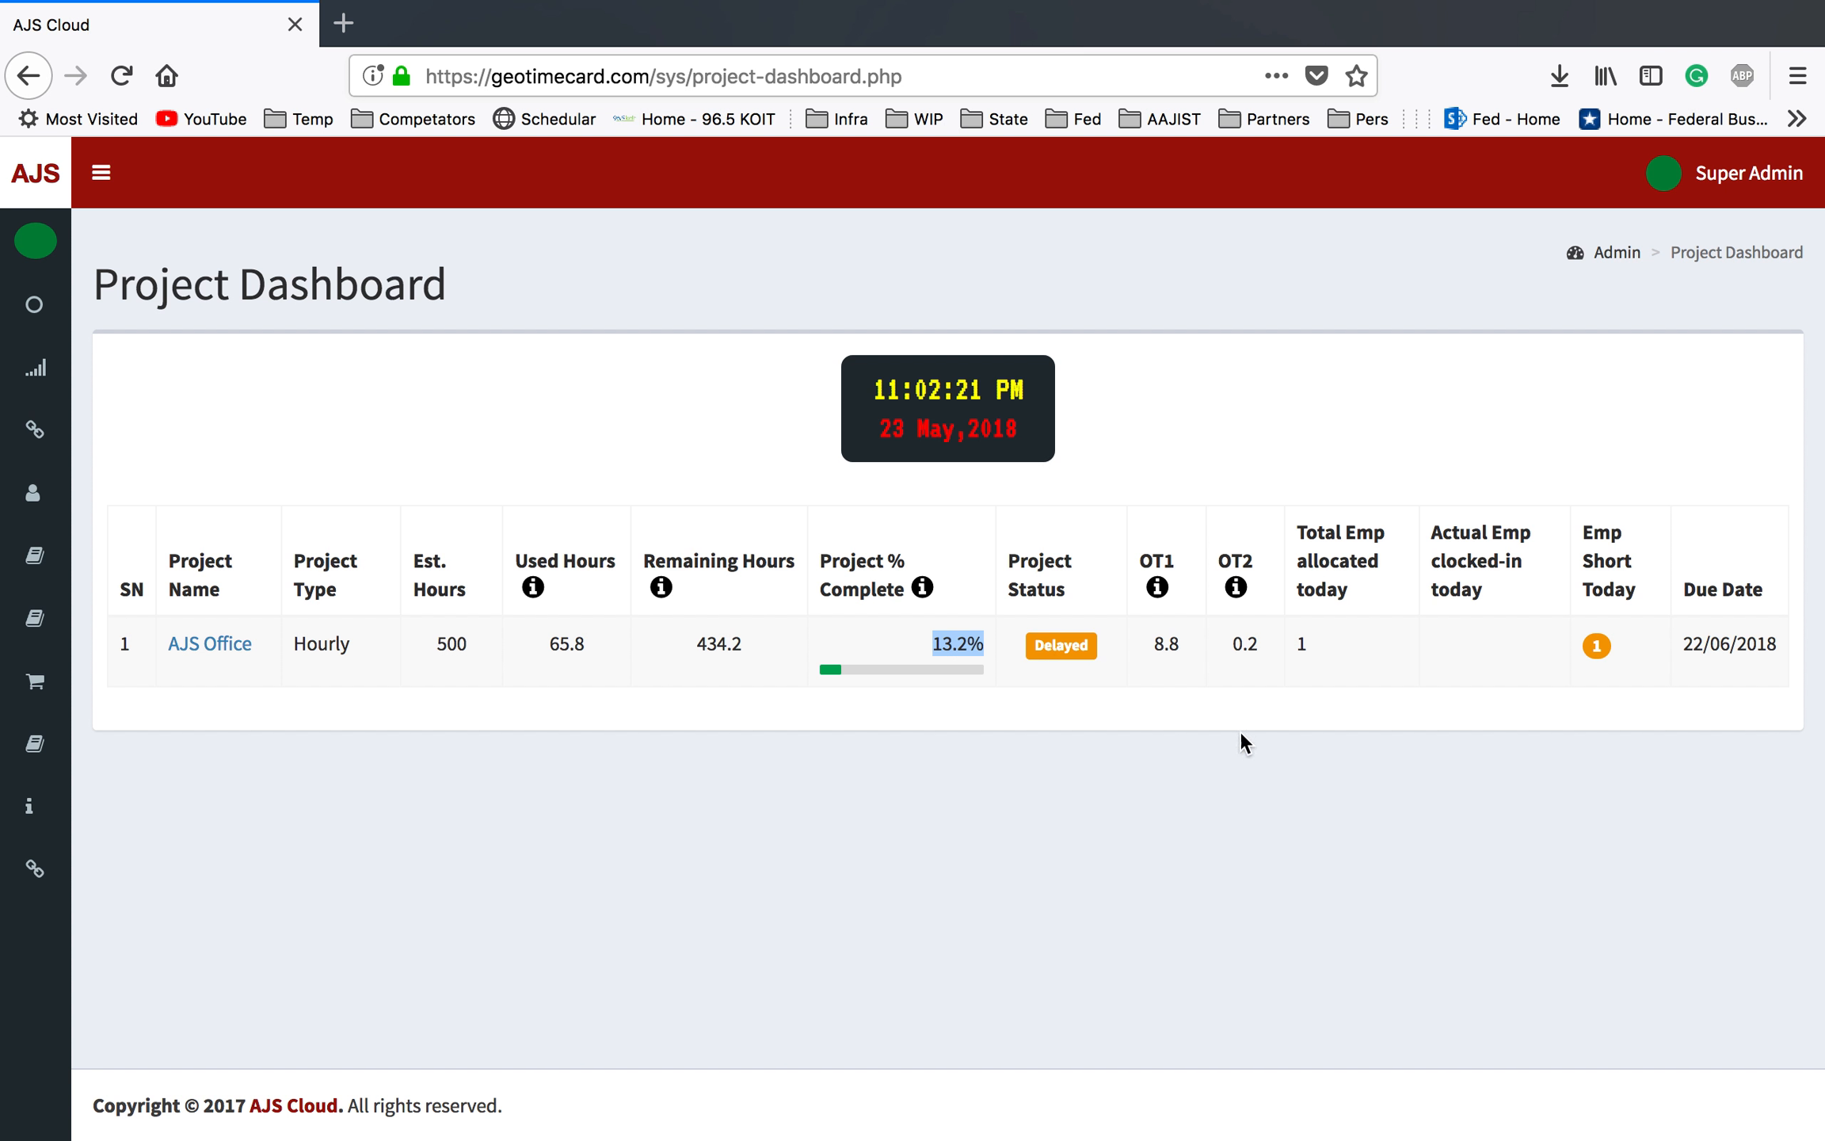
# Examine the AJS Office project's employee allocation and shortage for today, due date, and OT1 and OT2 overtime figures.
pyautogui.doubleClick(1302, 643)
pyautogui.moveTo(1585, 534); pyautogui.dragTo(1626, 590)
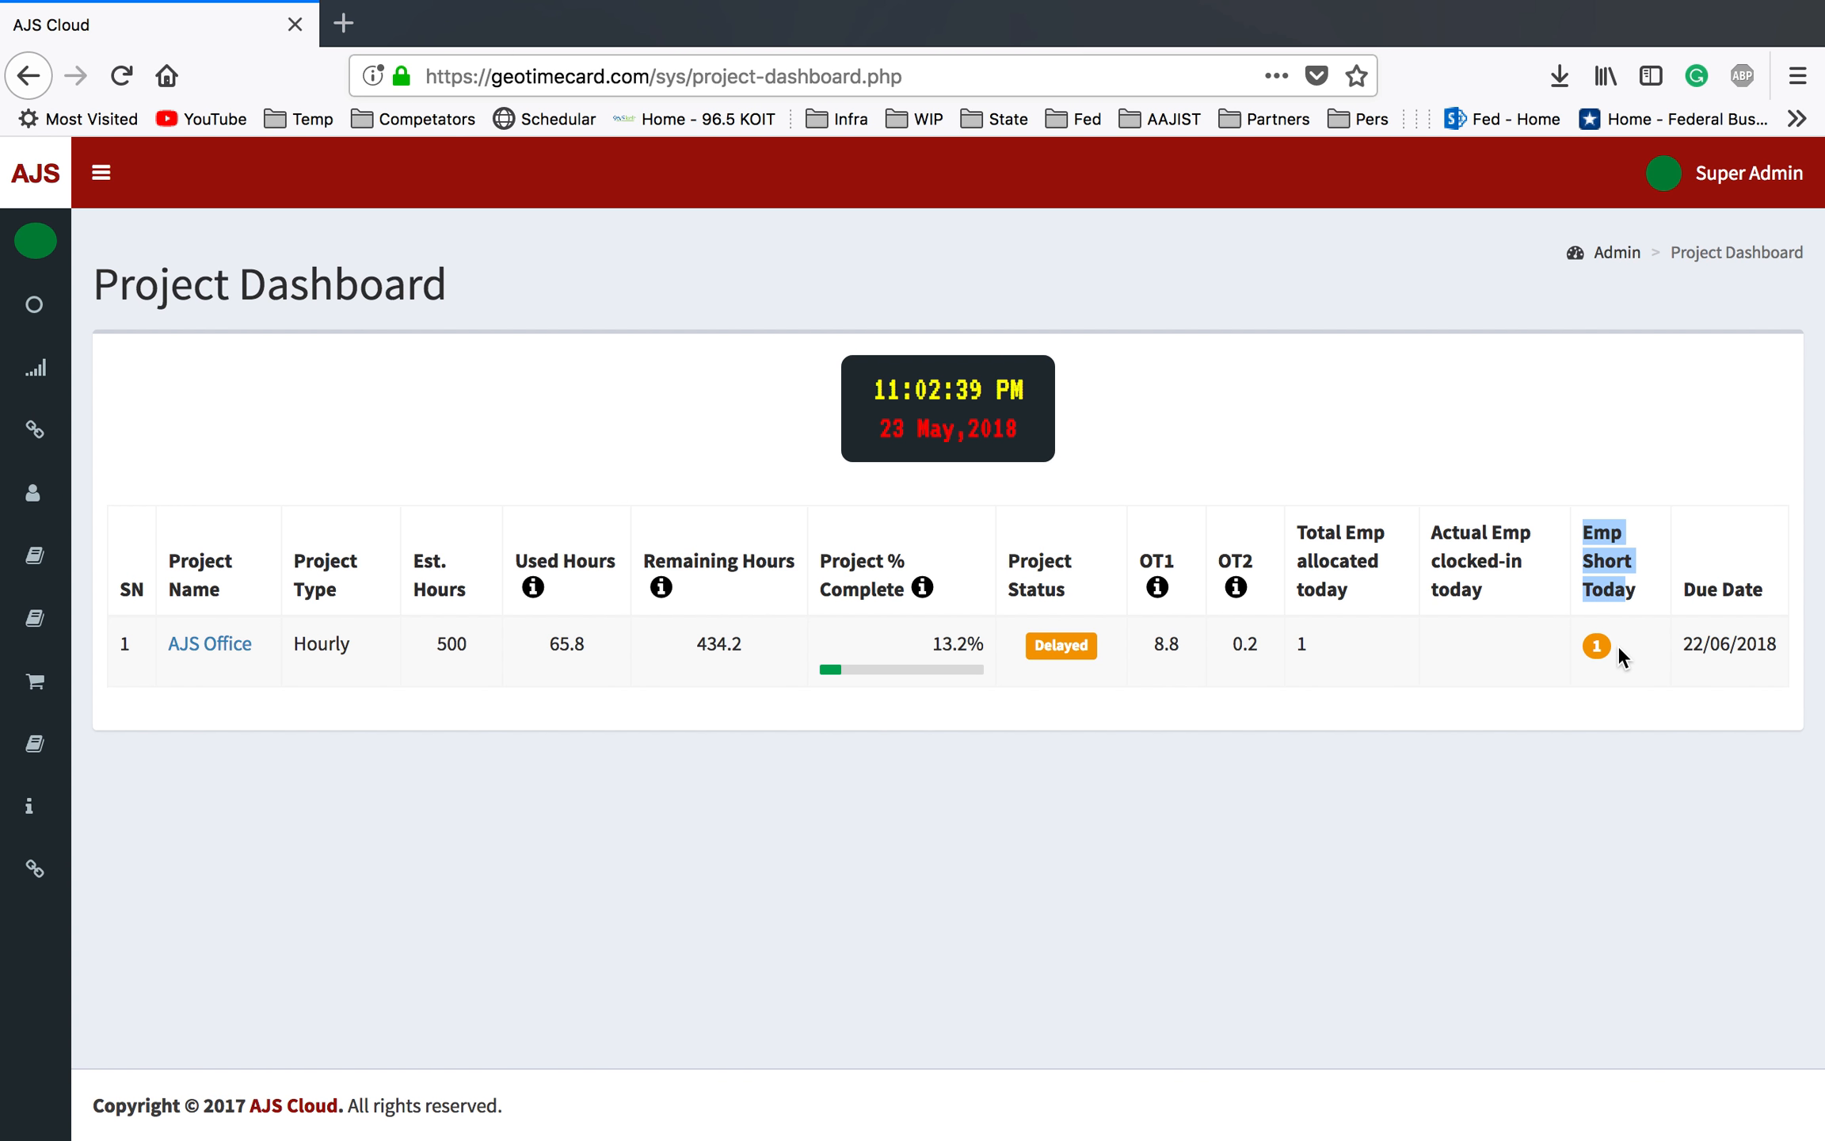
pyautogui.moveTo(1685, 643); pyautogui.dragTo(1767, 646)
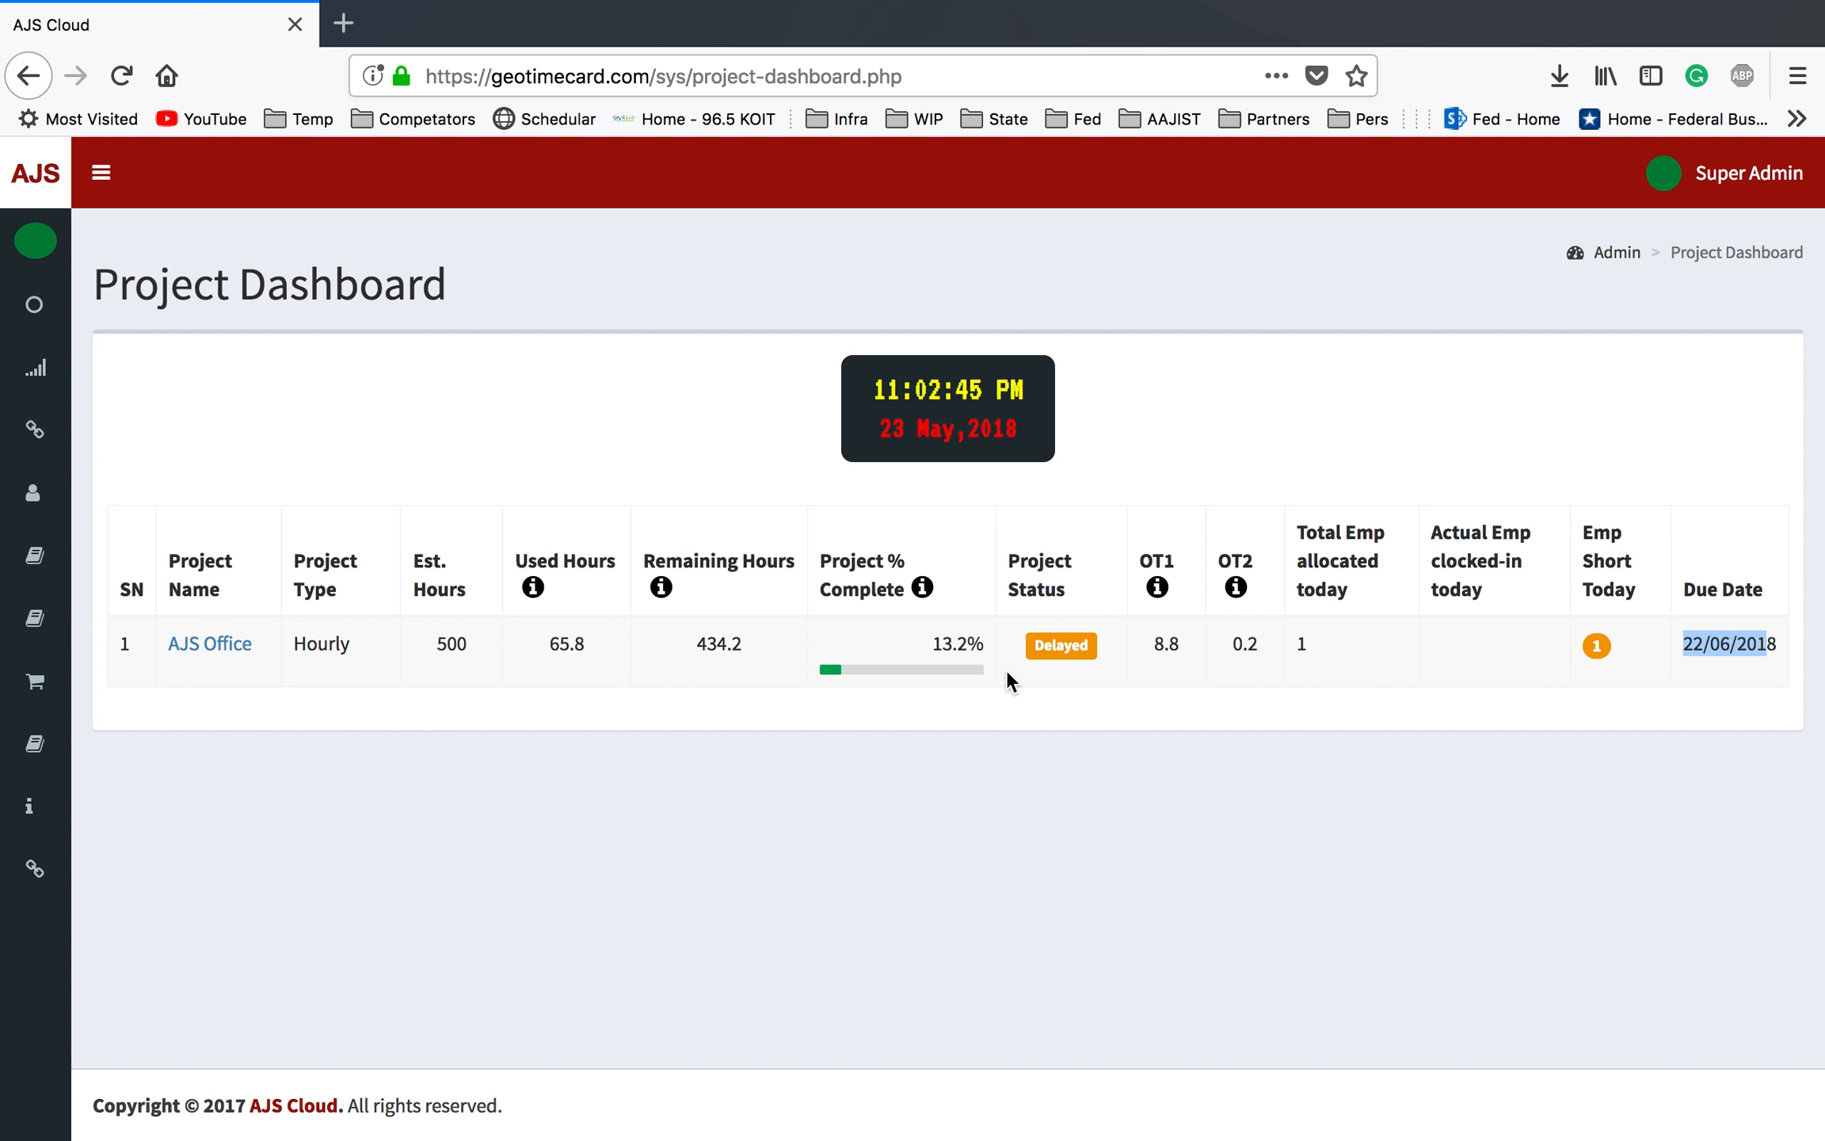
pyautogui.click(1080, 669)
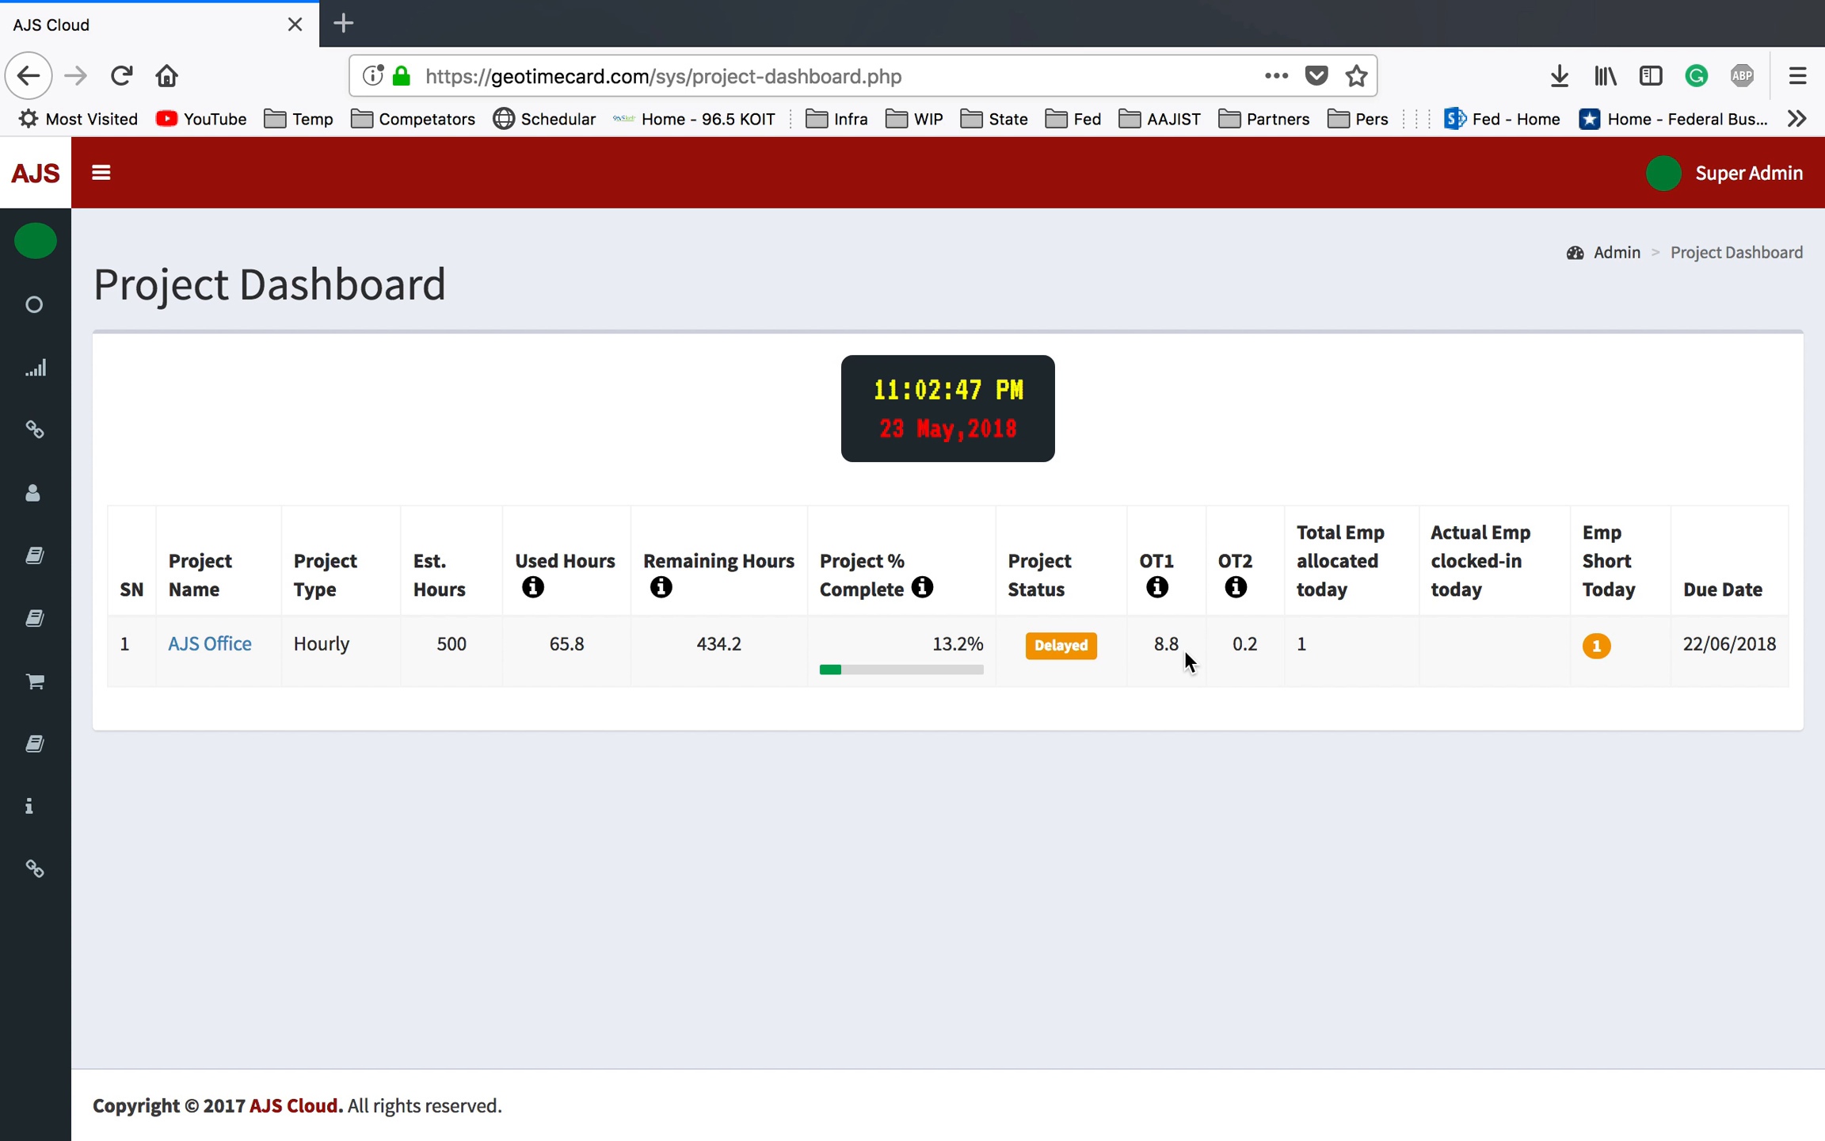
pyautogui.moveTo(1152, 643)
pyautogui.mouseDown()
pyautogui.moveTo(1260, 643)
pyautogui.moveTo(1151, 644)
pyautogui.moveTo(1176, 646)
pyautogui.mouseUp()
pyautogui.moveTo(1229, 644); pyautogui.dragTo(1260, 643)
# Open the AJS Office project breakdown and examine each user's used hours, overtime and project percentage, plus the project summary.
pyautogui.click(214, 646)
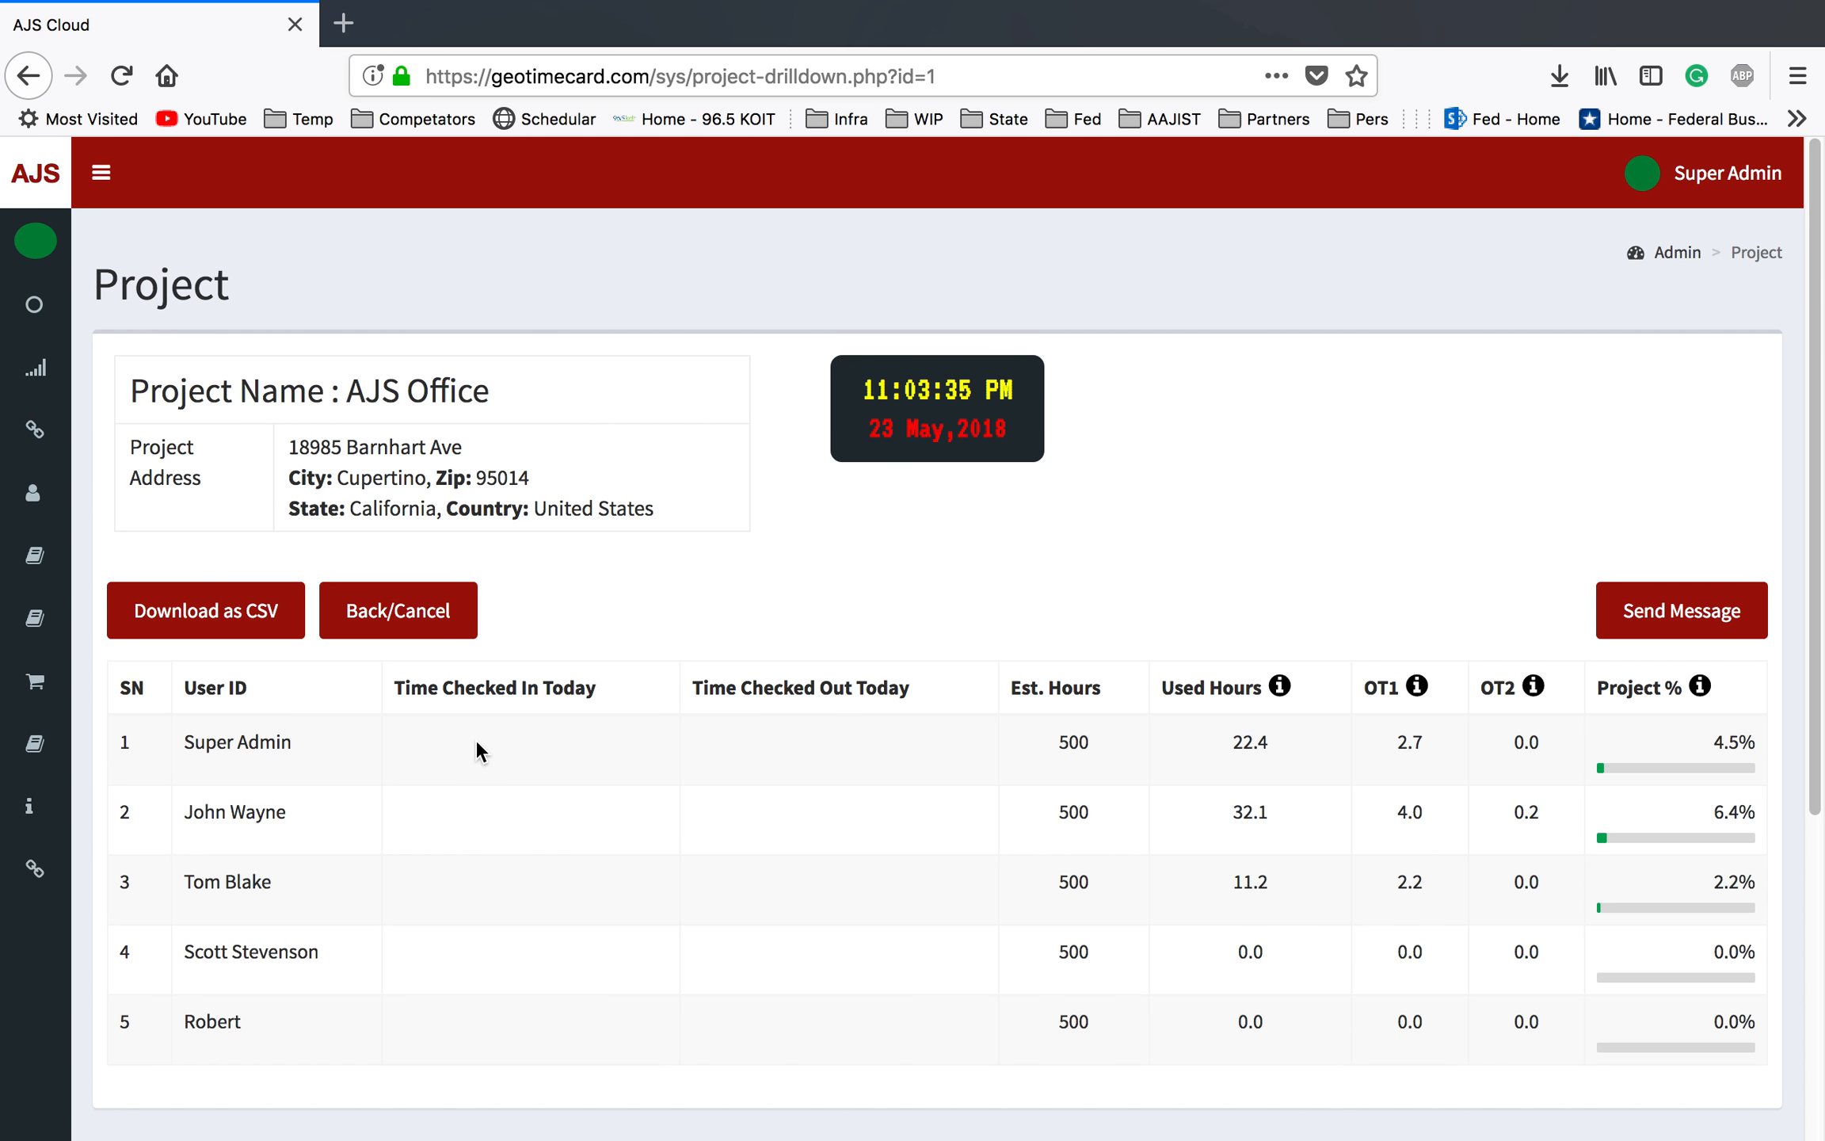
pyautogui.scroll(-1, 507, 785)
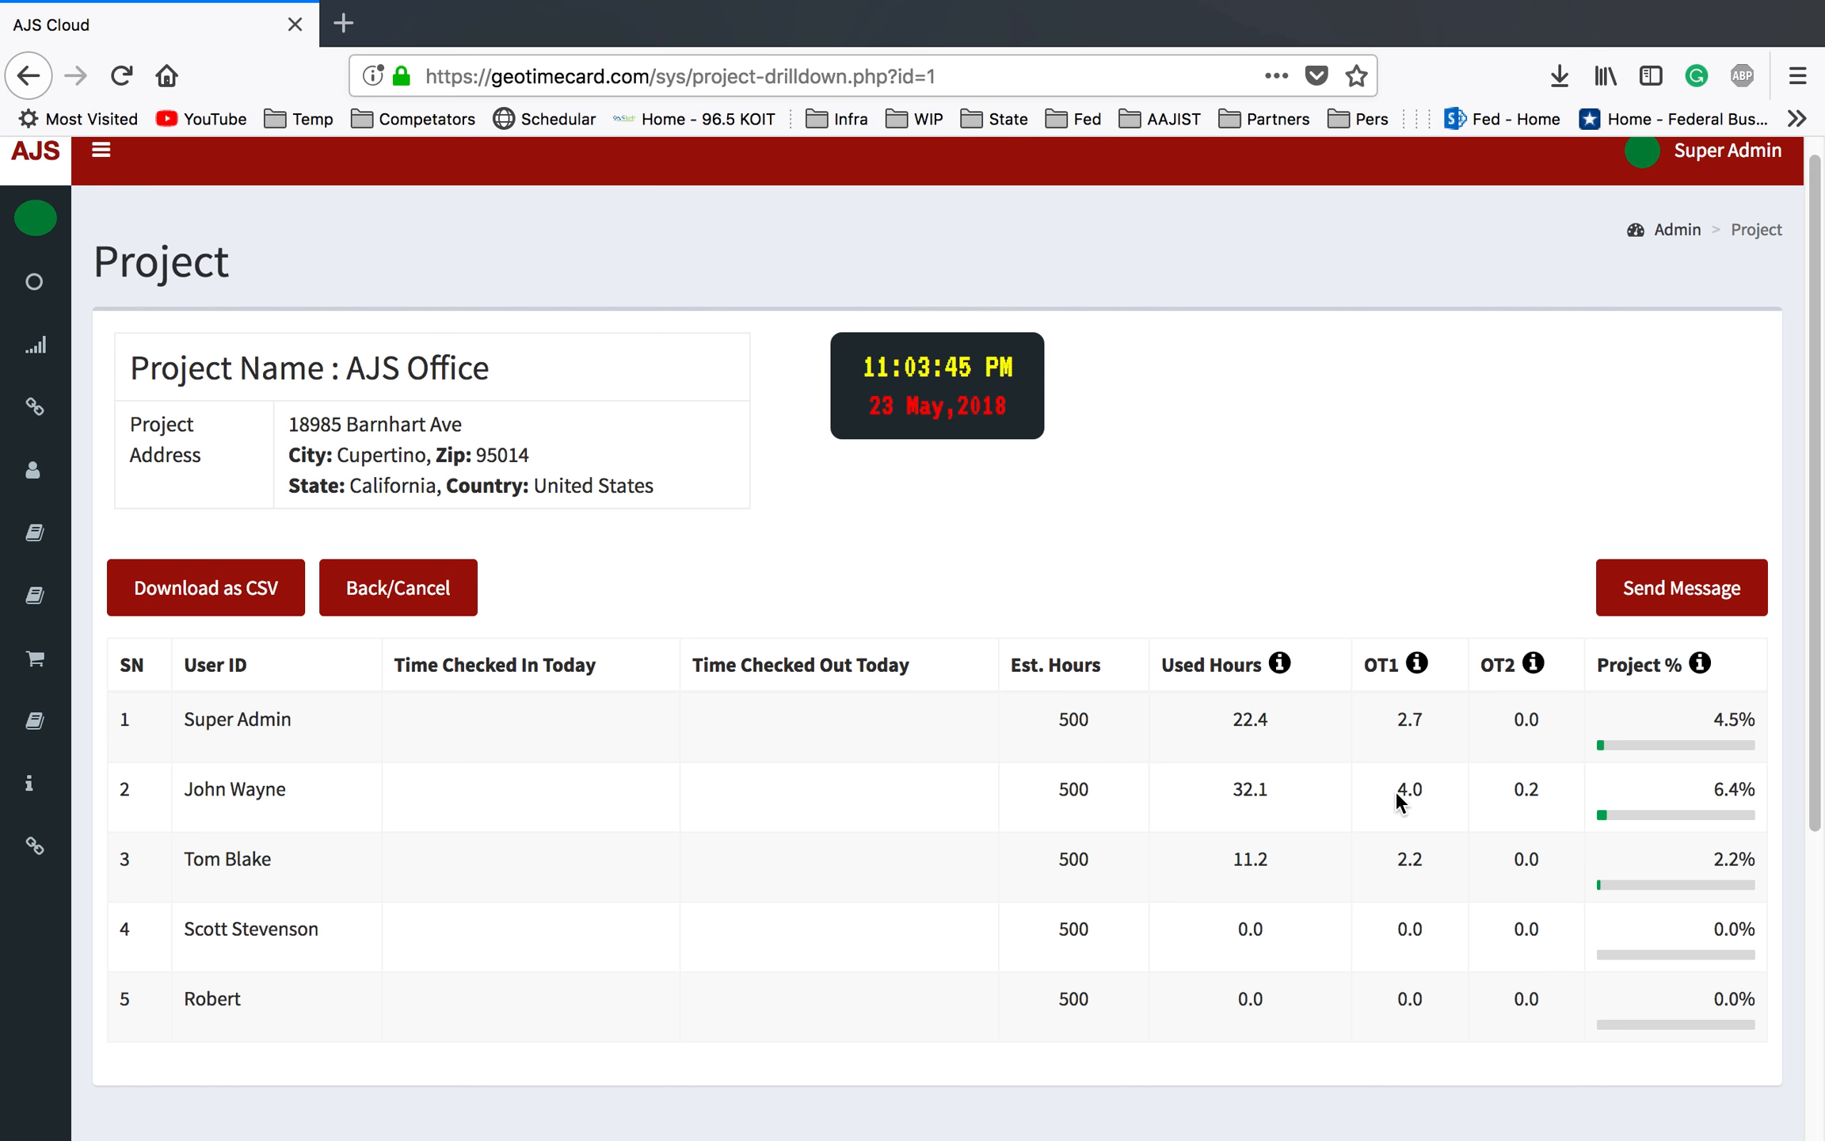
pyautogui.moveTo(1230, 788); pyautogui.dragTo(1280, 786)
pyautogui.moveTo(1719, 792); pyautogui.dragTo(1757, 790)
pyautogui.doubleClick(1407, 790)
pyautogui.moveTo(1533, 788); pyautogui.dragTo(1558, 779)
pyautogui.moveTo(1394, 855); pyautogui.dragTo(1430, 857)
pyautogui.scroll(-3, 1247, 916)
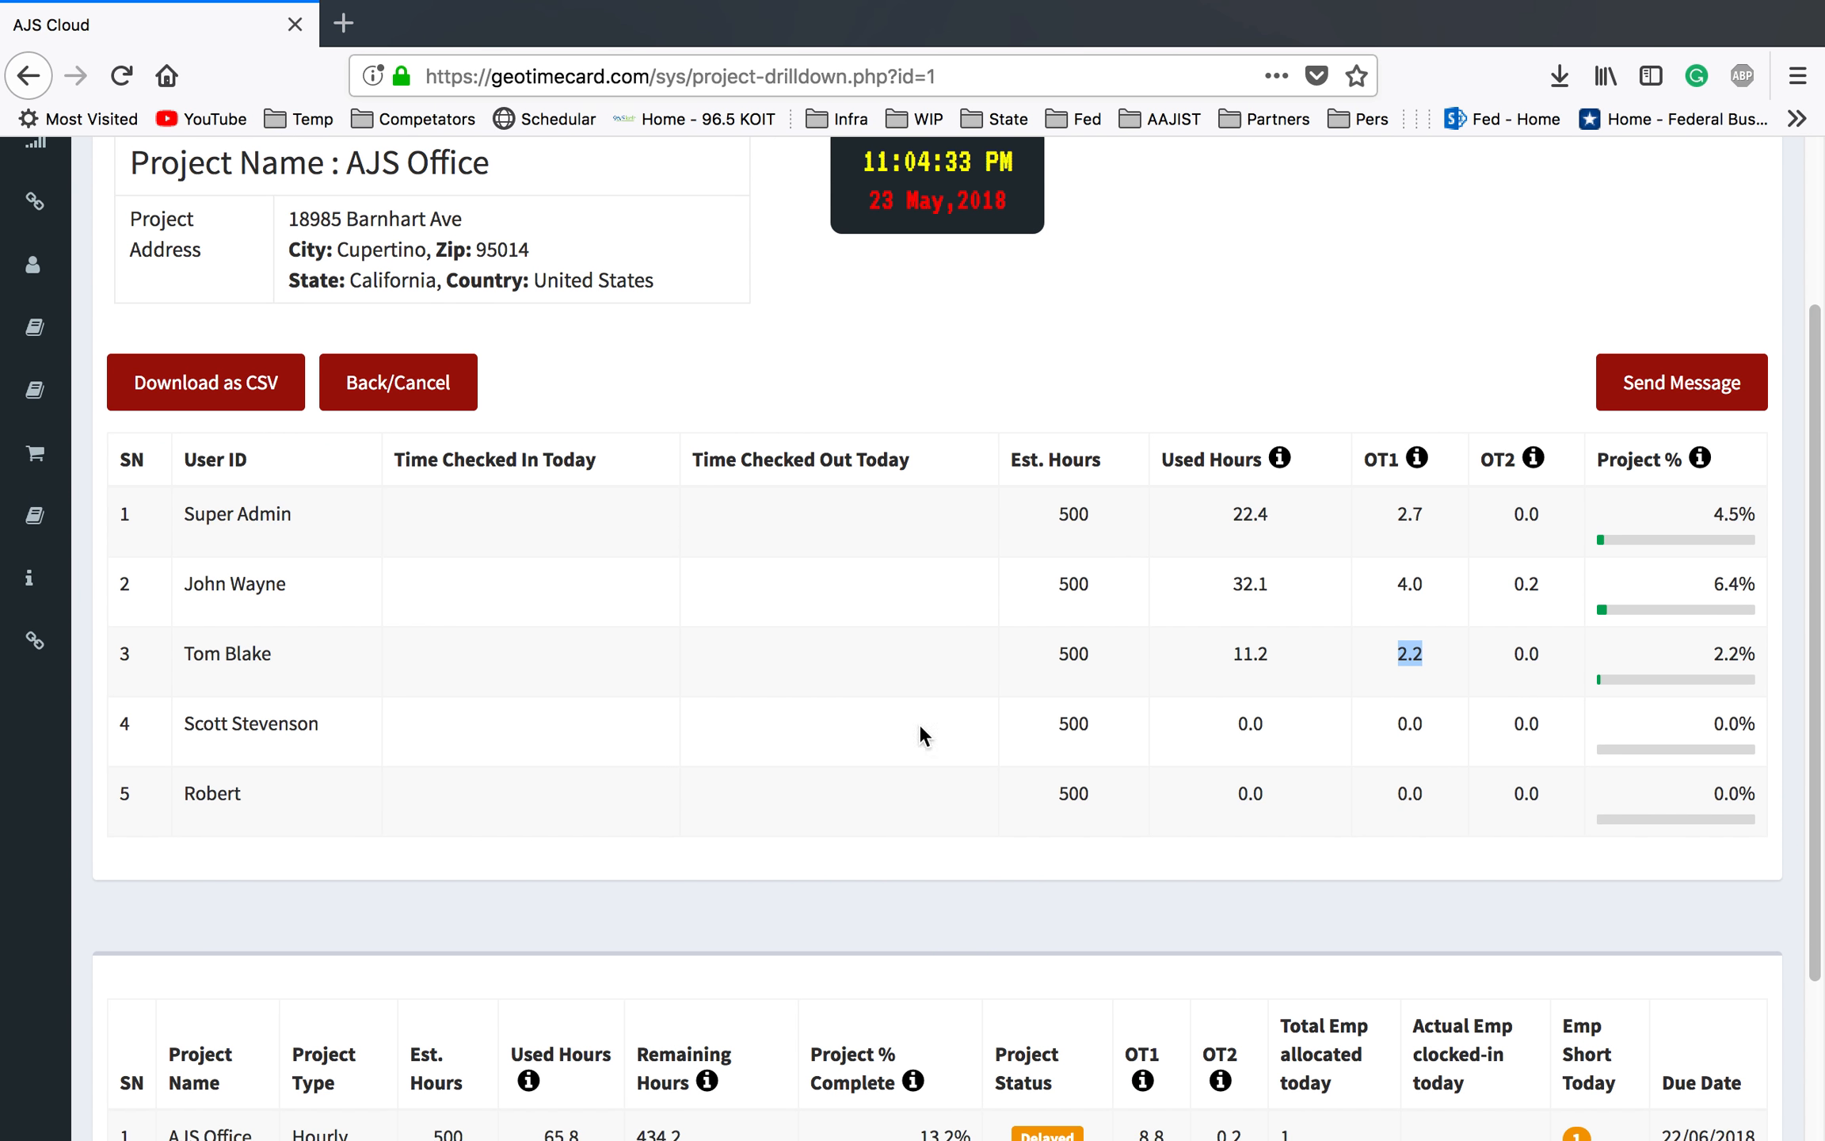
pyautogui.scroll(-3, 924, 892)
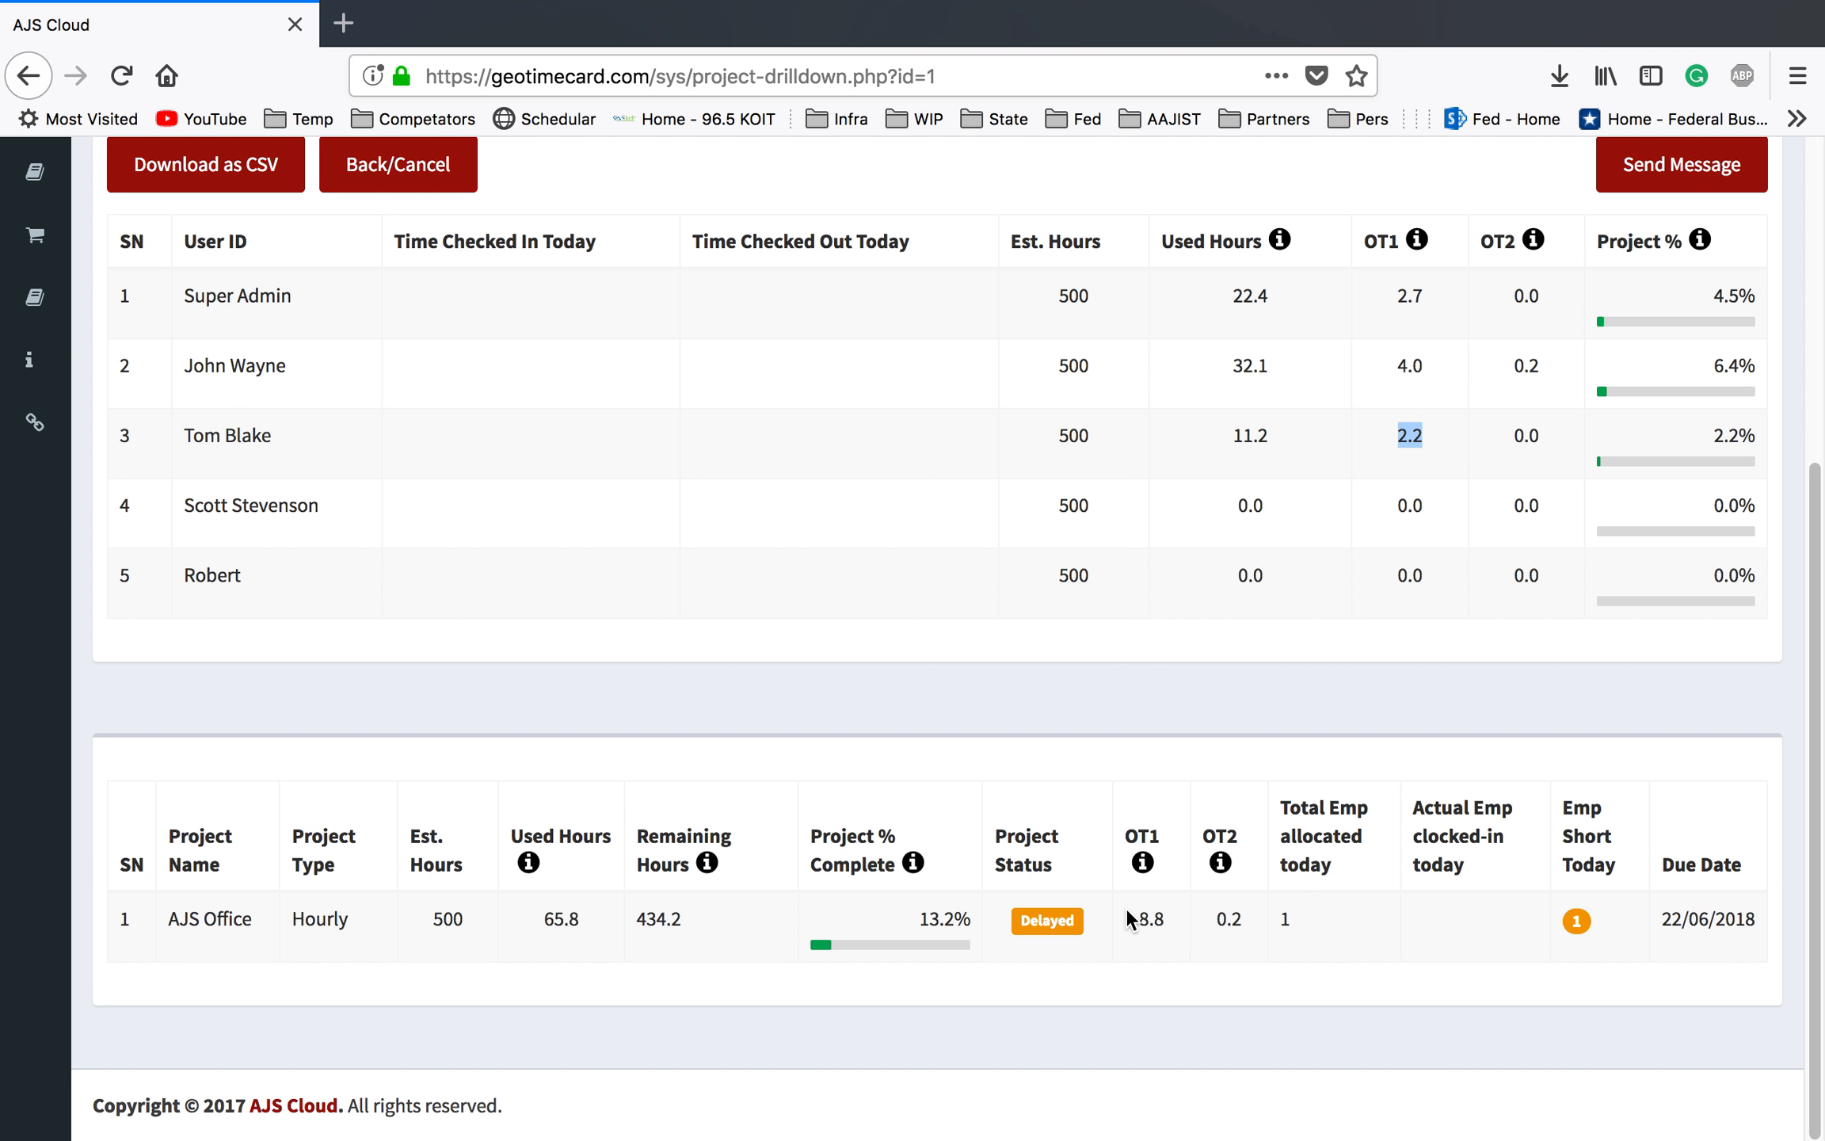
pyautogui.scroll(5, 1273, 952)
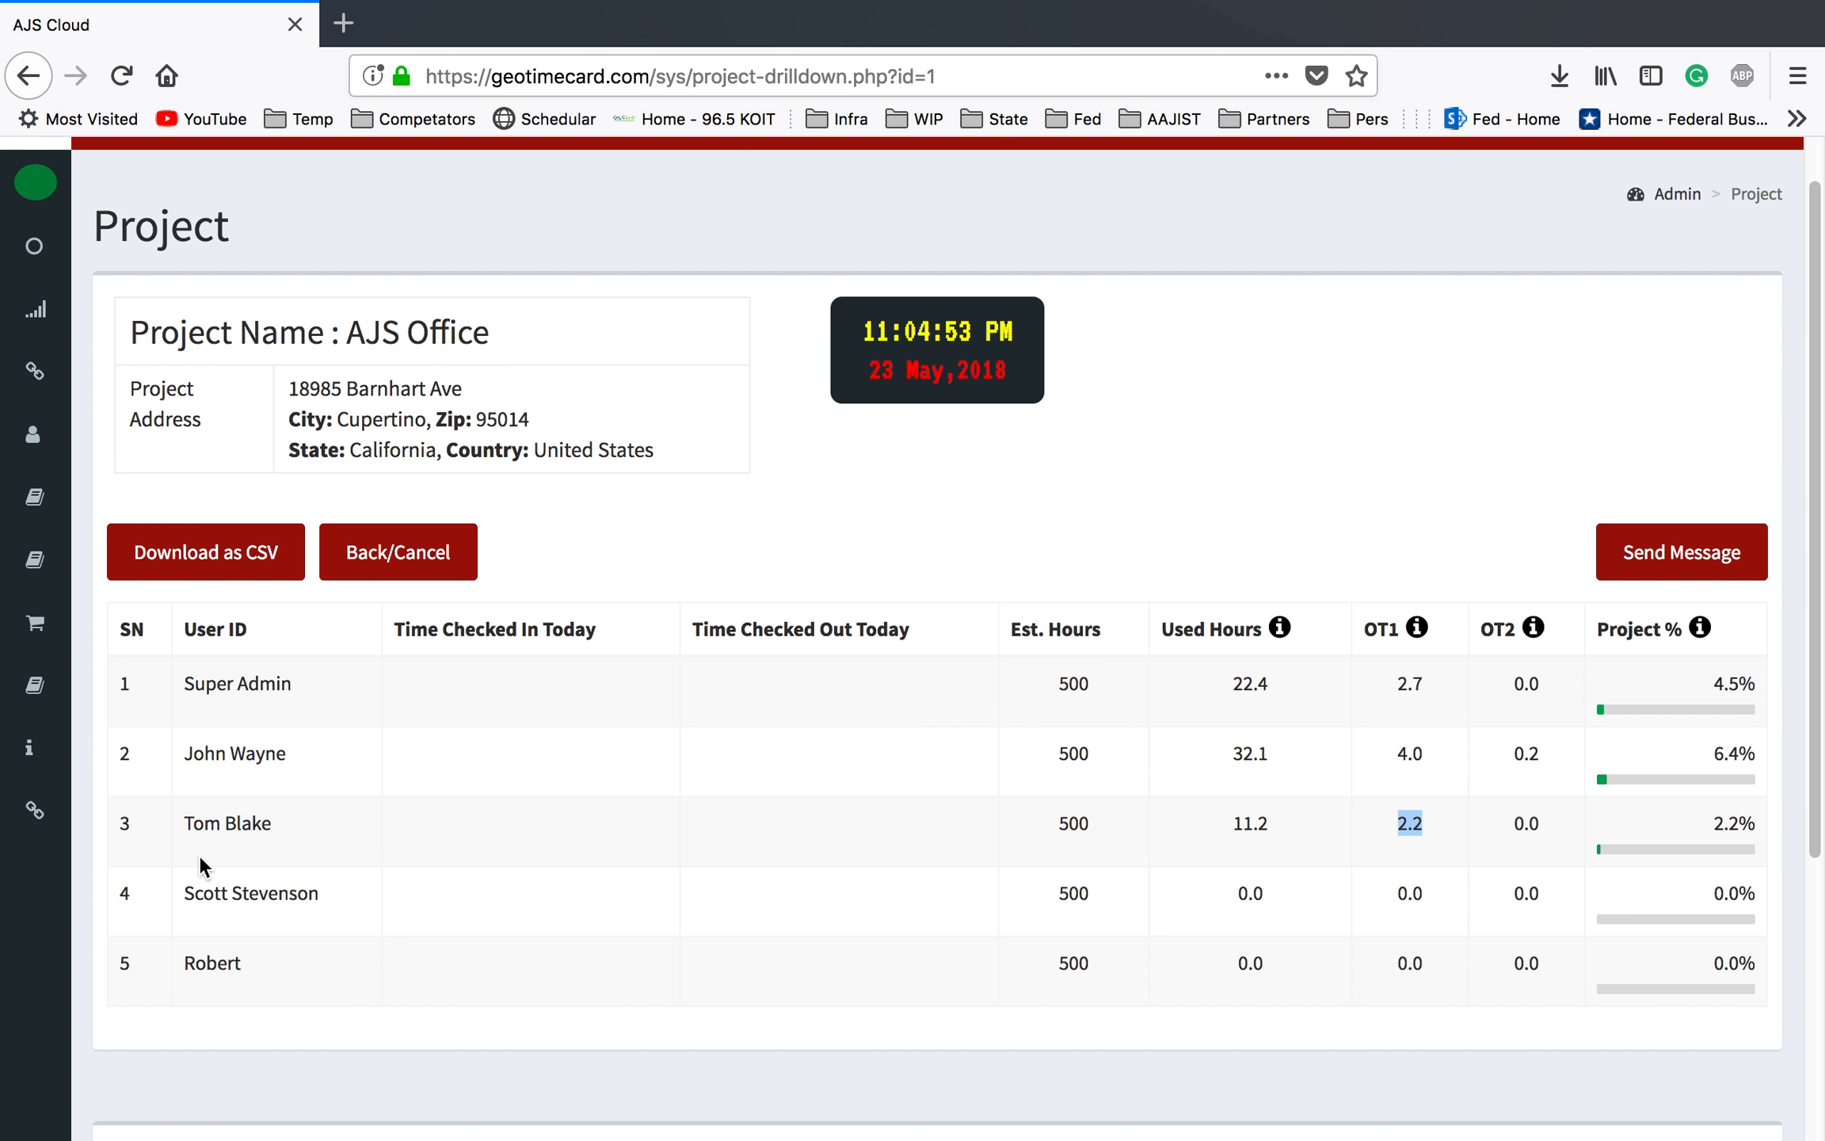
pyautogui.click(428, 691)
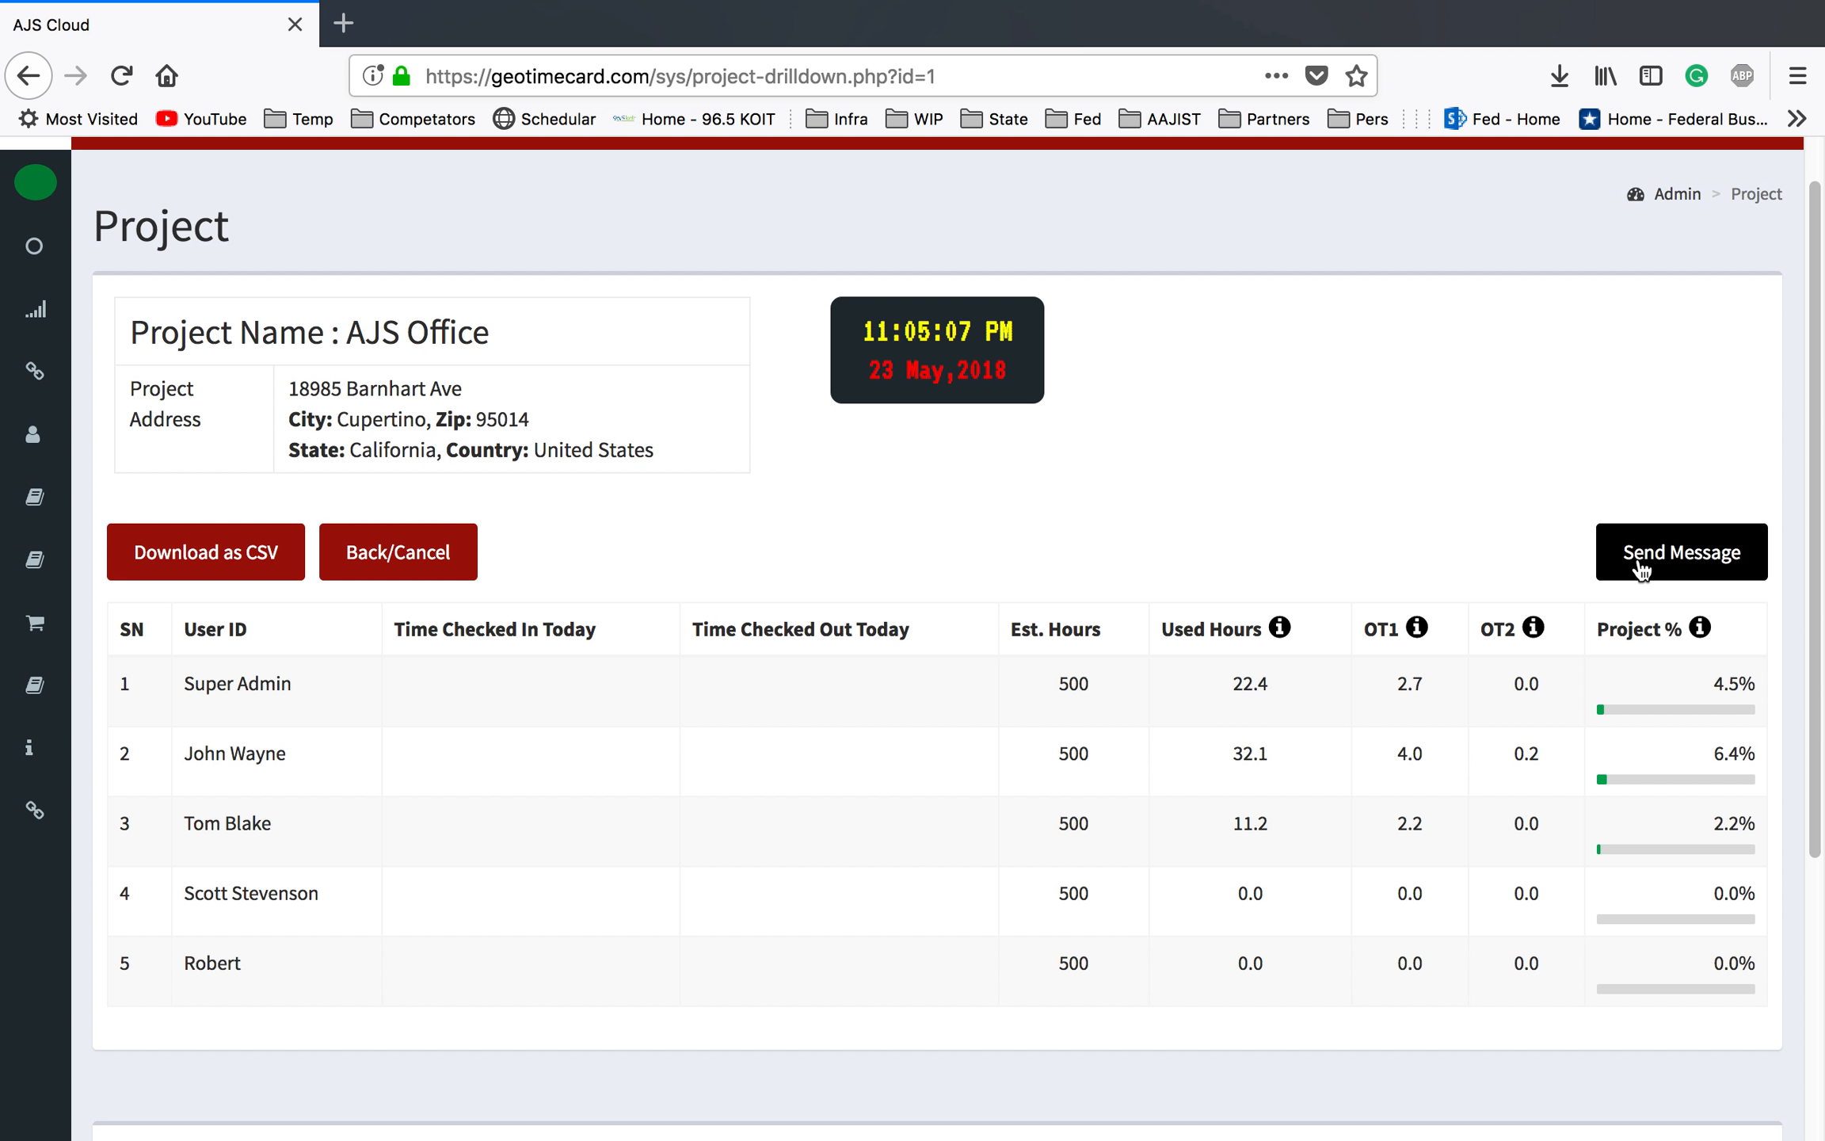
# Draft the instant message "Hey guys meet me for coffee at Facebook campus" and select the second and third listed users as recipients.
pyautogui.click(1677, 574)
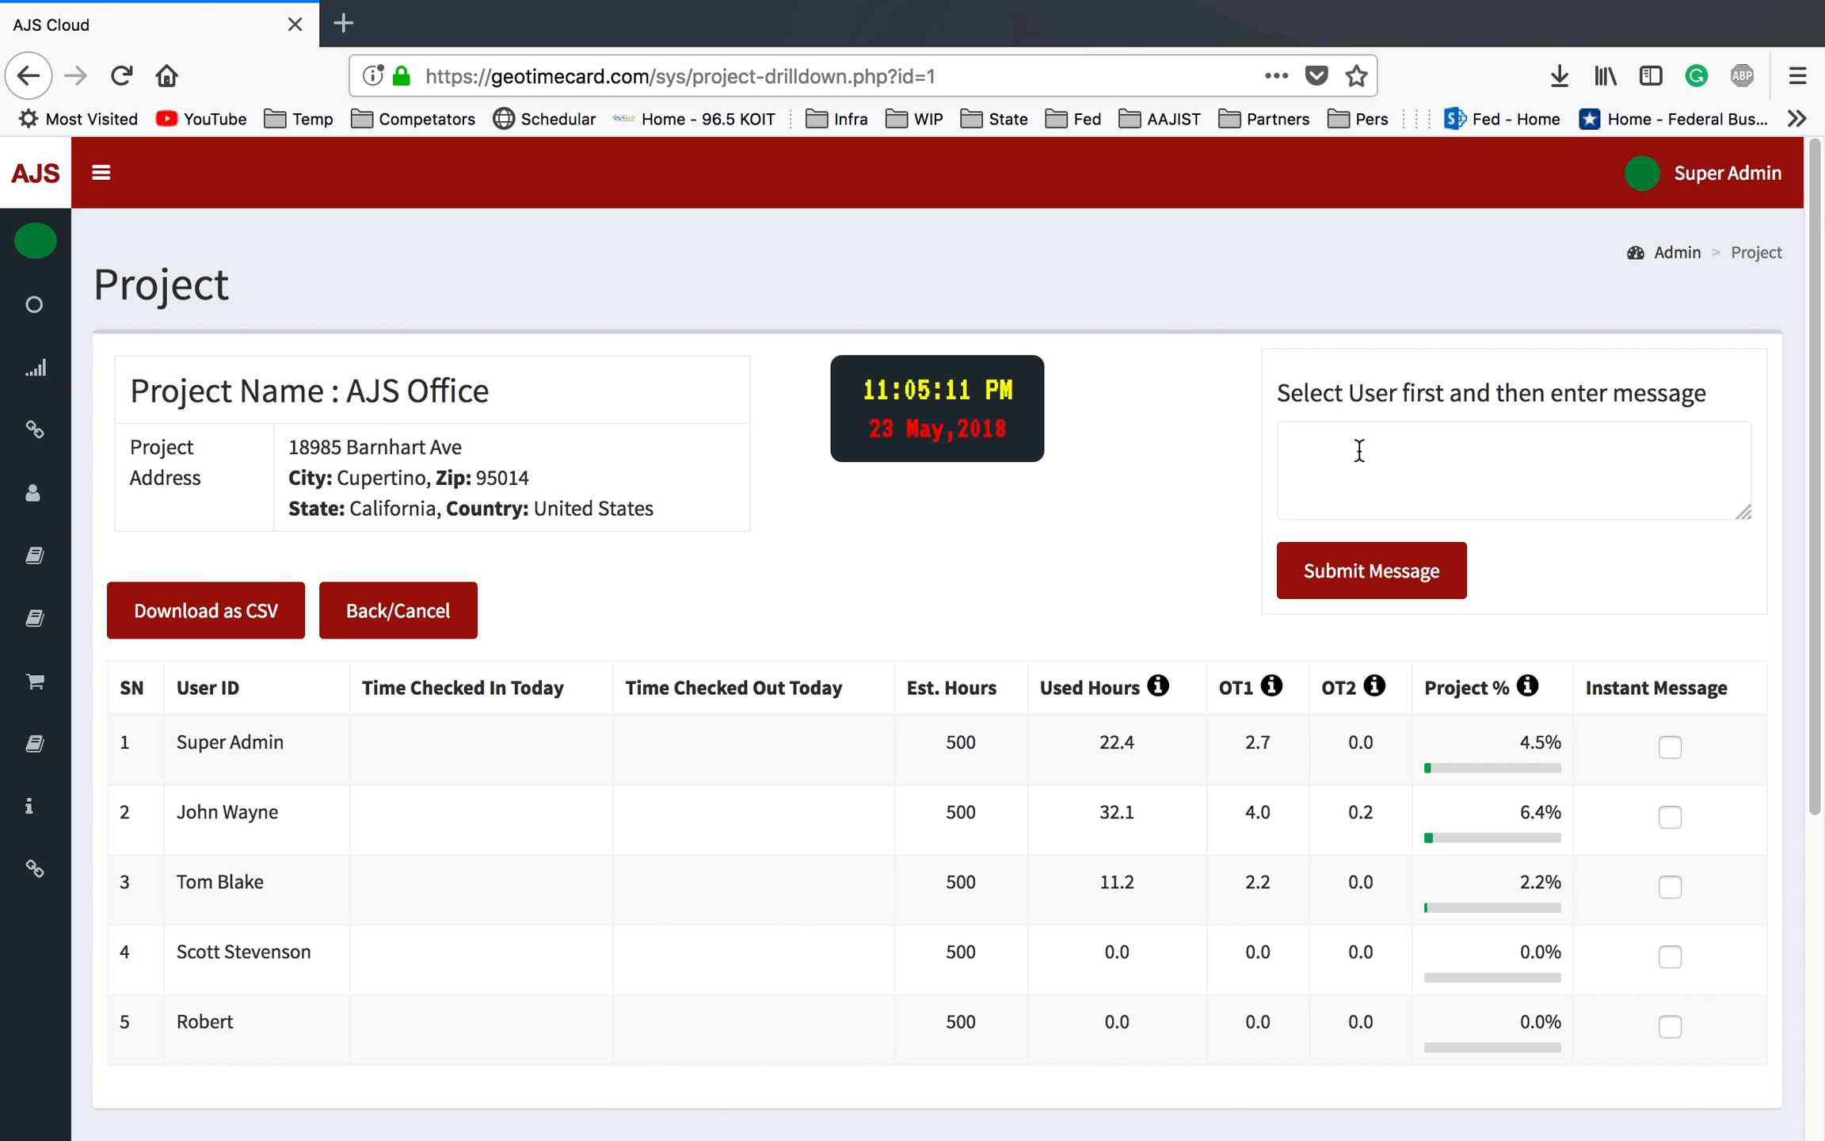
pyautogui.click(1369, 457)
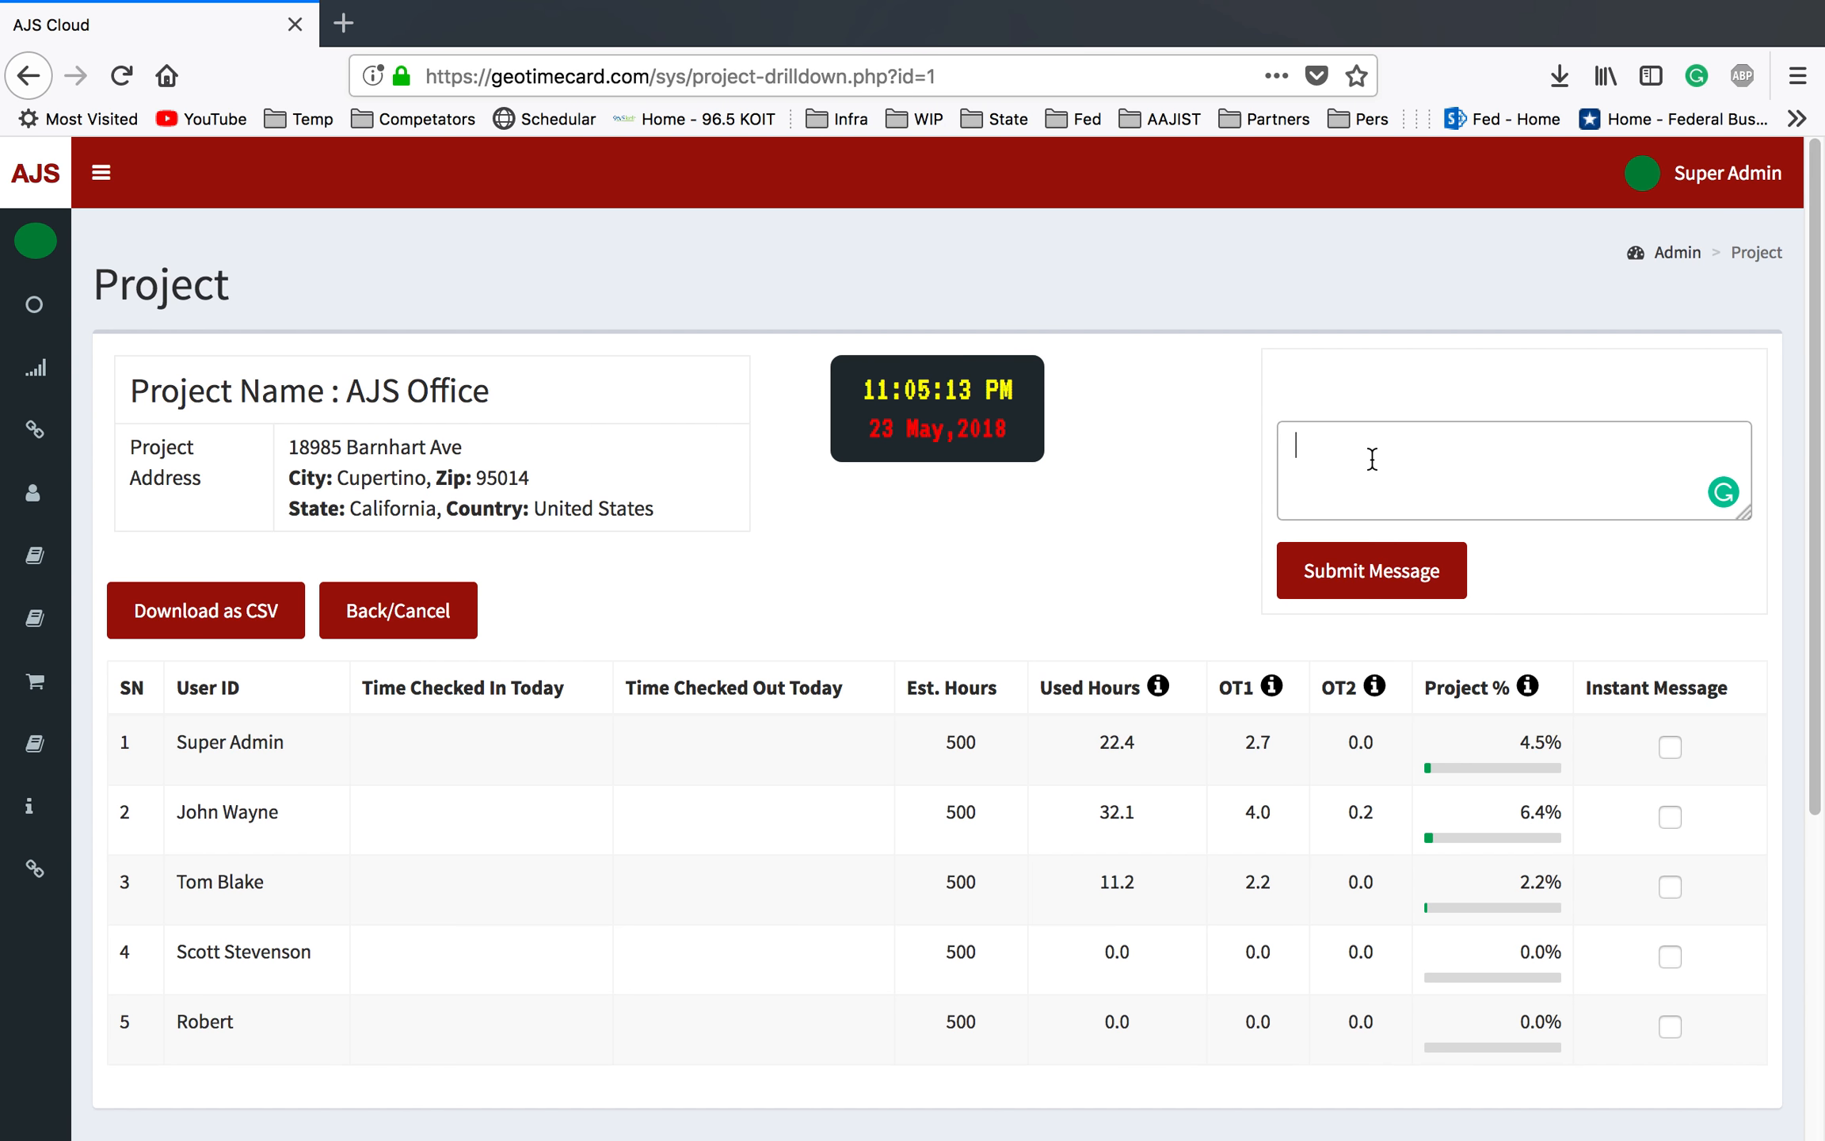
pyautogui.write('Hey guys meet me for coffe at Facebook campus')
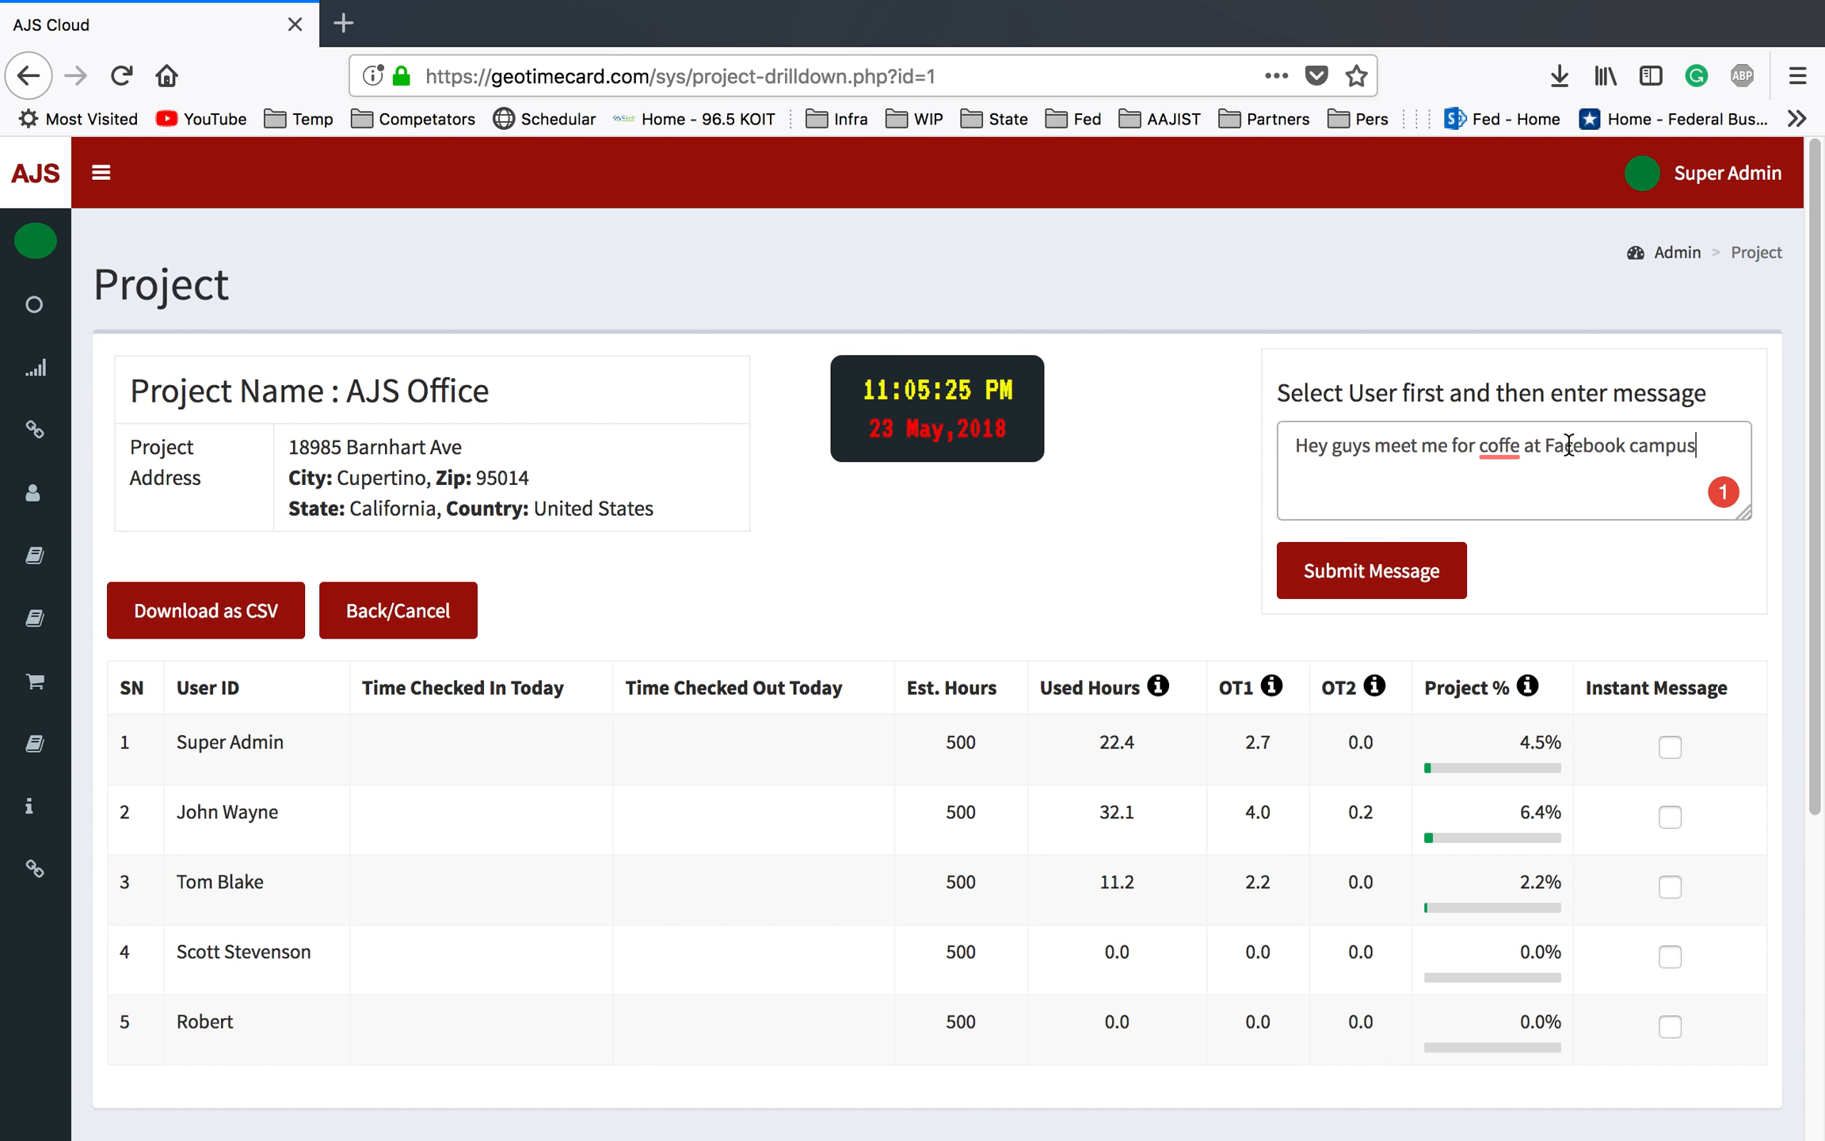
pyautogui.click(1524, 445)
pyautogui.write('e')
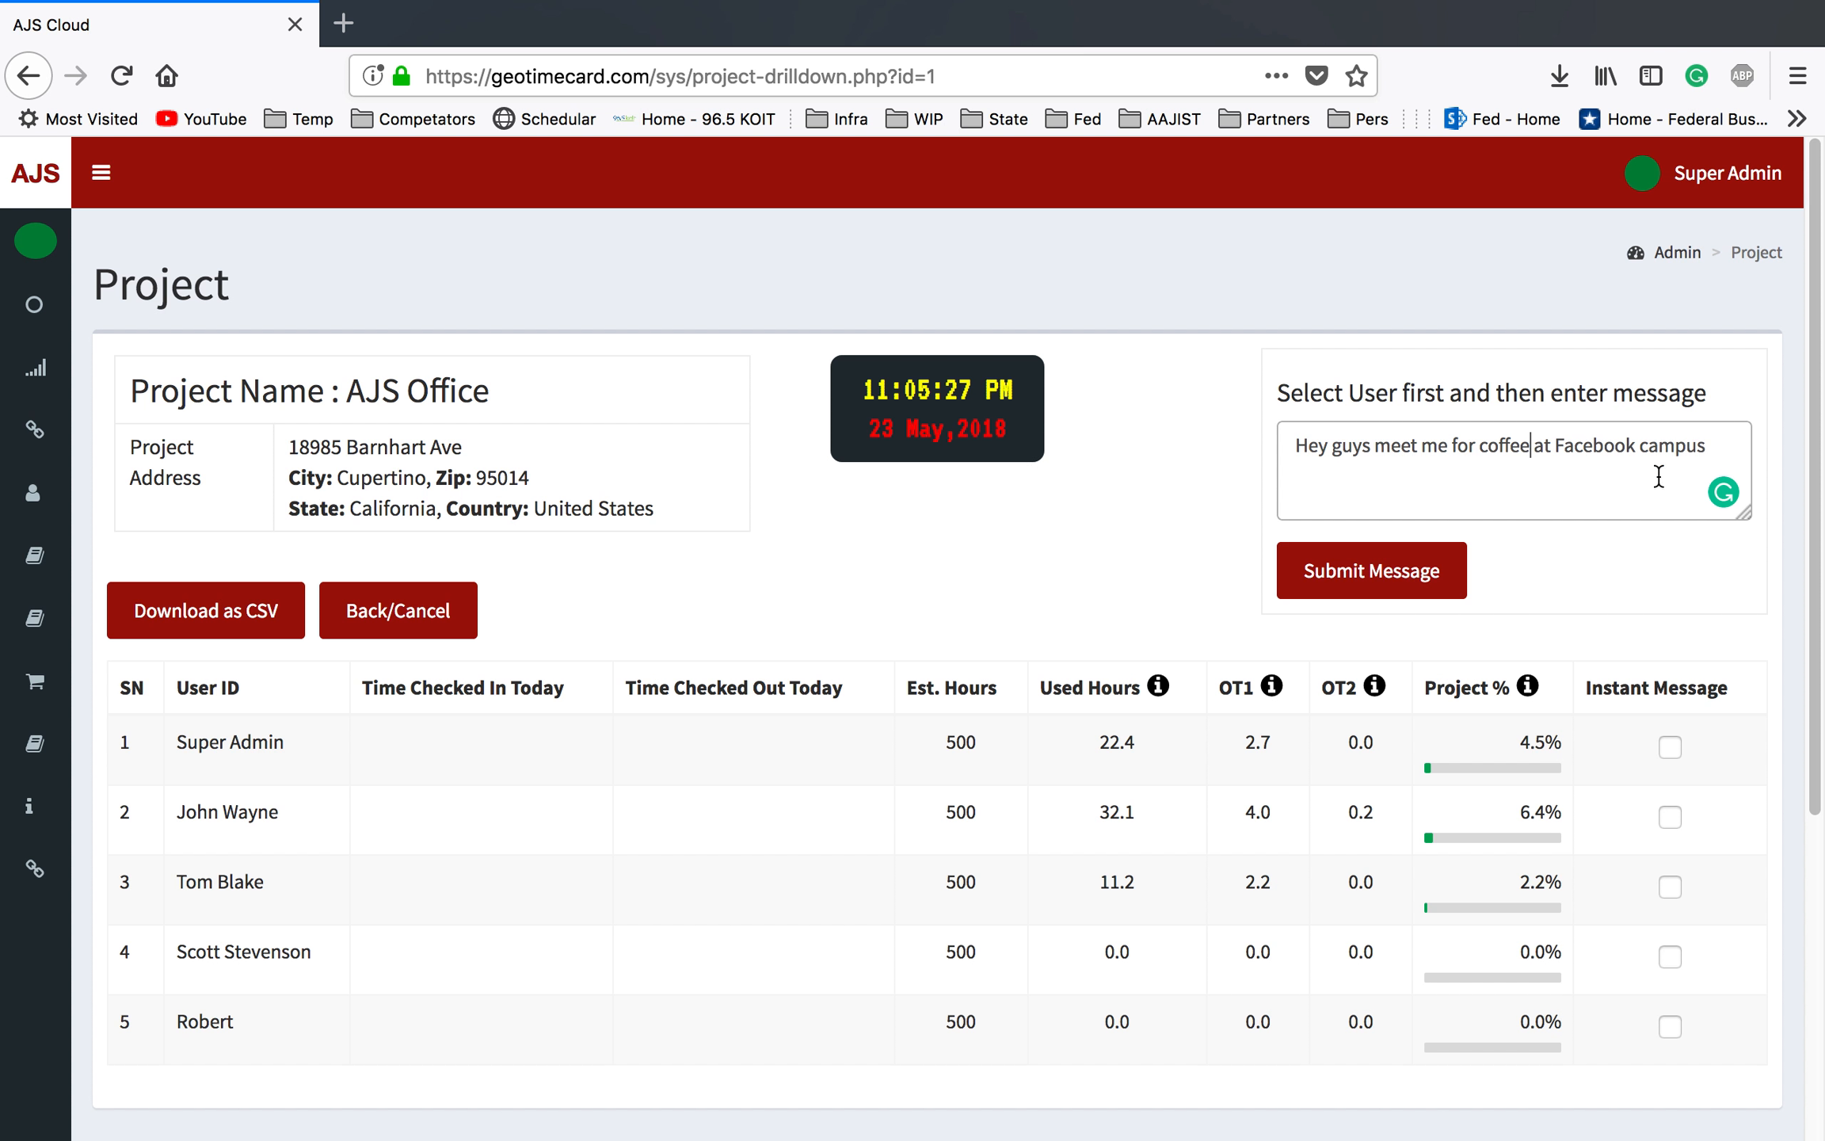
pyautogui.click(1670, 816)
pyautogui.click(1670, 883)
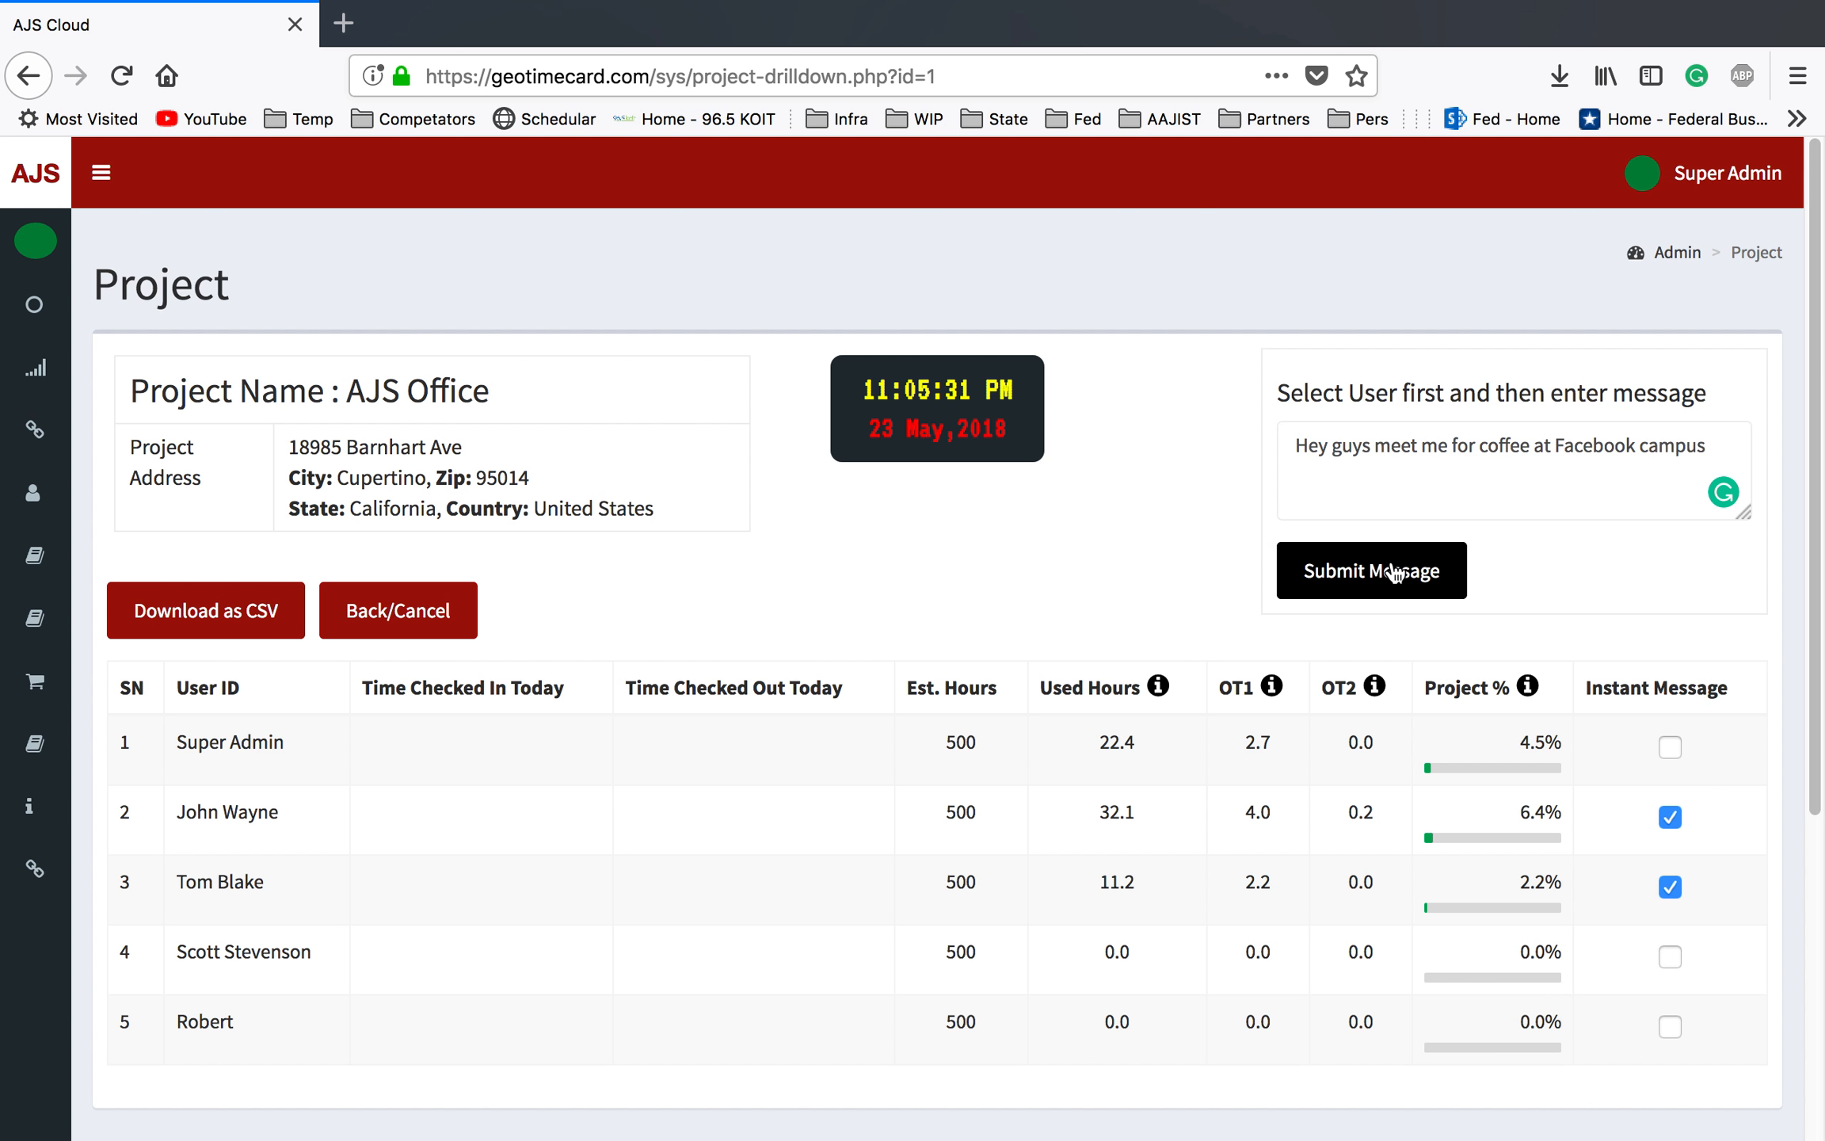
# Deselect both message recipients, clear the message text and return to the project dashboard without sending.
pyautogui.click(1670, 816)
pyautogui.click(1670, 886)
pyautogui.moveTo(1708, 446); pyautogui.dragTo(1291, 446)
pyautogui.press('BackSpace')
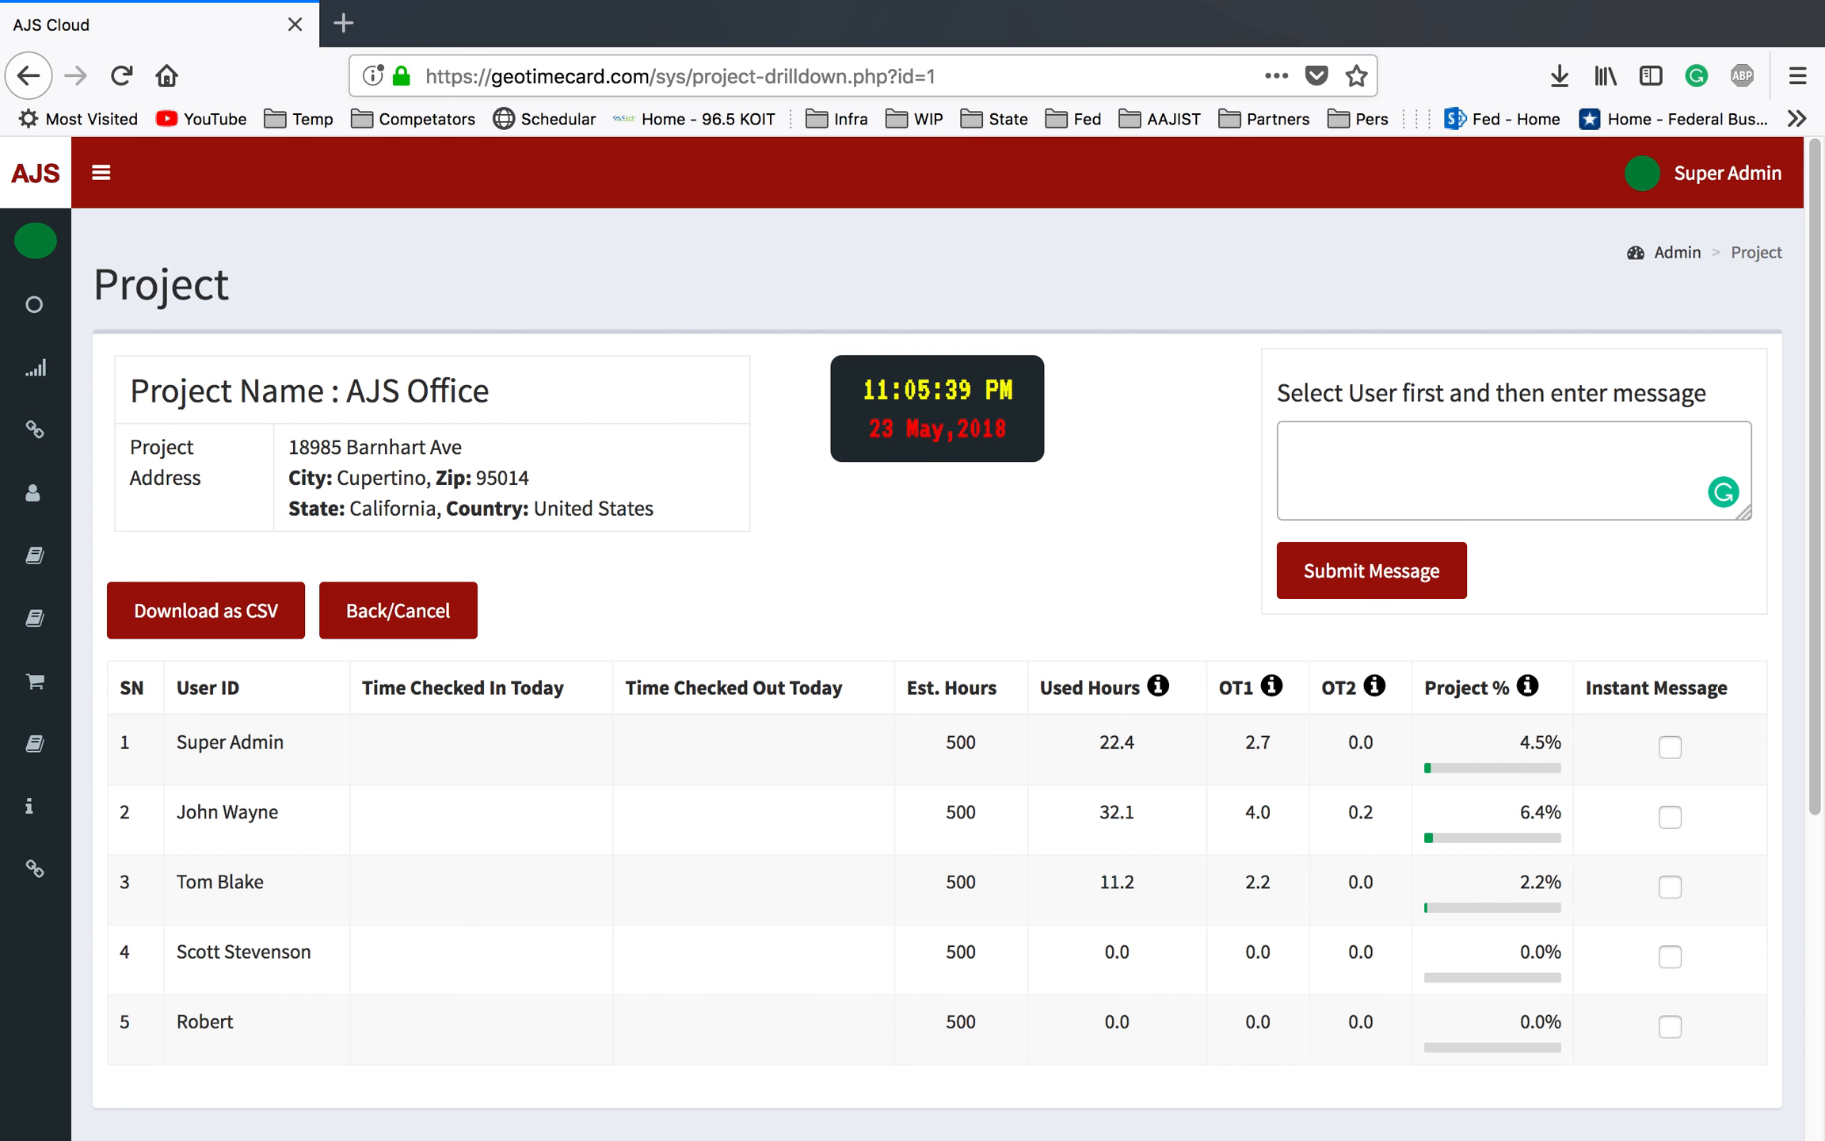
pyautogui.click(432, 626)
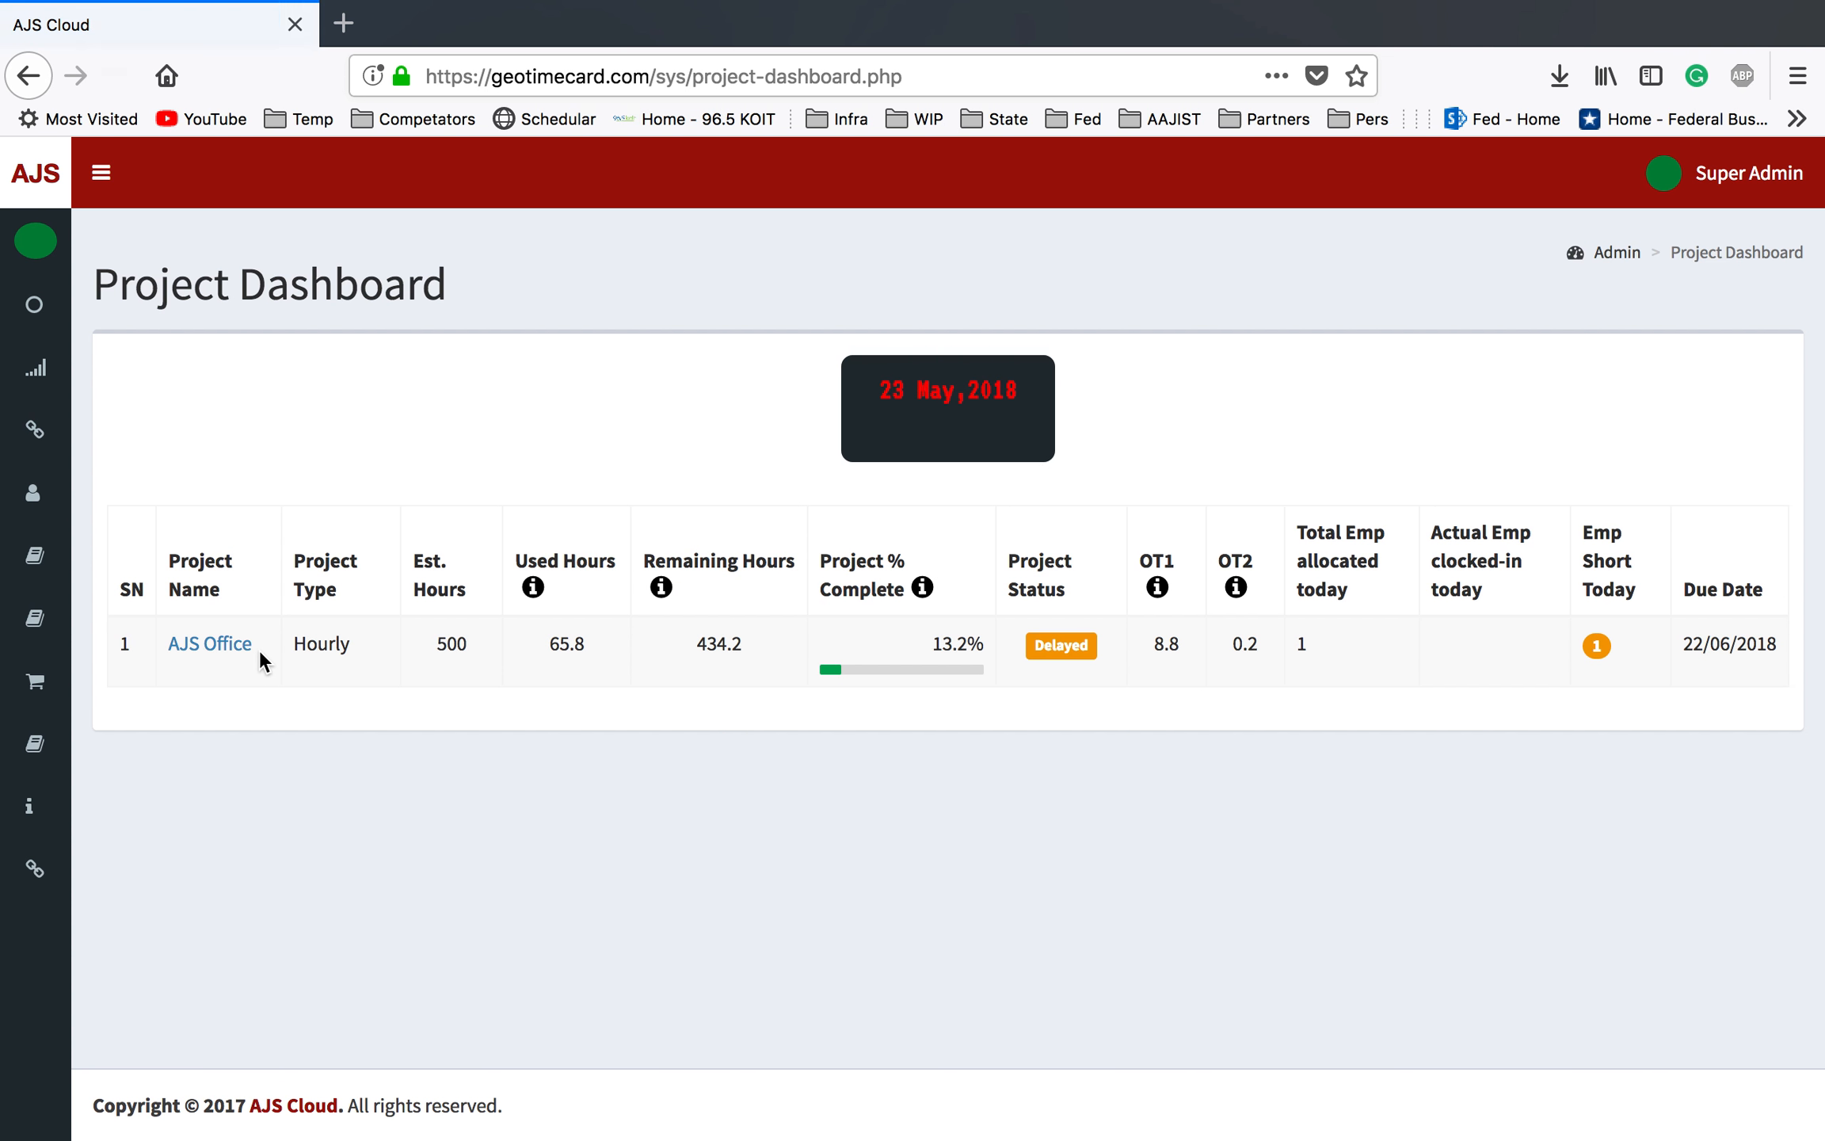
# Reopen the AJS Office project breakdown and look over its user table and project summary.
pyautogui.click(242, 646)
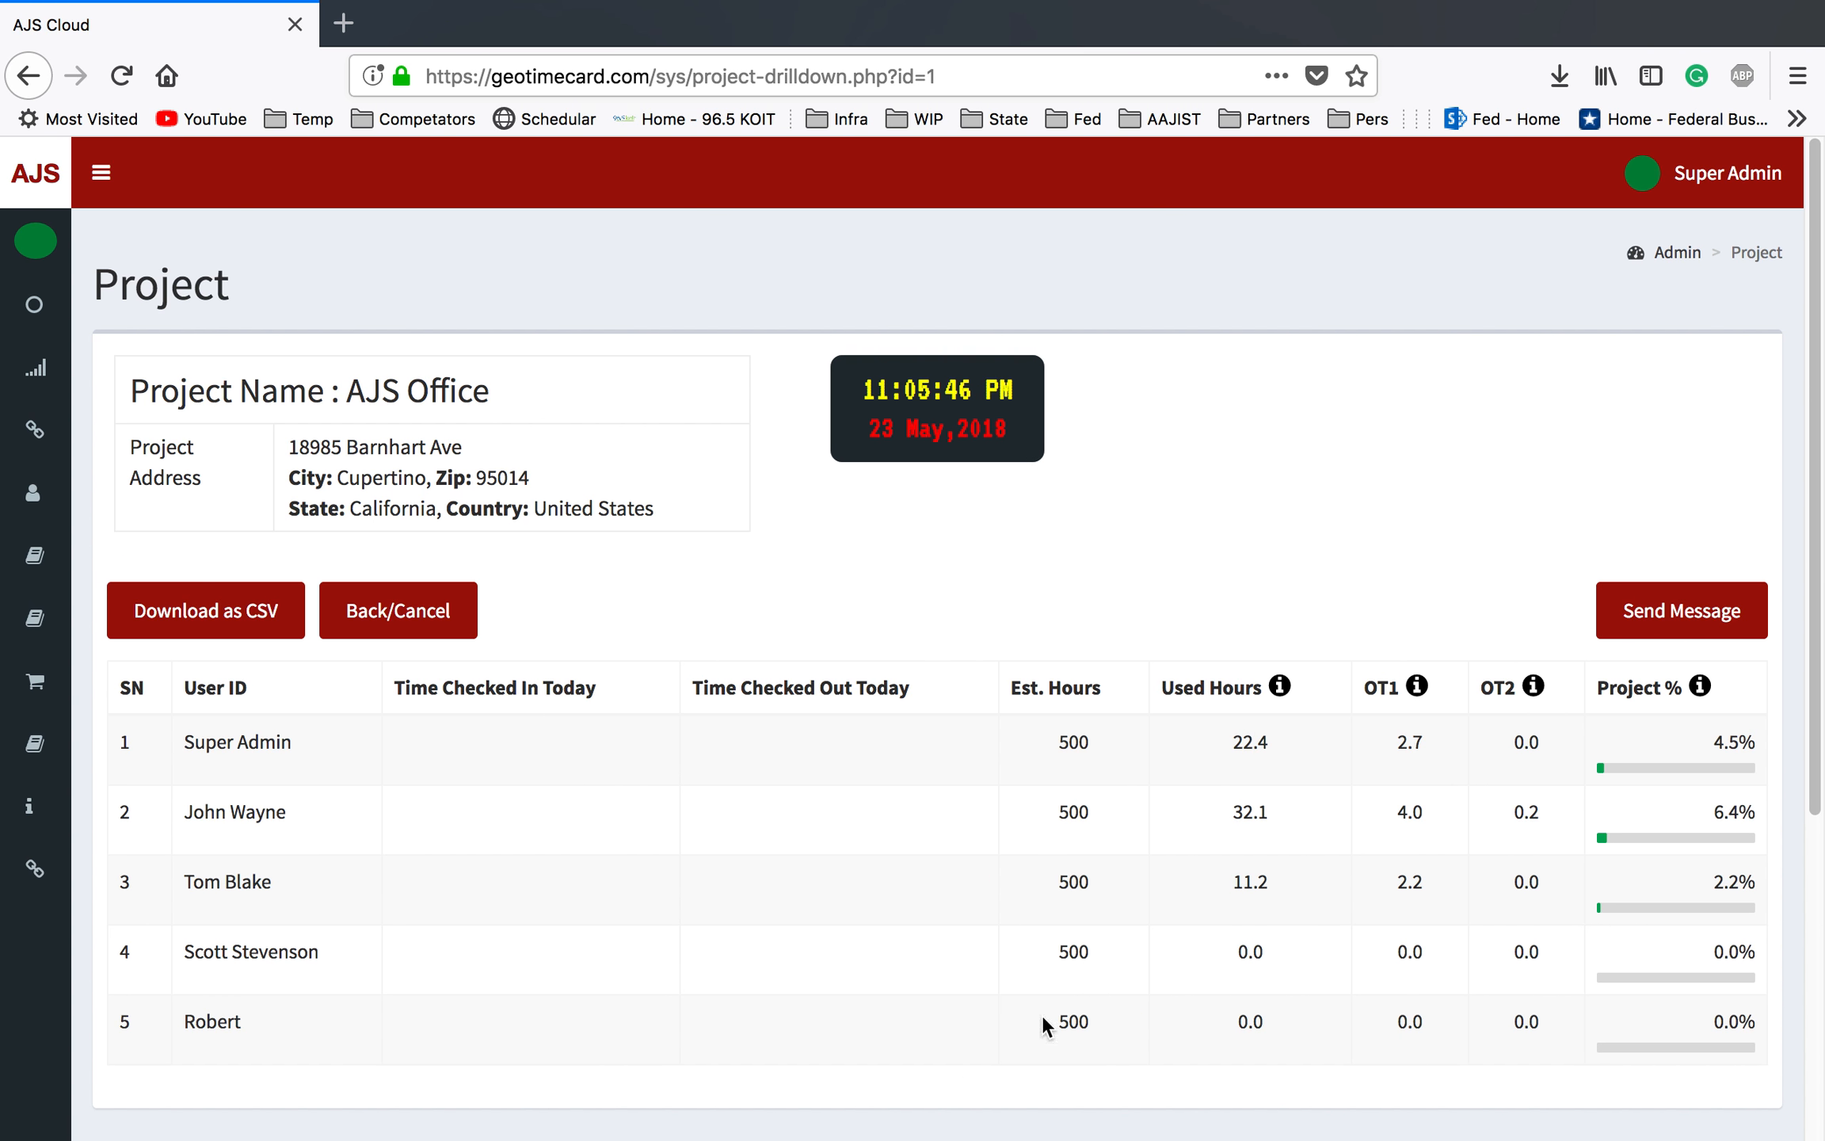
pyautogui.scroll(-2, 774, 864)
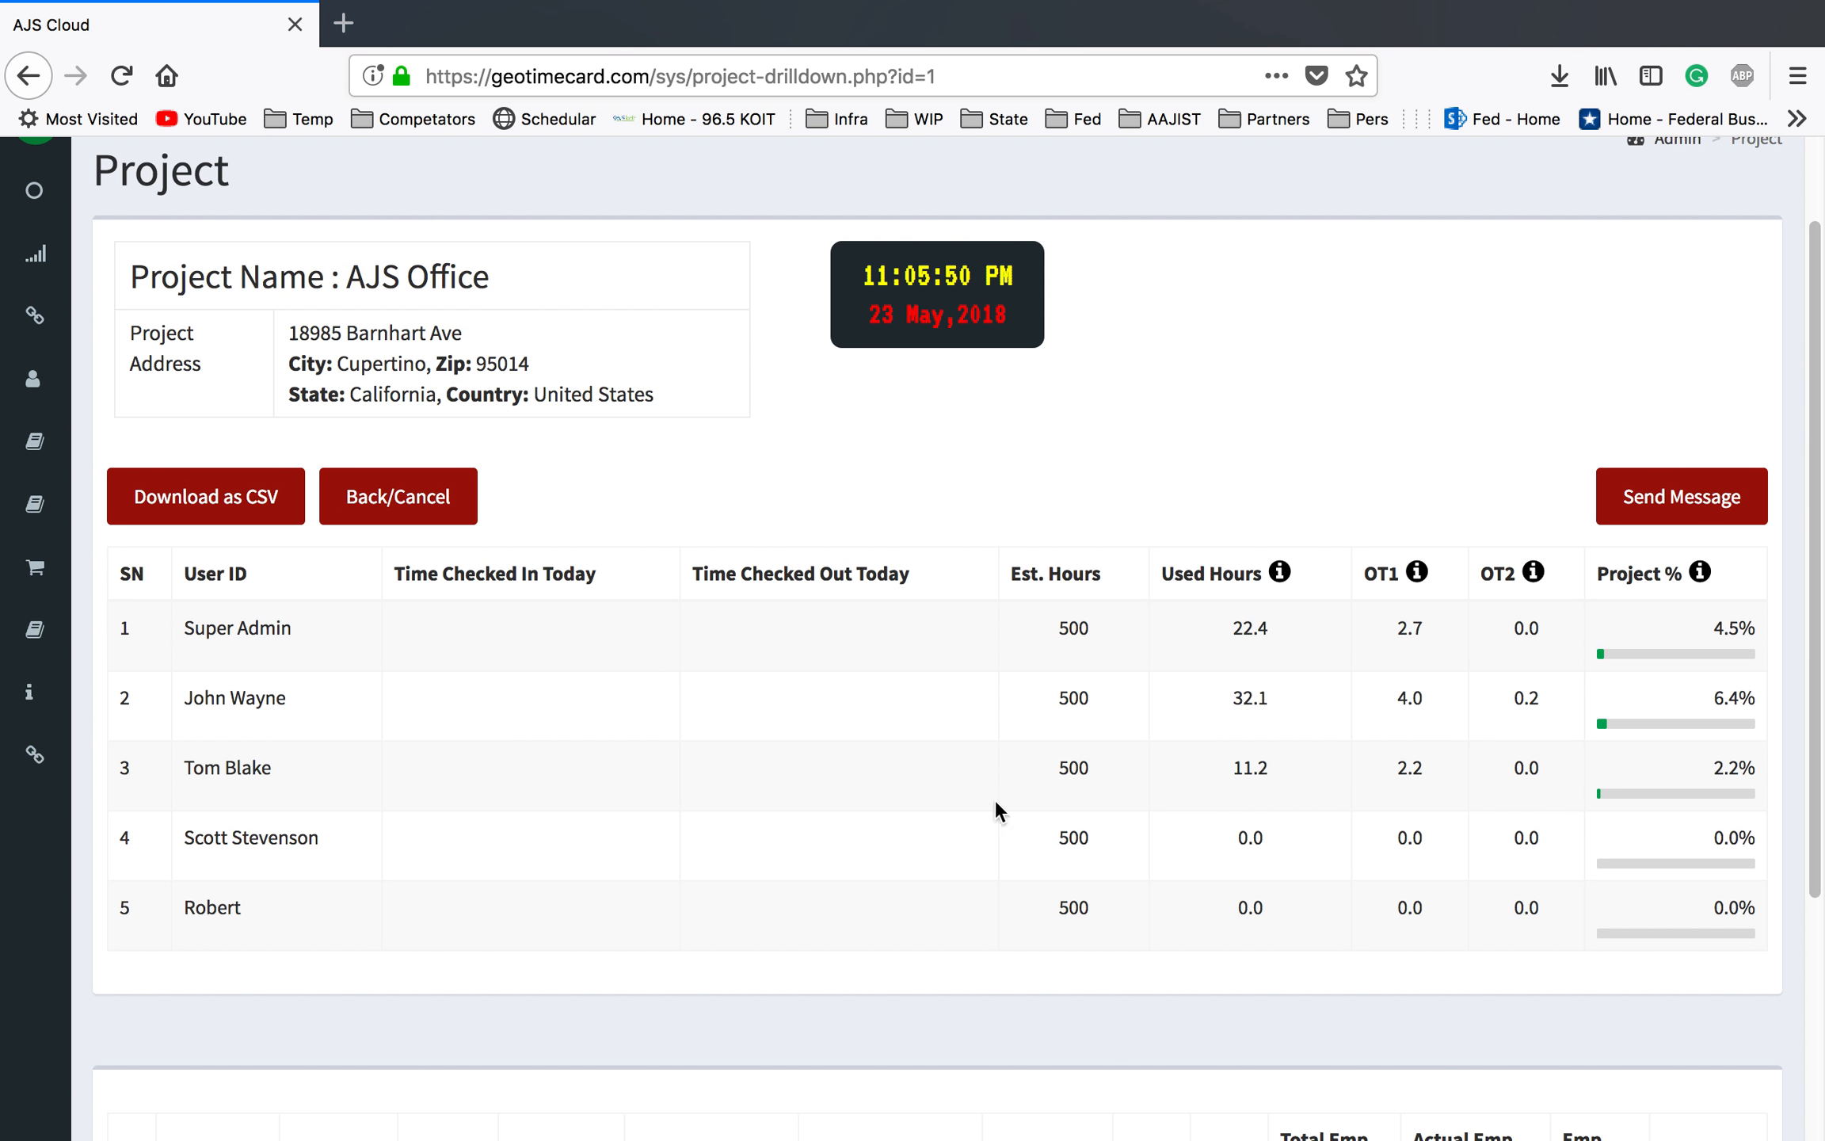
pyautogui.scroll(-4, 1183, 828)
pyautogui.scroll(6, 1184, 830)
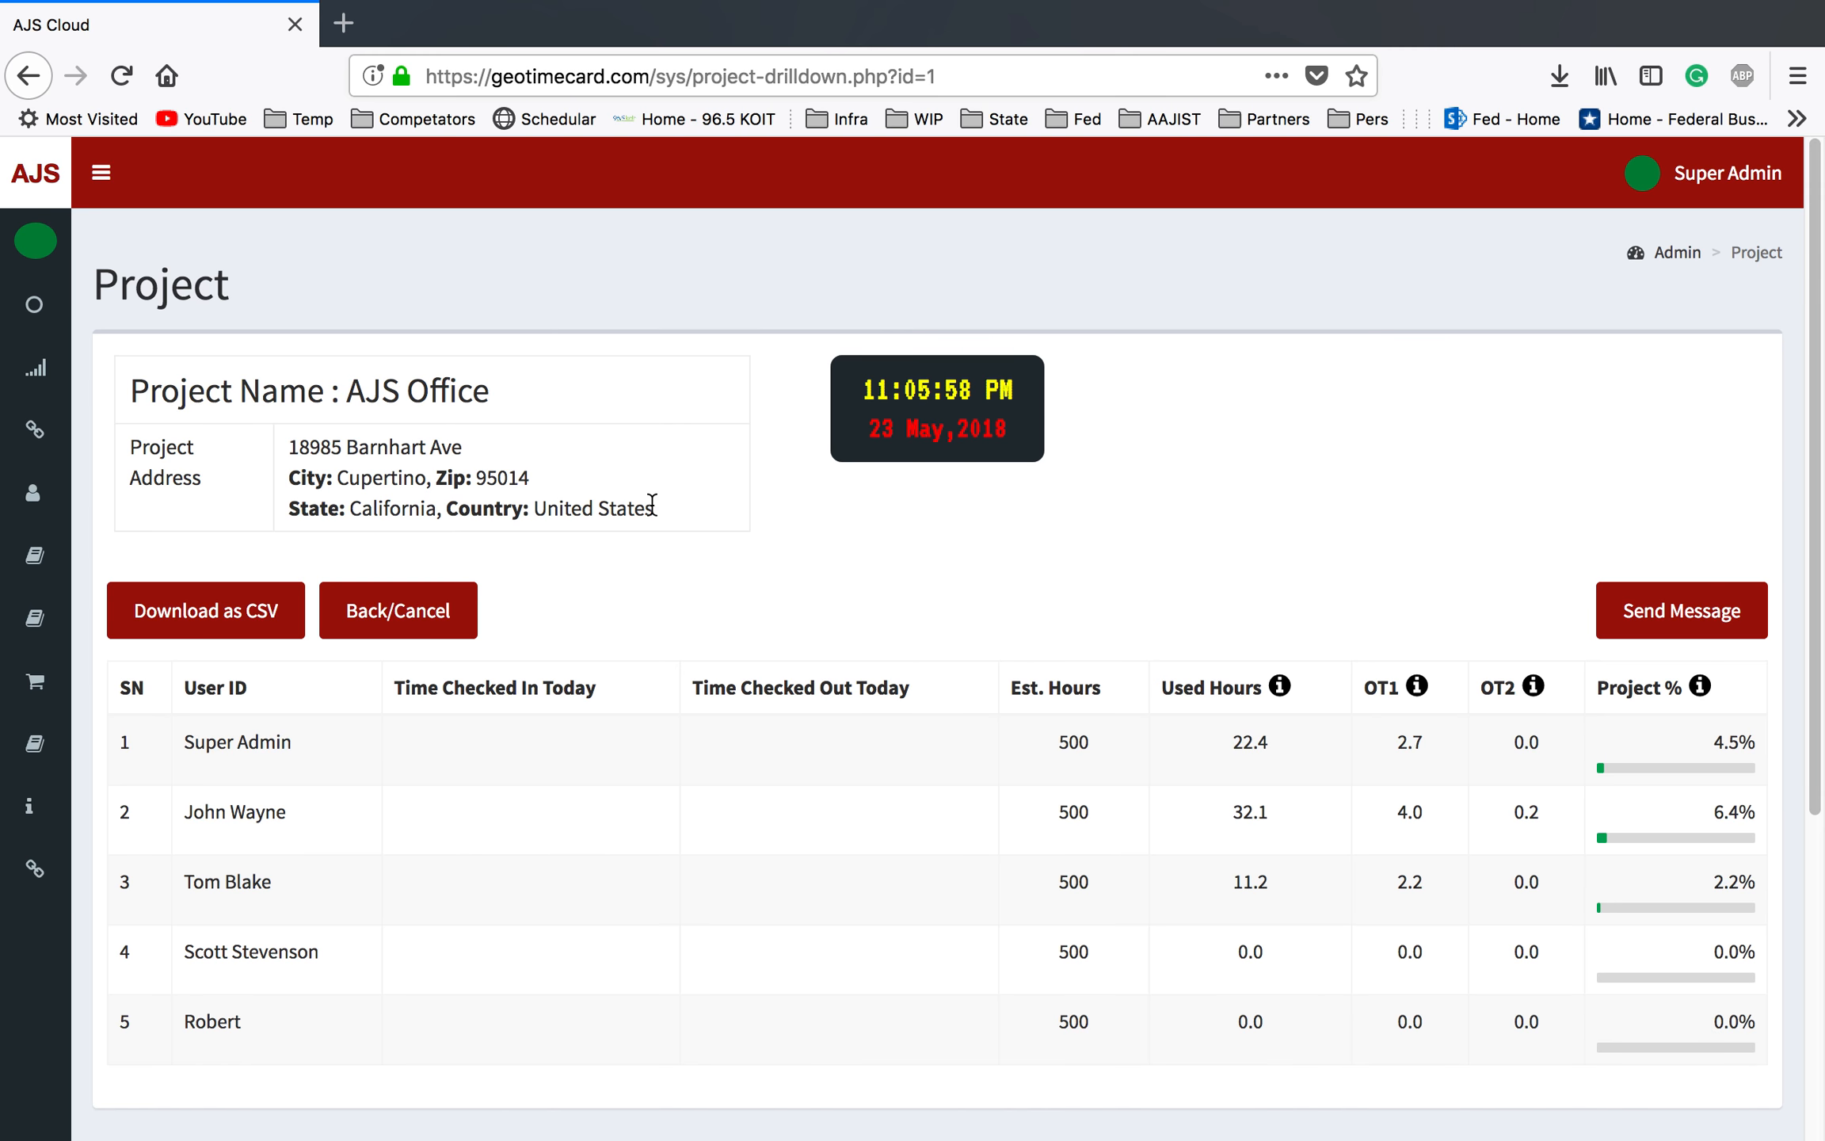
# Open the attendance history of all users and show 100 entries per page.
pyautogui.moveTo(50, 396)
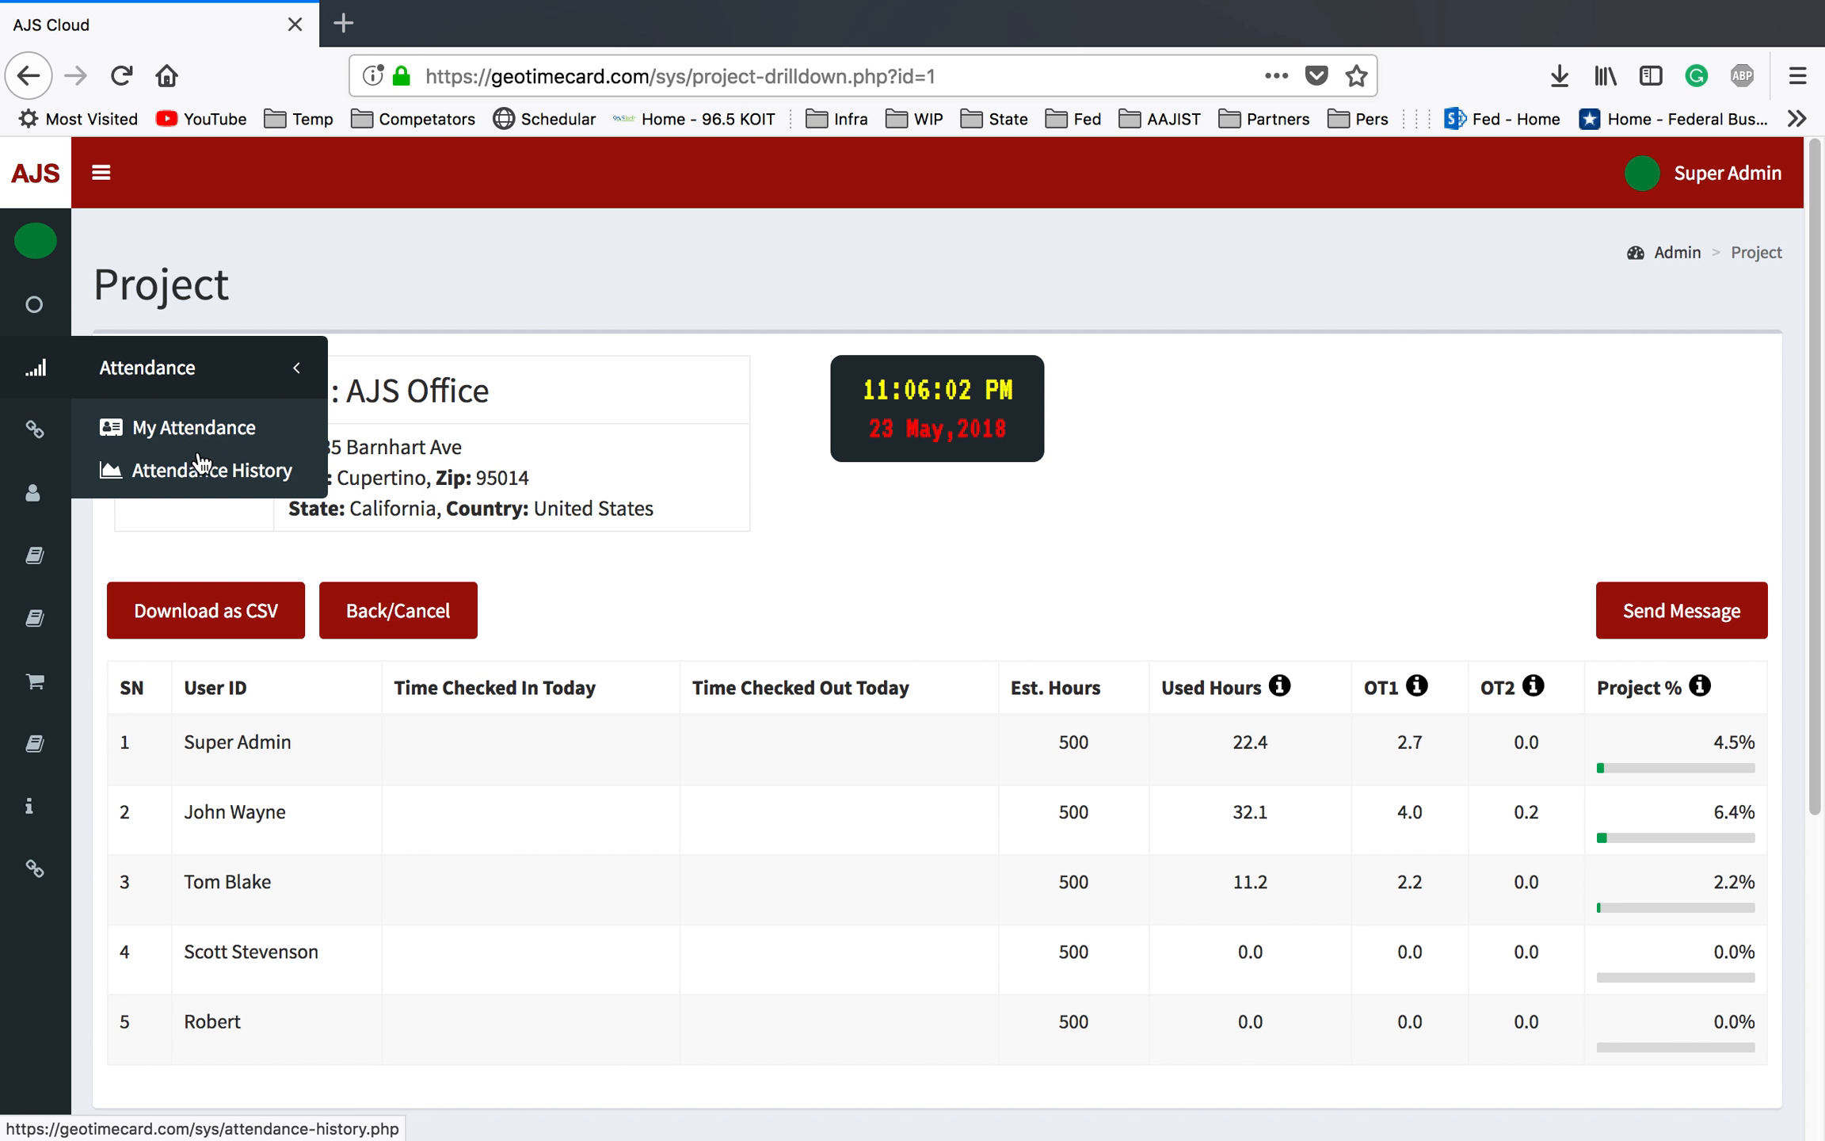
pyautogui.click(225, 469)
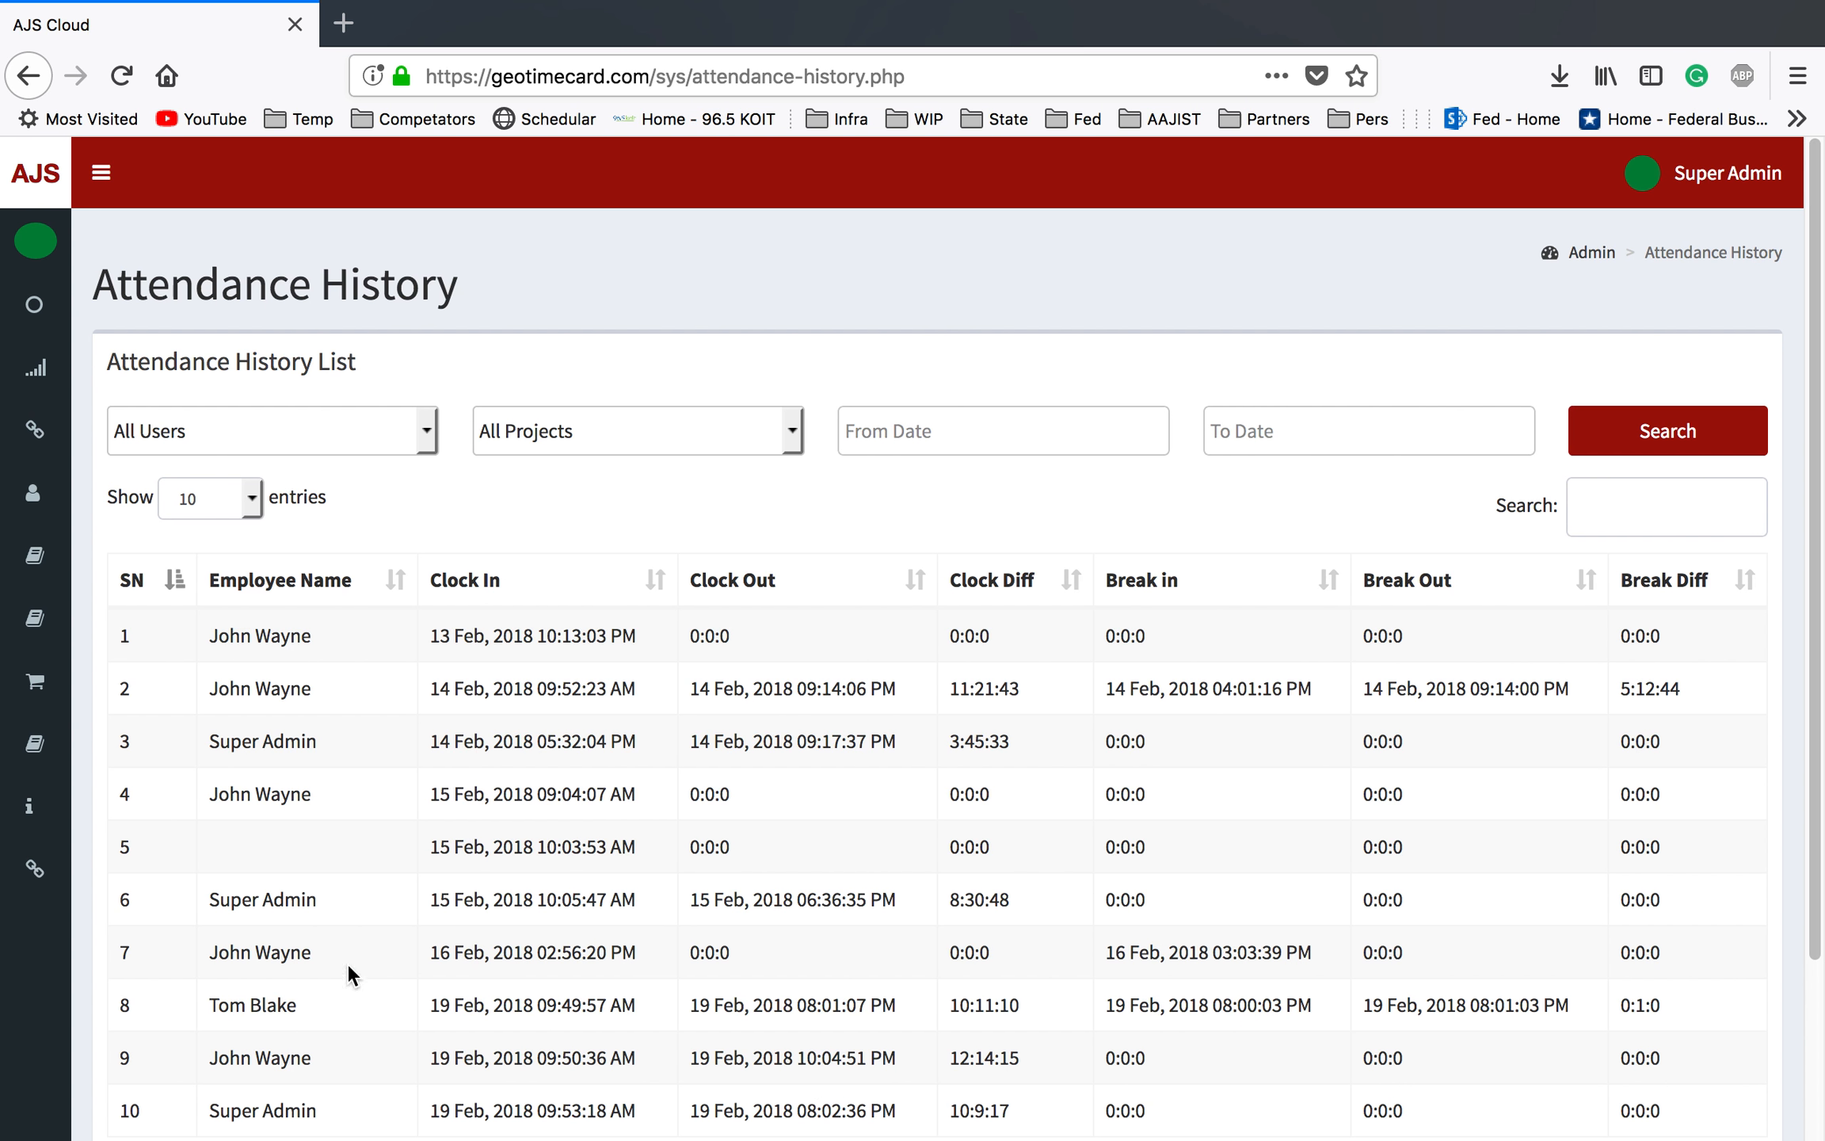
pyautogui.click(252, 503)
pyautogui.click(227, 562)
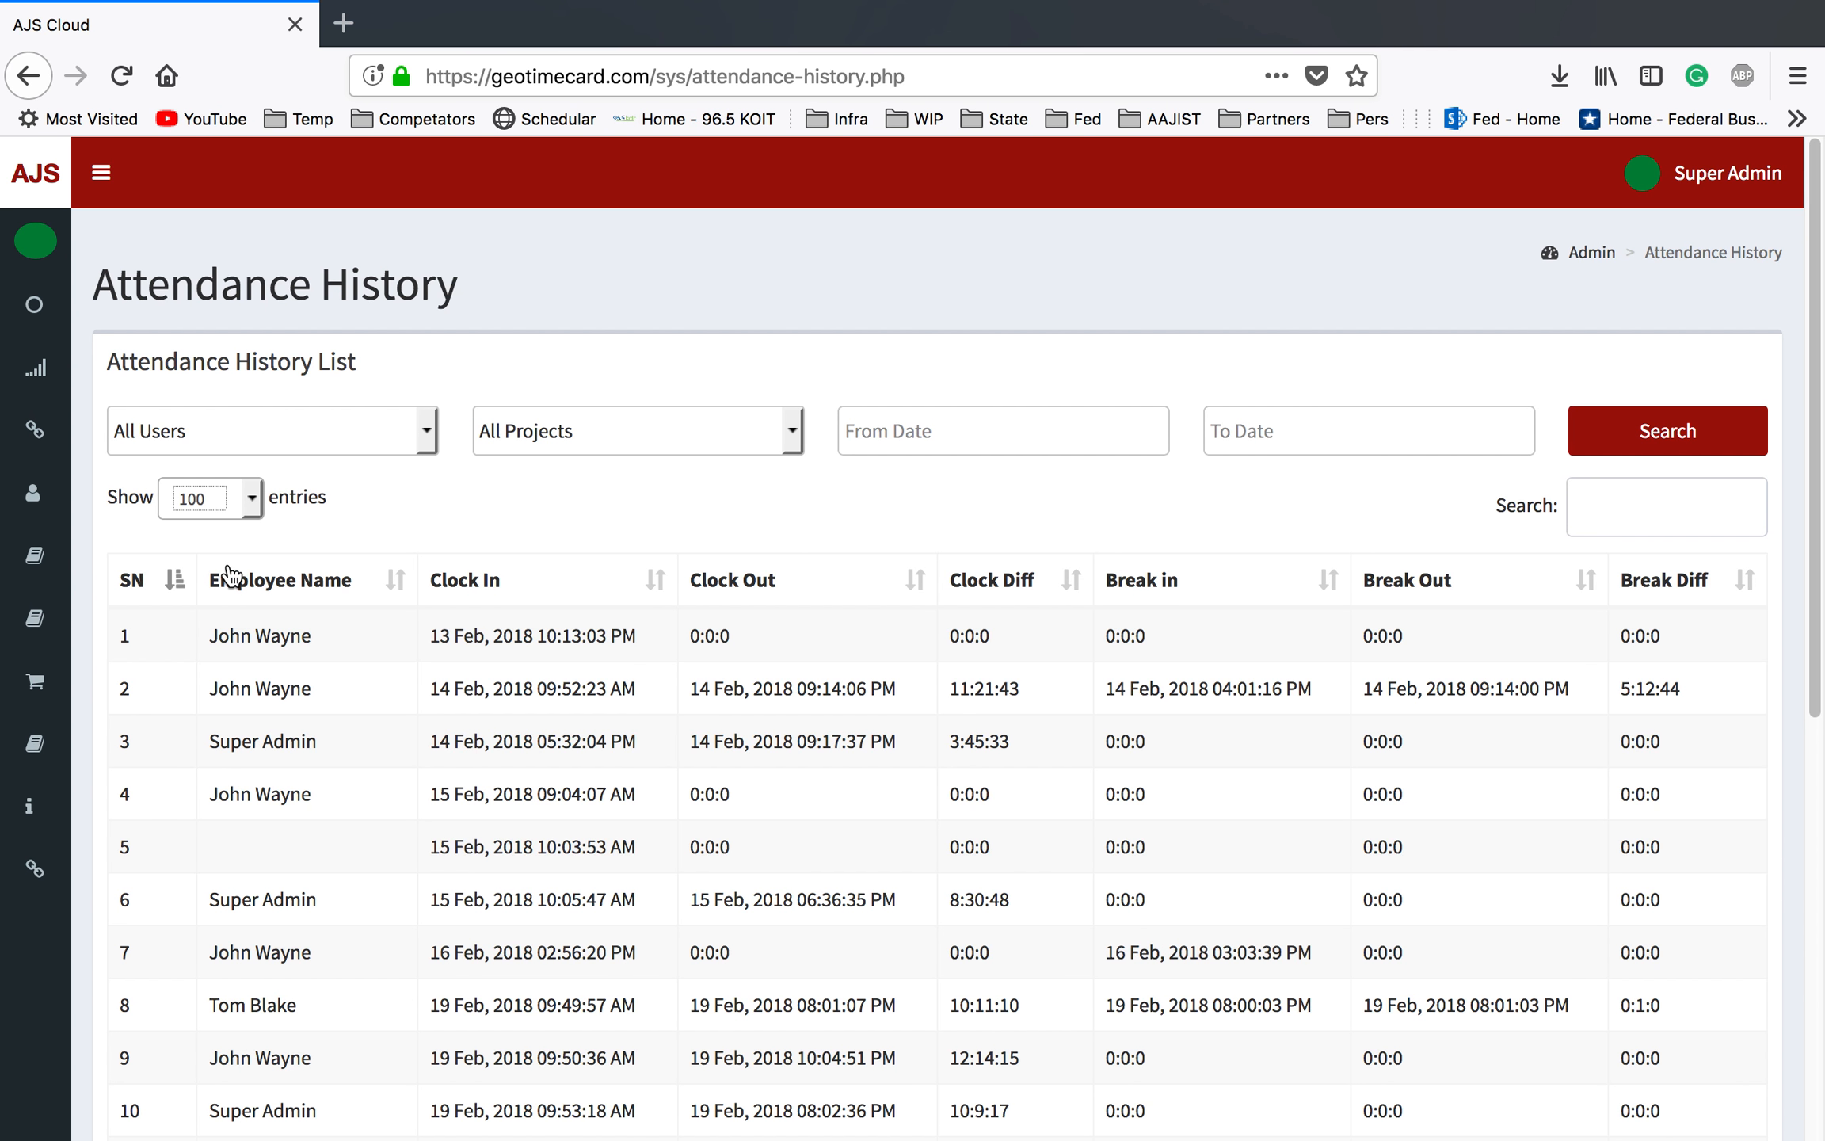
# Search the attendance history for the employee in the first row on AJS Office, from 01/05/2018 to 23/05/2018.
pyautogui.click(427, 428)
pyautogui.click(180, 465)
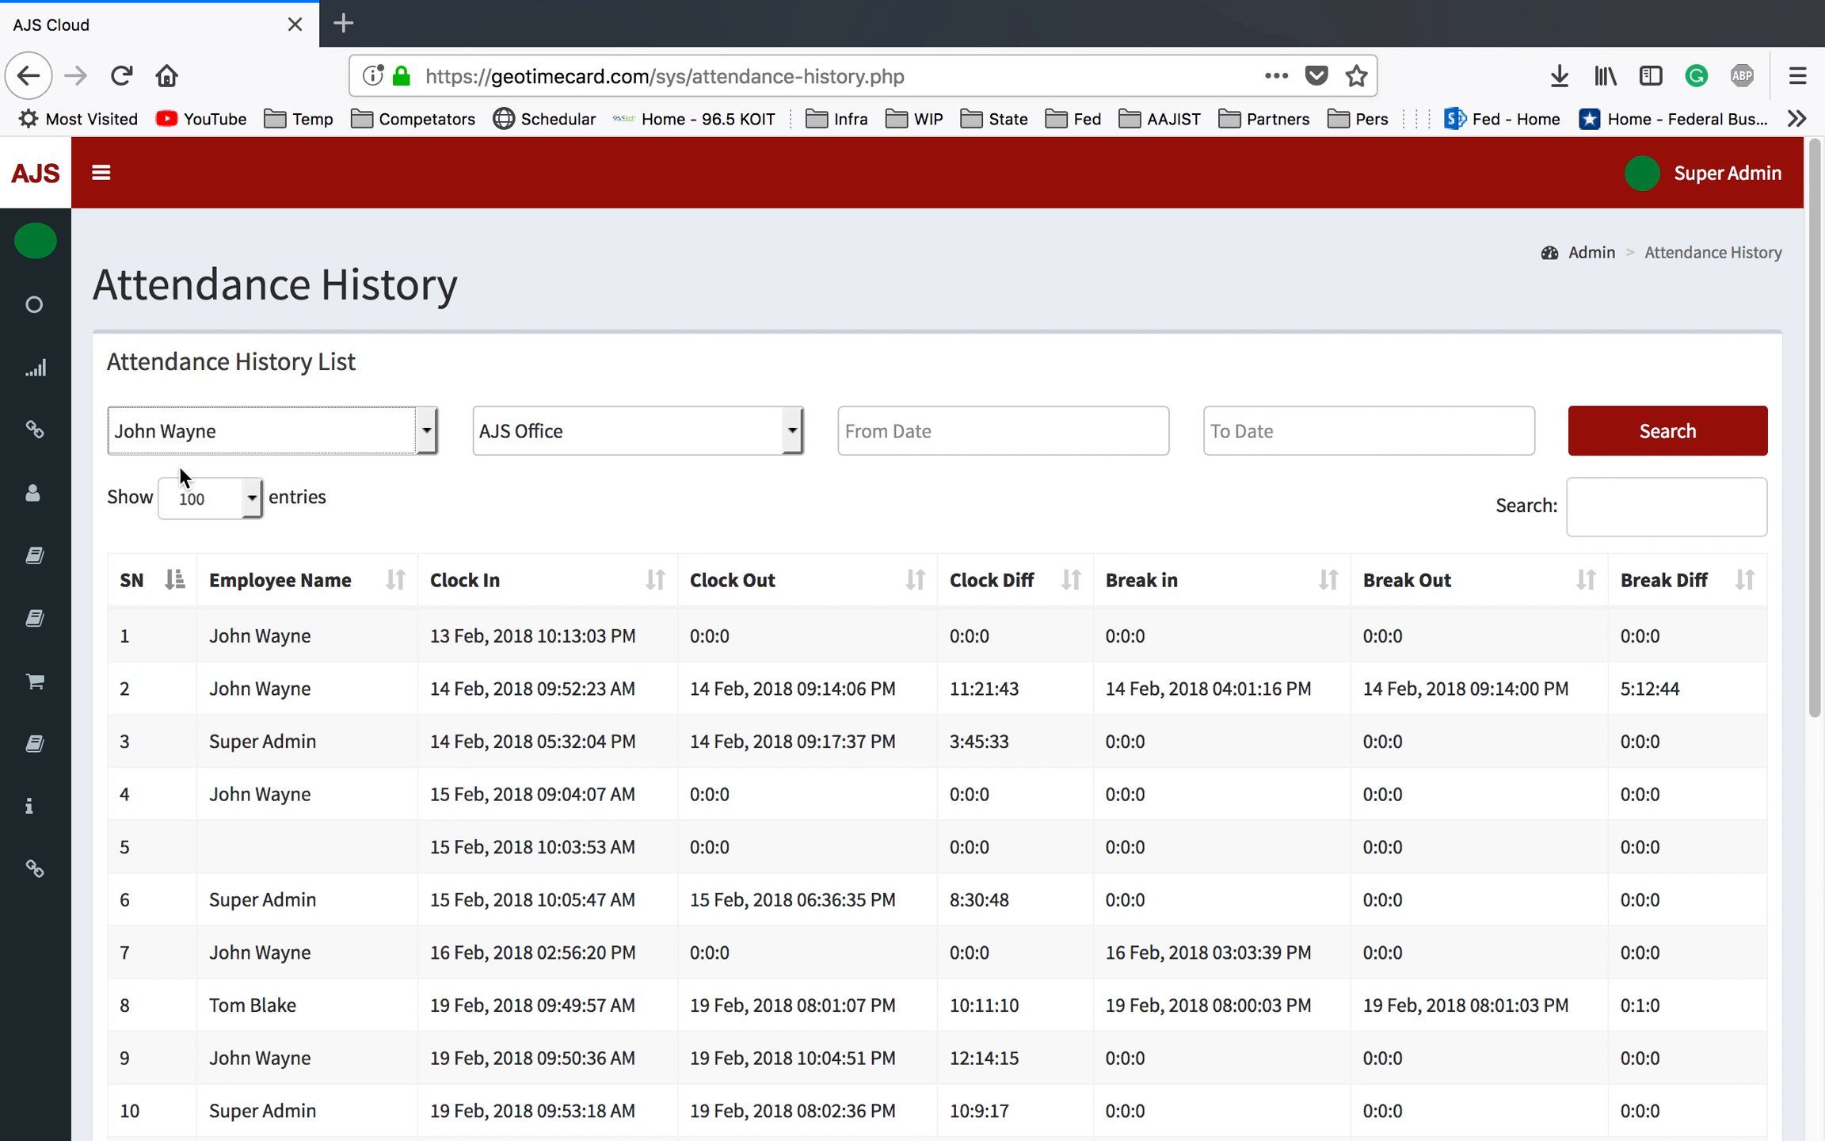
pyautogui.click(789, 427)
pyautogui.click(789, 427)
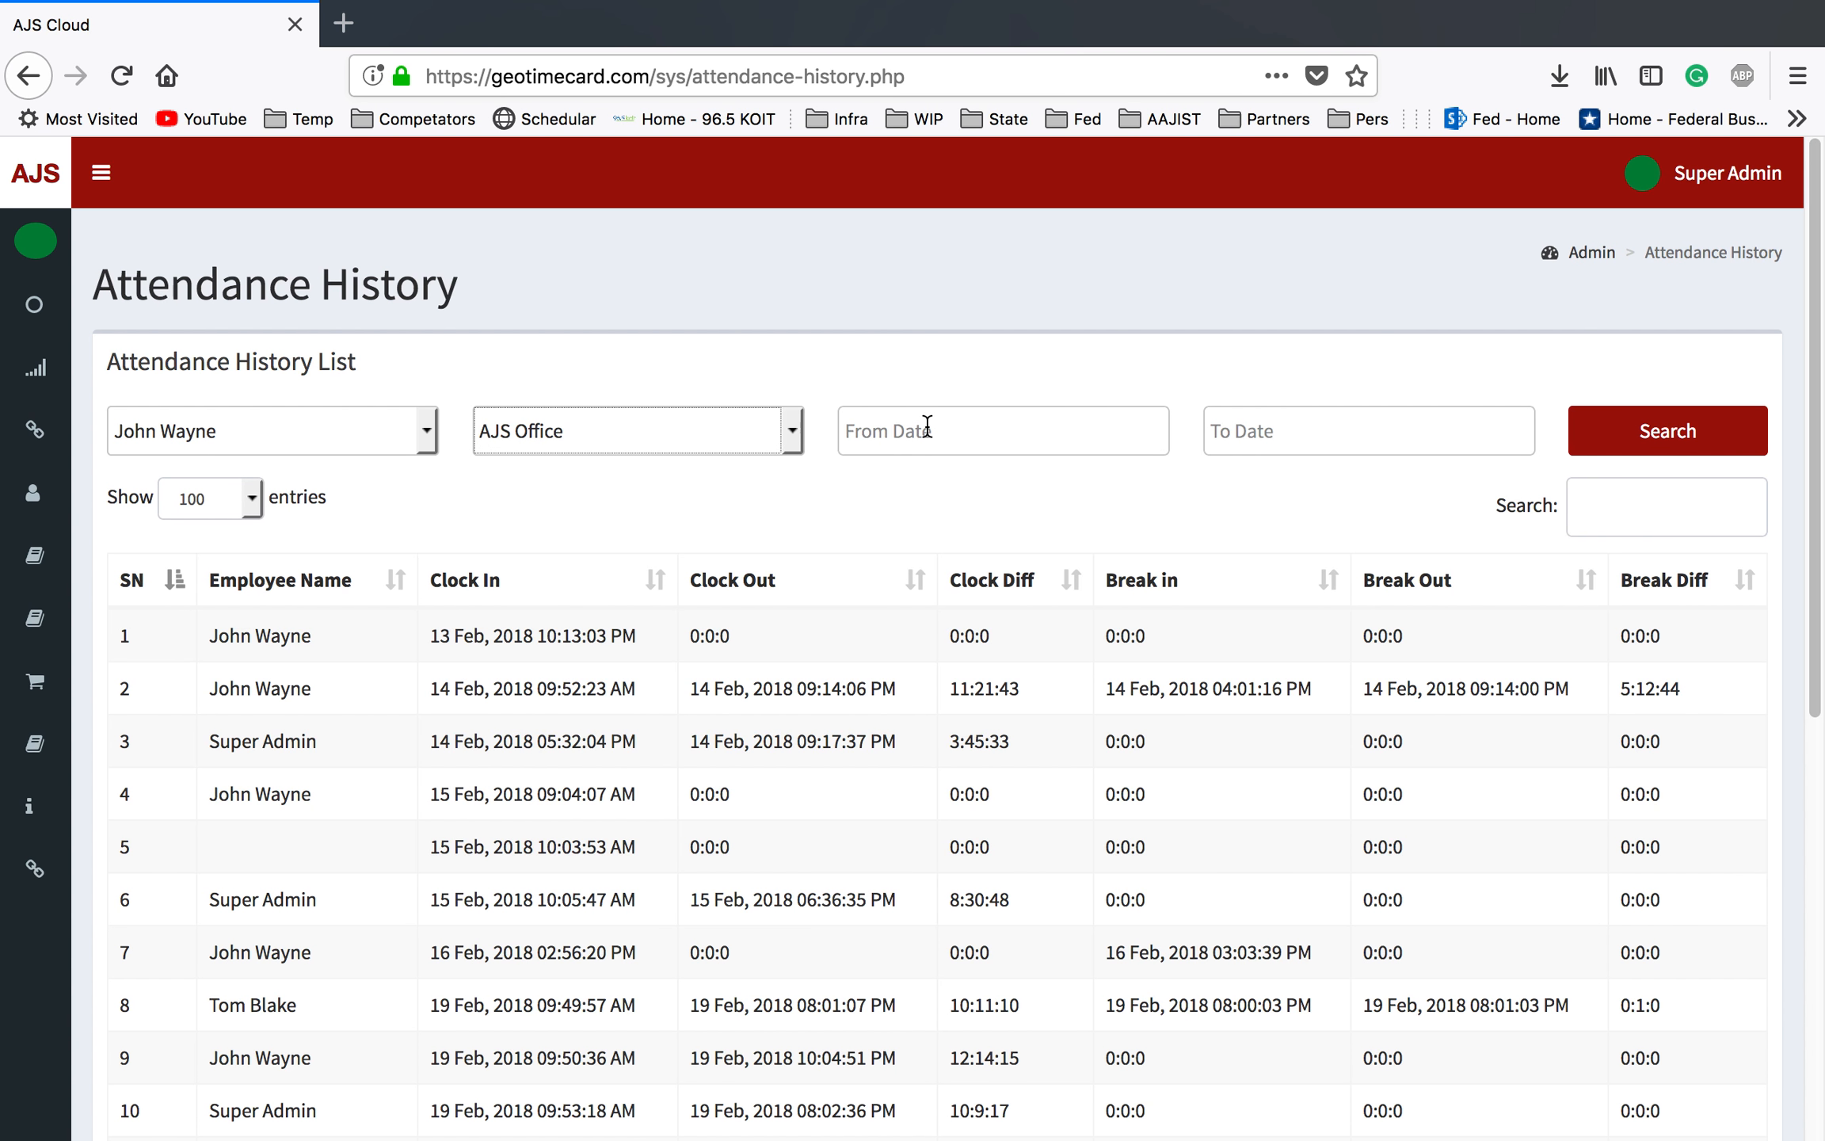
pyautogui.click(927, 426)
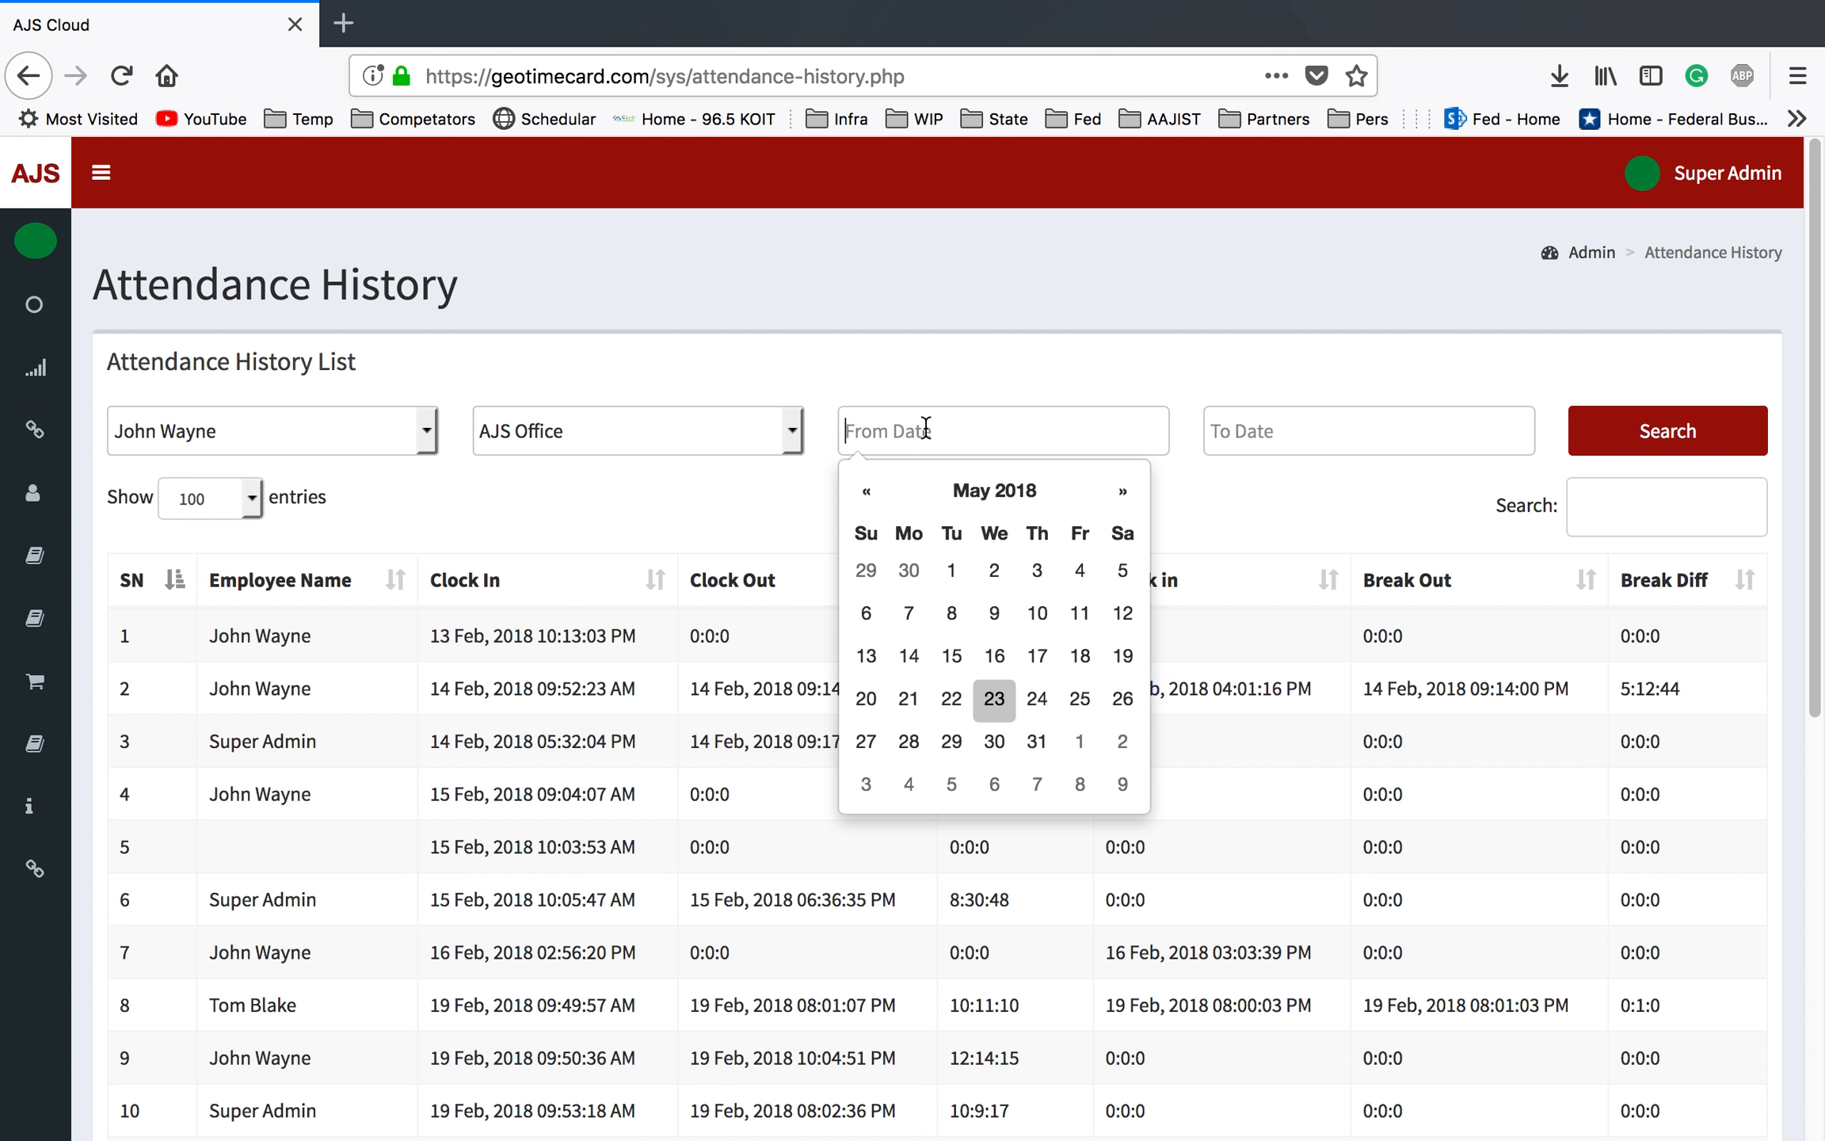
pyautogui.click(953, 580)
pyautogui.click(1262, 420)
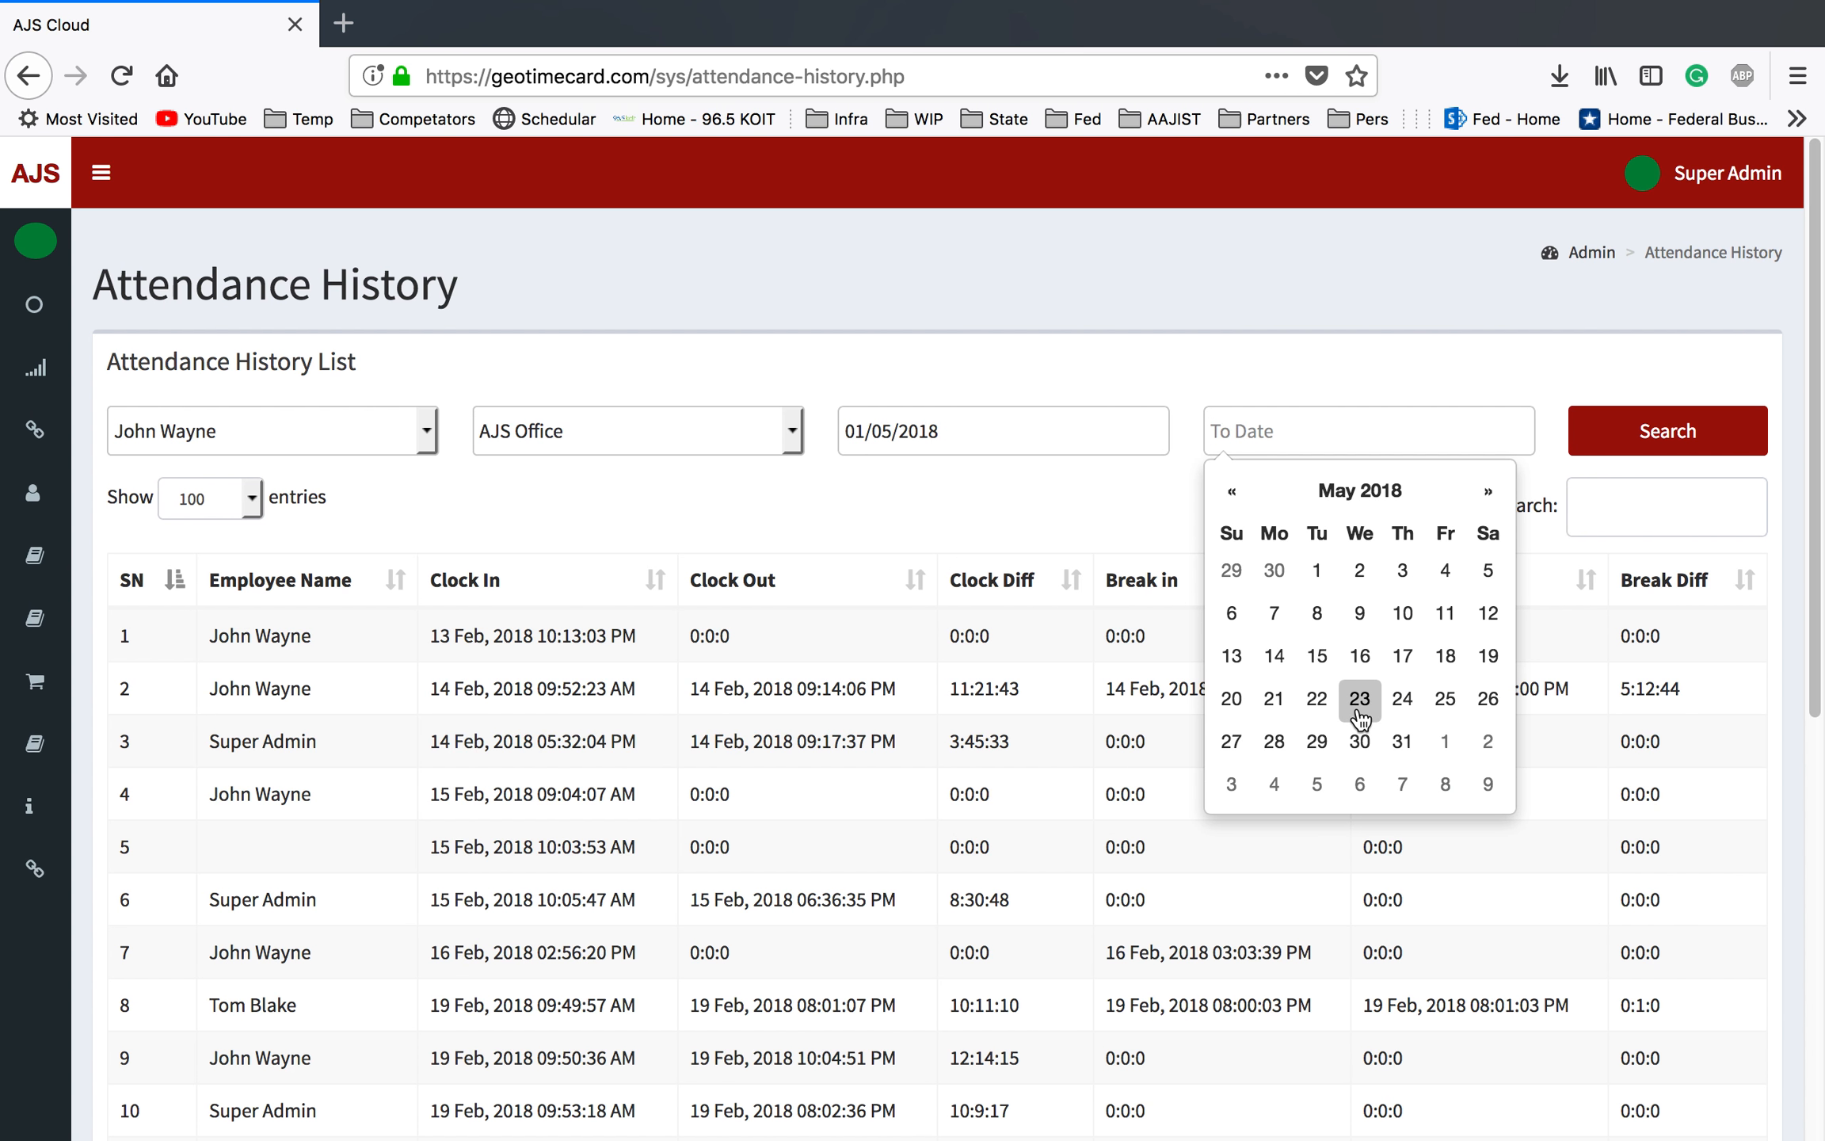
pyautogui.click(1356, 701)
pyautogui.click(1632, 447)
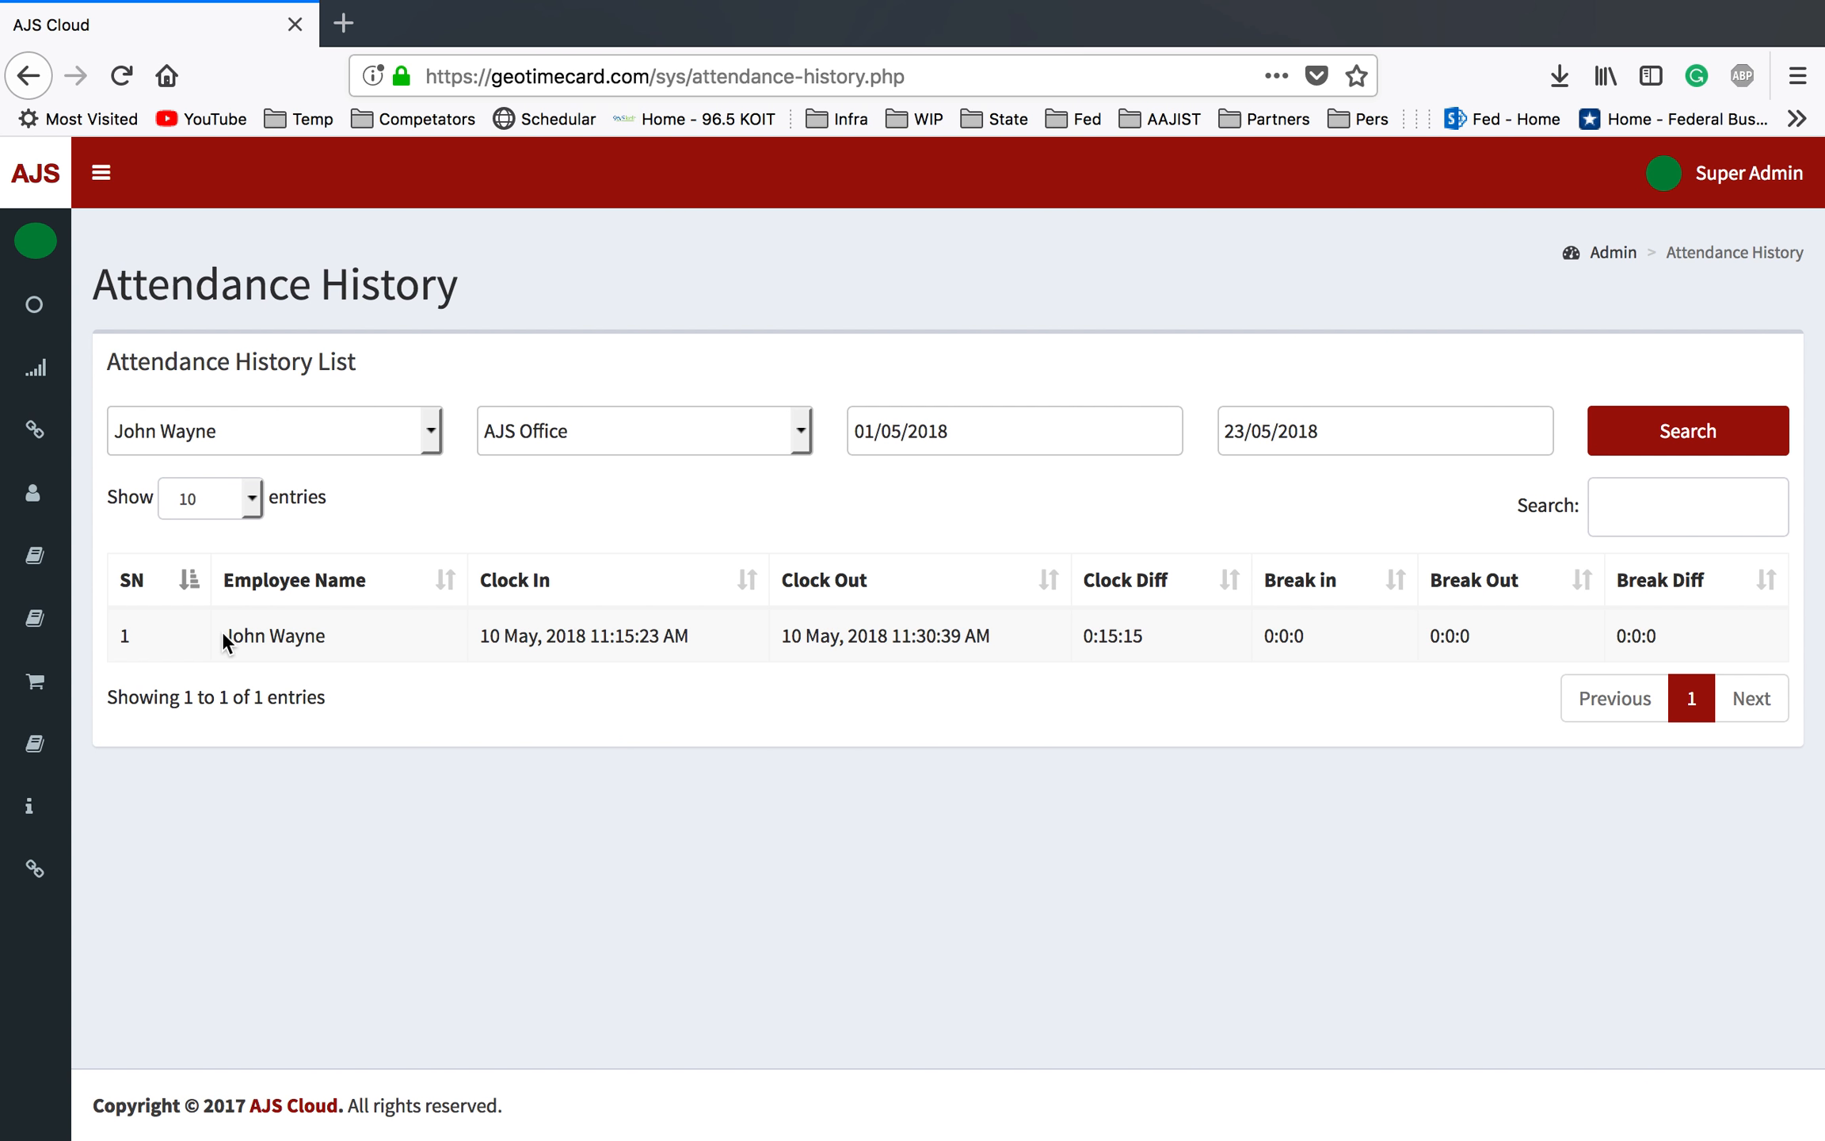
# Examine the found attendance record's clock-in, clock-out and clock difference, and return to the project dashboard.
pyautogui.moveTo(222, 633); pyautogui.dragTo(547, 650)
pyautogui.click(509, 638)
pyautogui.moveTo(583, 632); pyautogui.dragTo(635, 633)
pyautogui.moveTo(898, 636); pyautogui.dragTo(939, 634)
pyautogui.moveTo(1097, 635); pyautogui.dragTo(1143, 635)
pyautogui.moveTo(87, 773)
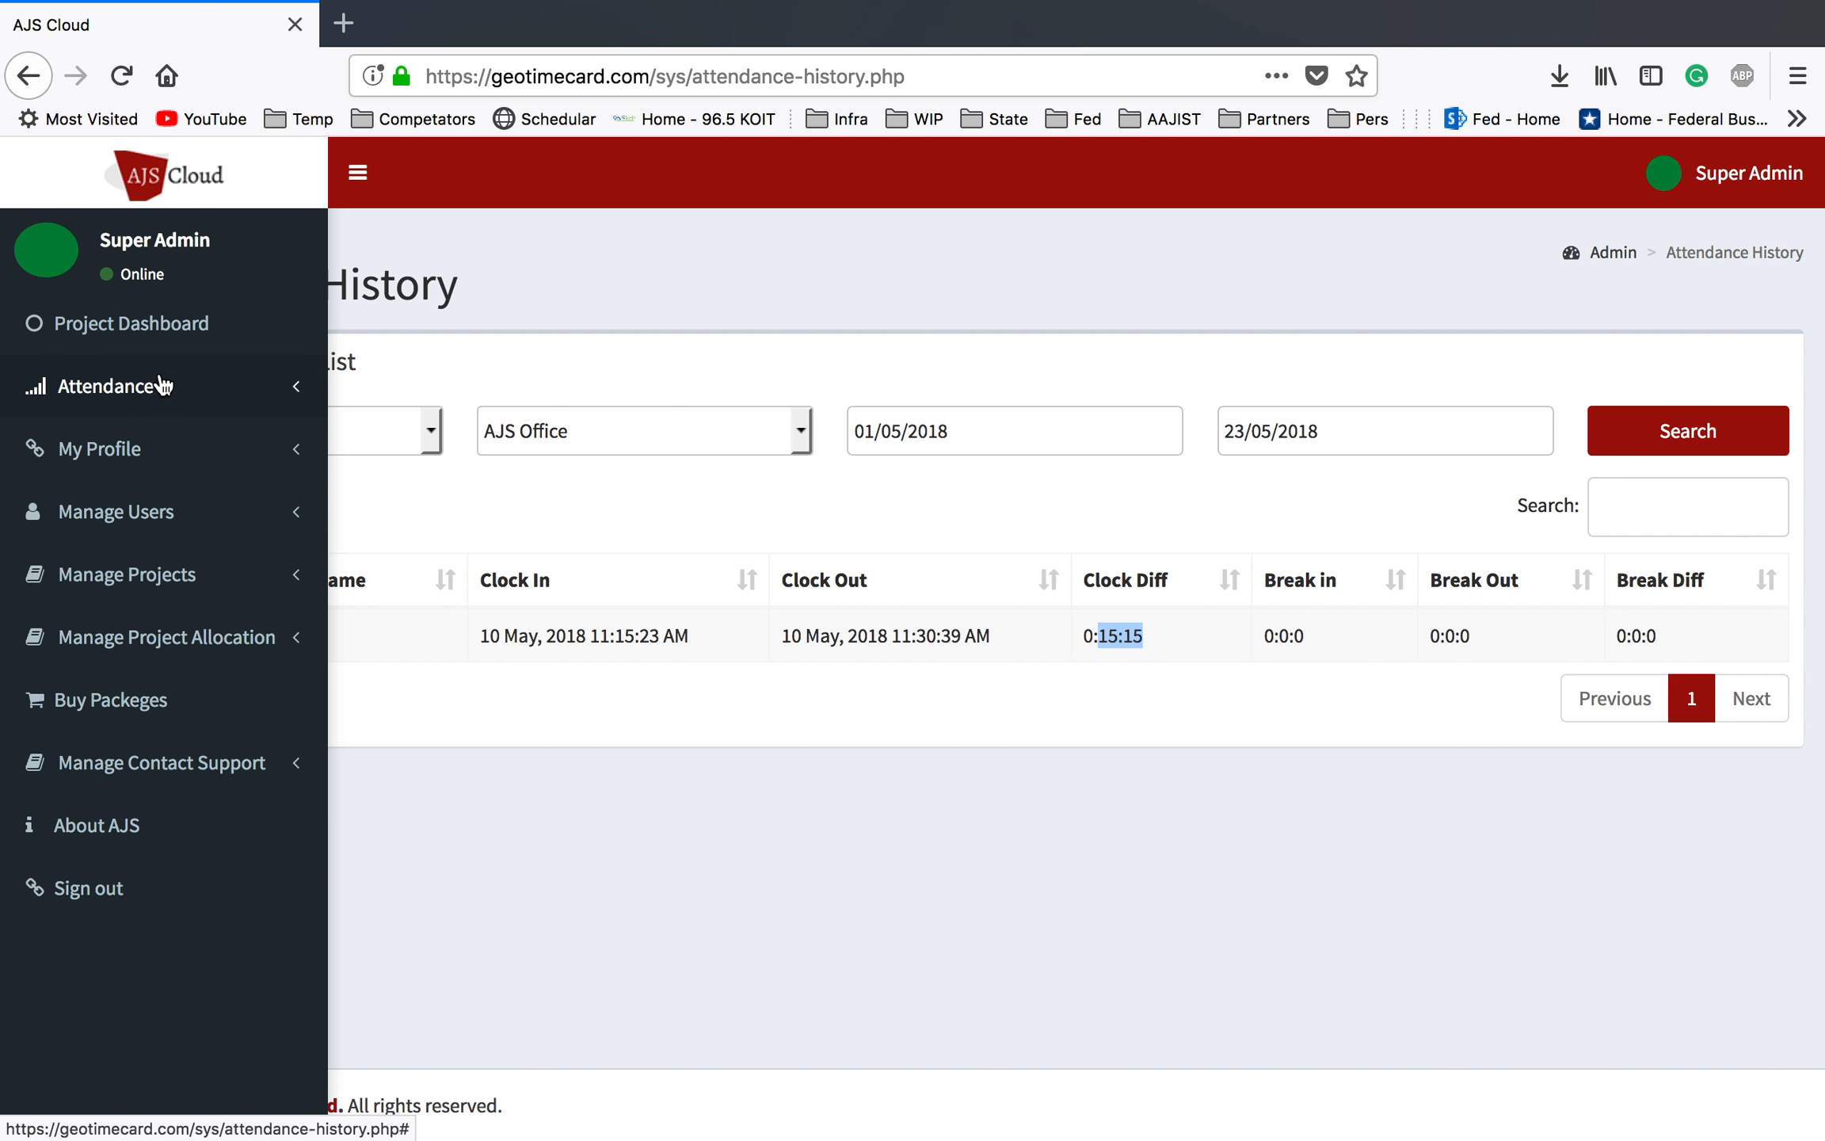
pyautogui.click(166, 326)
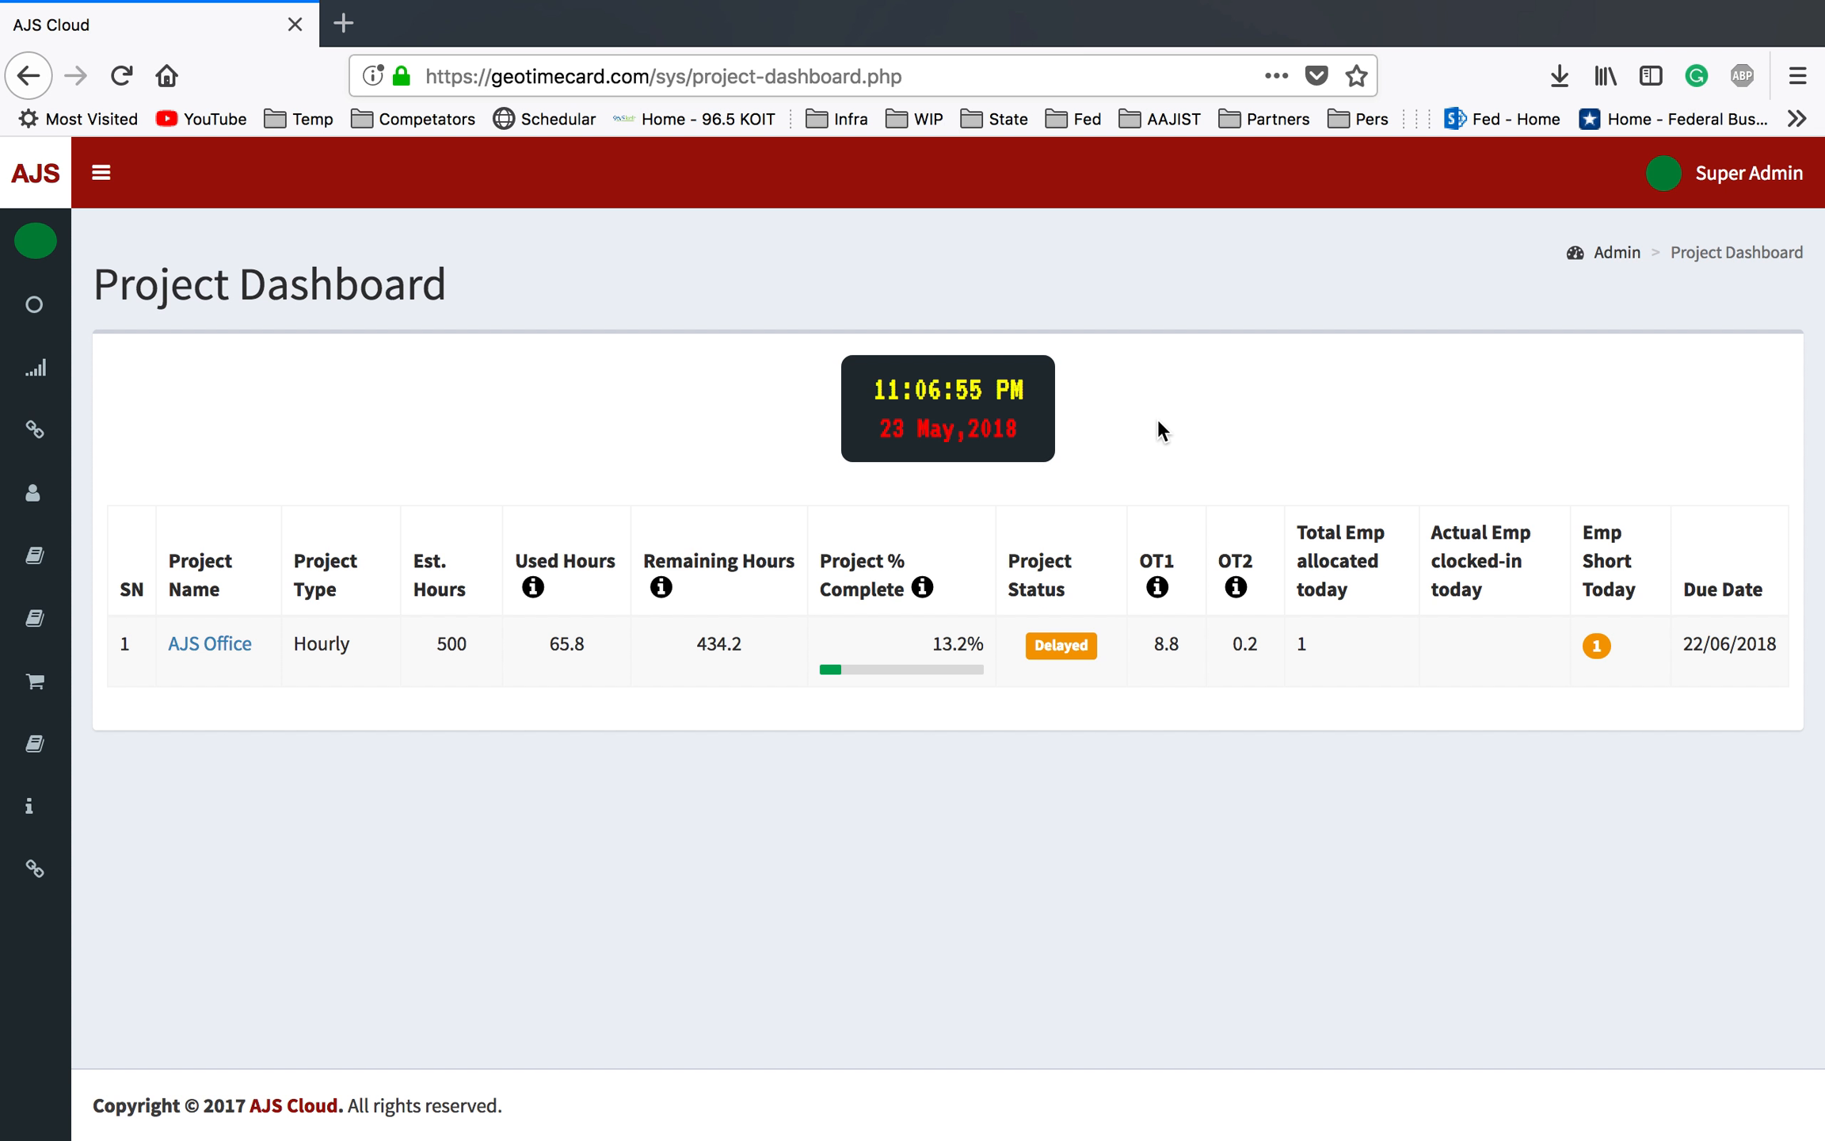
pyautogui.moveTo(1054, 4)
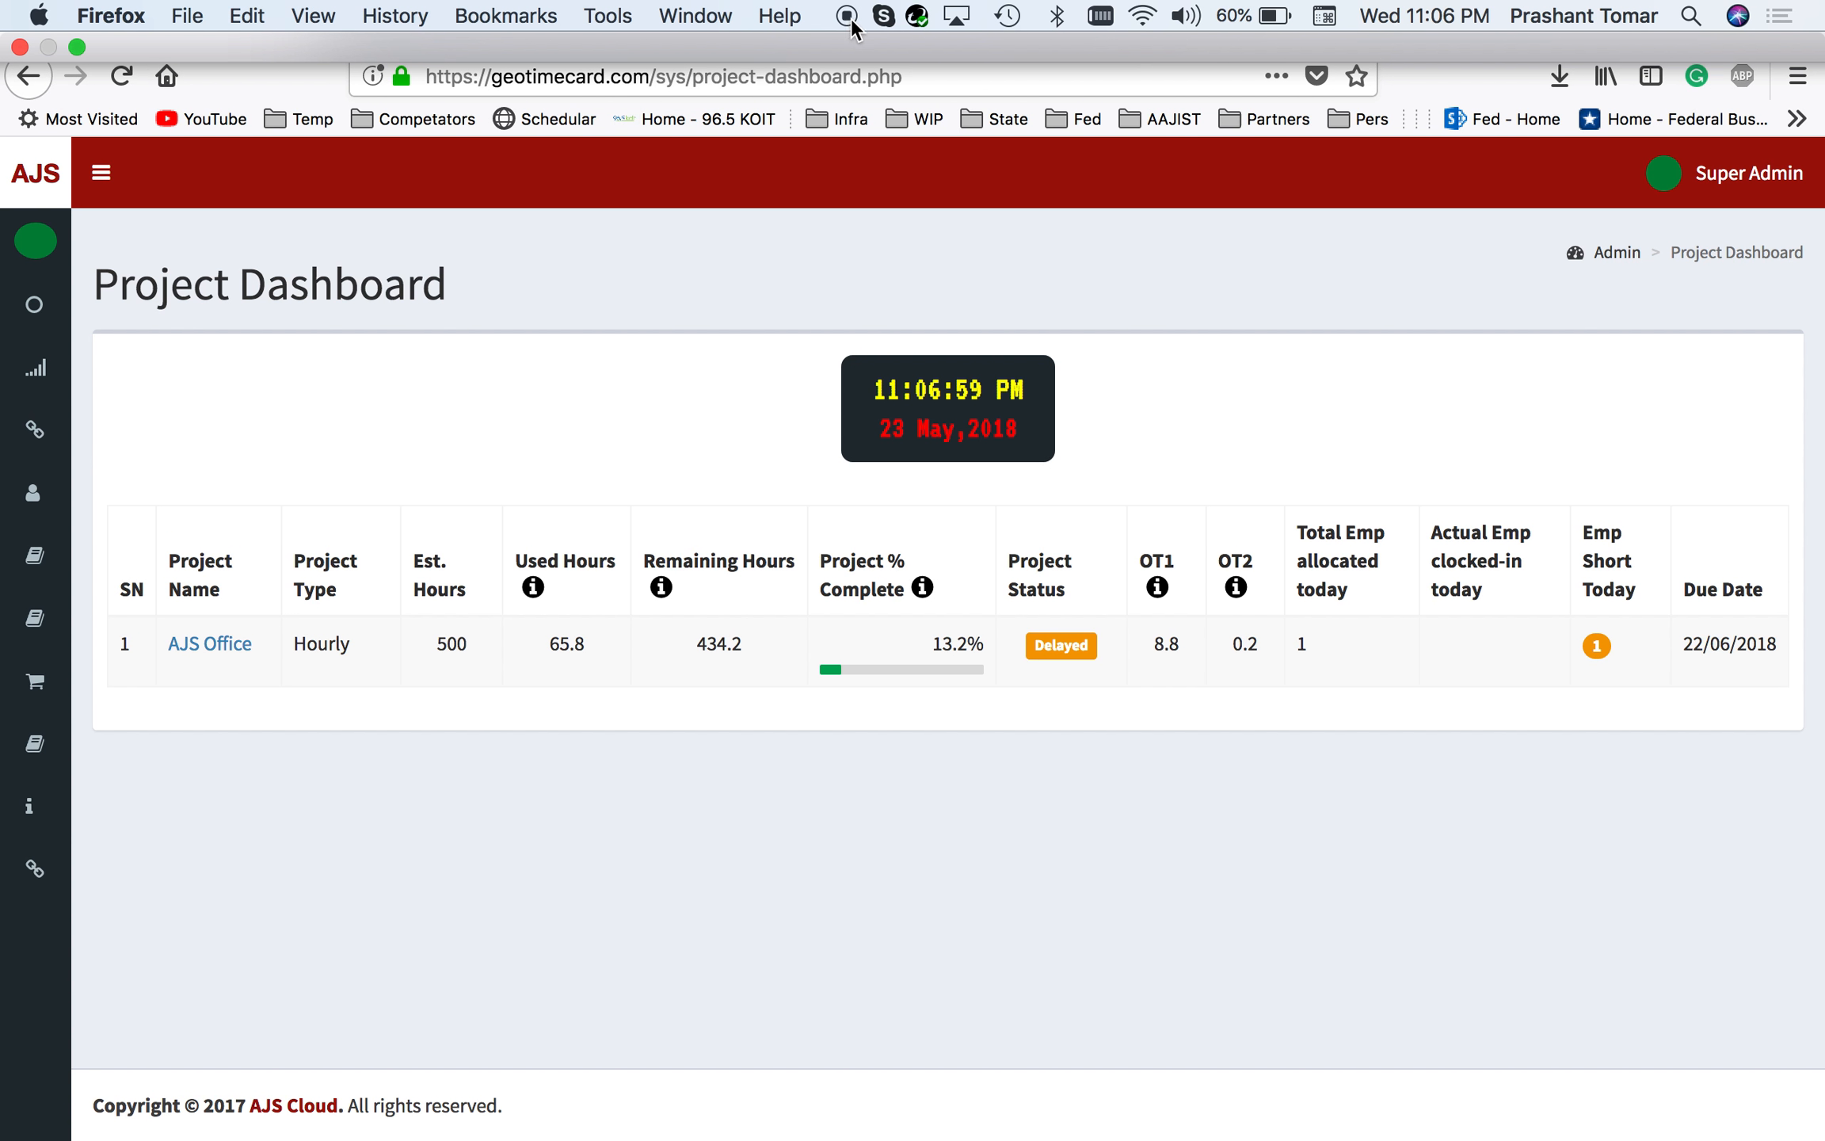
pyautogui.moveTo(857, 7)
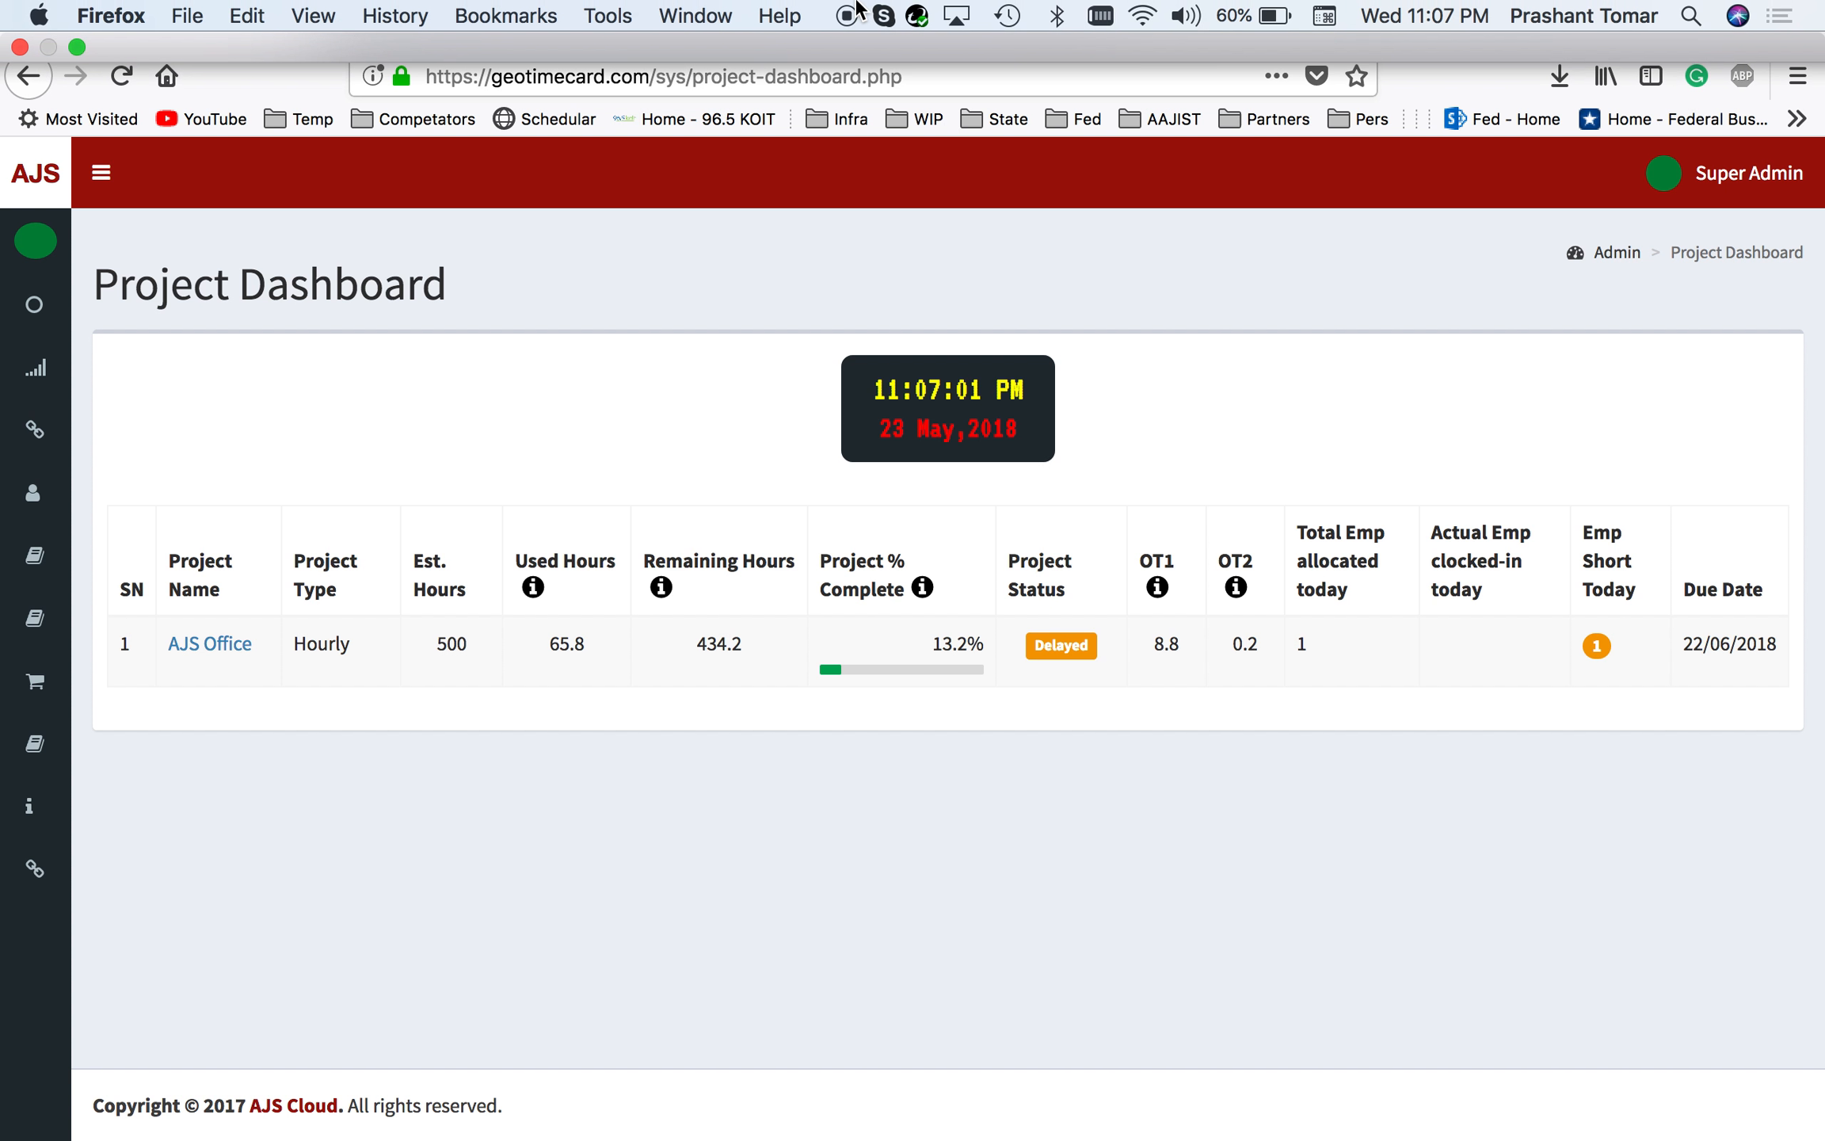